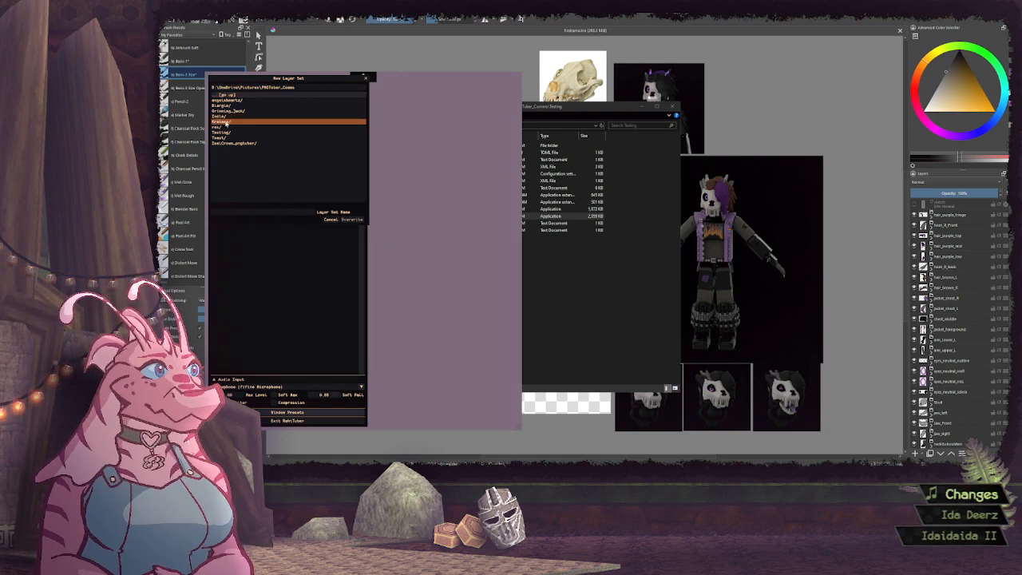
# Save the new layer set as Krakeme inside the Krakeme folder of PNGTuber_Comms
pyautogui.doubleClick(226, 121)
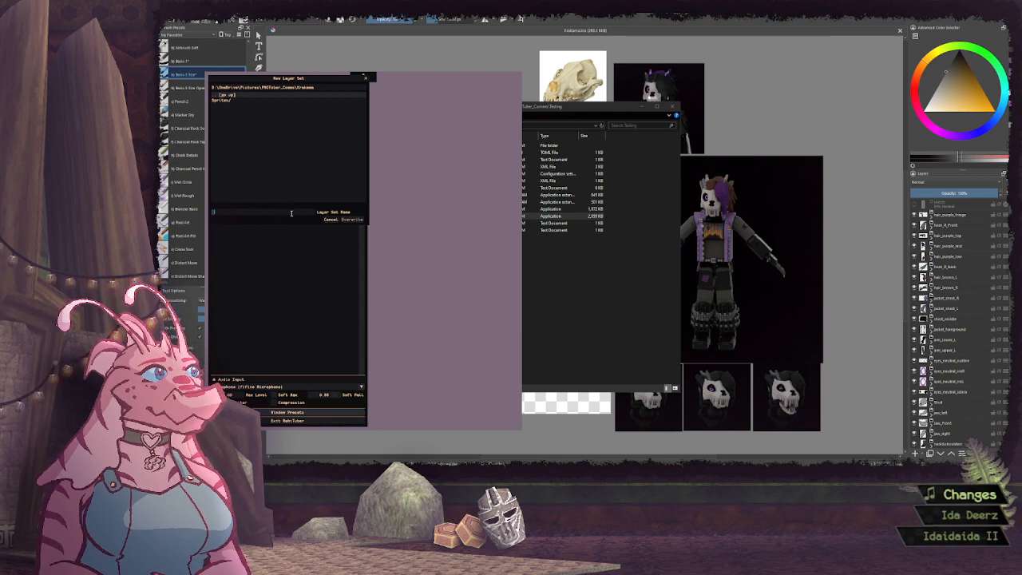
pyautogui.write('Krakenne')
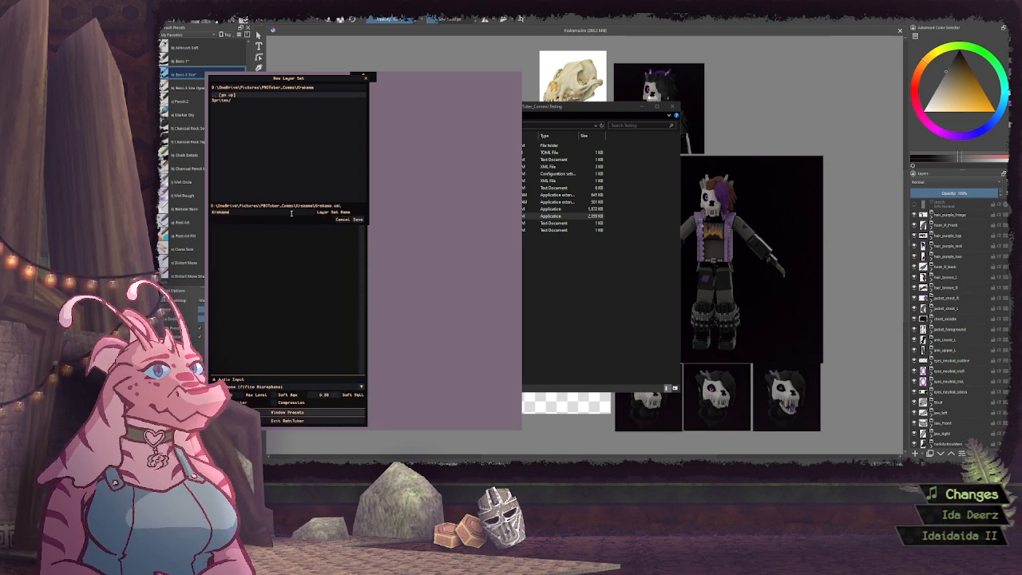
pyautogui.click(358, 218)
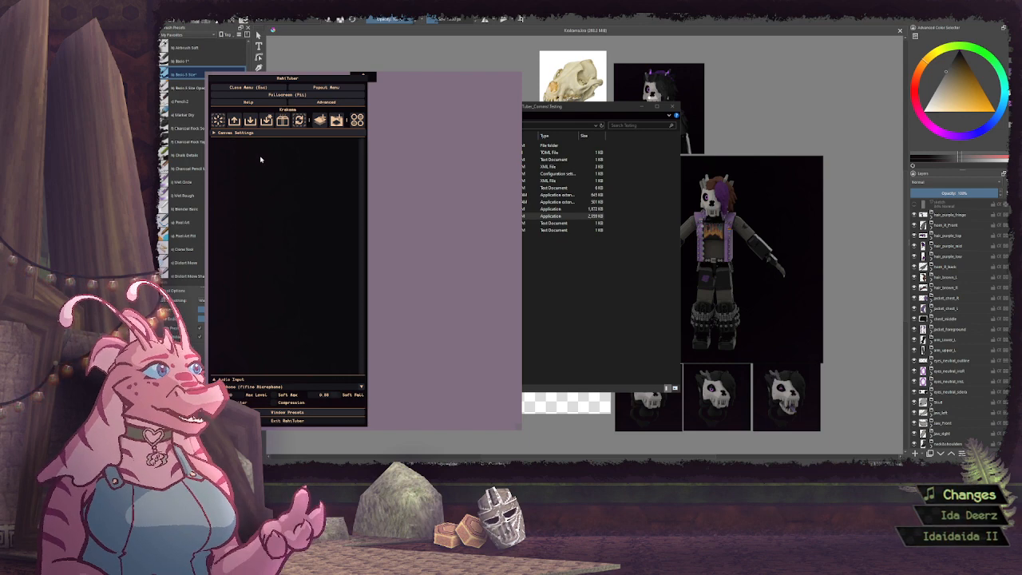
# In the advanced settings, enable Create minimal layers and set the number edit type to Drag (use Alt for fine adjustment)
pyautogui.click(345, 103)
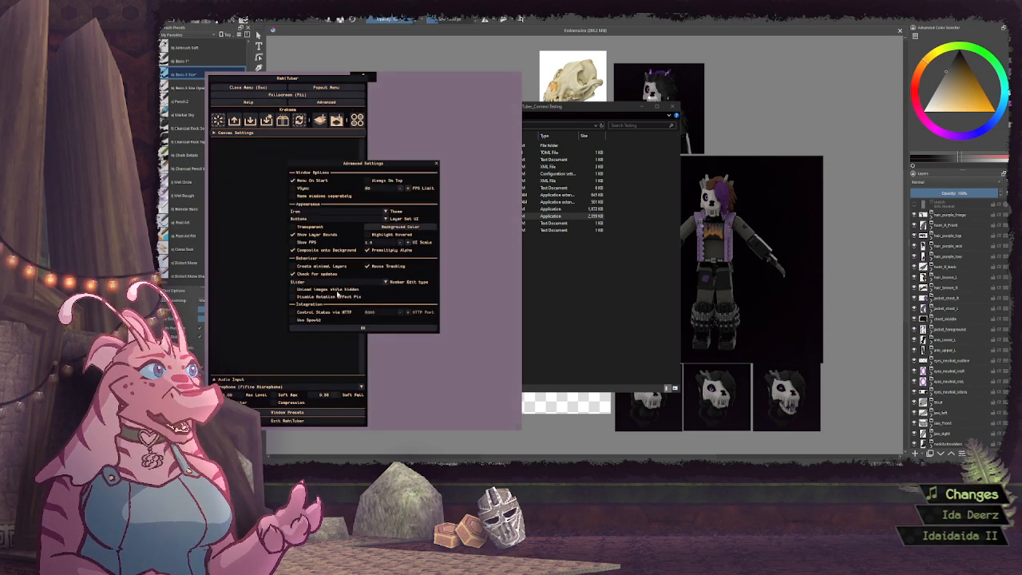
pyautogui.click(327, 268)
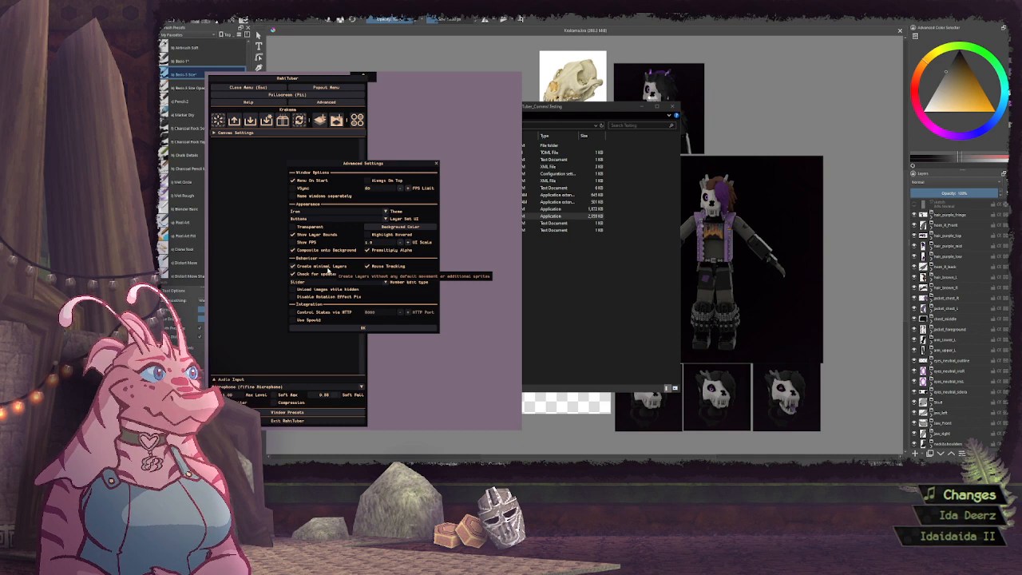
pyautogui.click(371, 286)
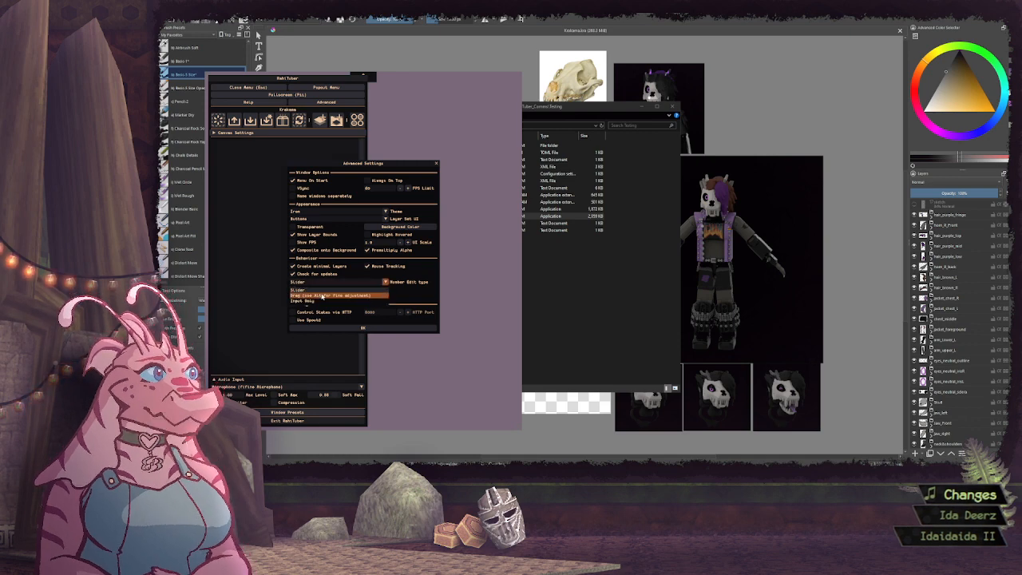
pyautogui.click(354, 288)
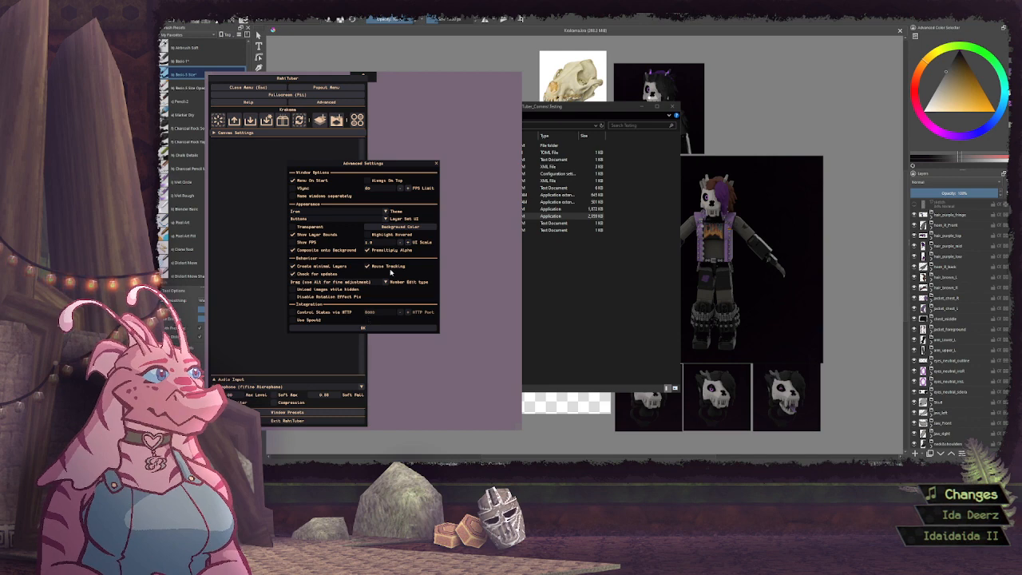
# Raise the UI scale to 1.2 and accept the advanced settings
pyautogui.click(408, 241)
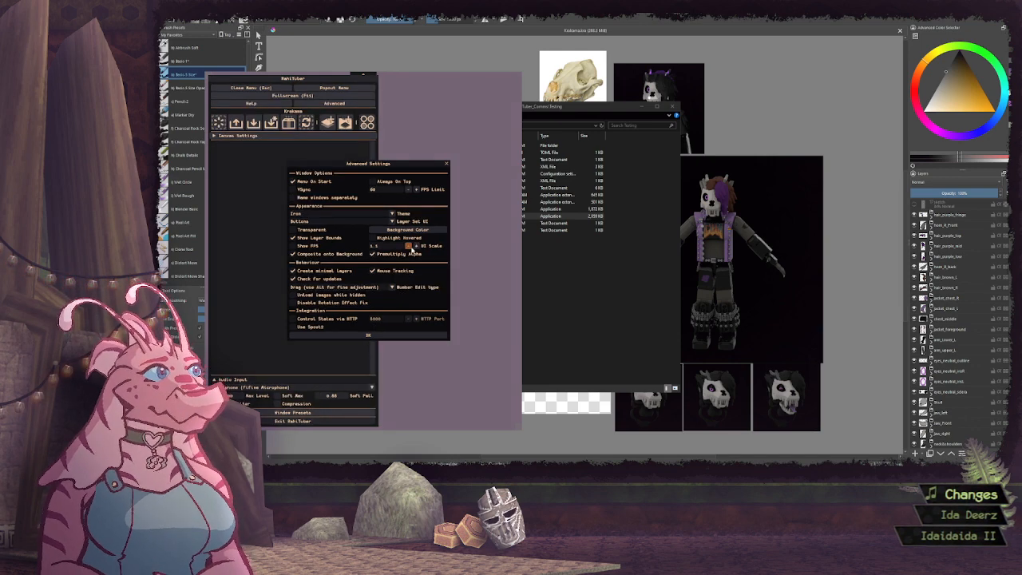
pyautogui.click(413, 246)
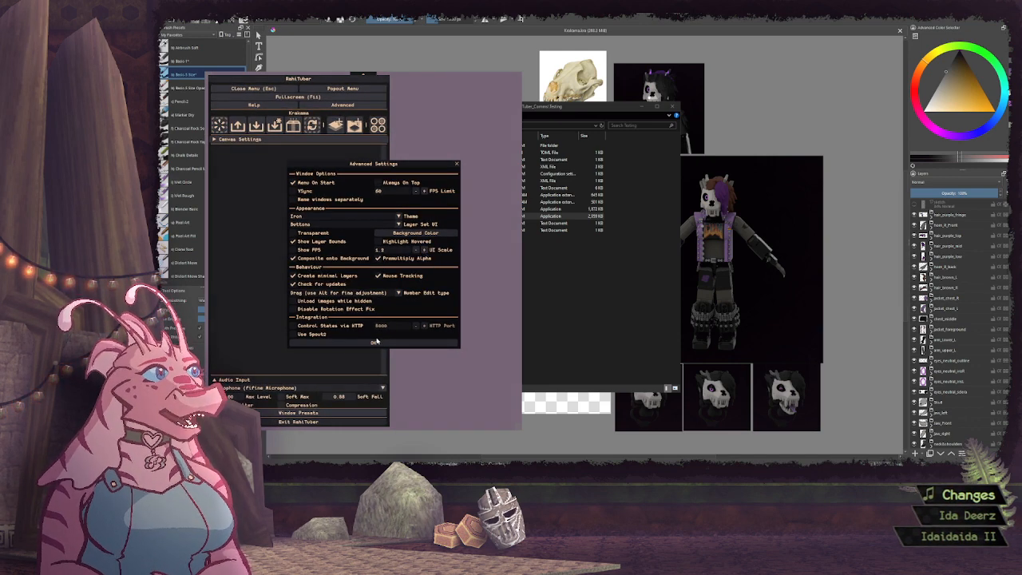
pyautogui.click(375, 341)
# Enlarge the RahiTuber window over most of the drawing canvas and reposition it beside the brush list
pyautogui.moveTo(417, 276); pyautogui.dragTo(427, 240)
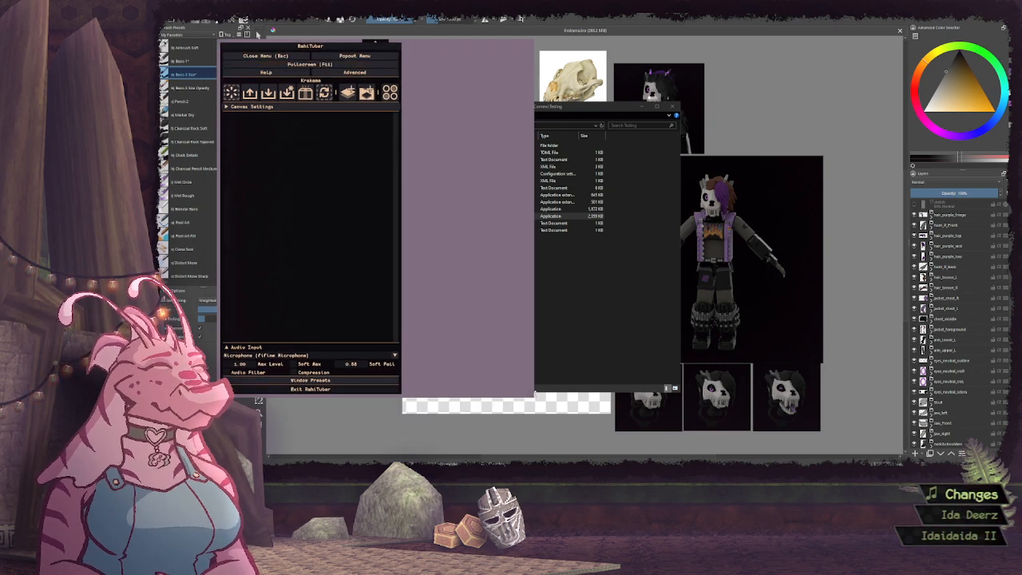
pyautogui.moveTo(822, 434); pyautogui.dragTo(823, 433)
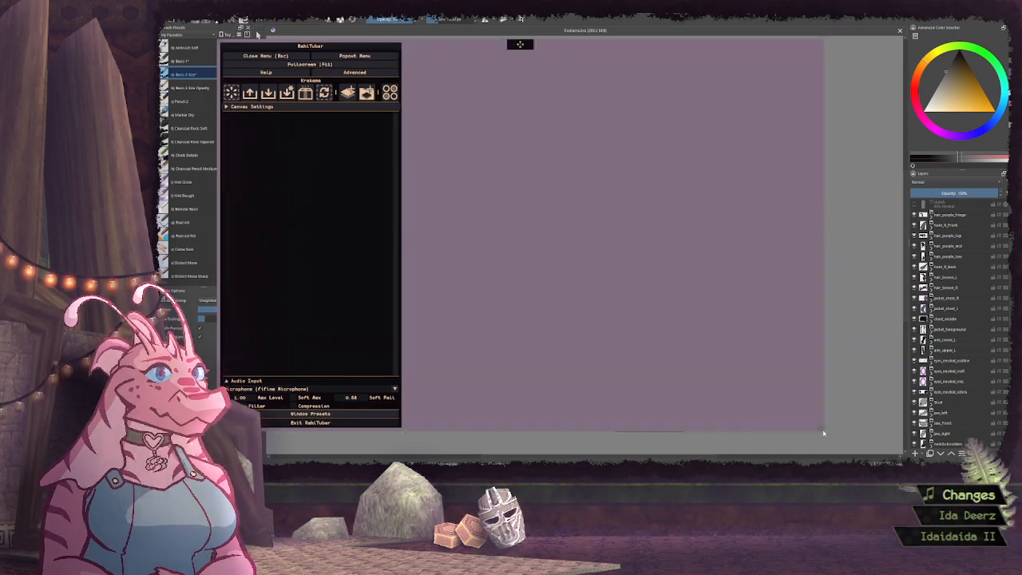
pyautogui.moveTo(612, 342); pyautogui.dragTo(636, 348)
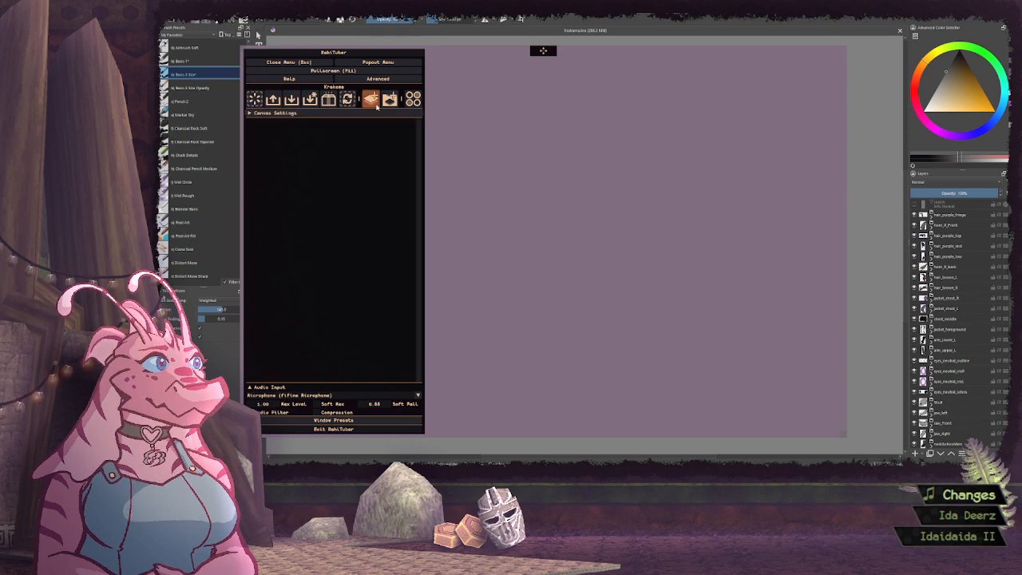
# Add a new layer to the empty layer set and name it Legs
pyautogui.click(291, 99)
pyautogui.click(396, 122)
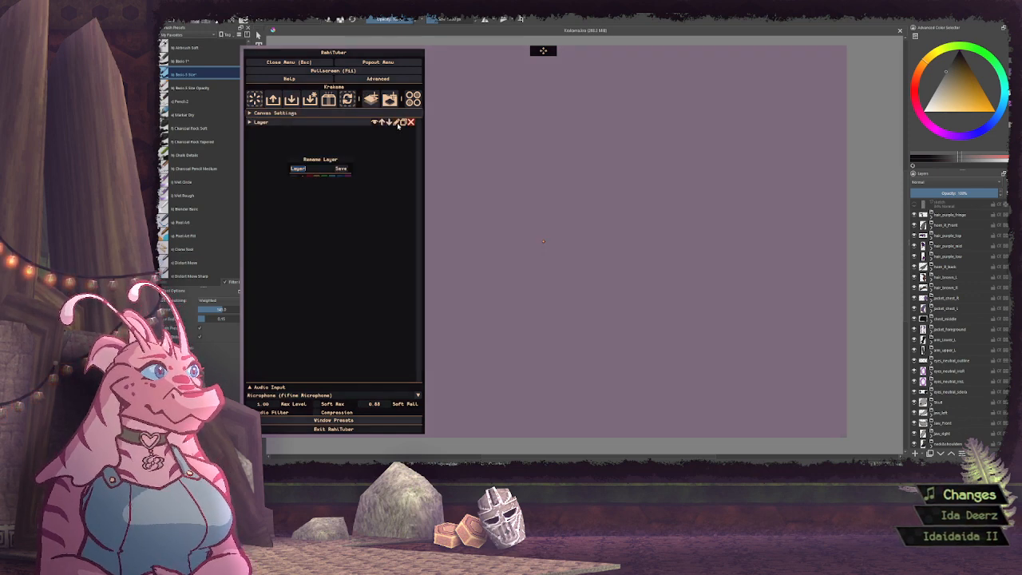
pyautogui.scroll(-3, 947, 362)
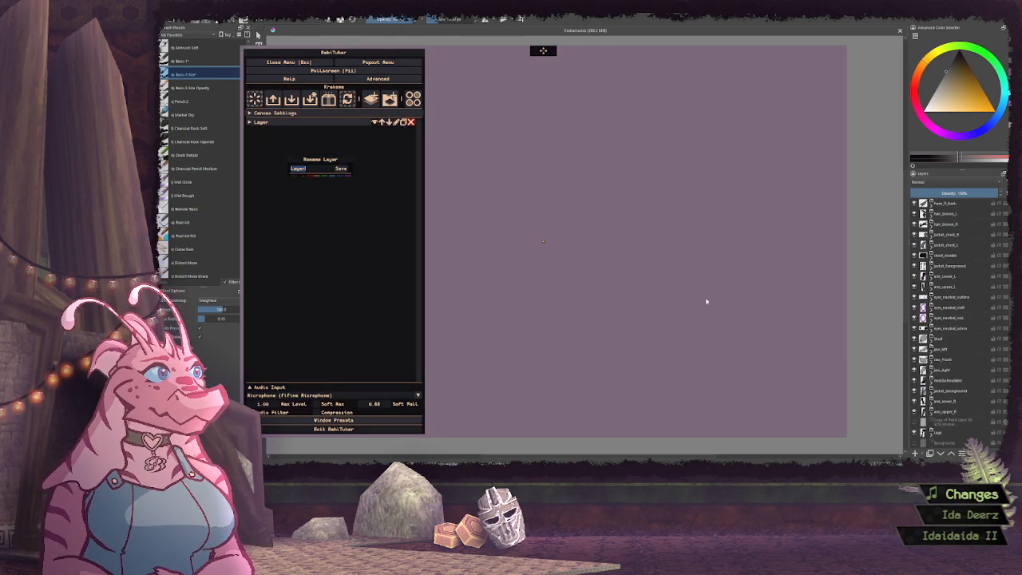
pyautogui.click(340, 169)
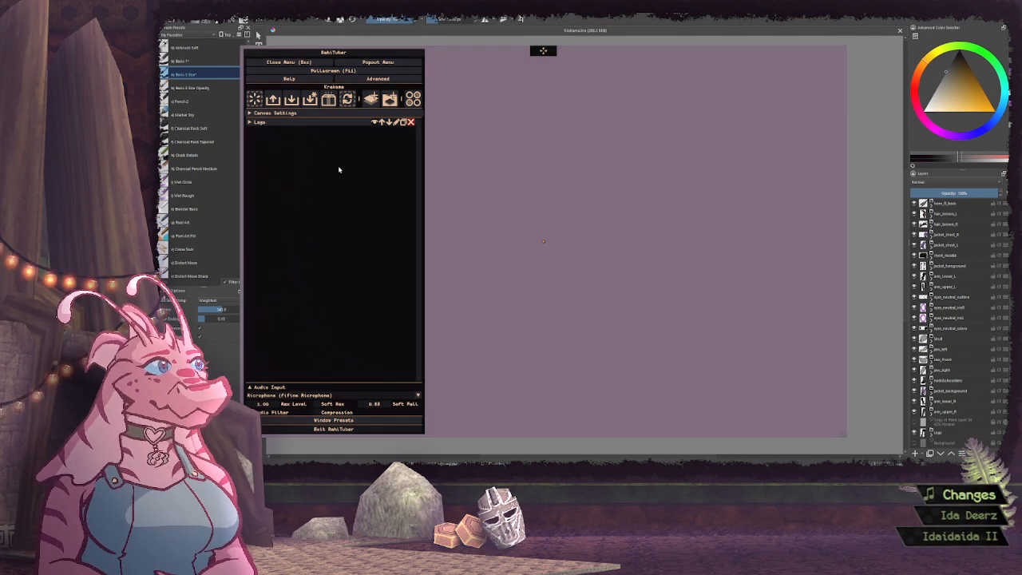
# Import Krakeme_Legs.png from the Sprites folder as the idle sprite of the Legs layer
pyautogui.click(276, 122)
pyautogui.click(277, 161)
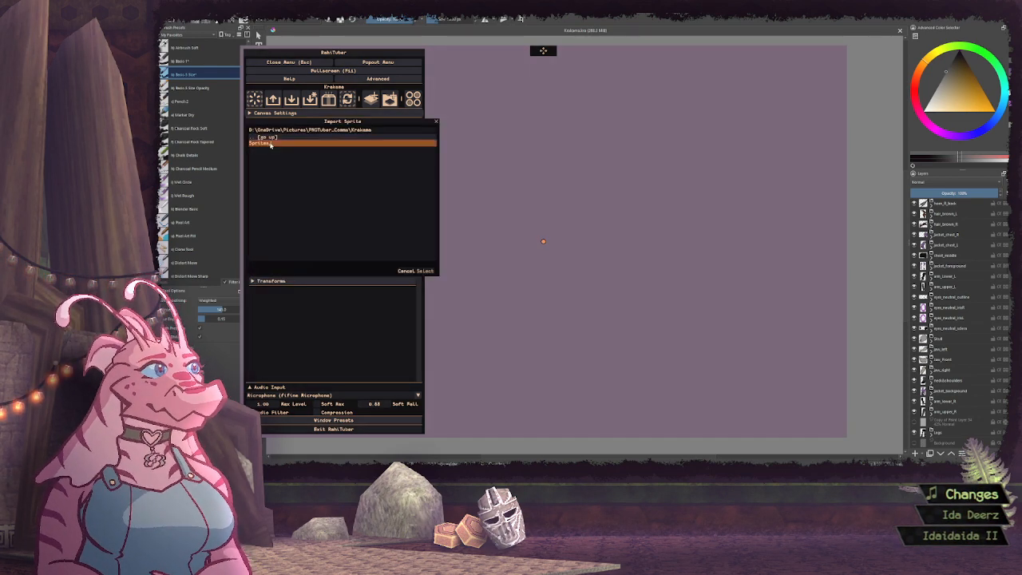
pyautogui.click(263, 142)
pyautogui.scroll(-2, 319, 205)
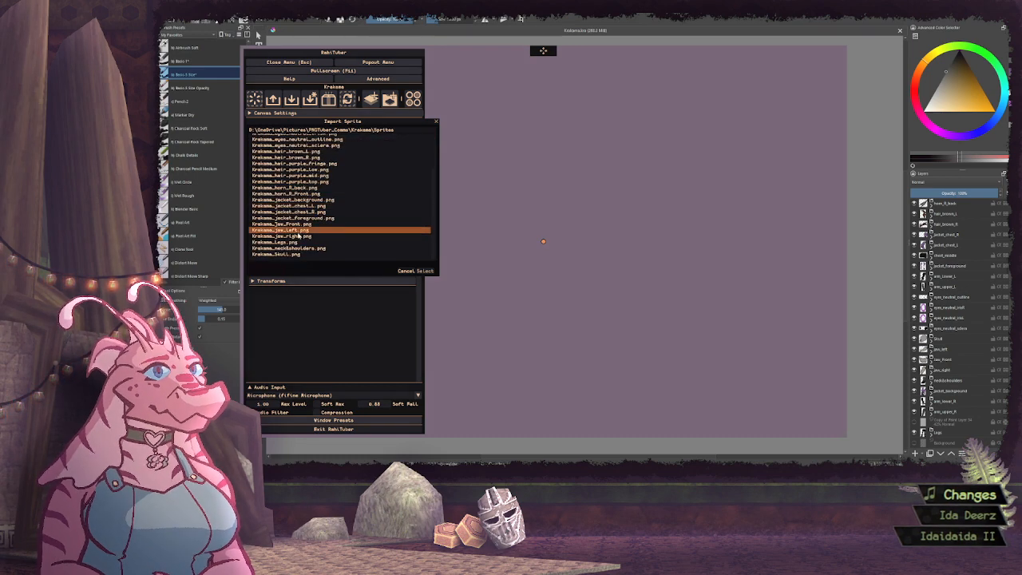
pyautogui.click(302, 241)
pyautogui.click(424, 271)
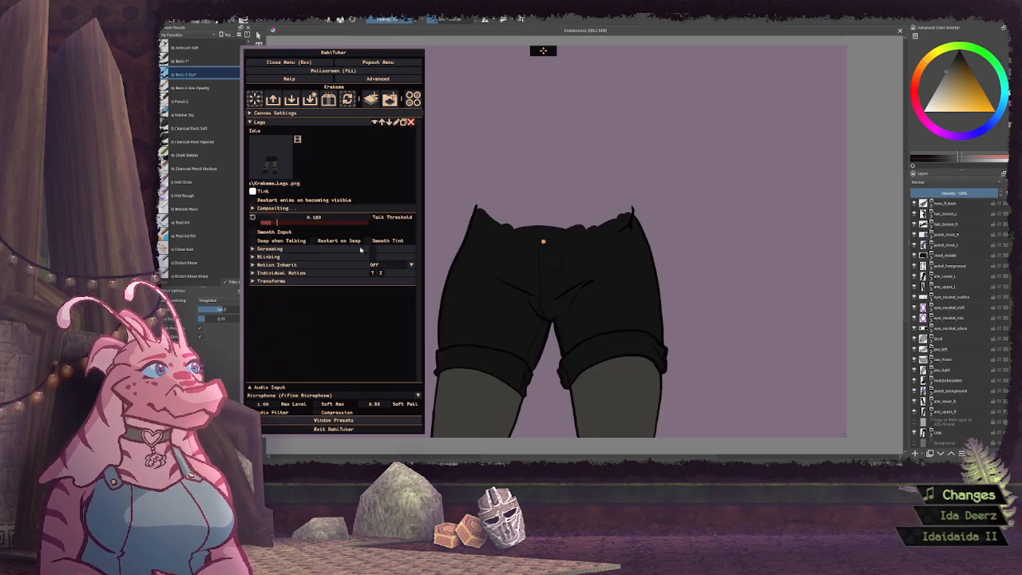
# Scale the whole canvas down to 0.30 with proportions constrained, and collapse the canvas settings
pyautogui.click(339, 112)
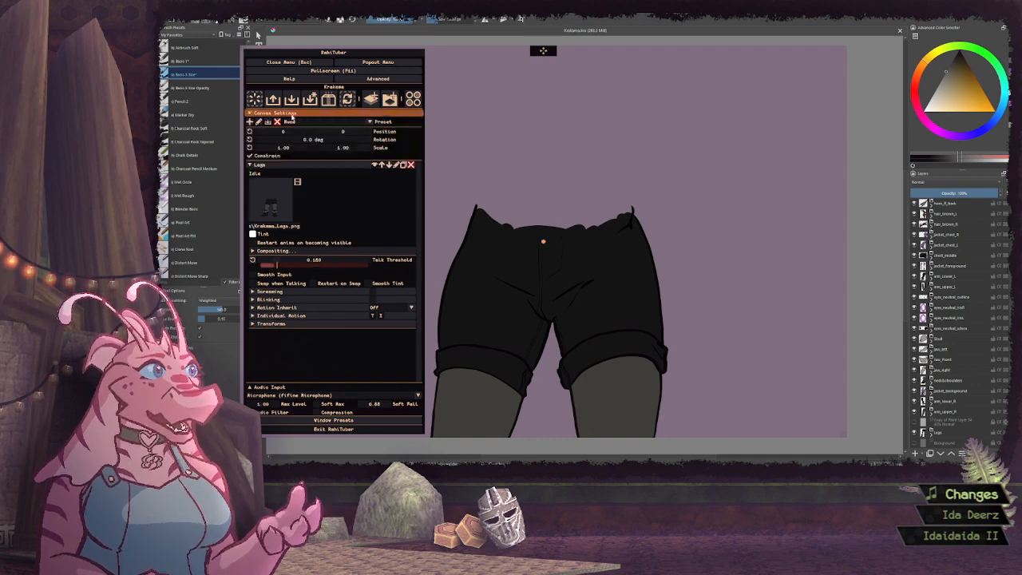
pyautogui.moveTo(346, 150); pyautogui.dragTo(345, 153)
pyautogui.scroll(-2, 346, 152)
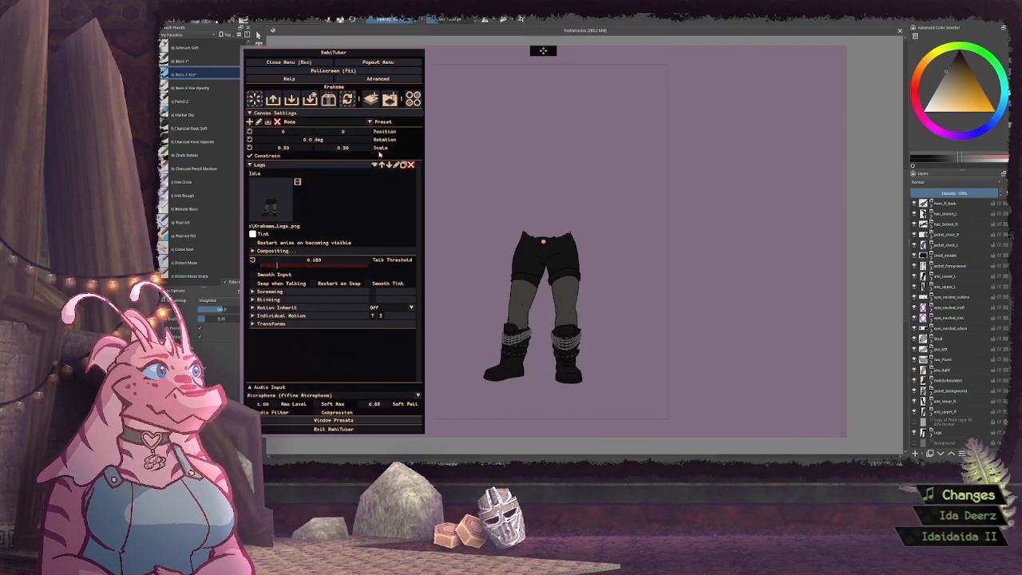
pyautogui.click(286, 114)
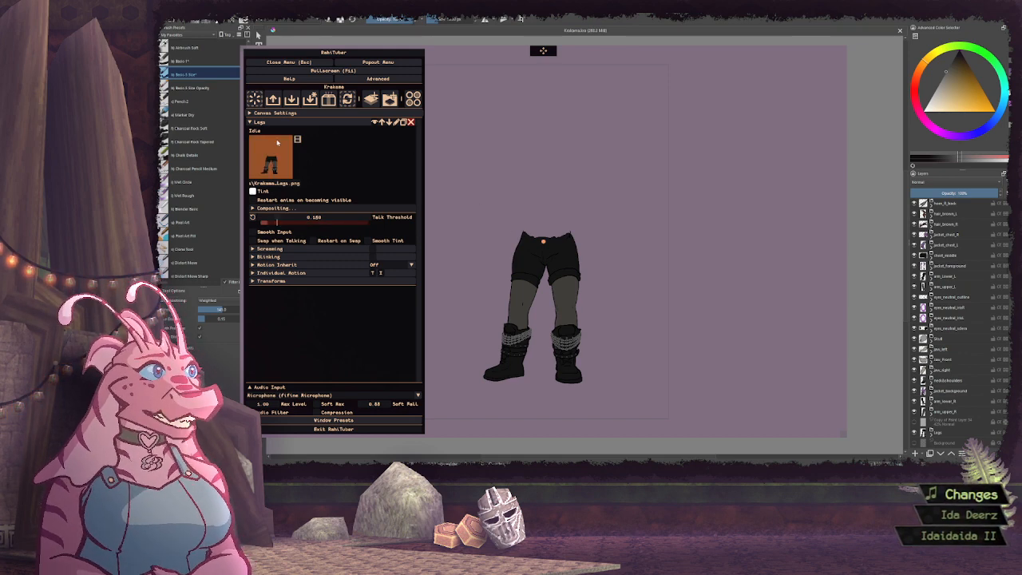
# Collapse the Legs layer and add a new layer named arm_upper_R above it
pyautogui.click(297, 122)
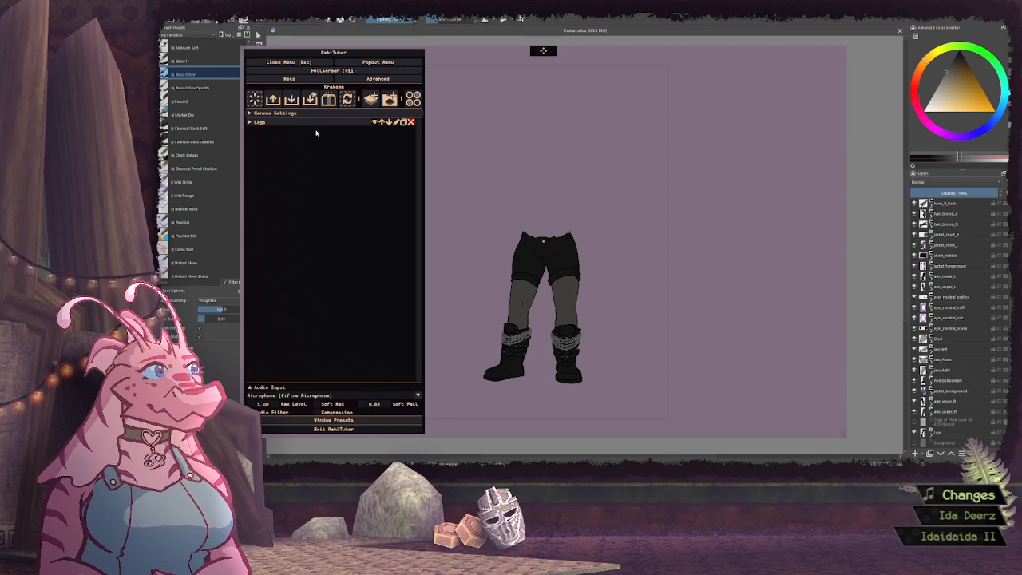
pyautogui.click(370, 101)
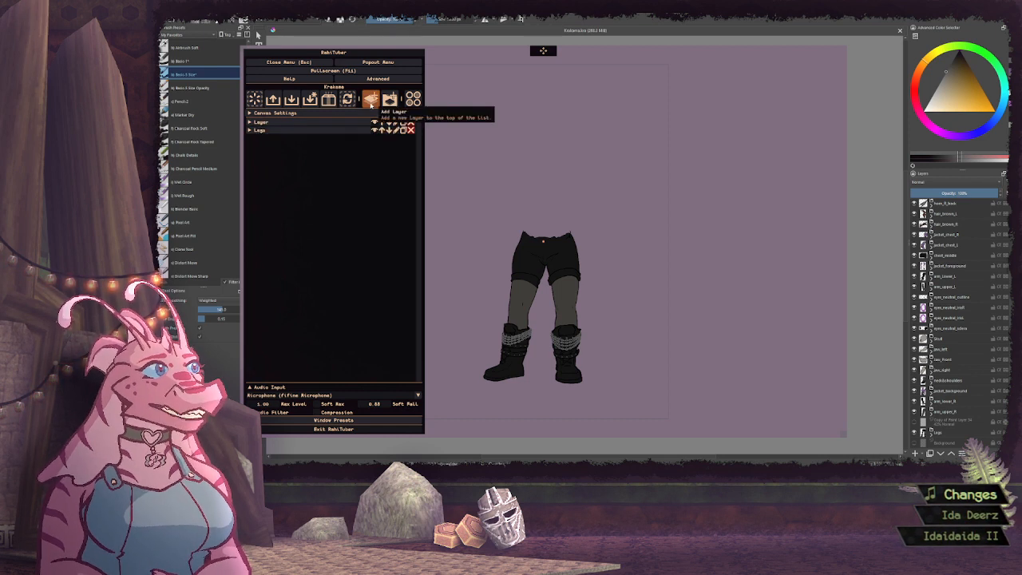
pyautogui.click(399, 122)
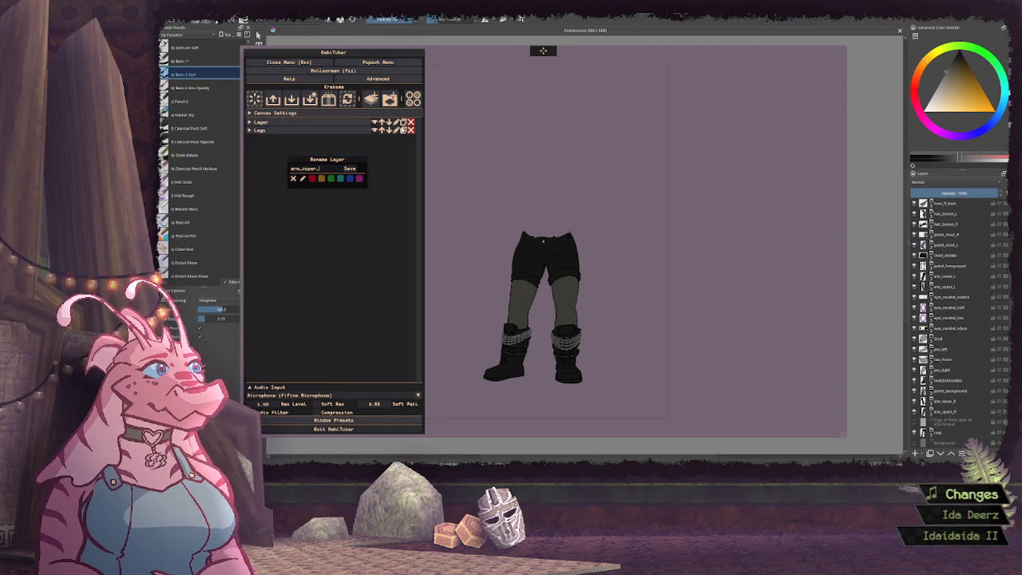
pyautogui.press('Return')
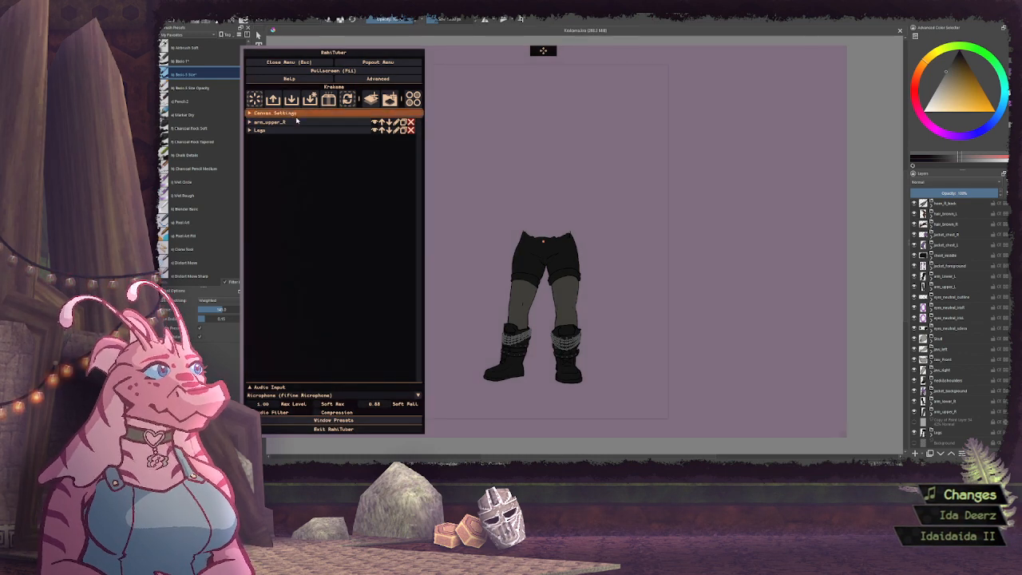
# Assign Krakeme_arm_upper_R.png as the idle sprite of the arm_upper_R layer and collapse the layer
pyautogui.click(270, 121)
pyautogui.click(272, 155)
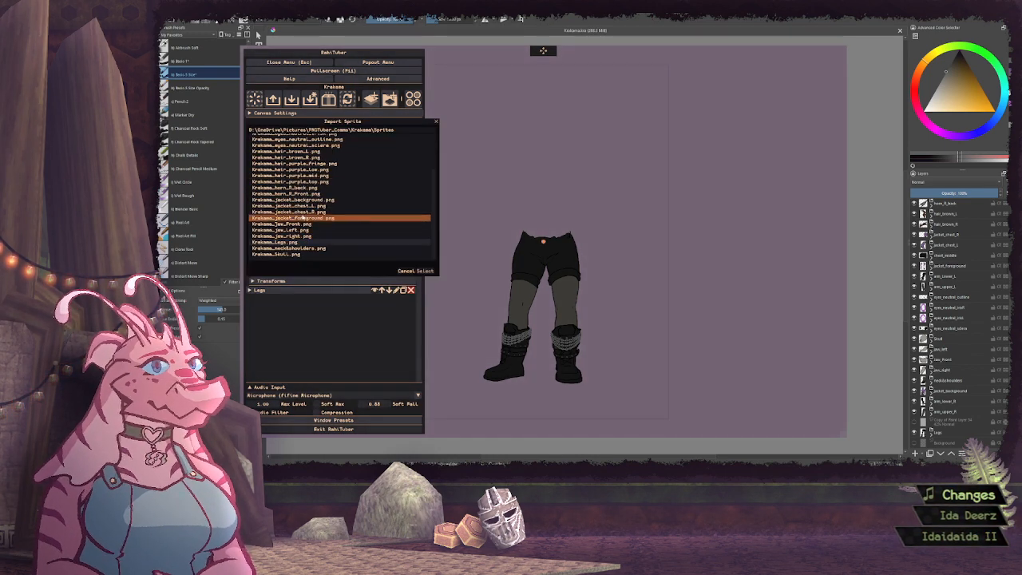
pyautogui.scroll(2, 306, 215)
pyautogui.click(307, 160)
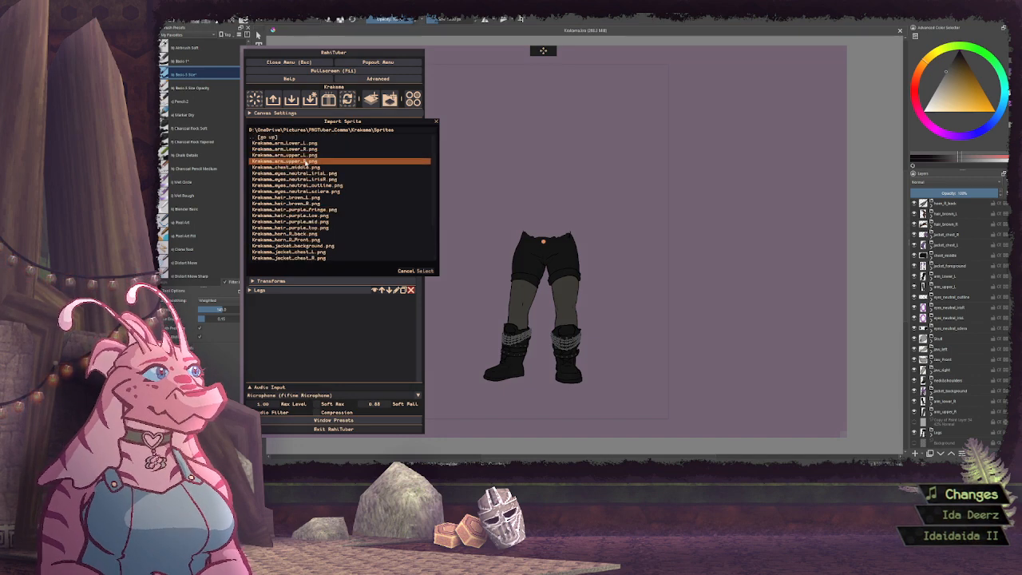
pyautogui.click(426, 270)
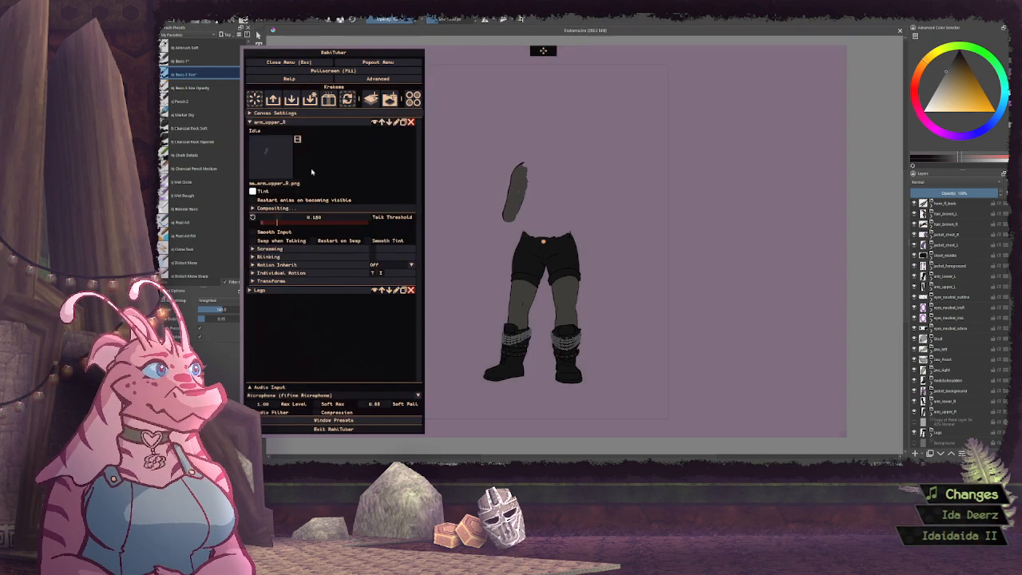
pyautogui.click(351, 122)
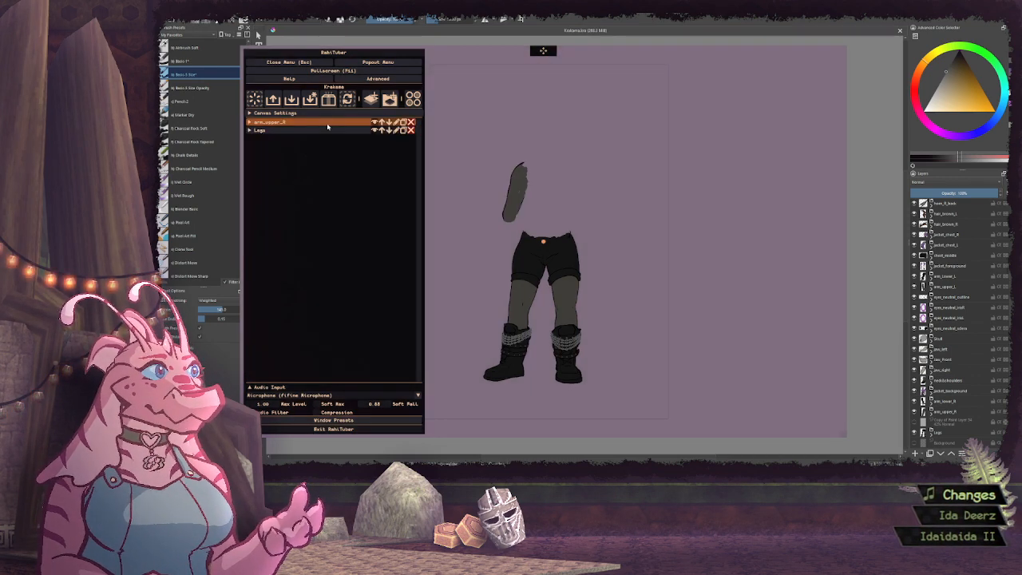
# Add another layer at the top of the list and name it arm_upper_L
pyautogui.click(389, 99)
pyautogui.click(396, 123)
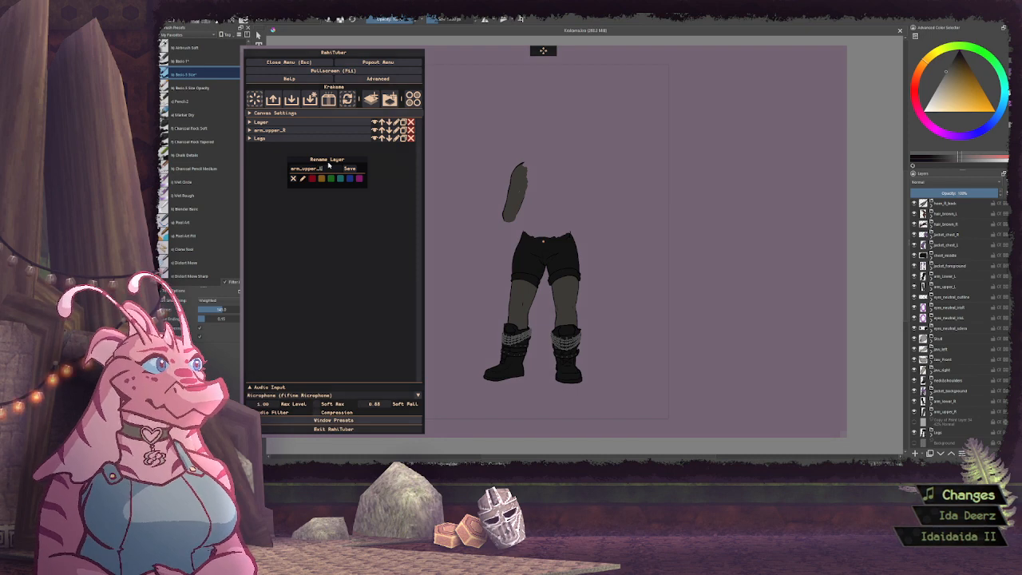
pyautogui.press('Return')
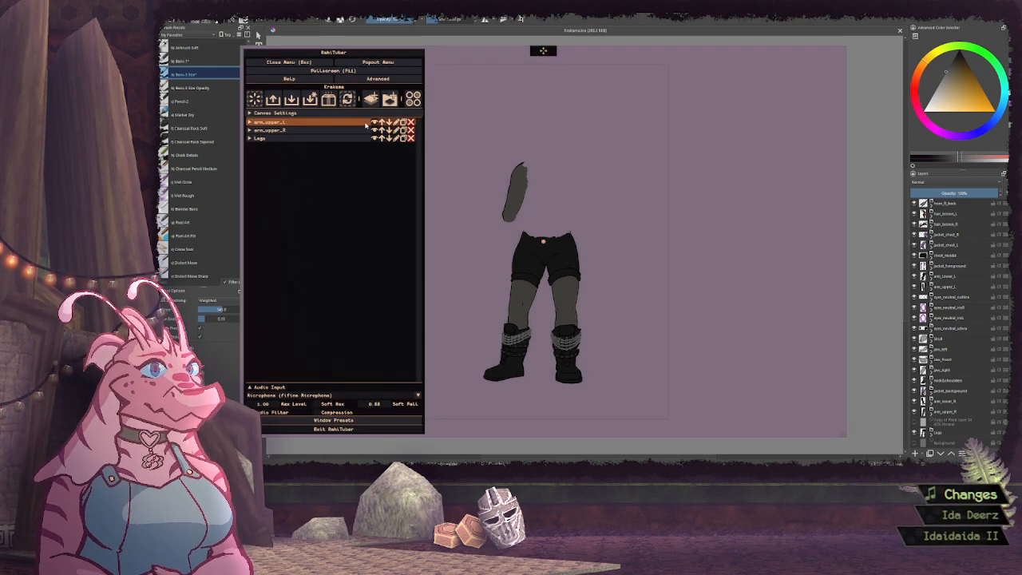
# Assign Krakeme_arm_upper_L.png as the idle sprite of the arm_upper_L layer
pyautogui.click(271, 122)
pyautogui.click(281, 150)
pyautogui.click(284, 155)
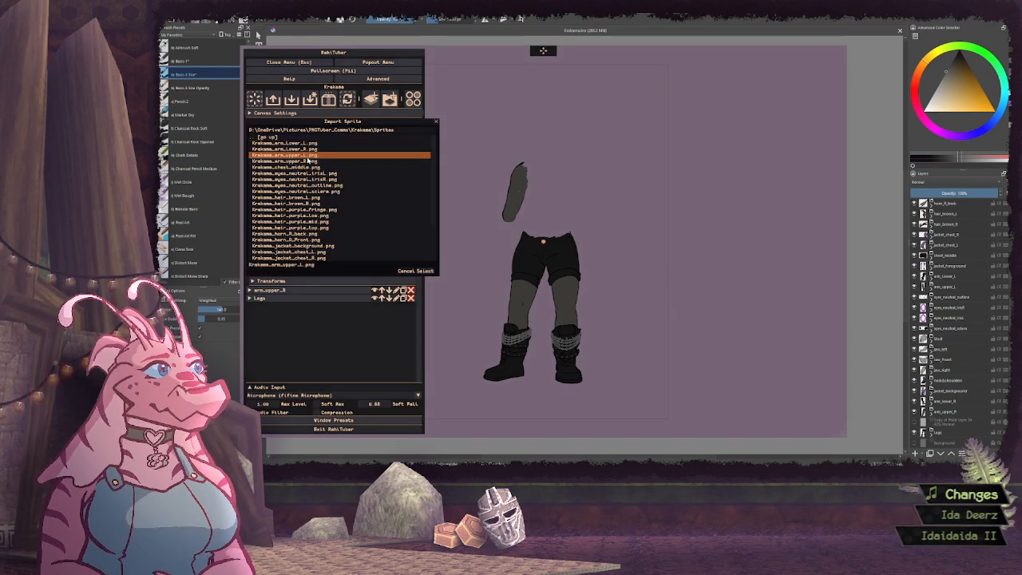
pyautogui.click(424, 270)
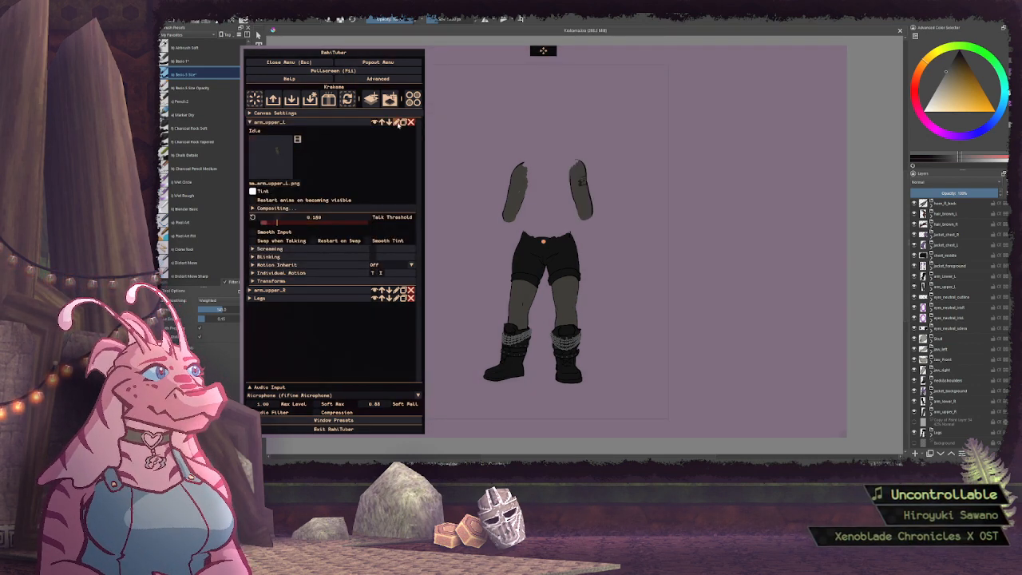
# Rename the arm_upper_L layer as arm_lower_R
pyautogui.click(396, 121)
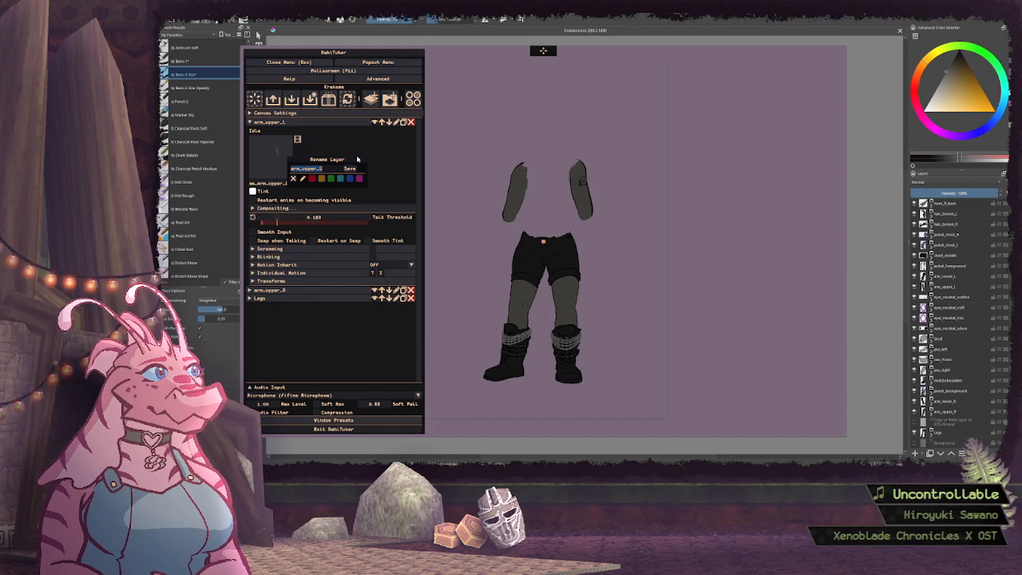
pyautogui.write('arm_l')
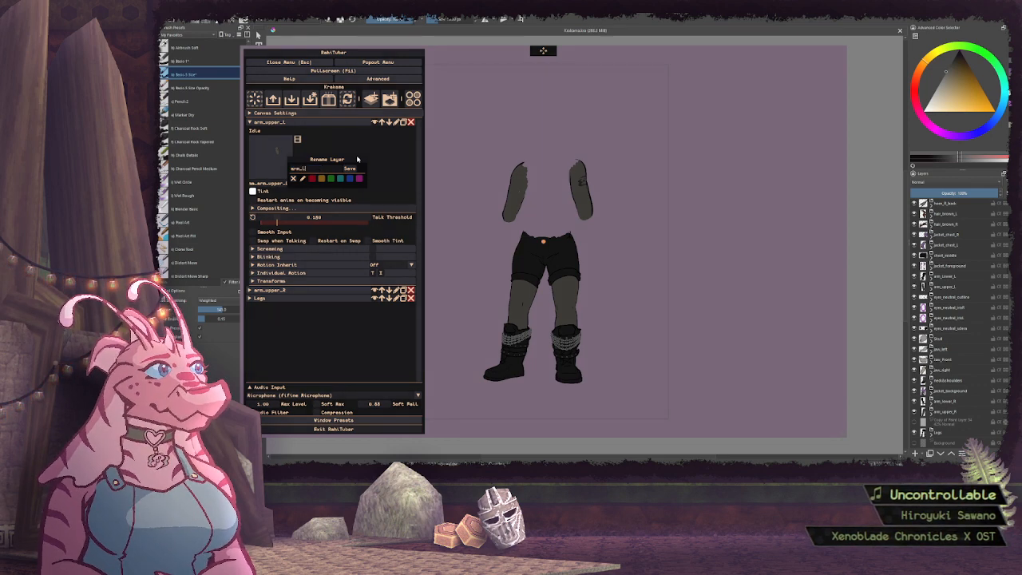
pyautogui.write('ower_R')
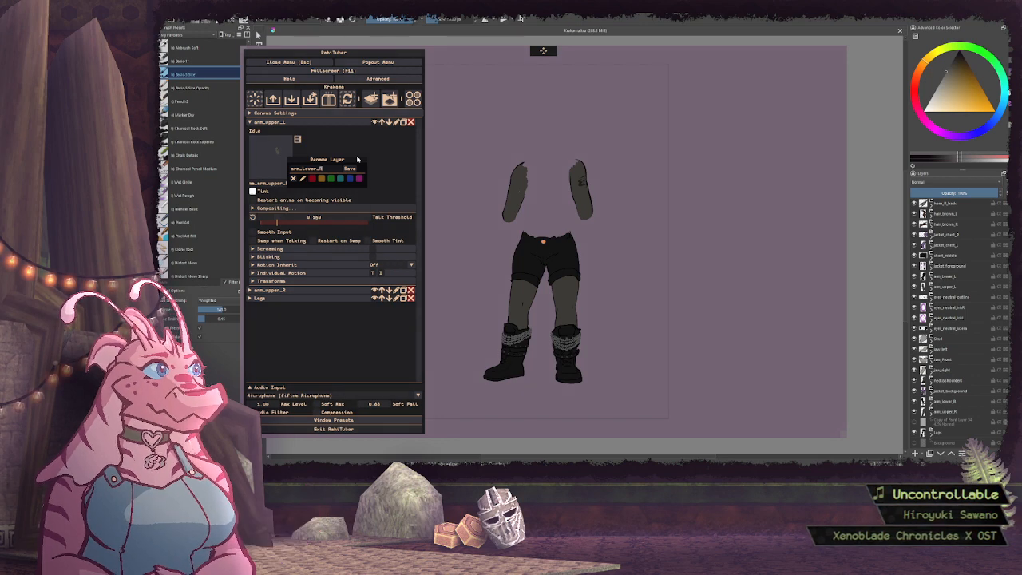
pyautogui.press('Return')
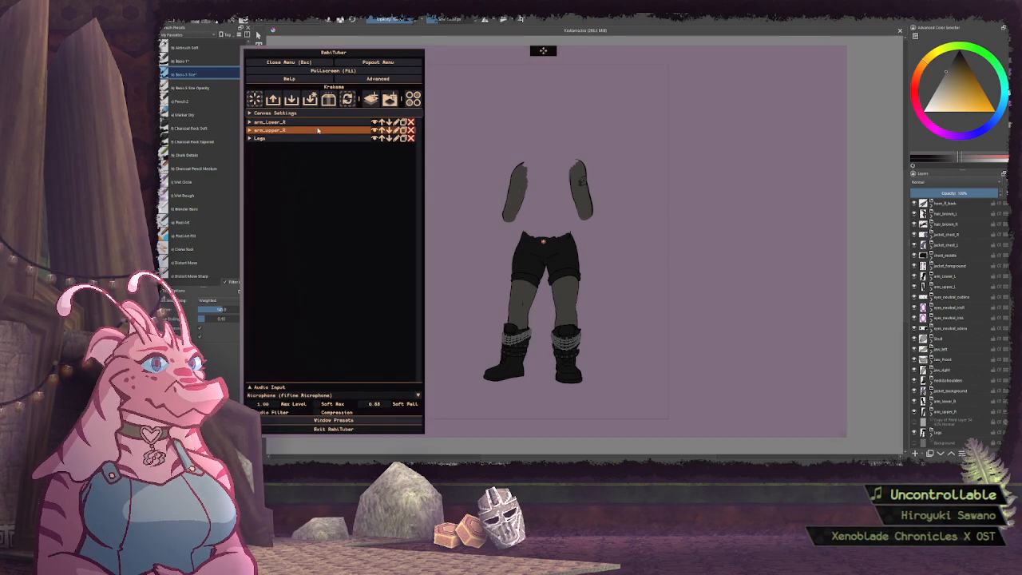
# Replace the idle sprite of the arm_lower_R layer with Krakeme_arm_lower_R.png and collapse the layer
pyautogui.click(272, 155)
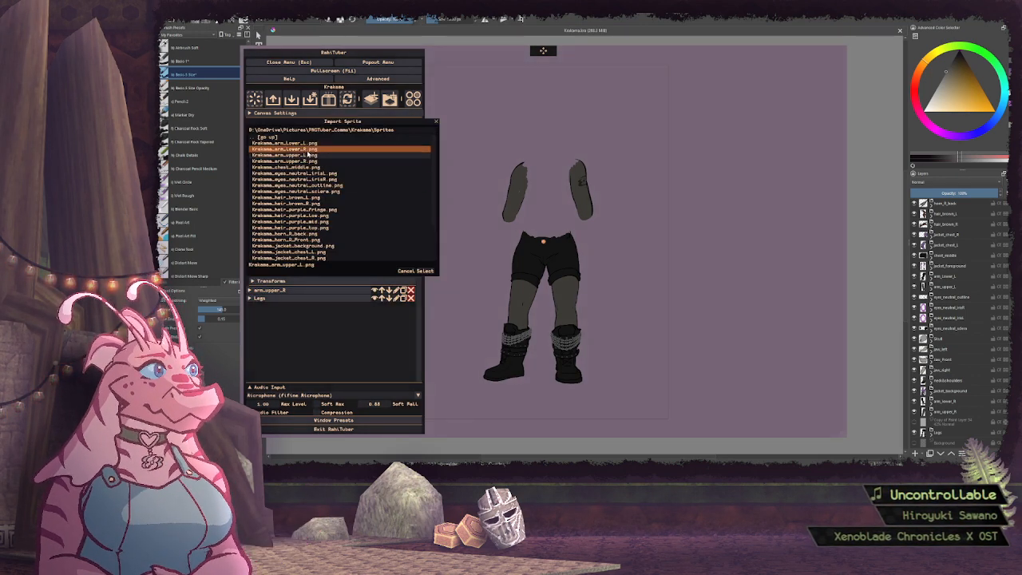
pyautogui.click(423, 270)
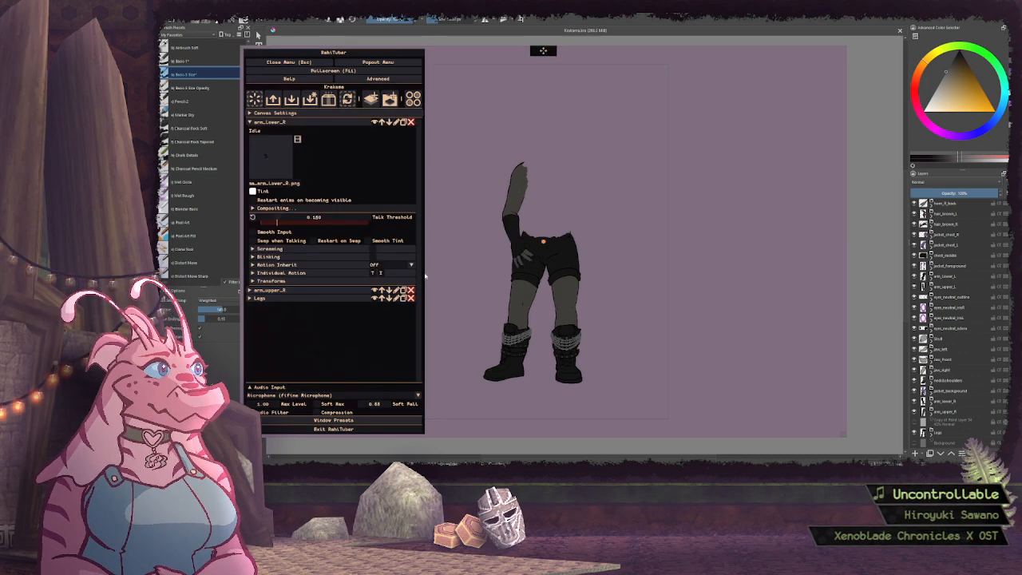
pyautogui.click(307, 123)
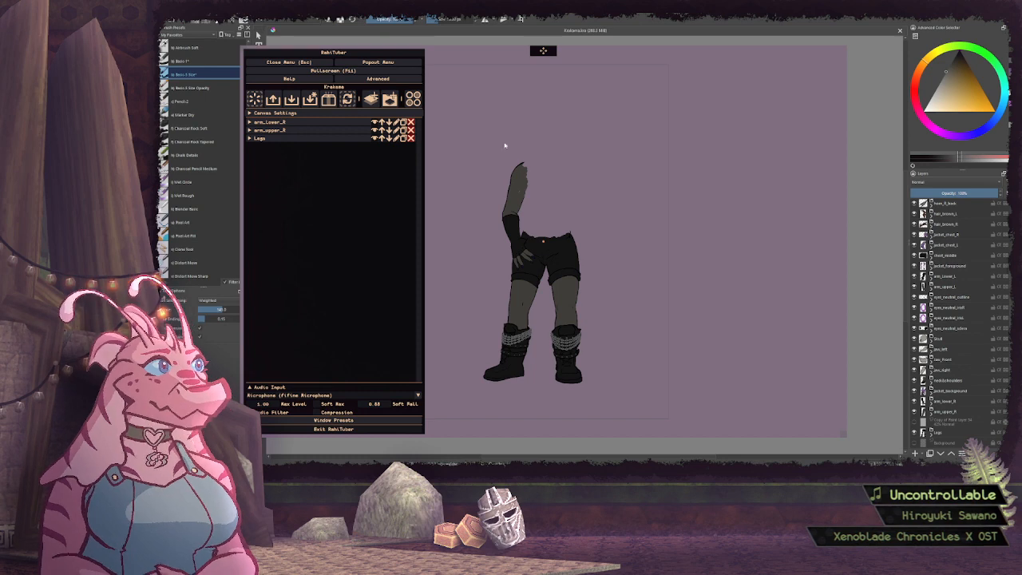
# Add a new layer at the top of the list and name it Torso
pyautogui.click(370, 98)
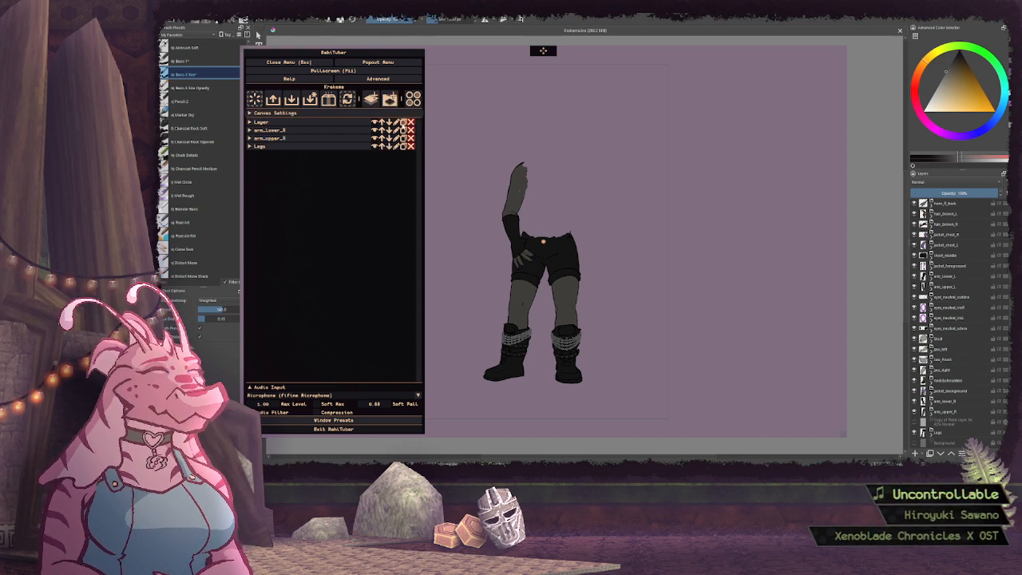
pyautogui.click(397, 122)
pyautogui.write('Jack')
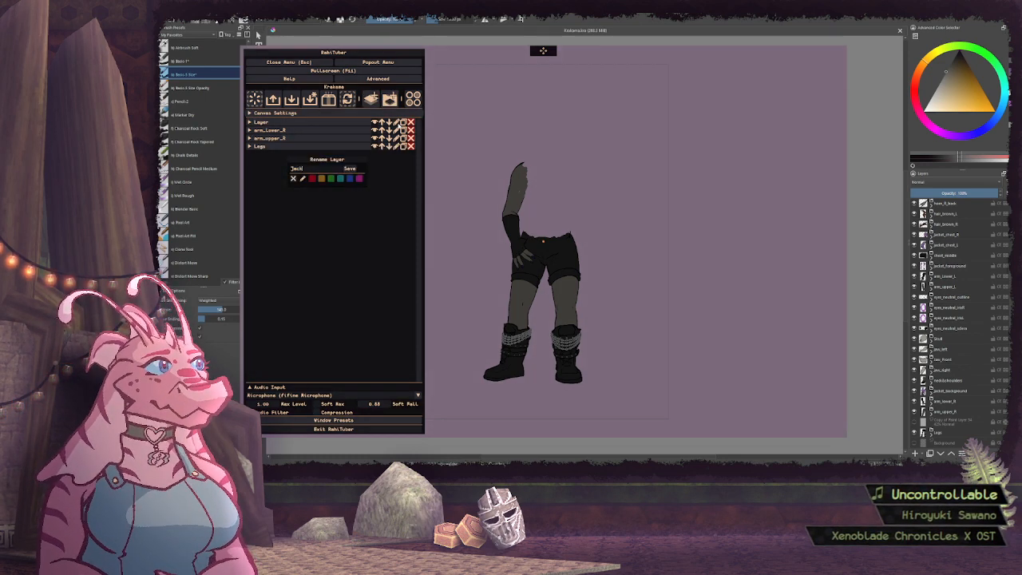
pyautogui.write('e')
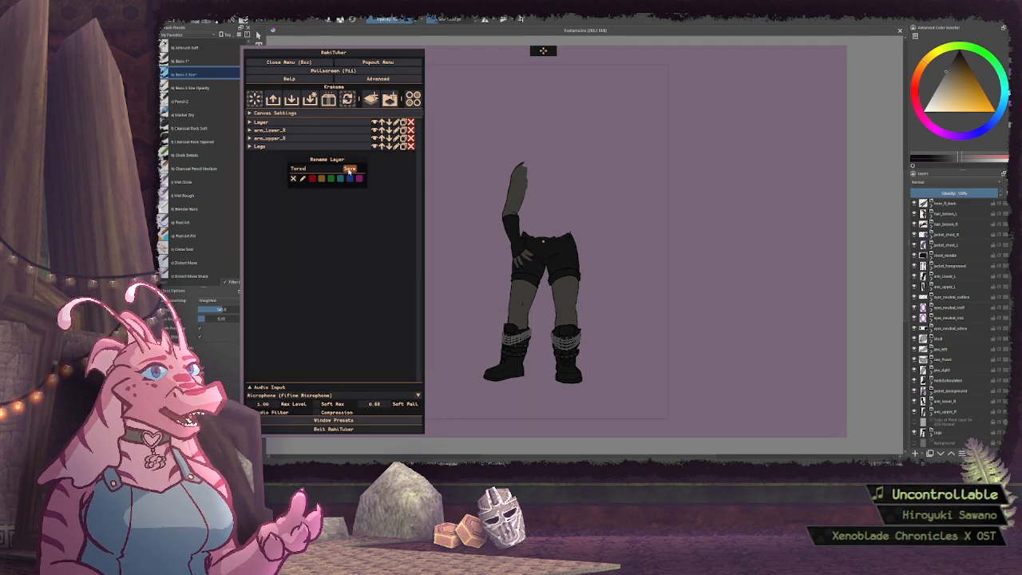
pyautogui.press('Return')
# Assign Krakeme_jacket_background.png as the idle sprite of the Torso layer
pyautogui.click(263, 121)
pyautogui.click(271, 156)
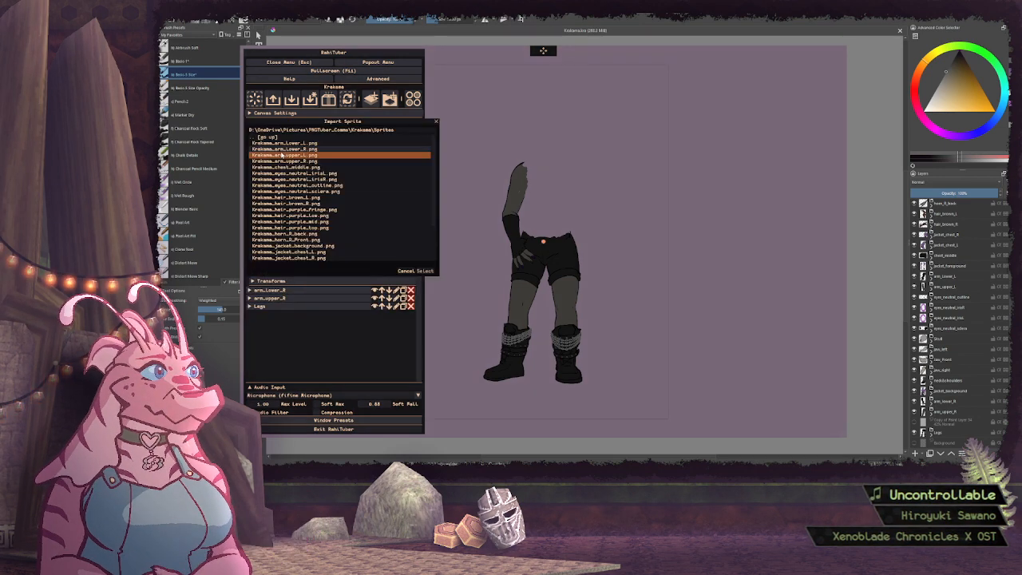
pyautogui.scroll(-2, 313, 192)
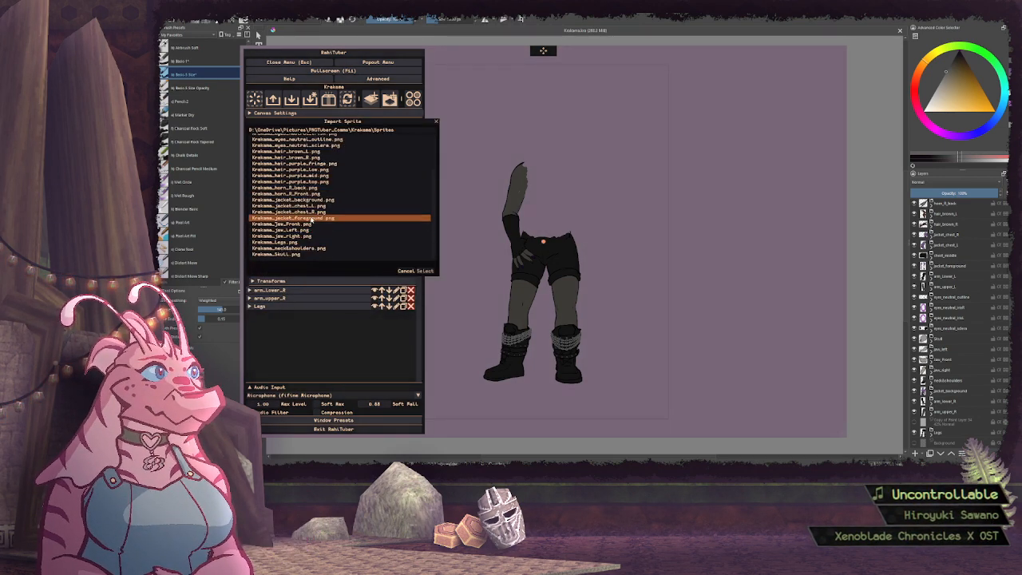
pyautogui.click(311, 200)
pyautogui.click(426, 270)
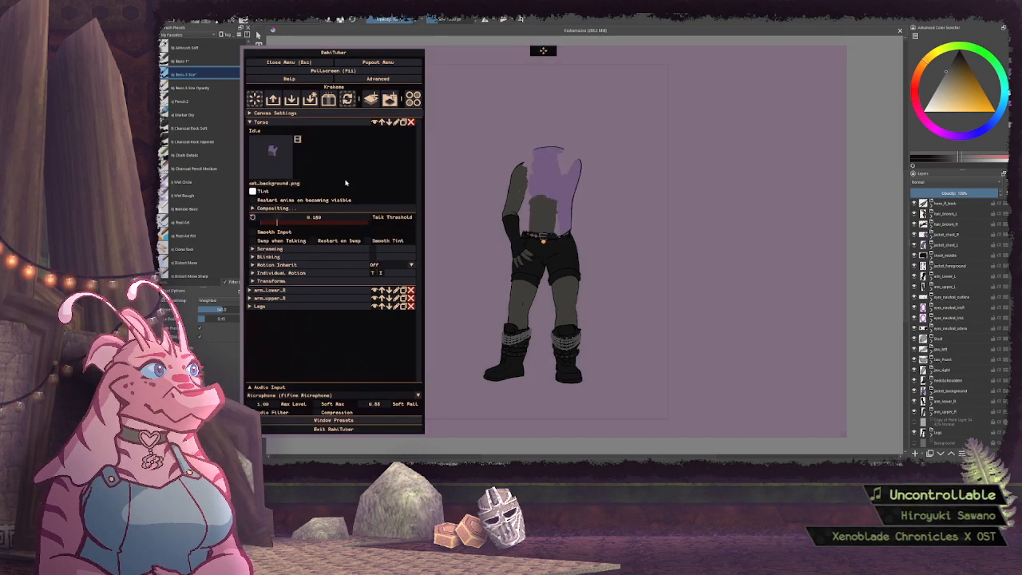
# Make the Torso layer inherit its motion from Legs and collapse the layer
pyautogui.click(396, 266)
pyautogui.click(399, 299)
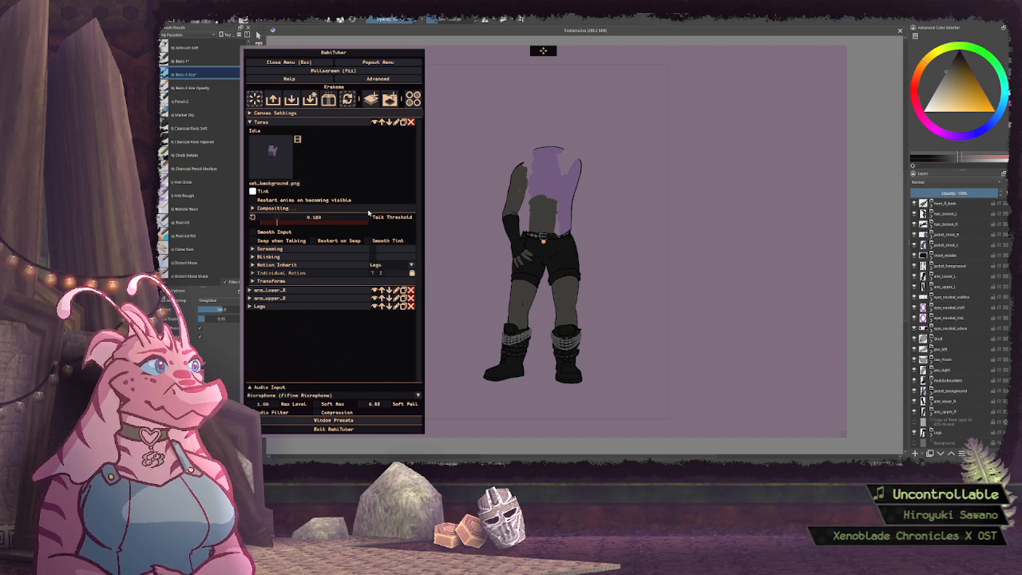
pyautogui.click(319, 124)
# Make the arm_lower_R layer inherit its motion from arm_upper_R and collapse the layer
pyautogui.click(319, 130)
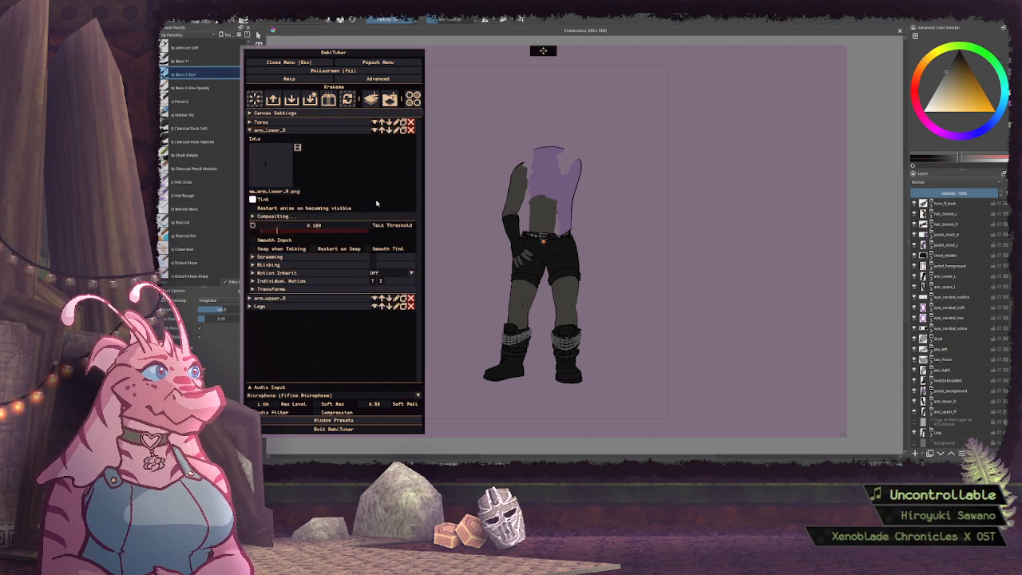
pyautogui.click(396, 272)
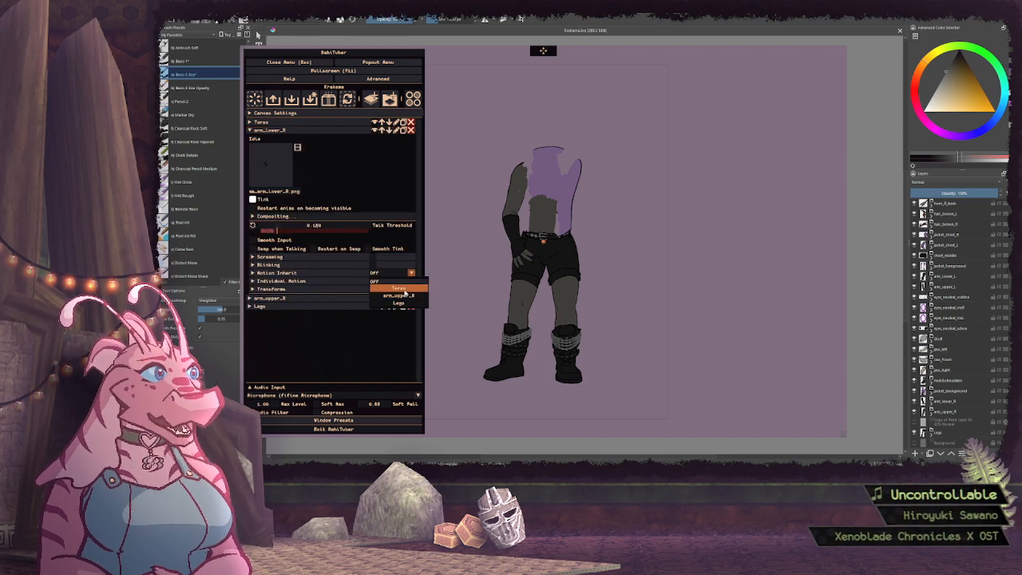
pyautogui.click(397, 289)
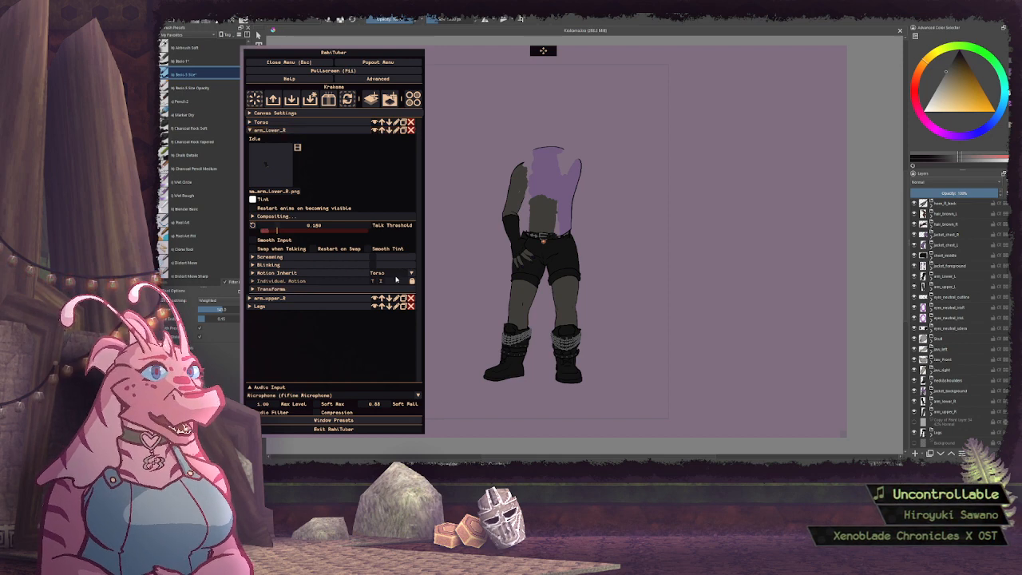
pyautogui.click(397, 272)
pyautogui.click(399, 296)
pyautogui.click(319, 130)
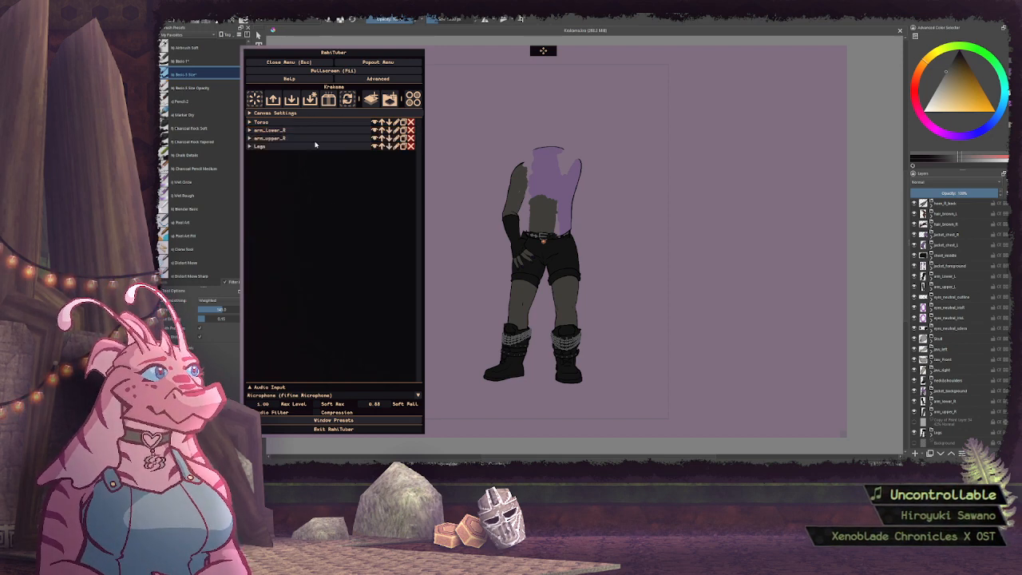
# Set the motion inheritance of the arm_upper_R layer to Torso and collapse the layer
pyautogui.click(314, 139)
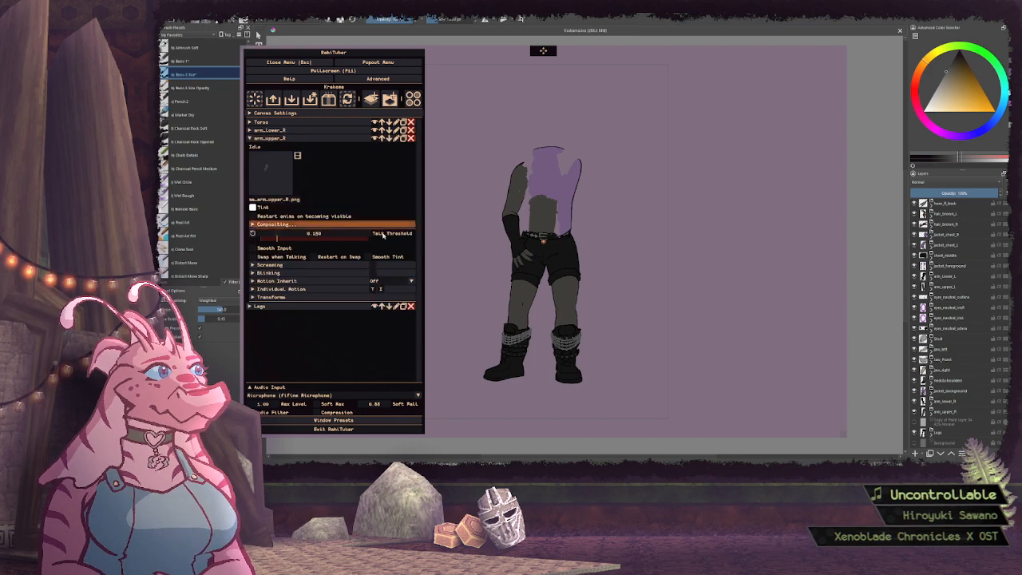
pyautogui.click(397, 281)
pyautogui.click(398, 291)
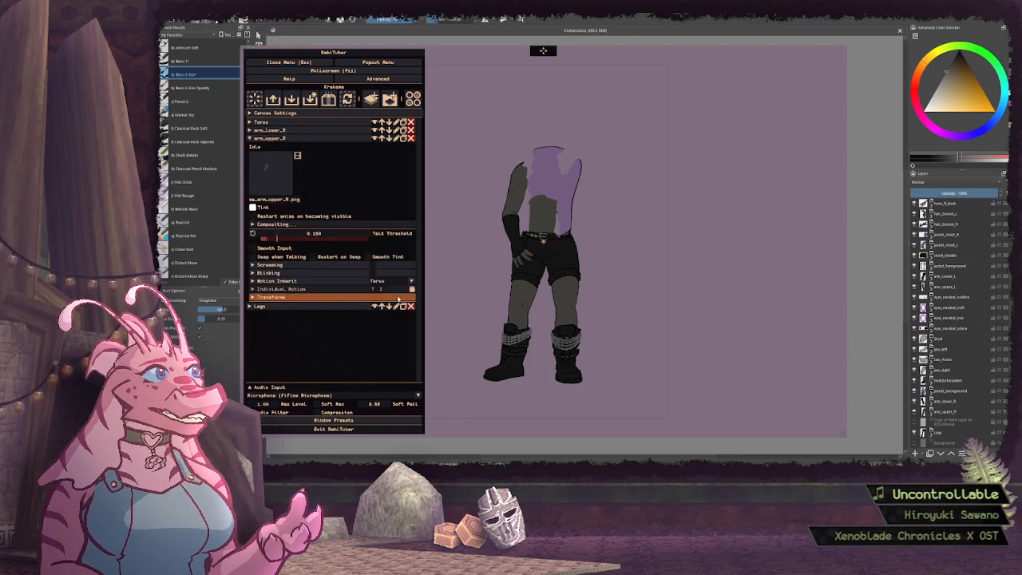
pyautogui.click(326, 138)
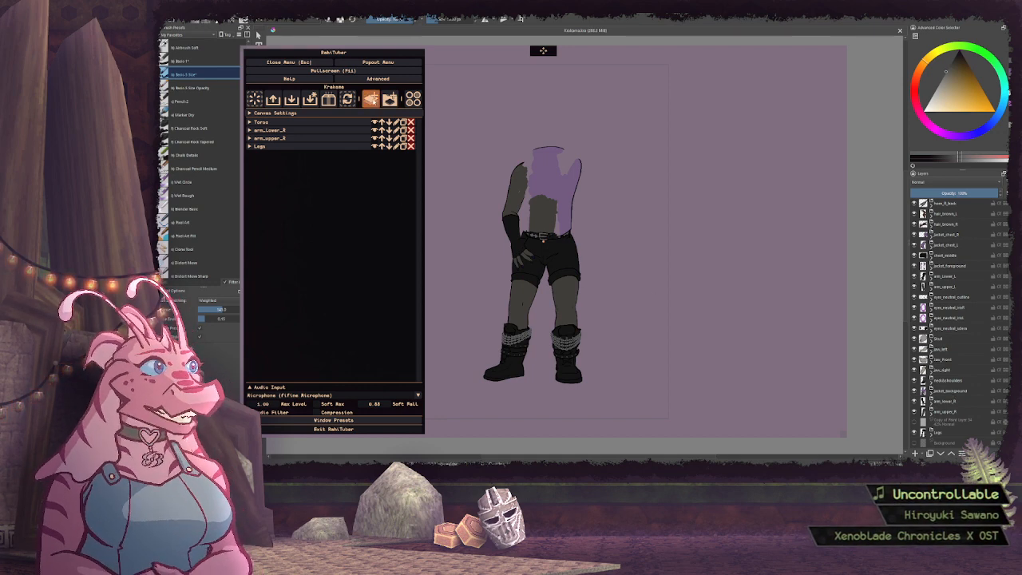
# Add a new layer above Torso and name it Neck&Shoulders
pyautogui.click(370, 98)
pyautogui.click(396, 121)
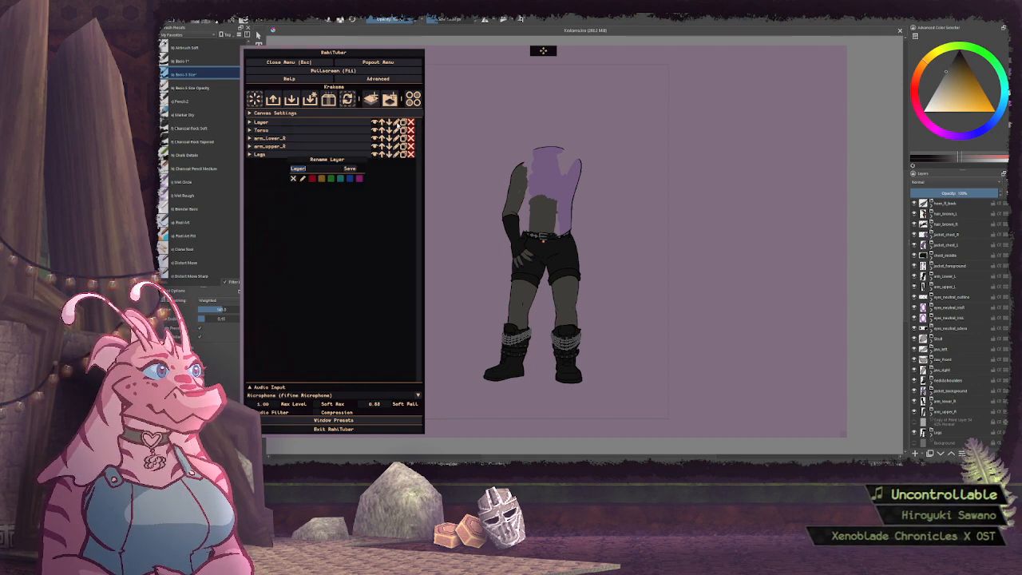
pyautogui.write('Neck&Shoulders')
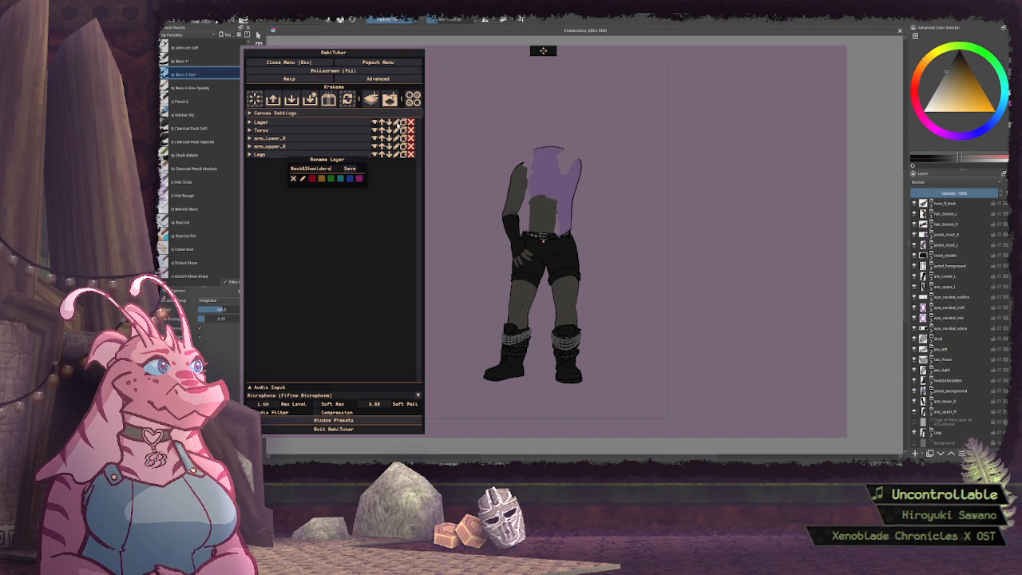
pyautogui.press('Return')
# Assign Krakeme_neck&shoulders.png as the idle sprite of the Neck&Shoulders layer and collapse the layer
pyautogui.click(337, 122)
pyautogui.click(272, 158)
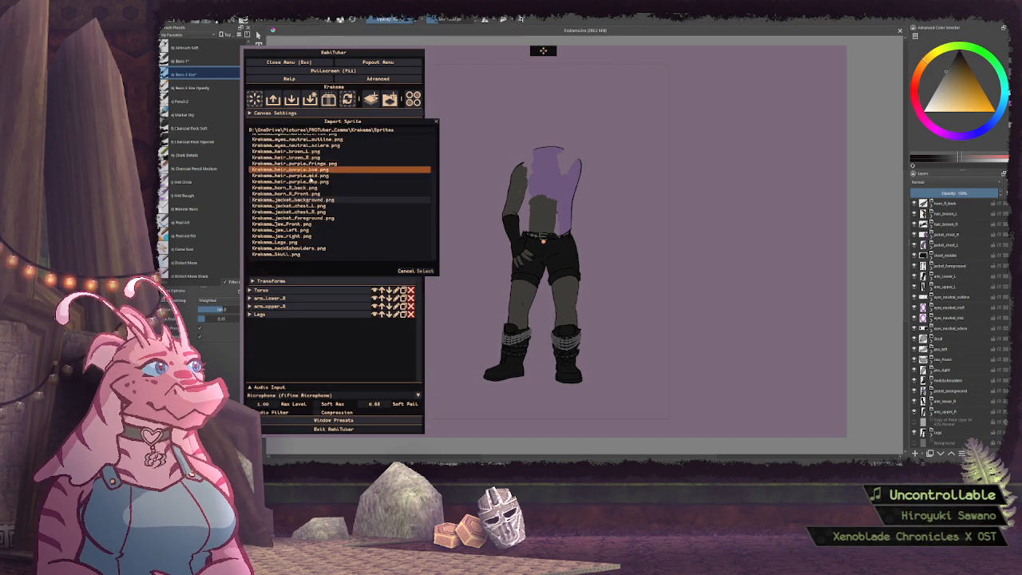
pyautogui.scroll(2, 311, 190)
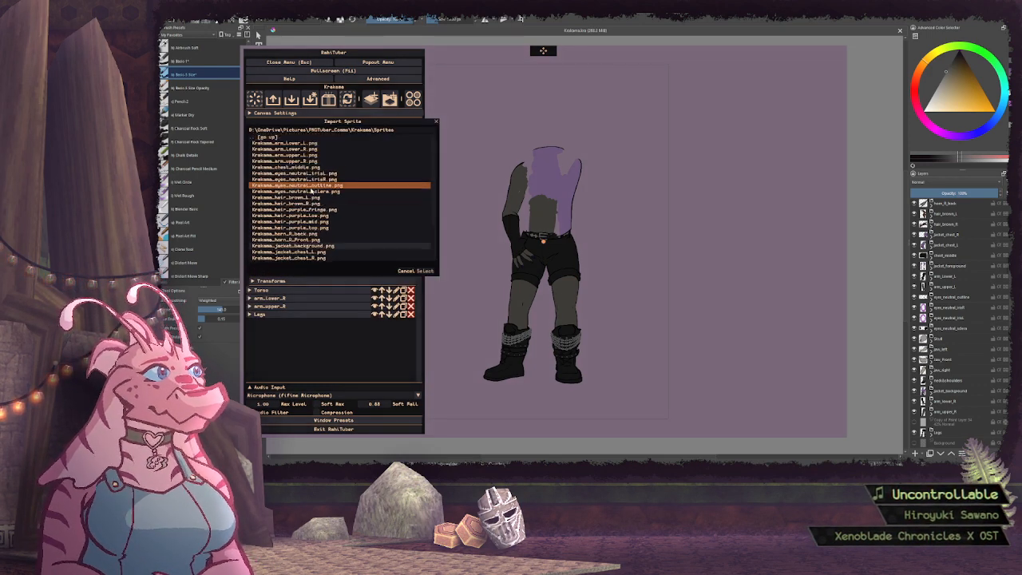
pyautogui.scroll(-3, 311, 192)
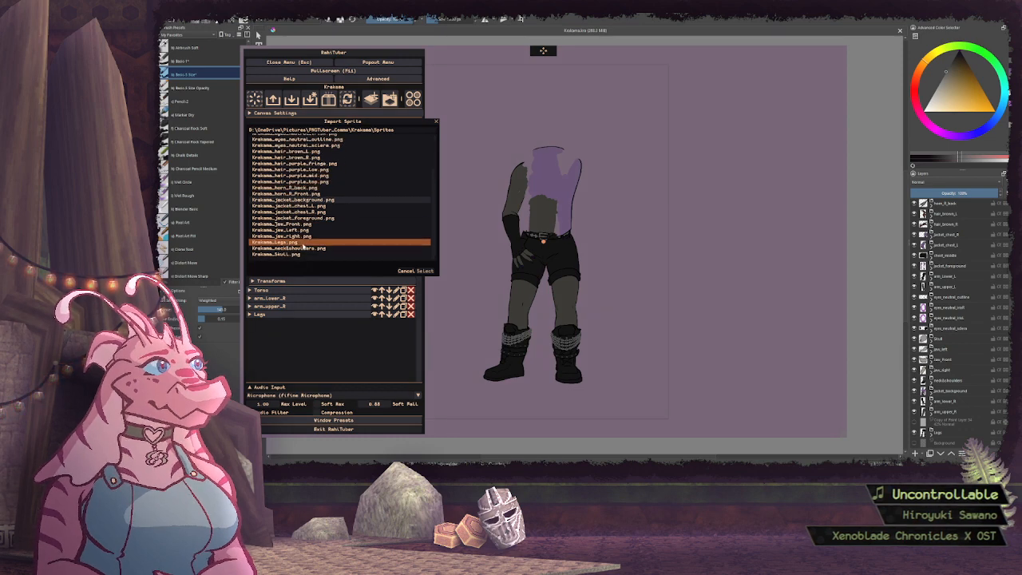
pyautogui.click(302, 250)
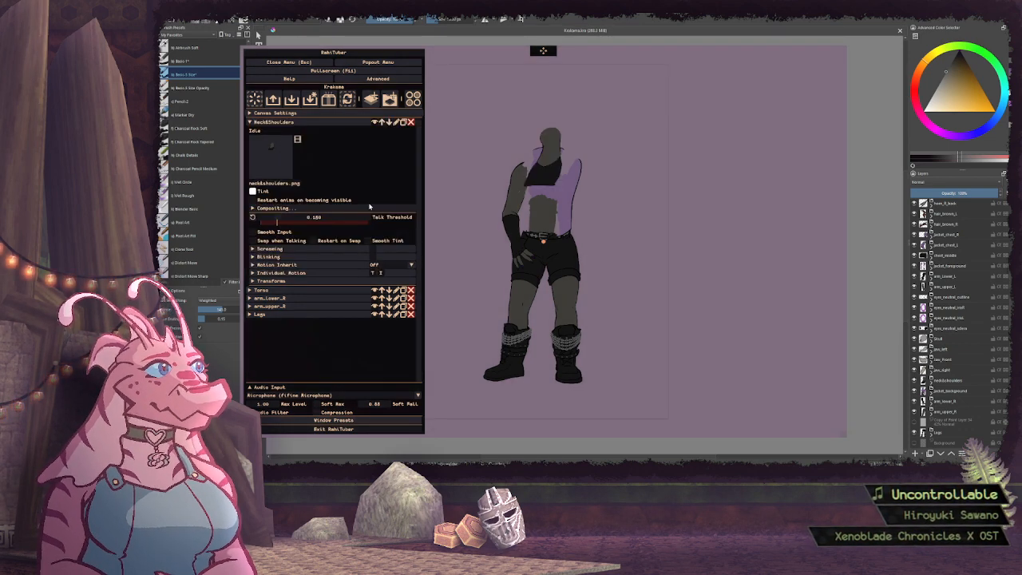
pyautogui.click(312, 124)
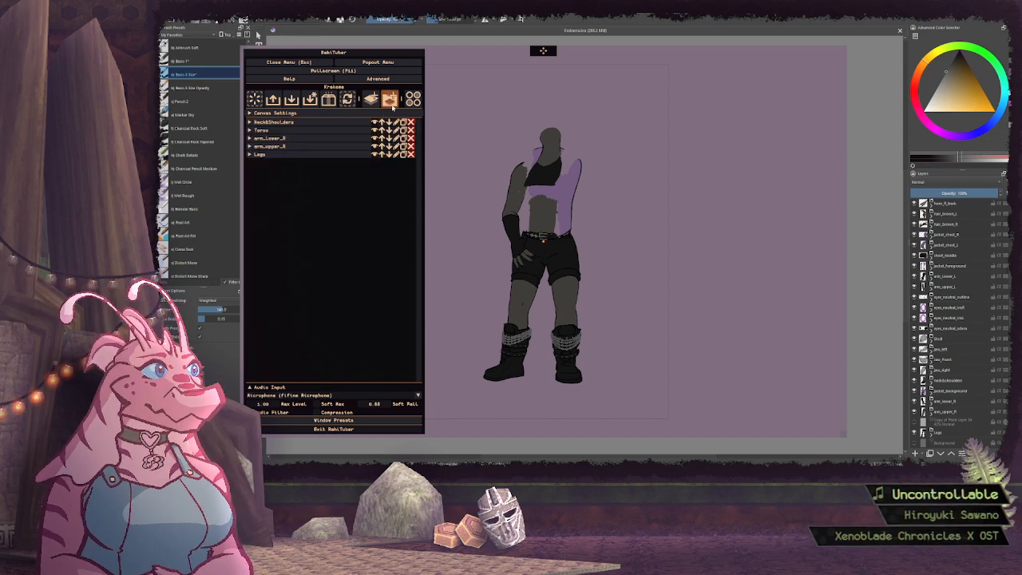
# Set the motion inheritance of the Neck&Shoulders layer to Torso and collapse the layer
pyautogui.click(335, 122)
pyautogui.click(388, 264)
pyautogui.click(388, 275)
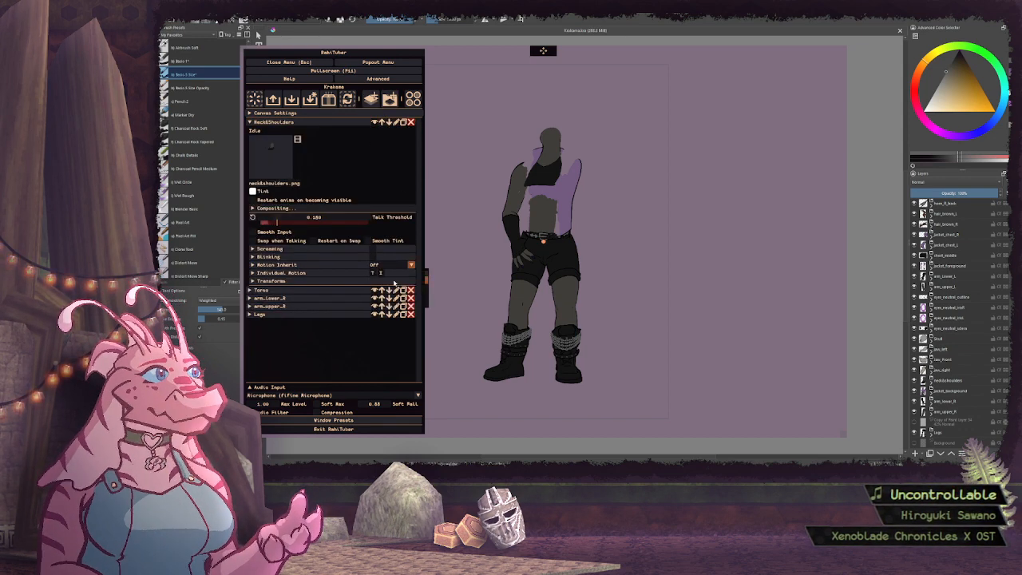
pyautogui.click(301, 125)
# Add a new layer above Neck&Shoulders and assign Krakeme_jaw_right.png as its idle sprite
pyautogui.click(370, 98)
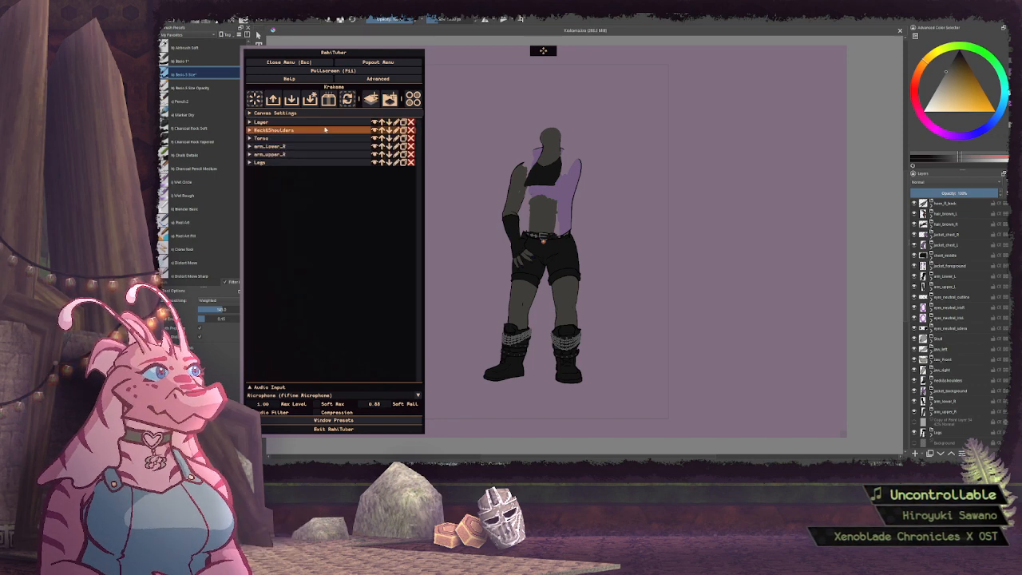
pyautogui.click(275, 121)
pyautogui.click(284, 159)
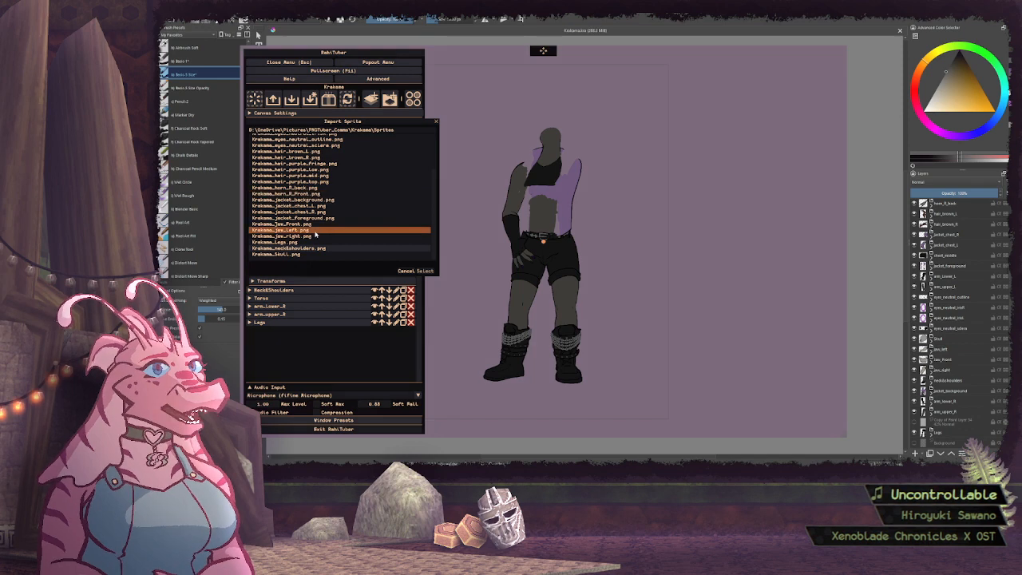
pyautogui.click(316, 236)
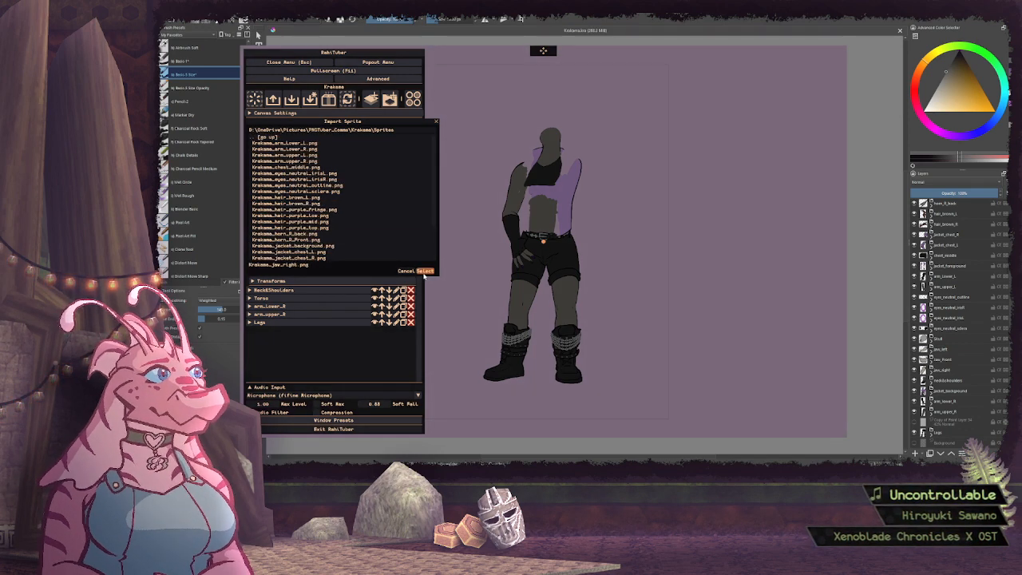
pyautogui.click(424, 271)
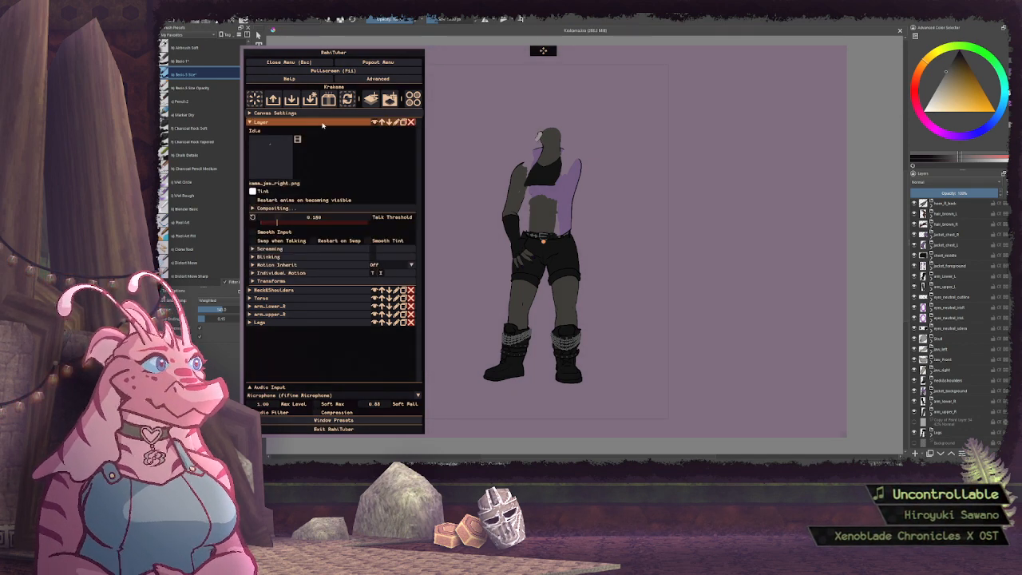
# Rename the new jaw sprite's layer as jaw_right
pyautogui.click(400, 121)
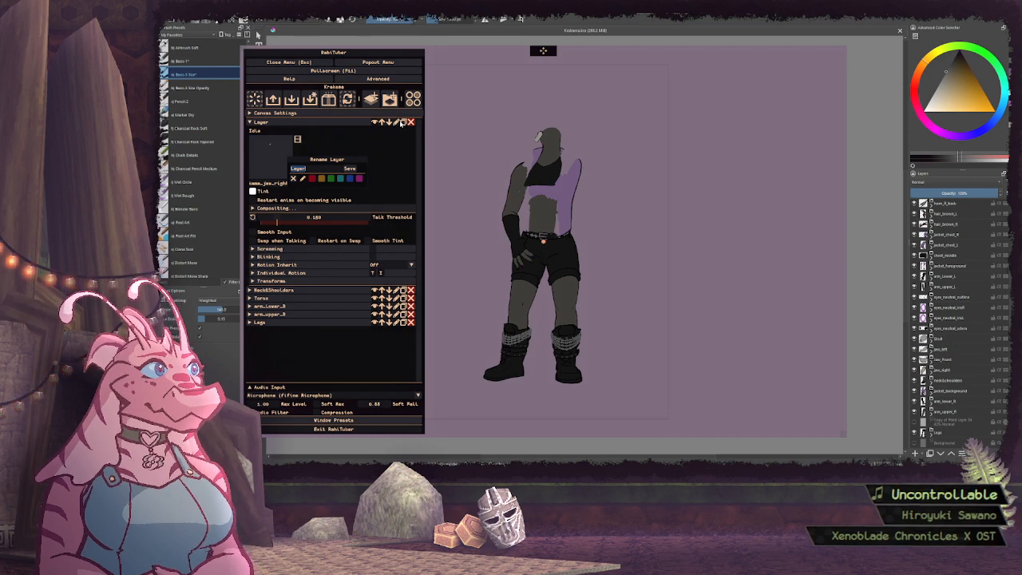
pyautogui.write('jaw_right')
pyautogui.press('Return')
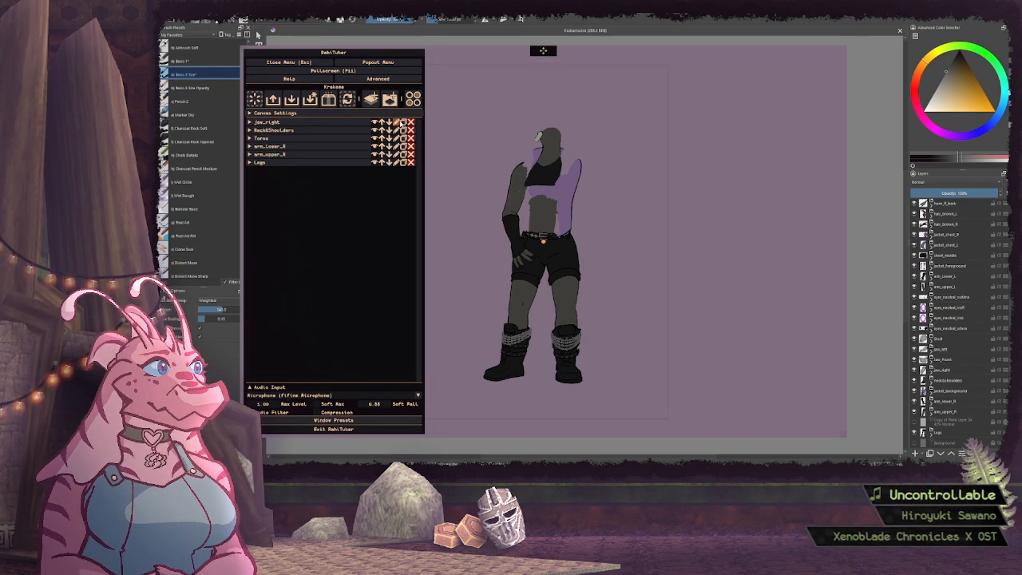
pyautogui.click(367, 122)
pyautogui.click(389, 273)
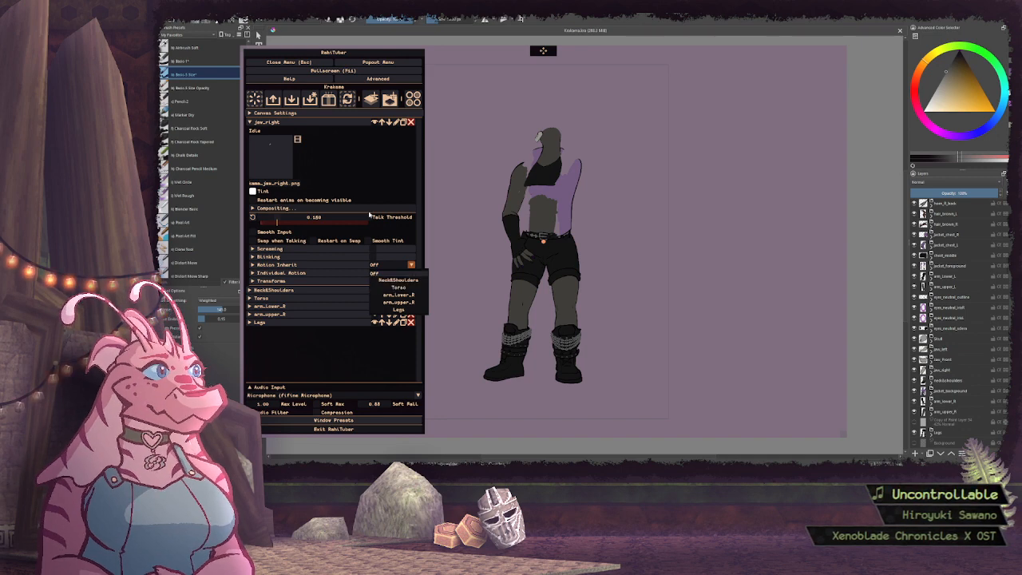
pyautogui.click(398, 287)
pyautogui.click(345, 122)
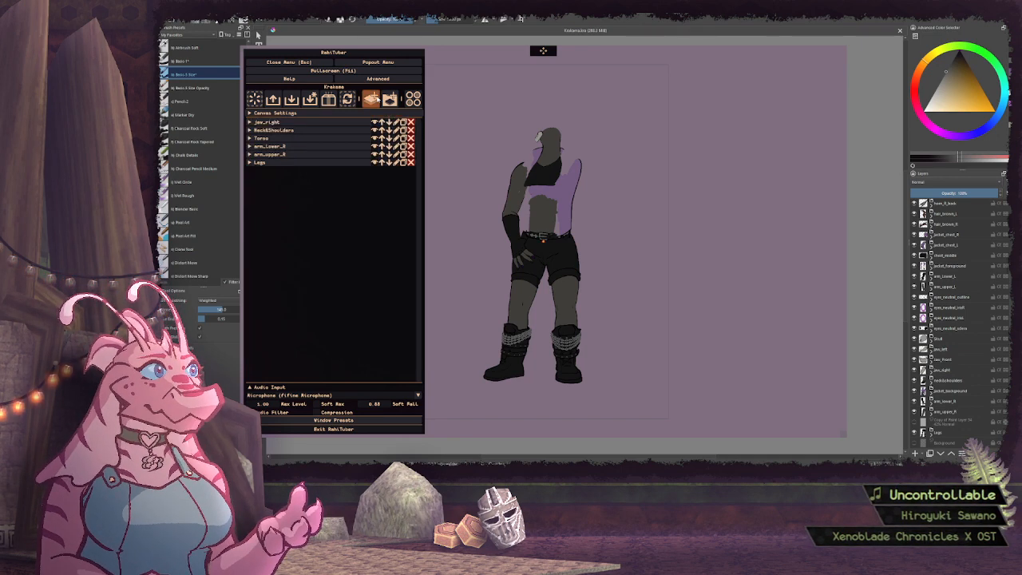
# Add a new layer above jaw_right and name it jaw_front
pyautogui.click(371, 99)
pyautogui.click(395, 123)
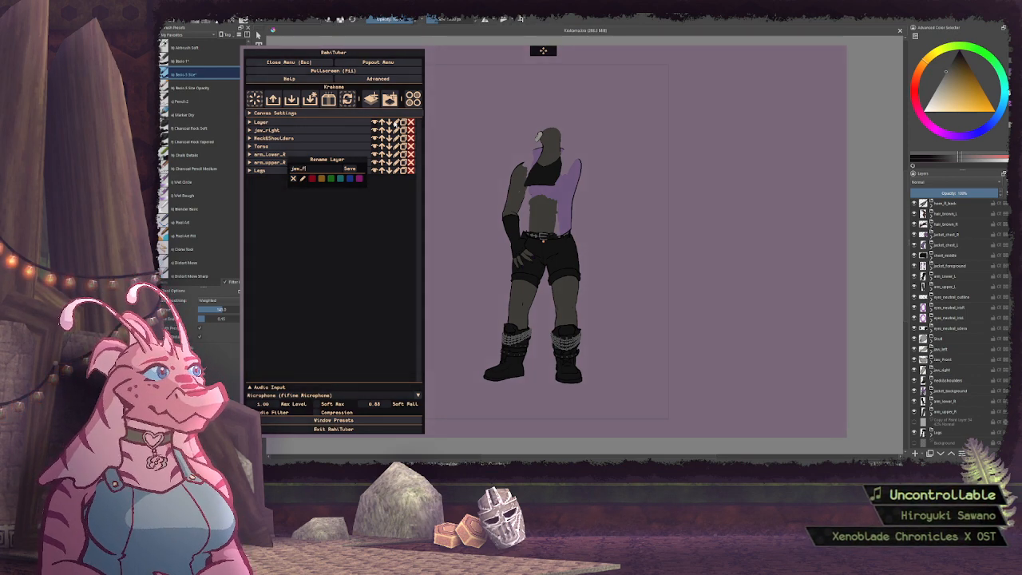
pyautogui.write('jaw_front')
pyautogui.press('Return')
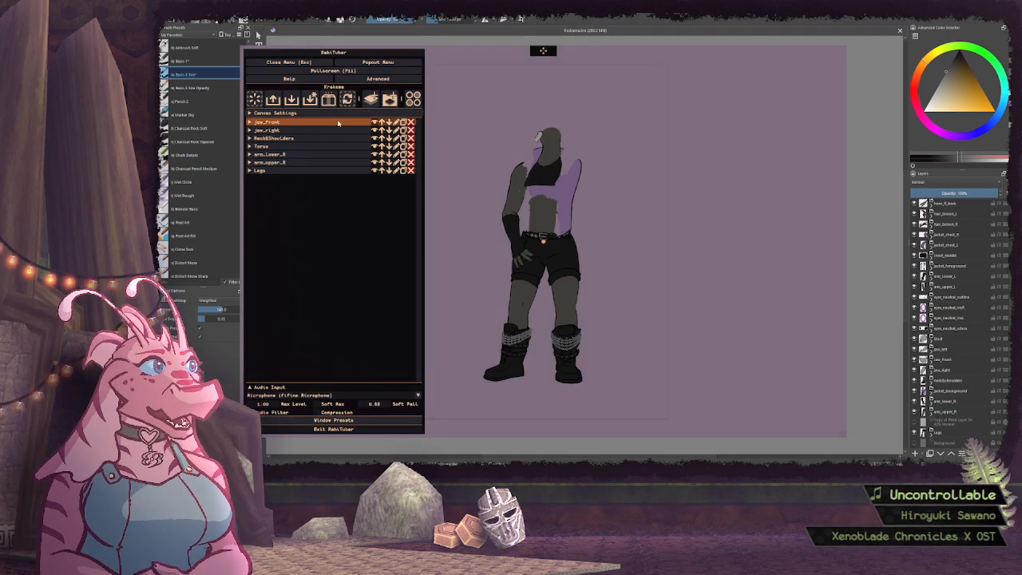
# Assign Krakeme_jaw_front.png as the idle sprite of the jaw_front layer and collapse the layer
pyautogui.click(371, 122)
pyautogui.click(272, 156)
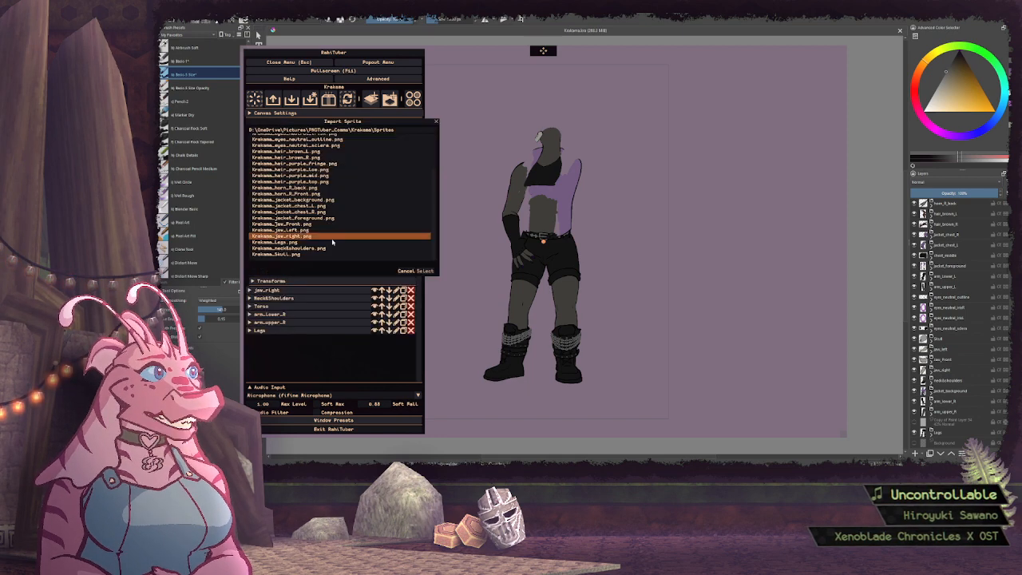
pyautogui.click(281, 224)
pyautogui.click(425, 271)
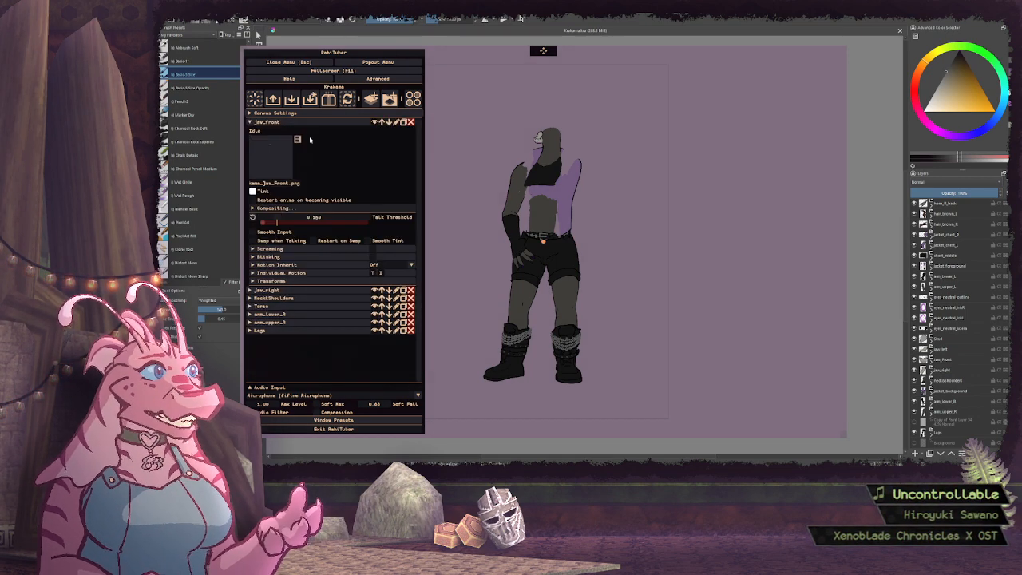
pyautogui.click(312, 122)
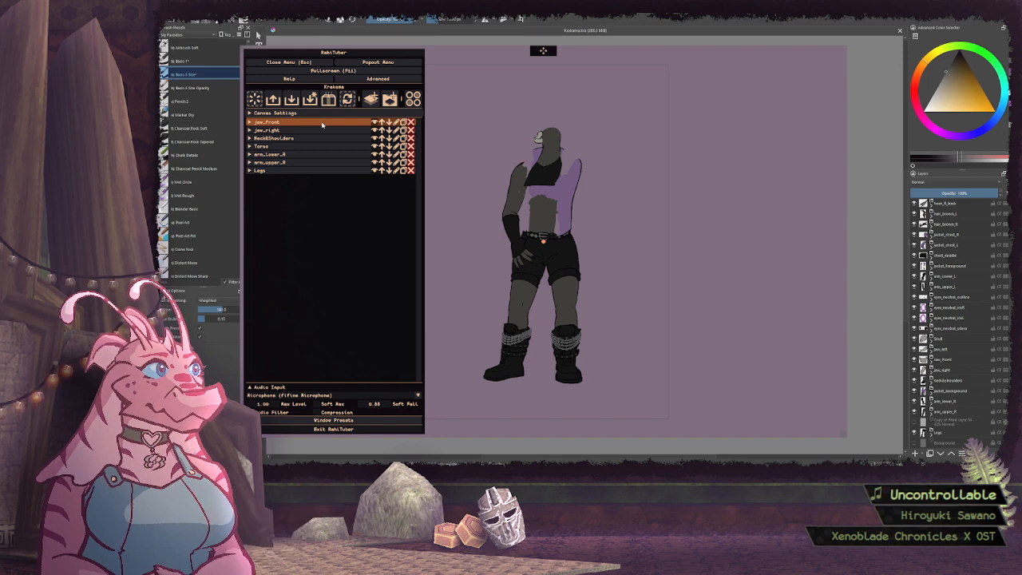
# Add a new layer above jaw_front and name it jaw_left
pyautogui.click(370, 98)
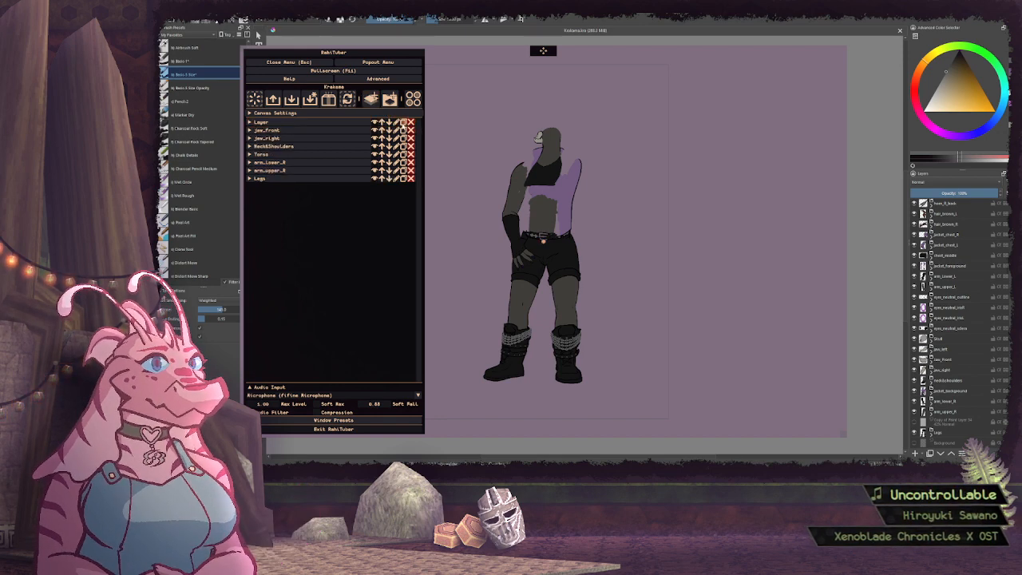
pyautogui.click(396, 122)
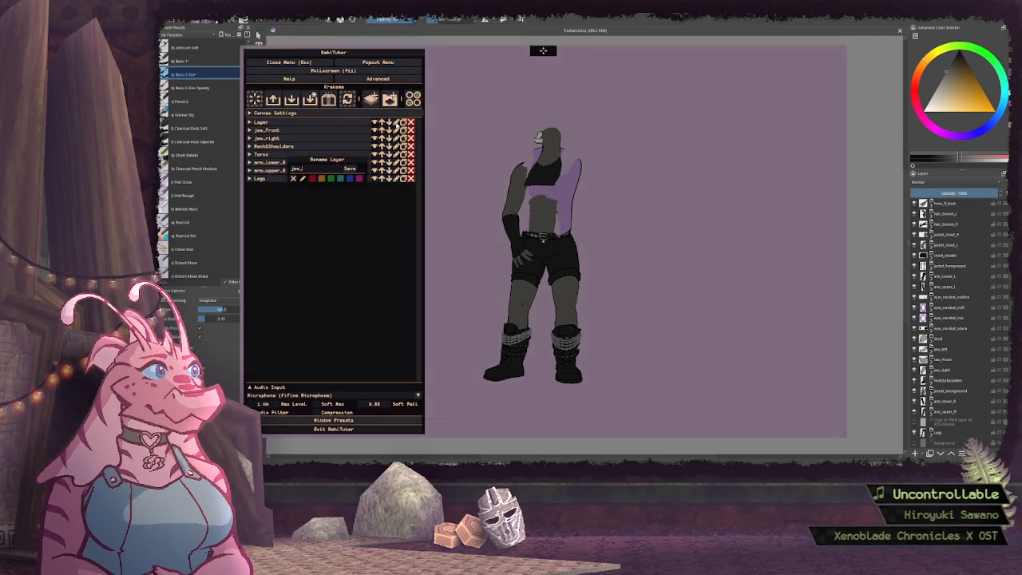
pyautogui.write('jaw_Left')
pyautogui.press('Return')
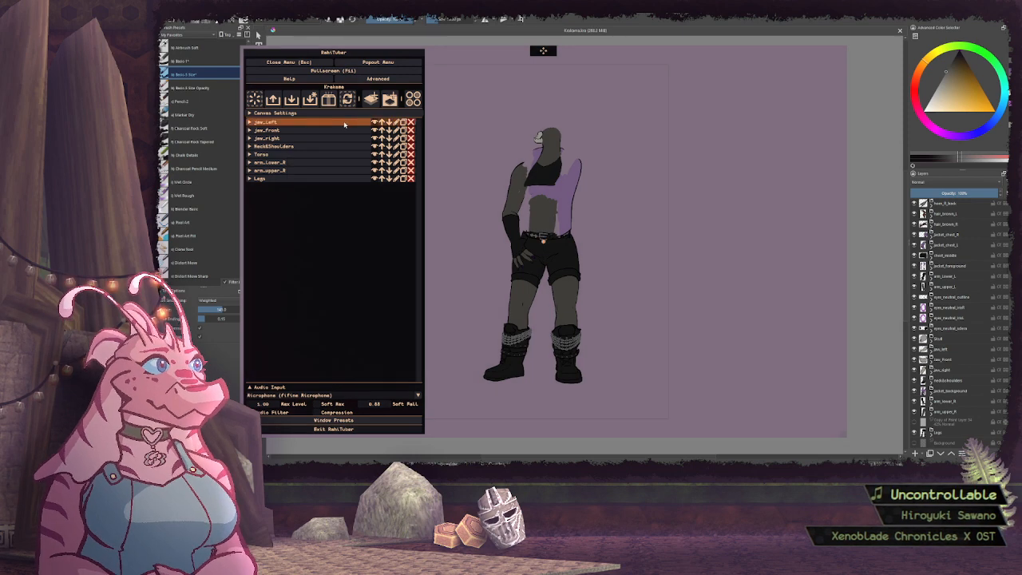
# Assign Krakeme_jaw_left.png as the idle sprite of the jaw_left layer and collapse the layer
pyautogui.click(311, 122)
pyautogui.click(273, 155)
pyautogui.click(304, 231)
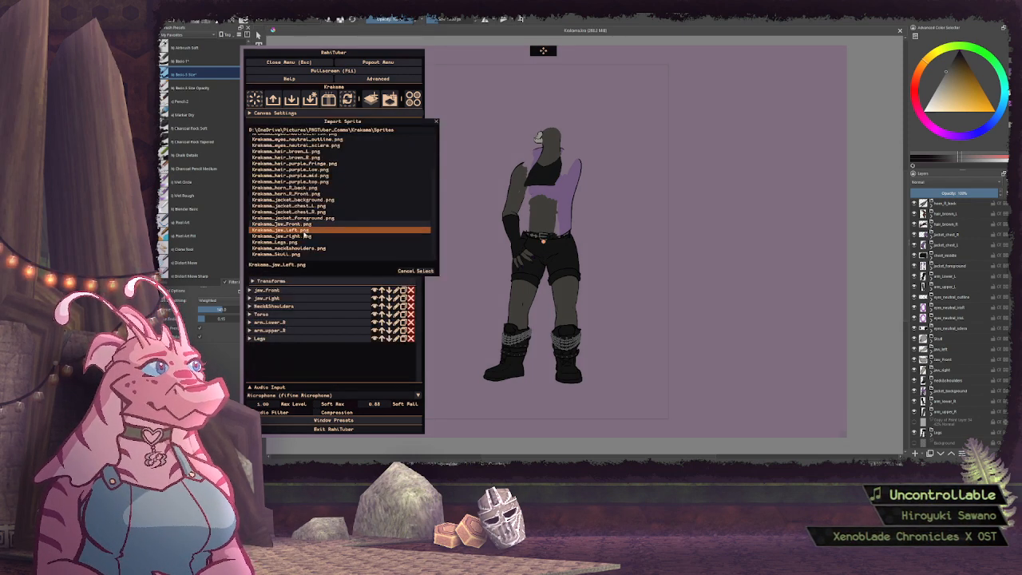
pyautogui.click(424, 271)
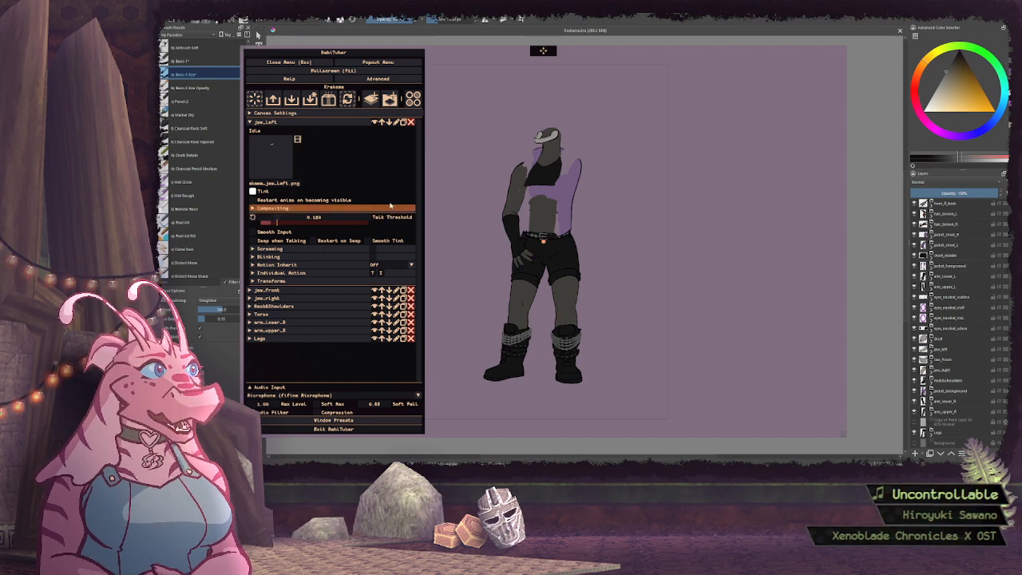
pyautogui.click(316, 122)
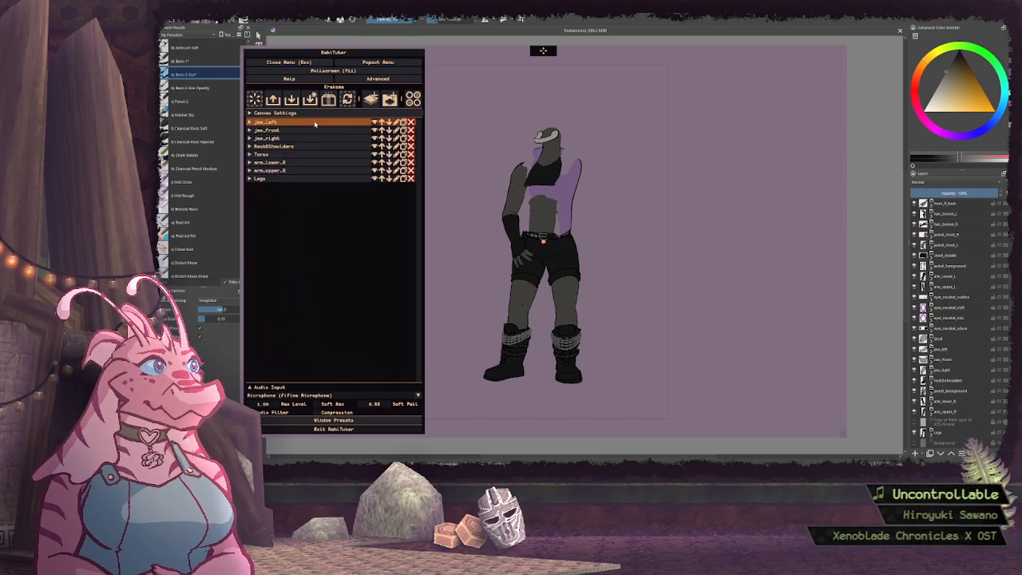
# Move the jaw_front layer up one place so it sits above jaw_left
pyautogui.click(381, 130)
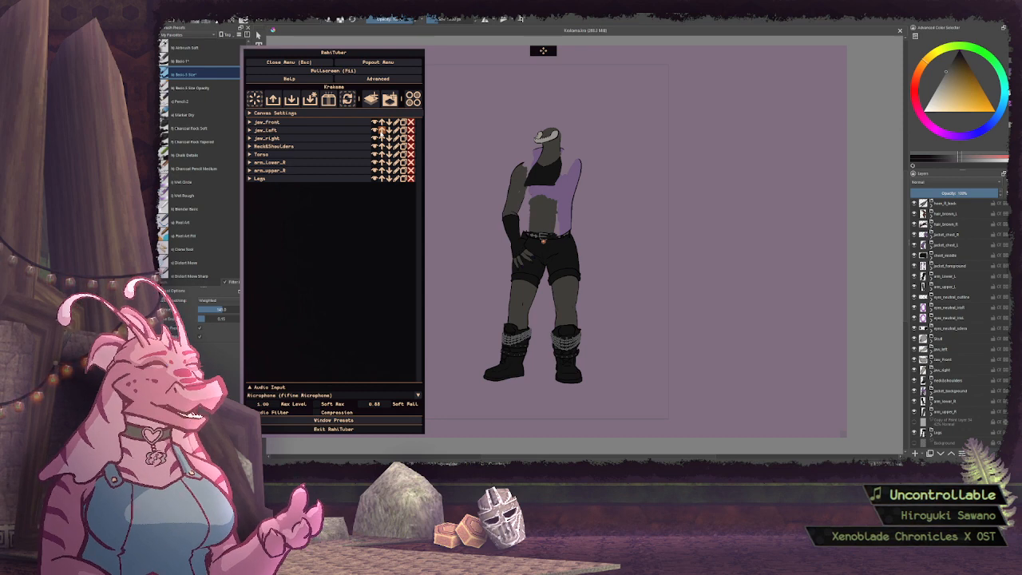
pyautogui.click(324, 130)
pyautogui.click(333, 130)
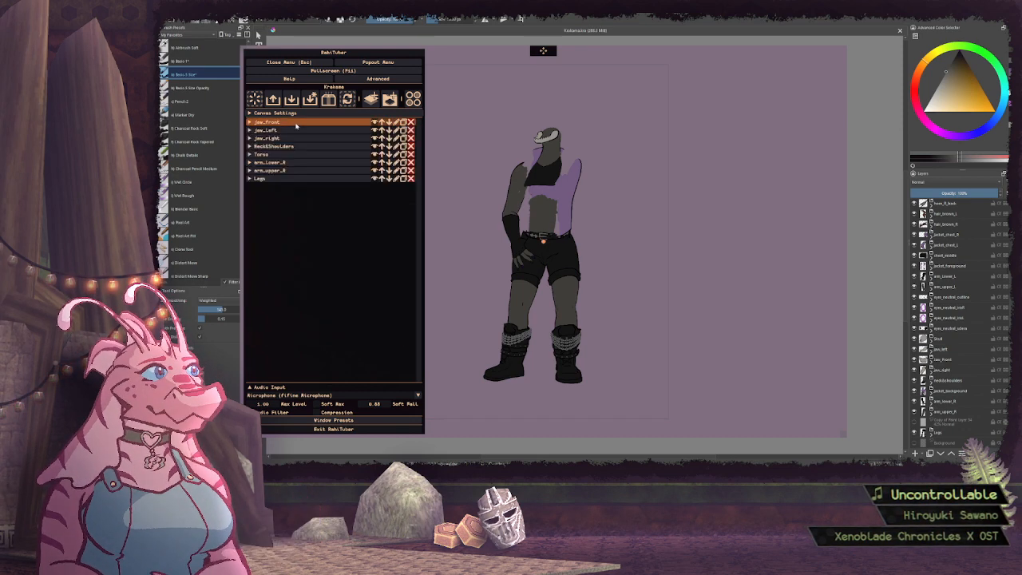
# Add a new layer above jaw_front and name it skull
pyautogui.click(374, 102)
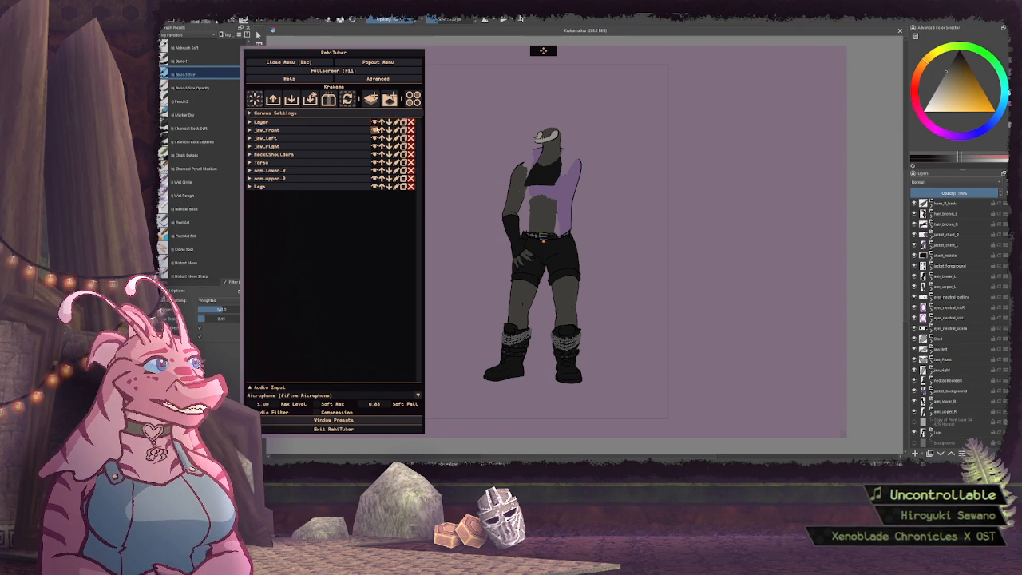
pyautogui.click(396, 122)
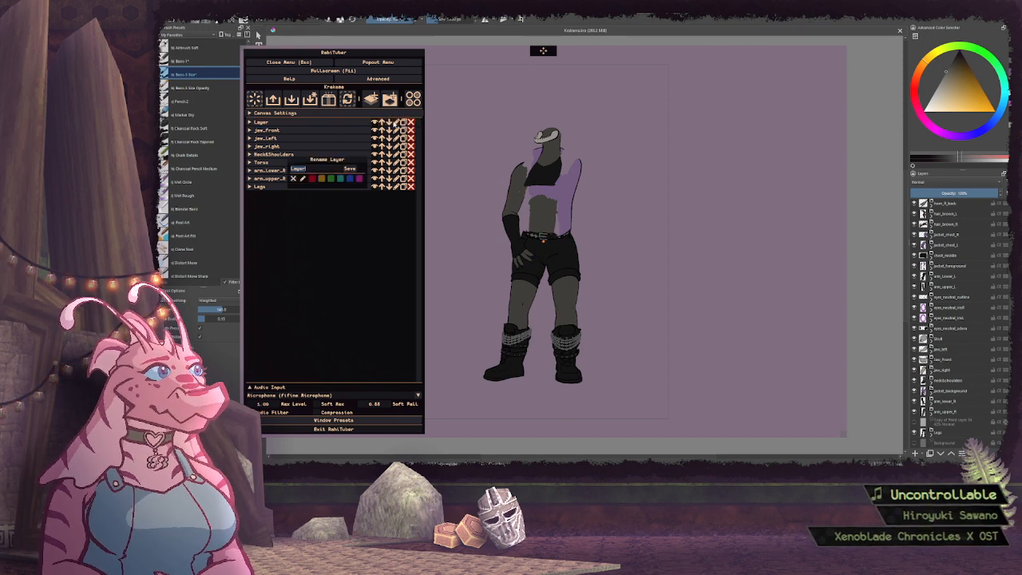
pyautogui.write('skull')
pyautogui.press('Return')
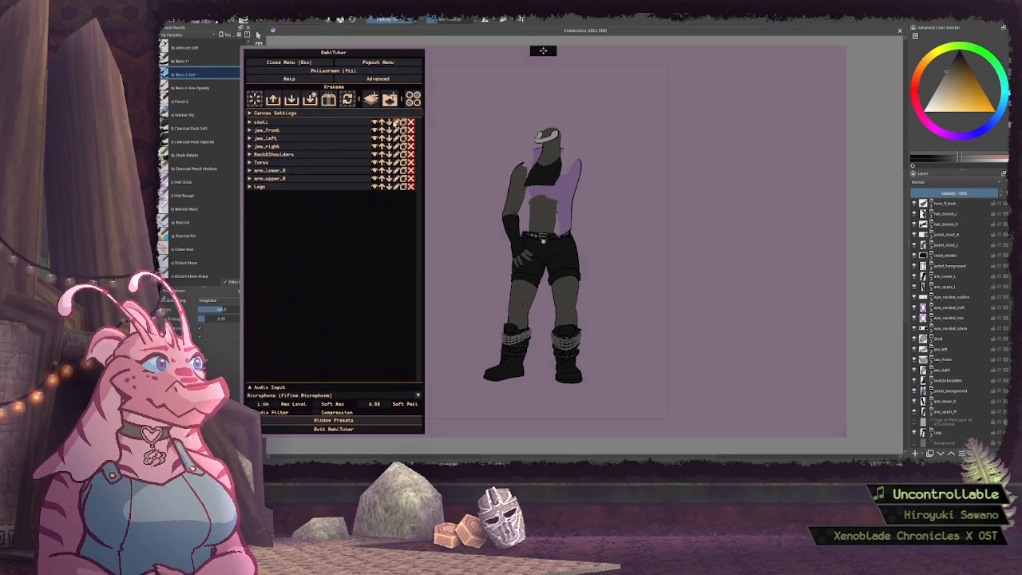
# Assign Krakeme_Skull.png as the idle sprite of the skull layer
pyautogui.click(324, 122)
pyautogui.click(274, 158)
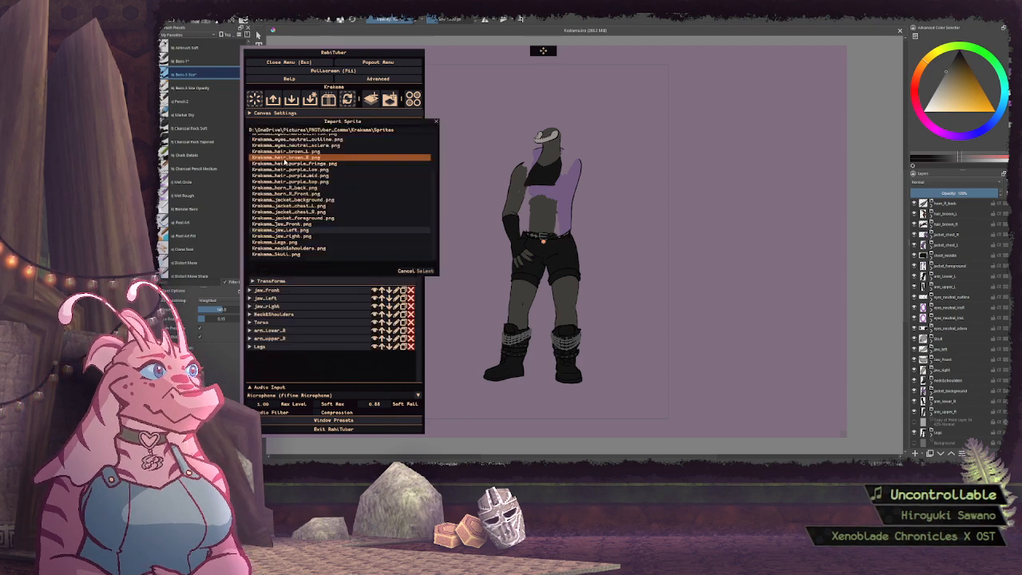
pyautogui.click(290, 254)
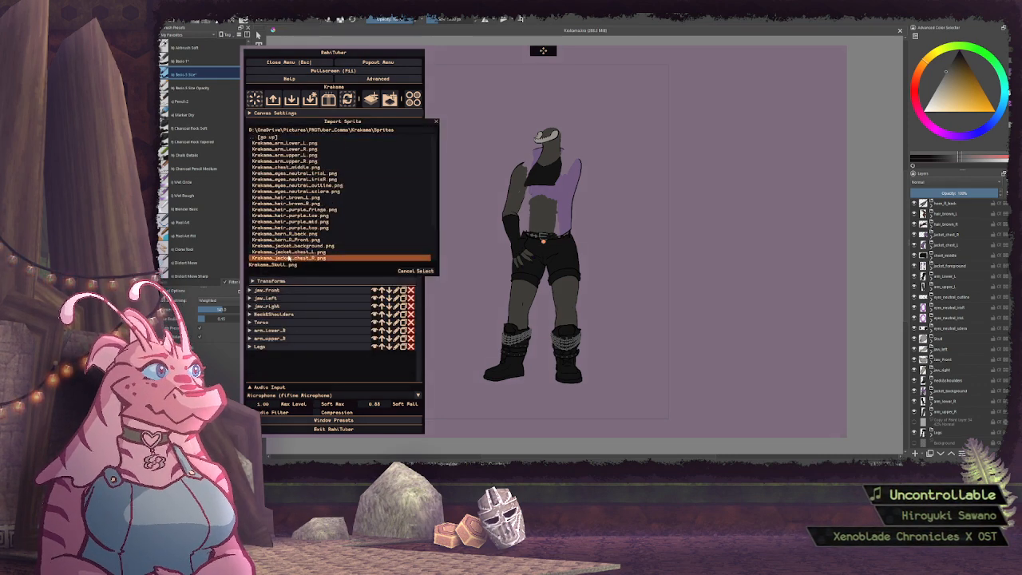
pyautogui.click(425, 271)
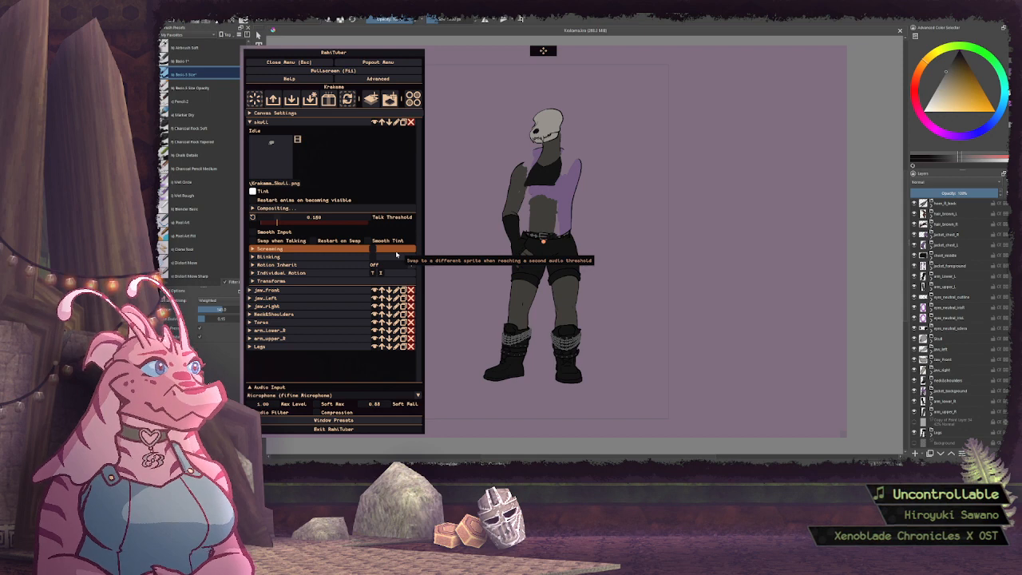
# Set the motion inheritance of the skull layer to Neck&Shoulders and collapse the layer
pyautogui.click(411, 264)
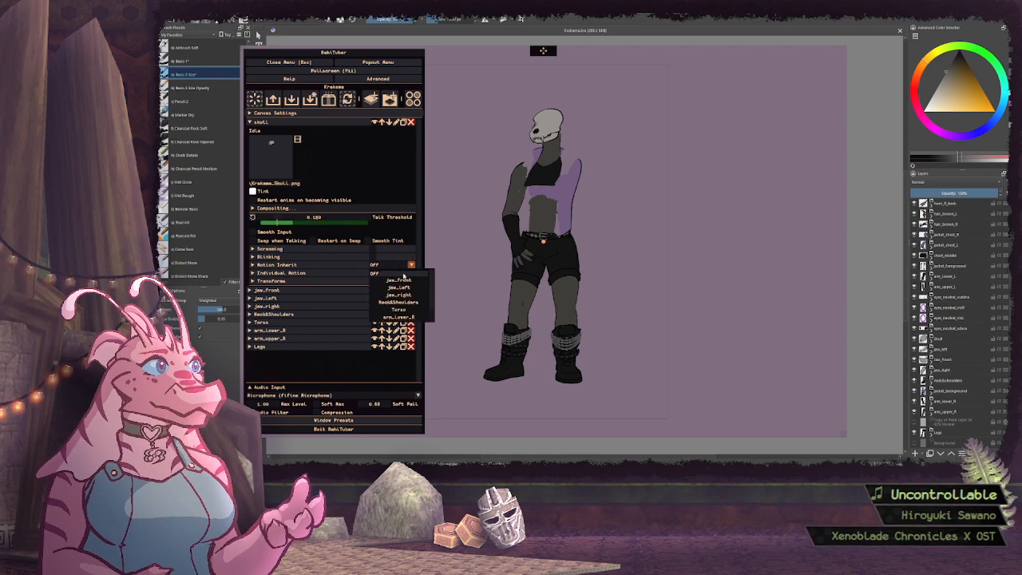
pyautogui.click(397, 302)
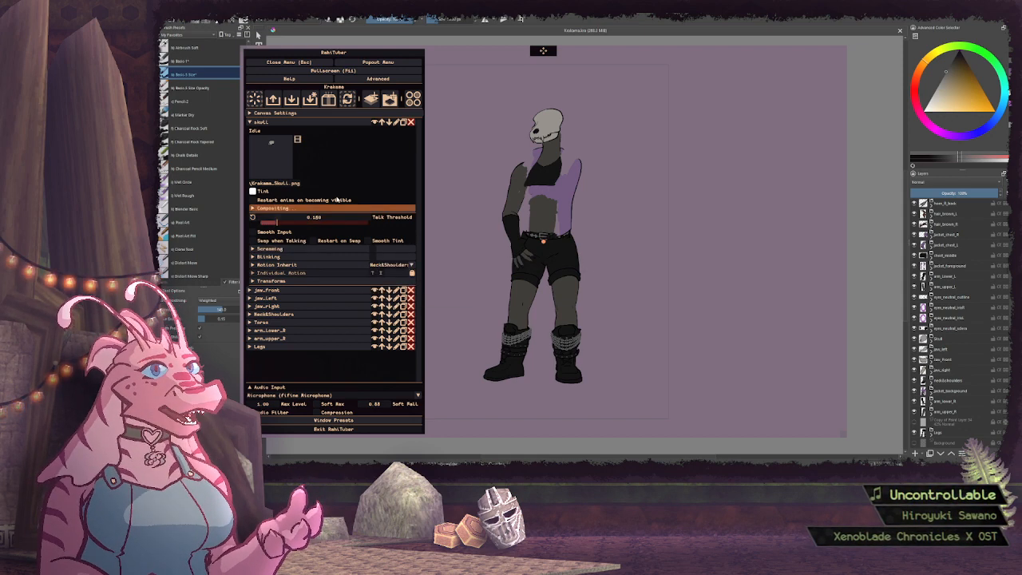
pyautogui.click(263, 122)
# Set the motion inheritance of the jaw_front layer to skull and collapse the layer
pyautogui.click(266, 129)
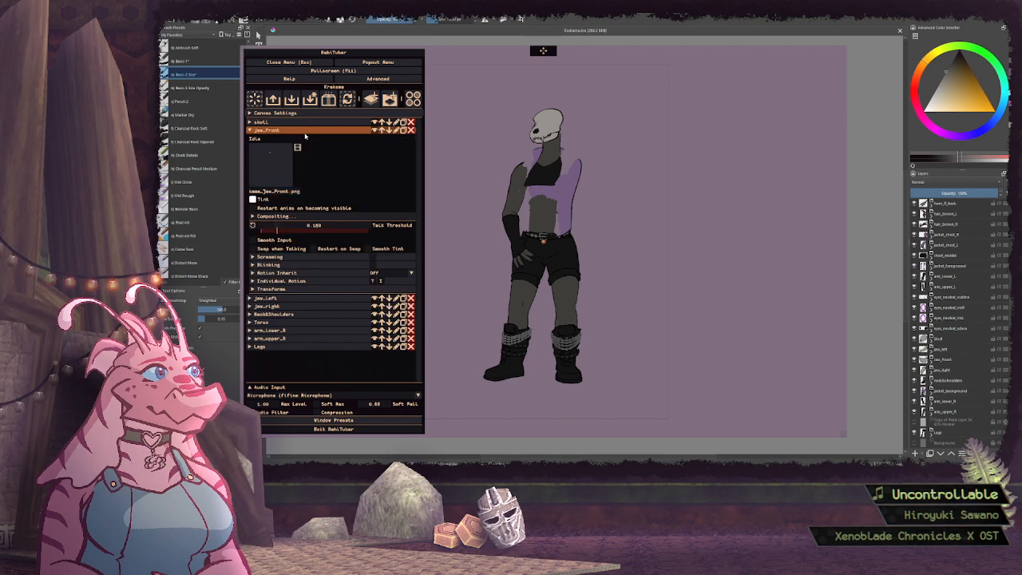
pyautogui.click(394, 273)
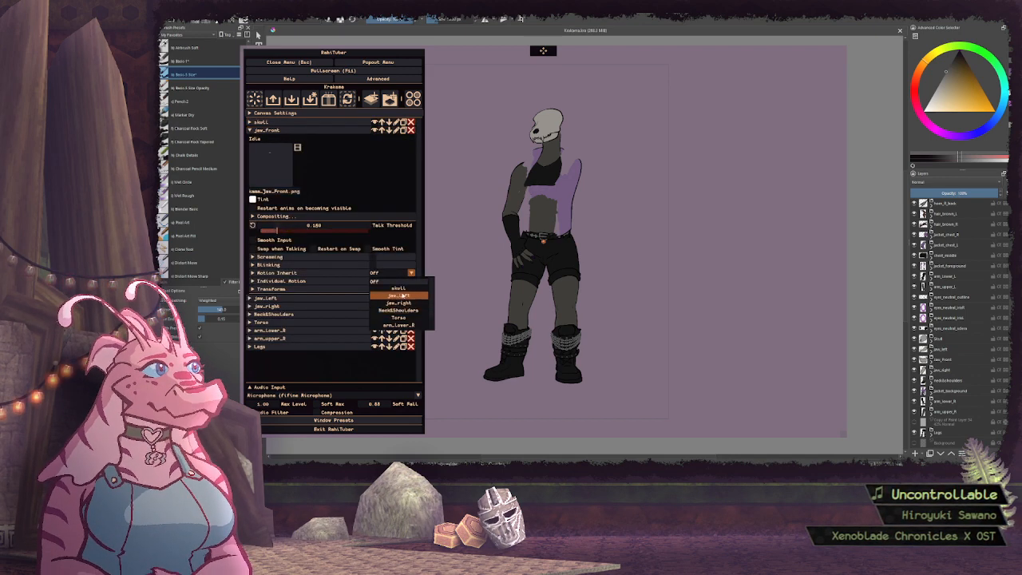
pyautogui.click(397, 287)
pyautogui.click(293, 129)
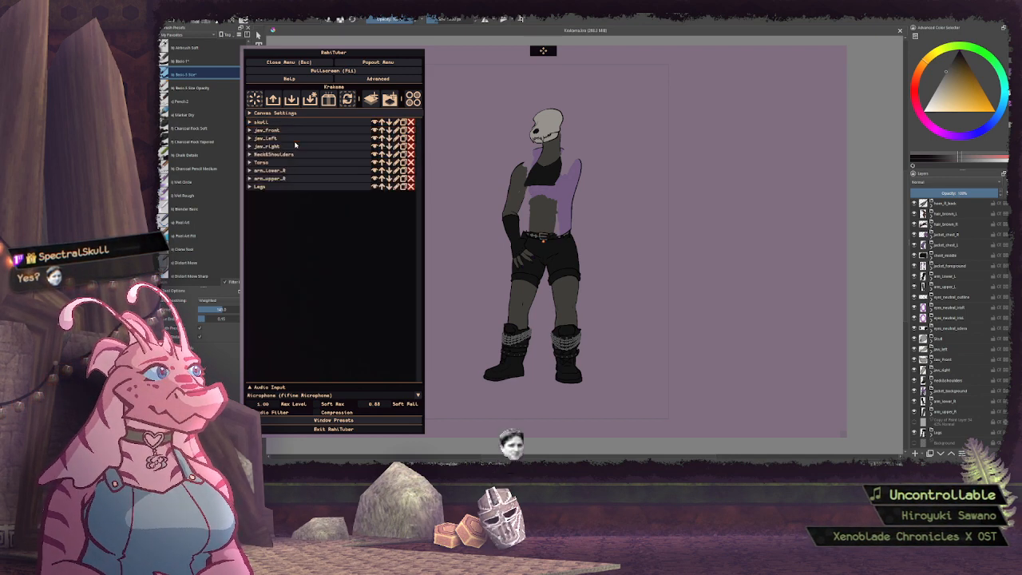
# Set the motion inheritance of the jaw_left layer to skull and collapse the layer
pyautogui.click(295, 138)
pyautogui.click(395, 281)
pyautogui.click(397, 293)
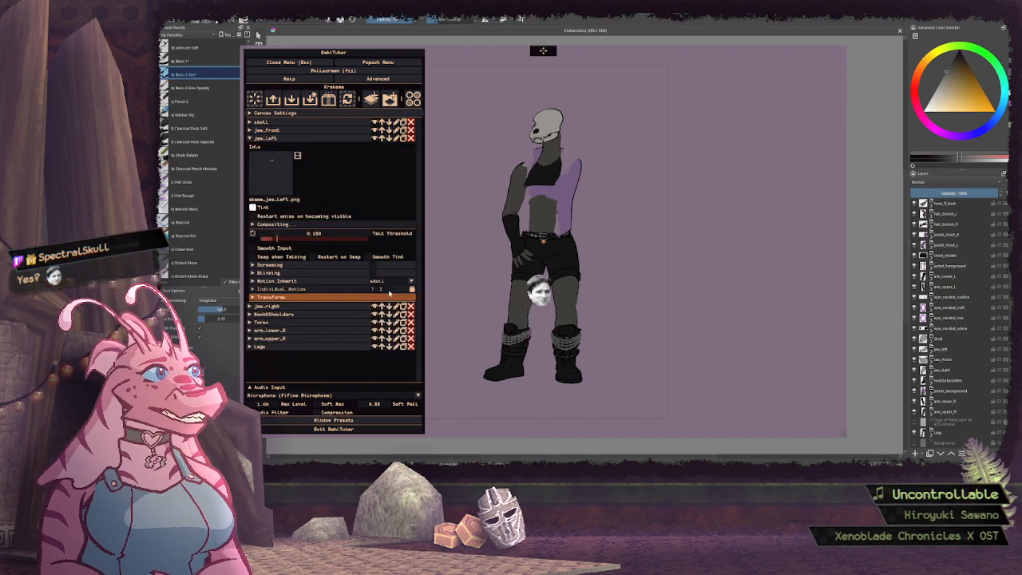
pyautogui.click(310, 138)
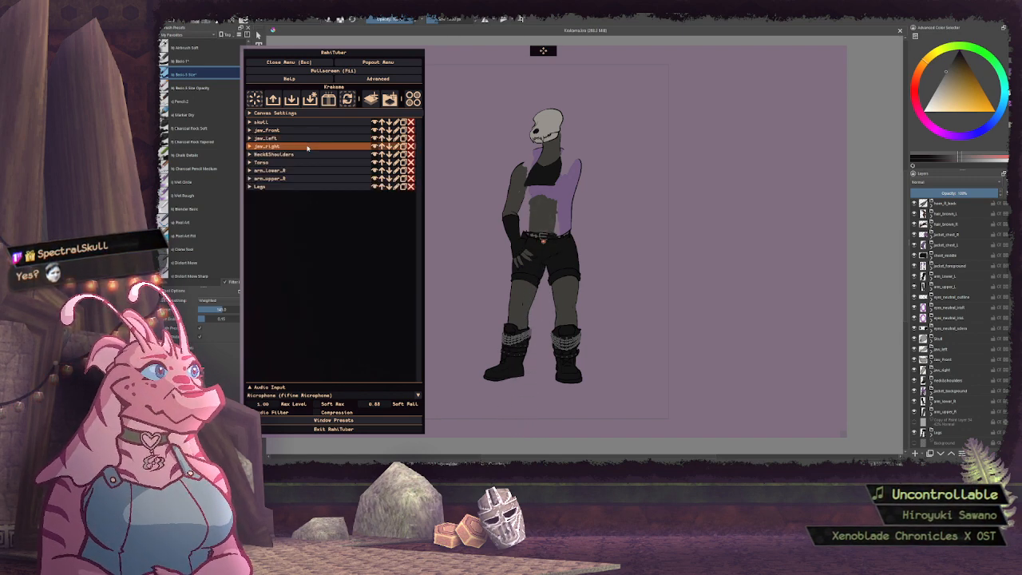
# Set the motion inheritance of the jaw_right layer to skull and collapse the layer
pyautogui.click(310, 146)
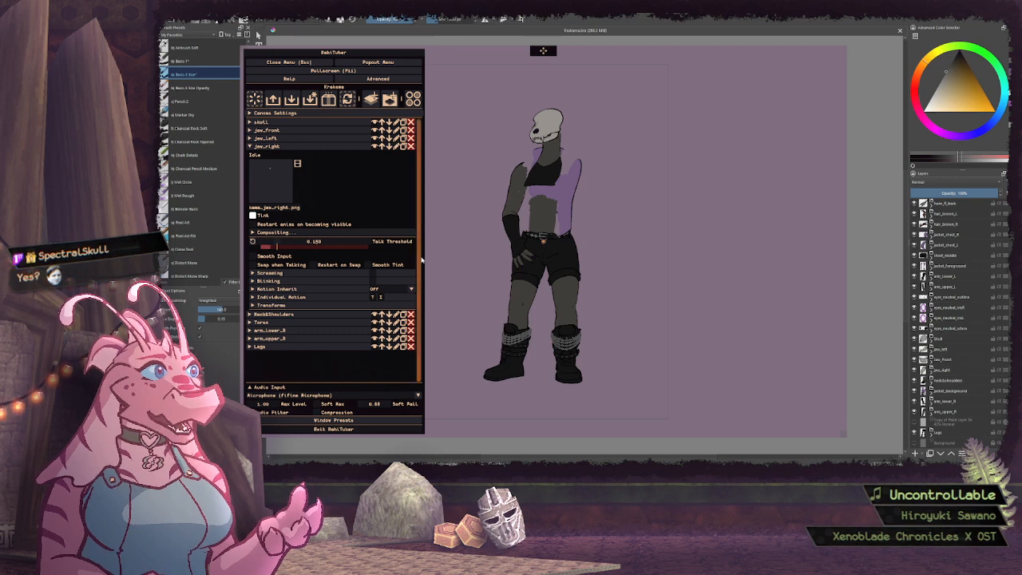
pyautogui.click(394, 288)
pyautogui.click(396, 311)
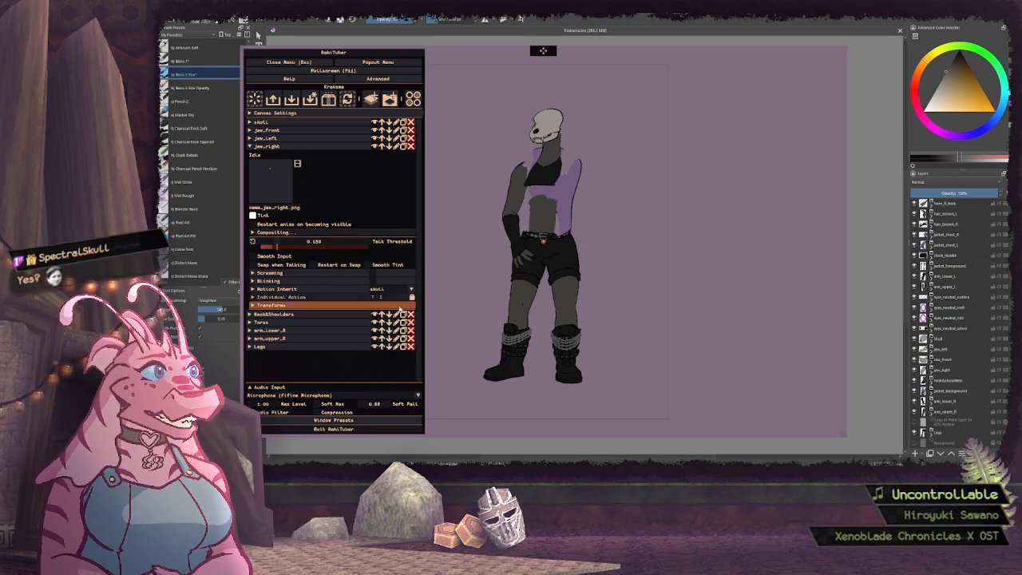
pyautogui.click(306, 147)
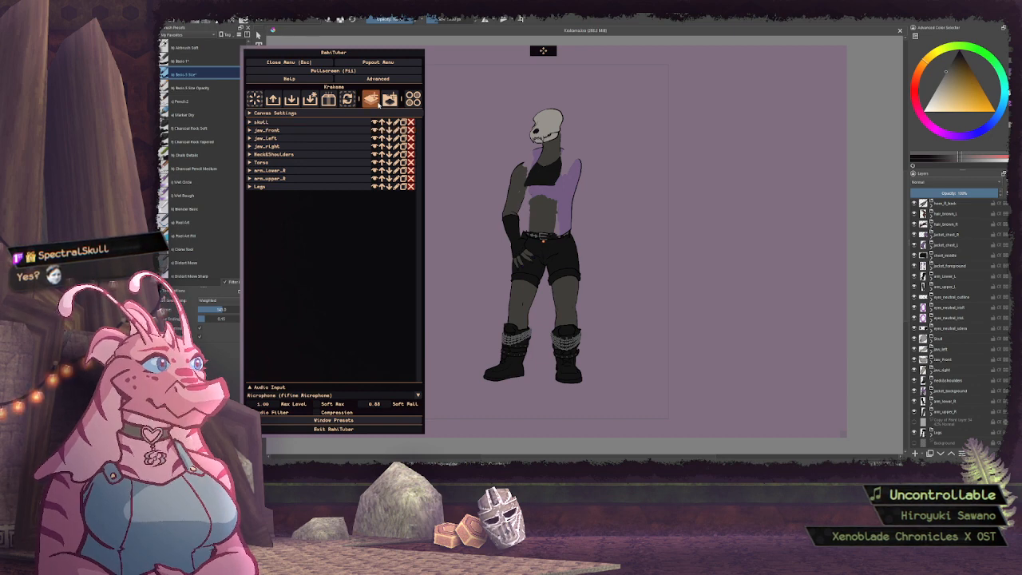
# Add a new layer above skull and name it sclera_neutral
pyautogui.click(378, 103)
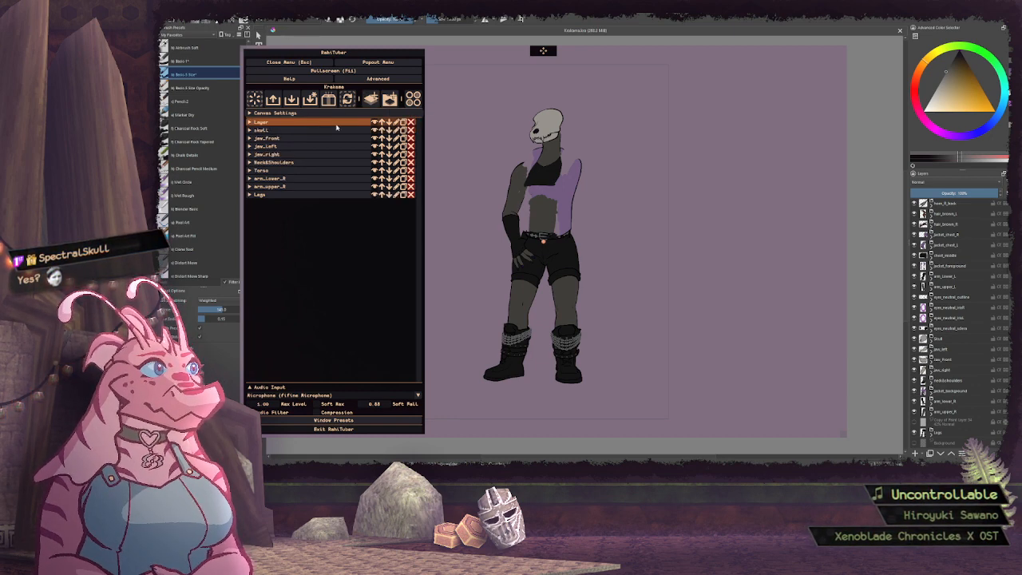
pyautogui.click(396, 123)
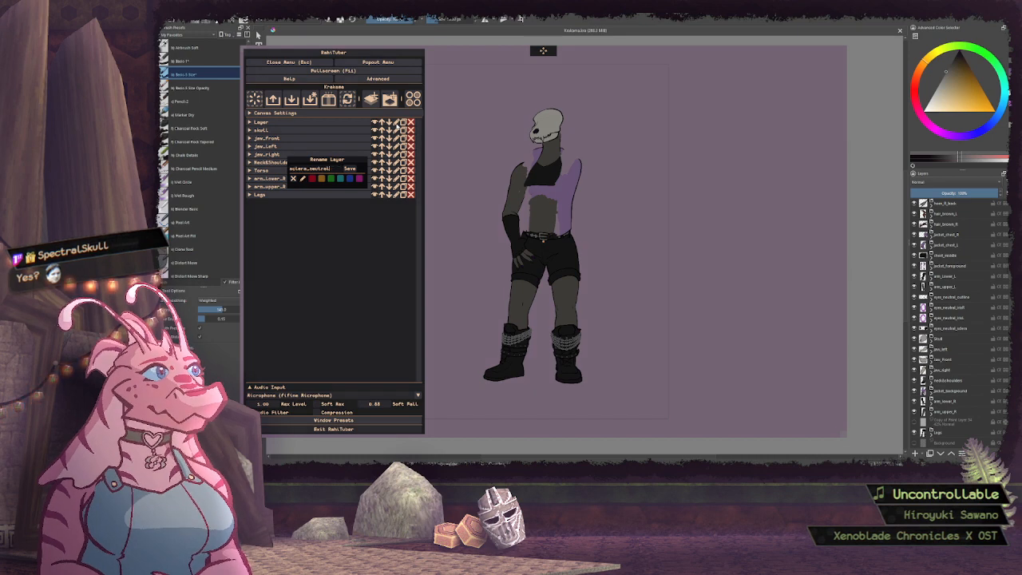
pyautogui.press('Return')
# Import the eyes_neutral_sclera.png sprite as the idle image of the new eyes_sclera_neutral layer
pyautogui.click(339, 124)
pyautogui.click(274, 152)
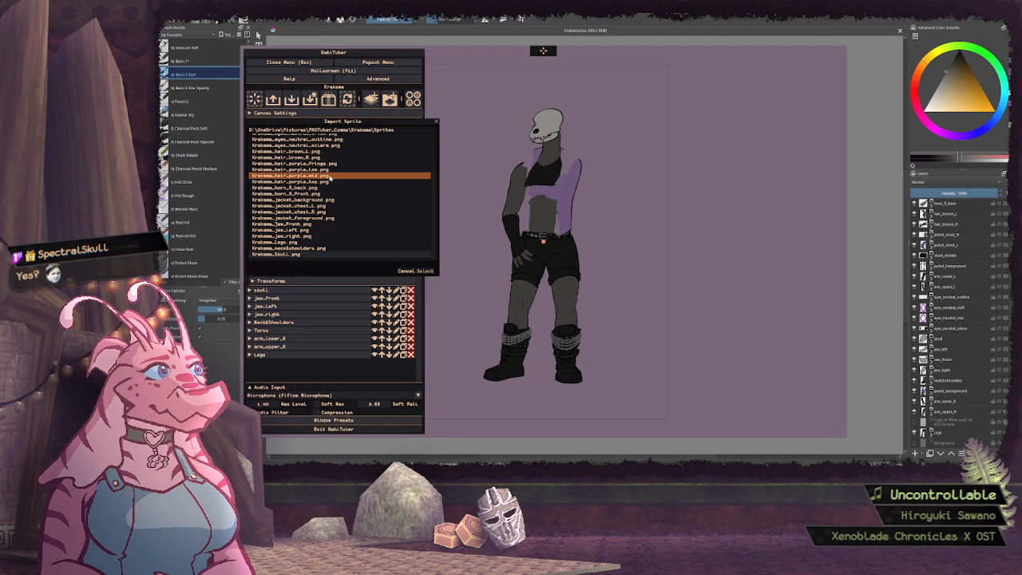
pyautogui.scroll(3, 311, 218)
pyautogui.scroll(-1, 311, 219)
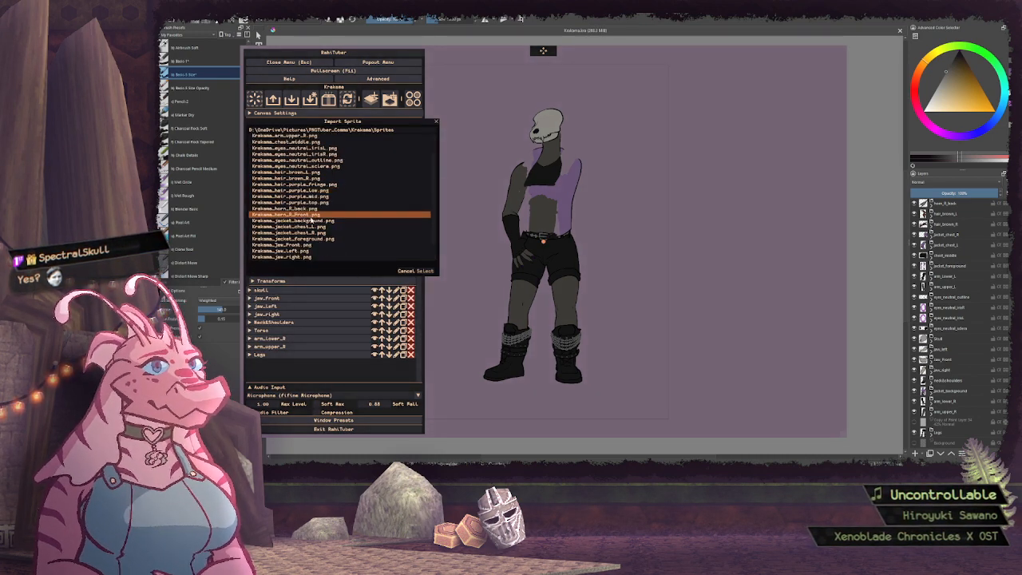
pyautogui.scroll(2, 311, 218)
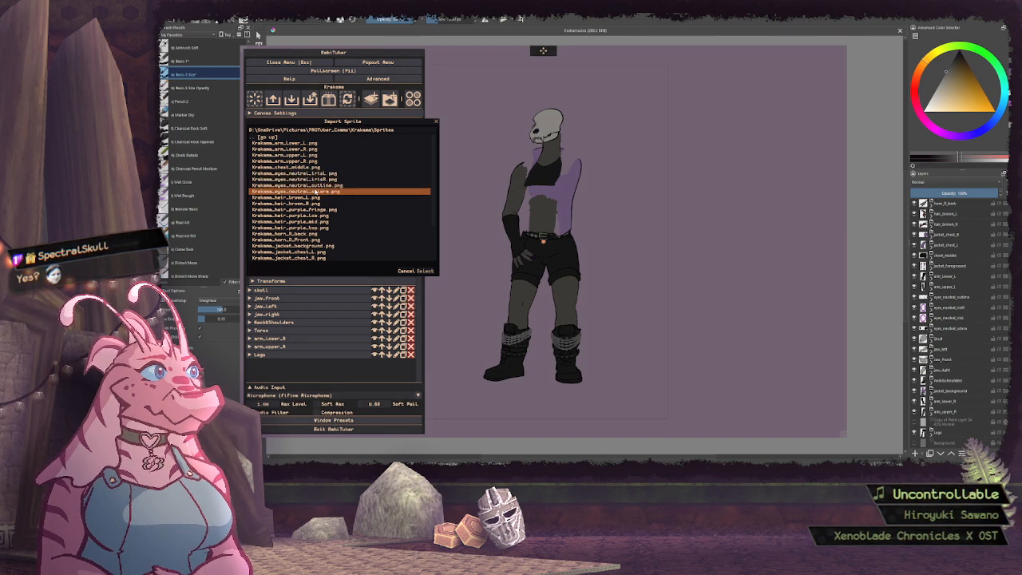
pyautogui.click(316, 191)
pyautogui.click(426, 270)
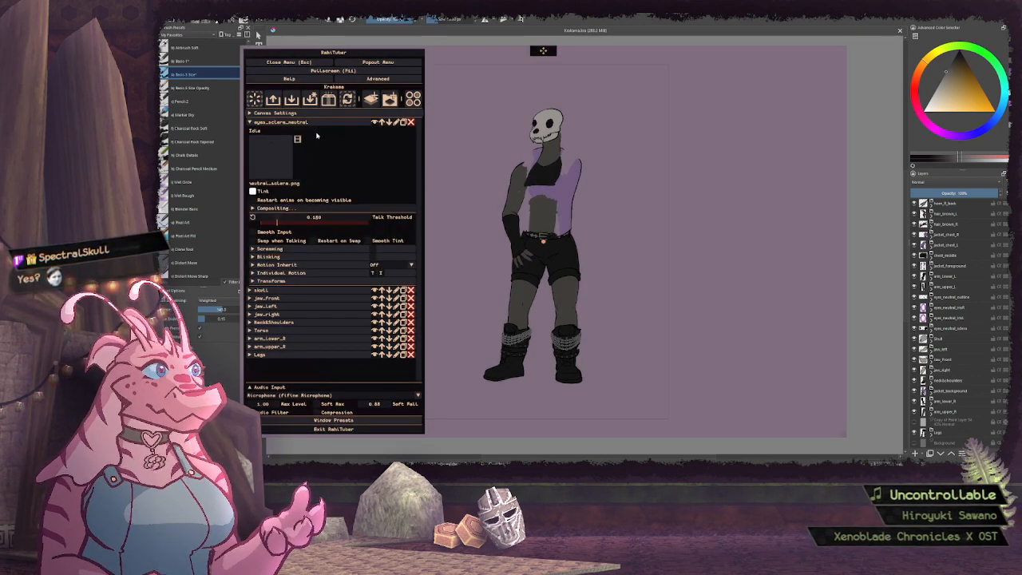
# Set the motion inheritance of the eyes_sclera_neutral layer to skull and collapse the layer
pyautogui.click(395, 264)
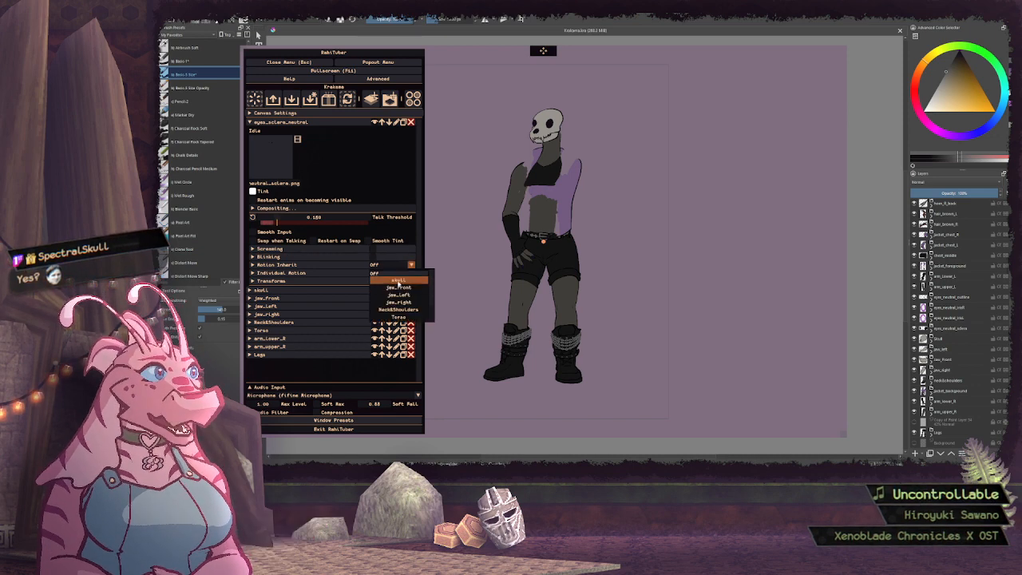
pyautogui.click(398, 282)
pyautogui.click(275, 122)
# Add a new layer above eyes_sclera_neutral and import the eyes_neutral_irisL.png sprite as its idle image
pyautogui.click(370, 101)
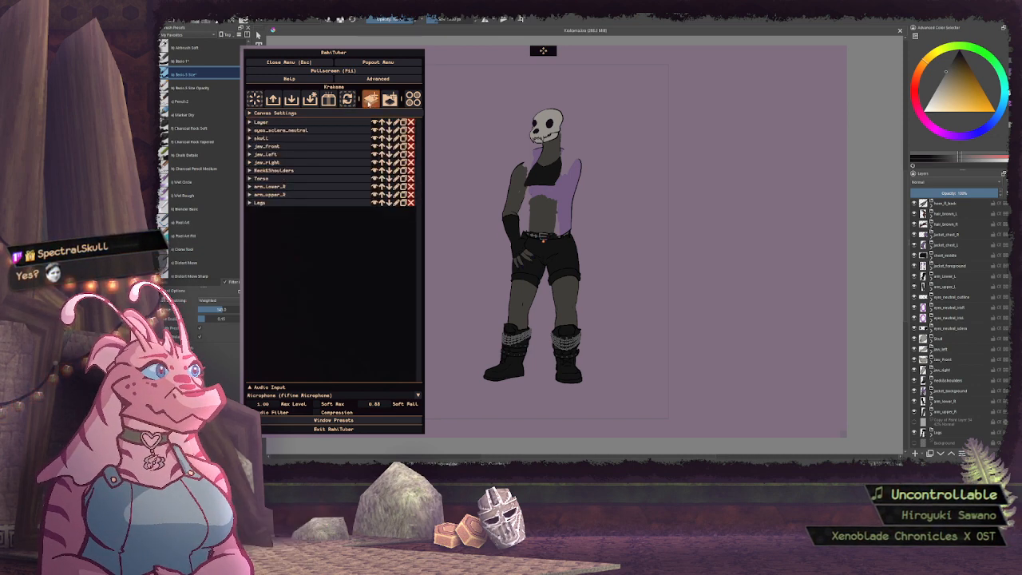
pyautogui.click(263, 122)
pyautogui.click(271, 156)
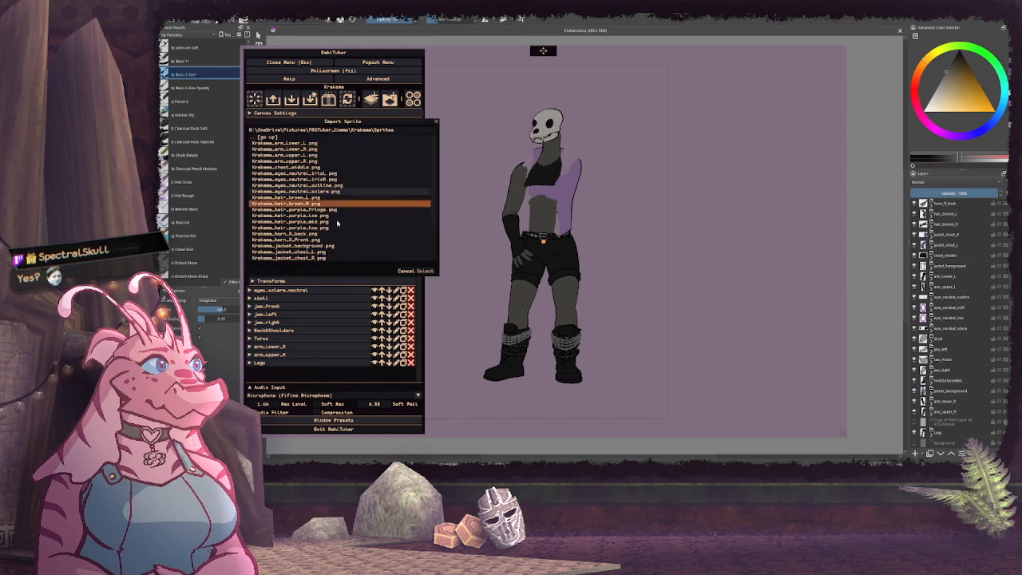
pyautogui.click(328, 173)
pyautogui.click(422, 271)
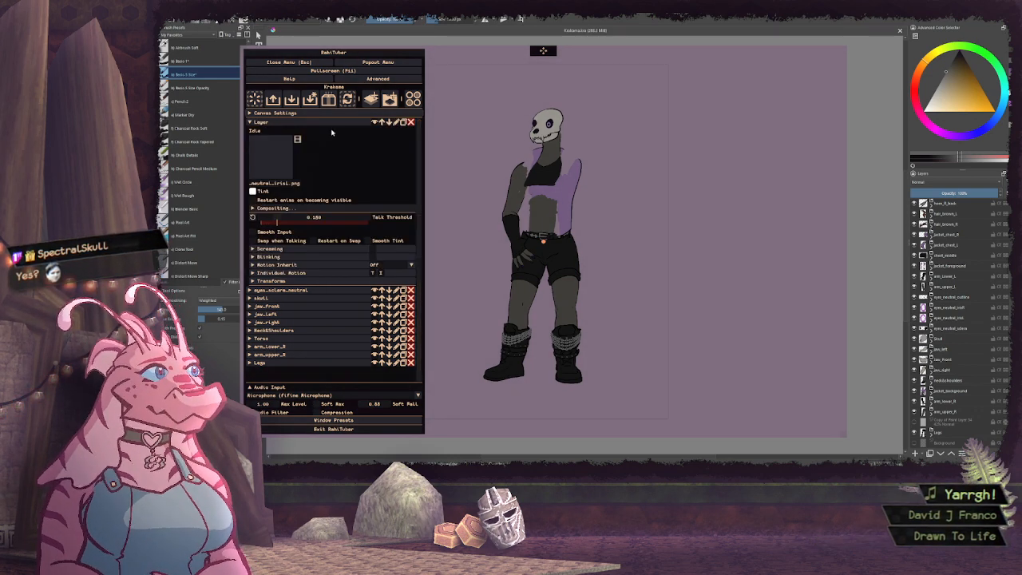
# Set the left iris layer's motion inheritance to eyes_sclera_neutral and rename the layer iris_l_neutral
pyautogui.click(391, 265)
pyautogui.click(397, 281)
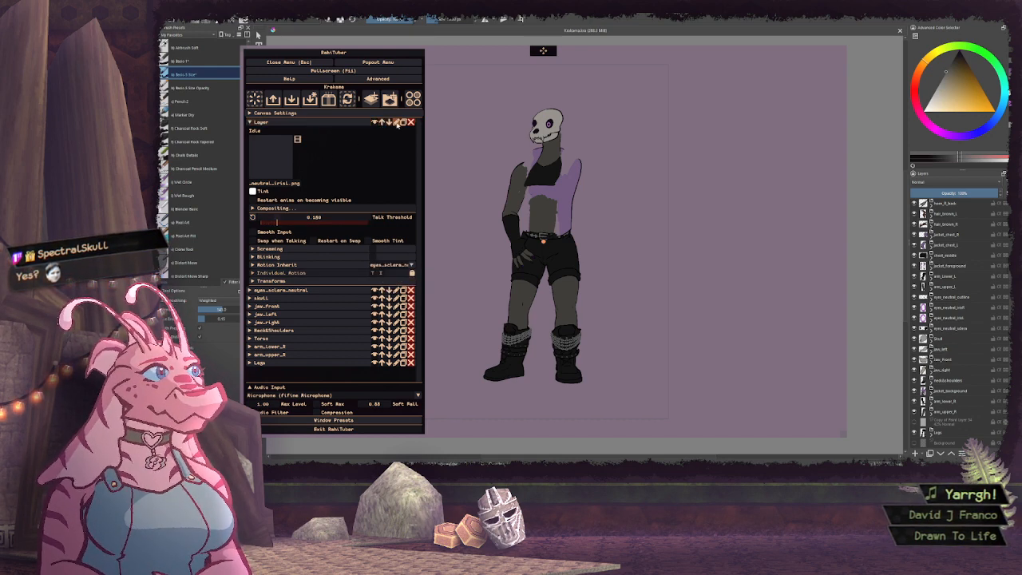
pyautogui.click(396, 122)
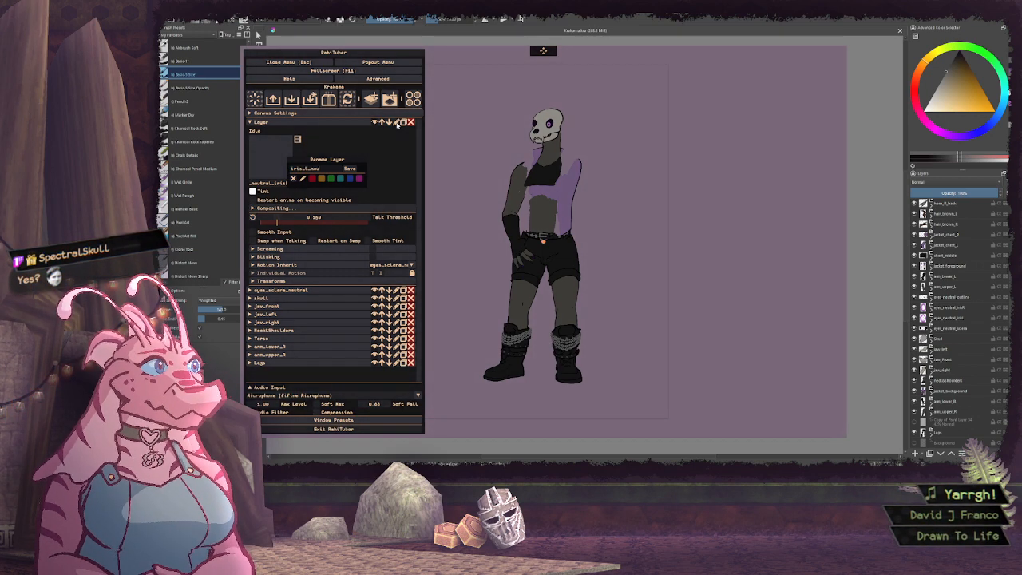
pyautogui.press('Return')
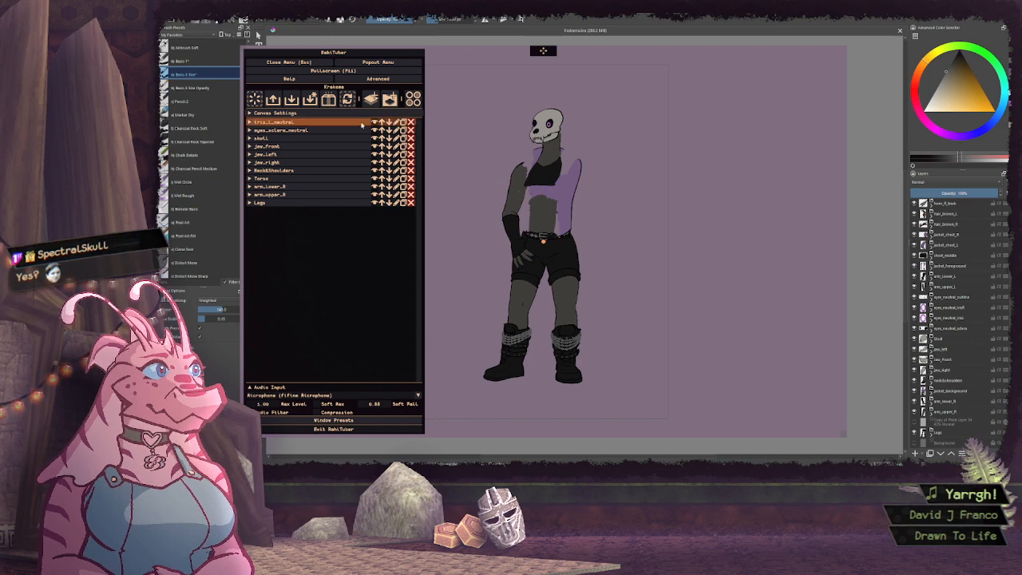
# Add a new layer above iris_l_neutral and name it iris_r_neutral
pyautogui.click(371, 99)
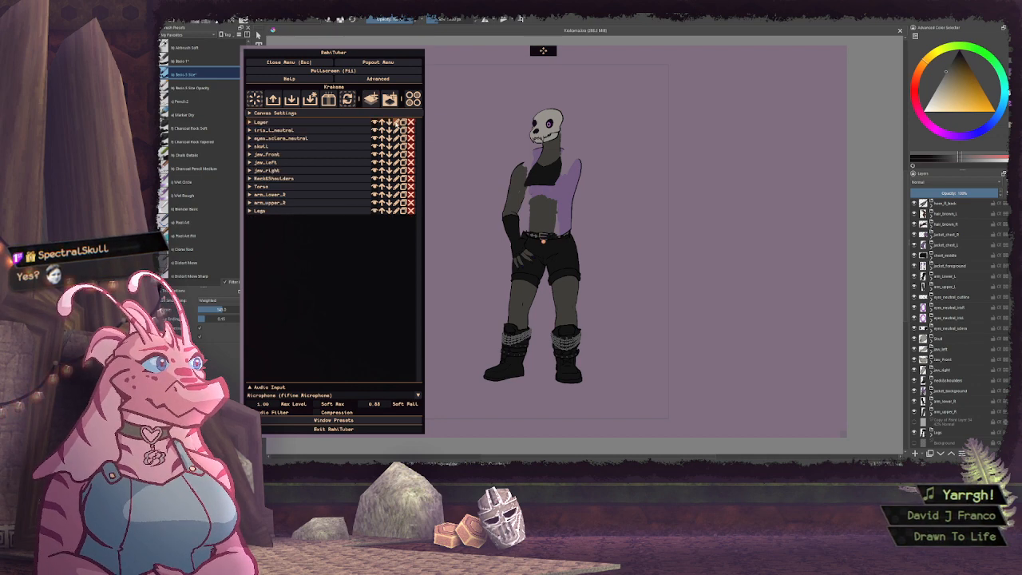
pyautogui.click(397, 122)
pyautogui.write('iris_r_n')
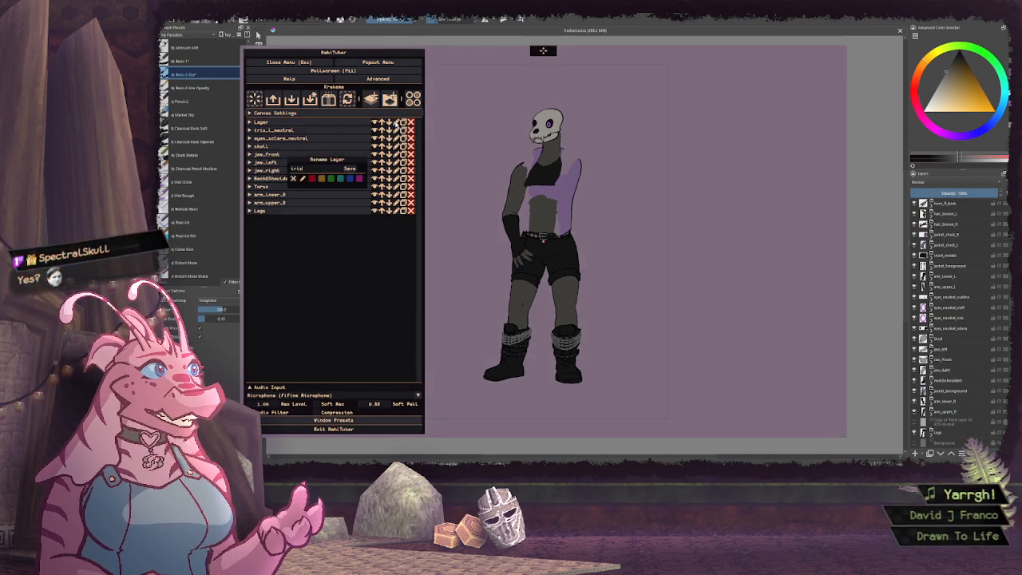
pyautogui.write('eutral')
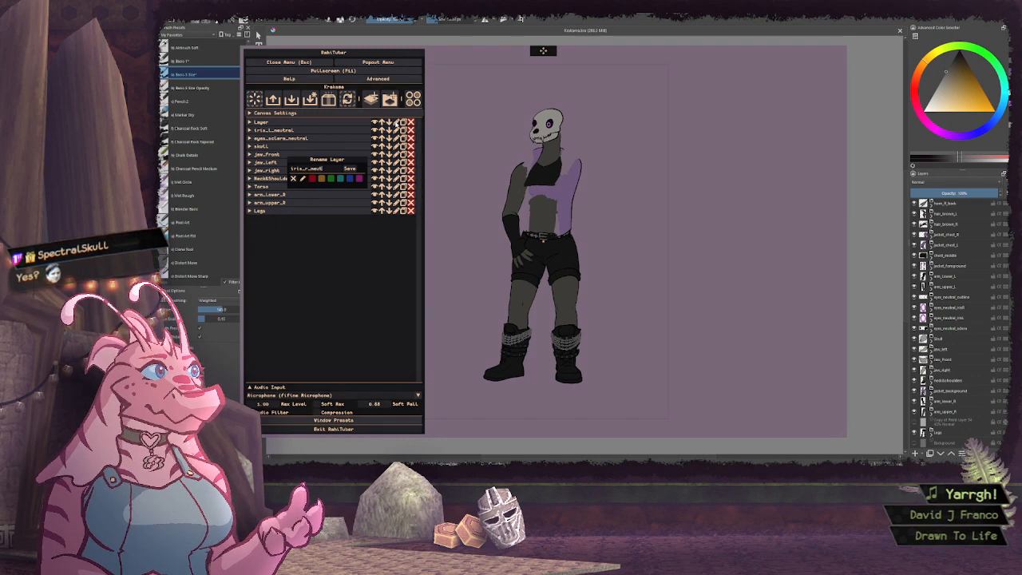
pyautogui.click(348, 168)
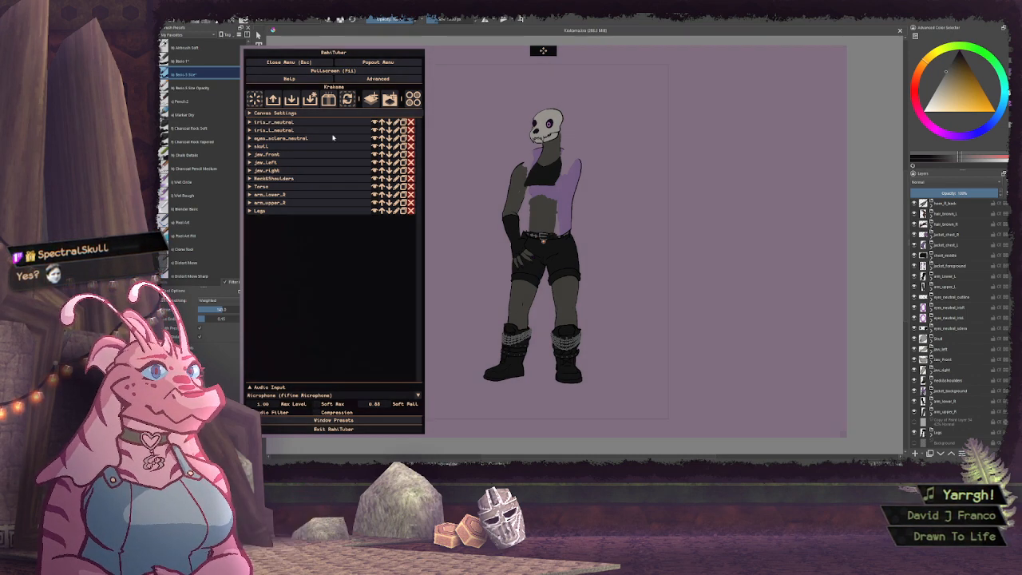
# Import the eyes_neutral_irisR.png sprite as the idle image of the iris_r_neutral layer
pyautogui.click(331, 127)
pyautogui.click(292, 169)
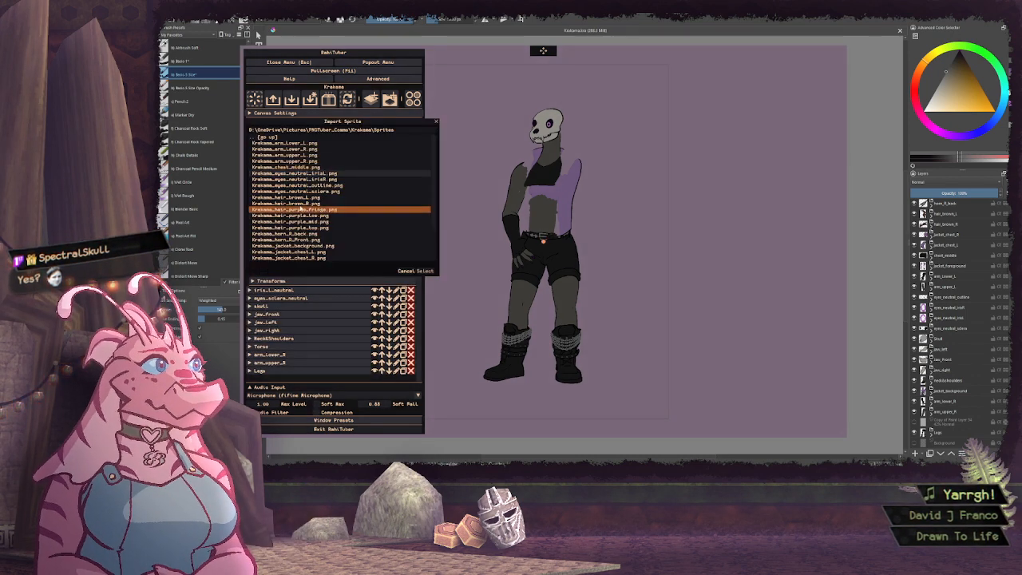
pyautogui.click(295, 179)
pyautogui.click(425, 270)
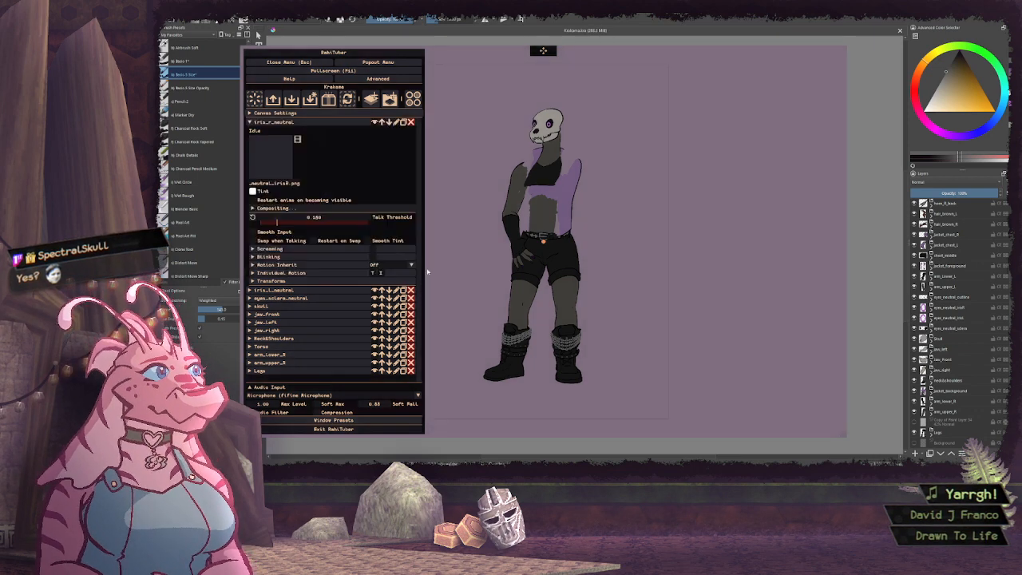
# Set the motion inheritance of the iris_r_neutral layer to eyes_sclera_neutral
pyautogui.click(340, 126)
pyautogui.click(339, 126)
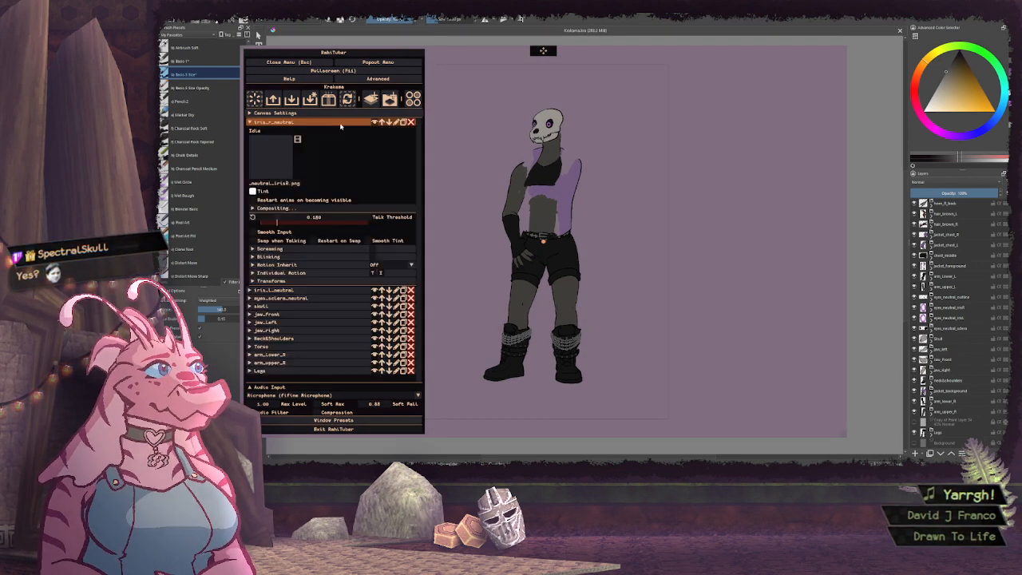
pyautogui.click(393, 266)
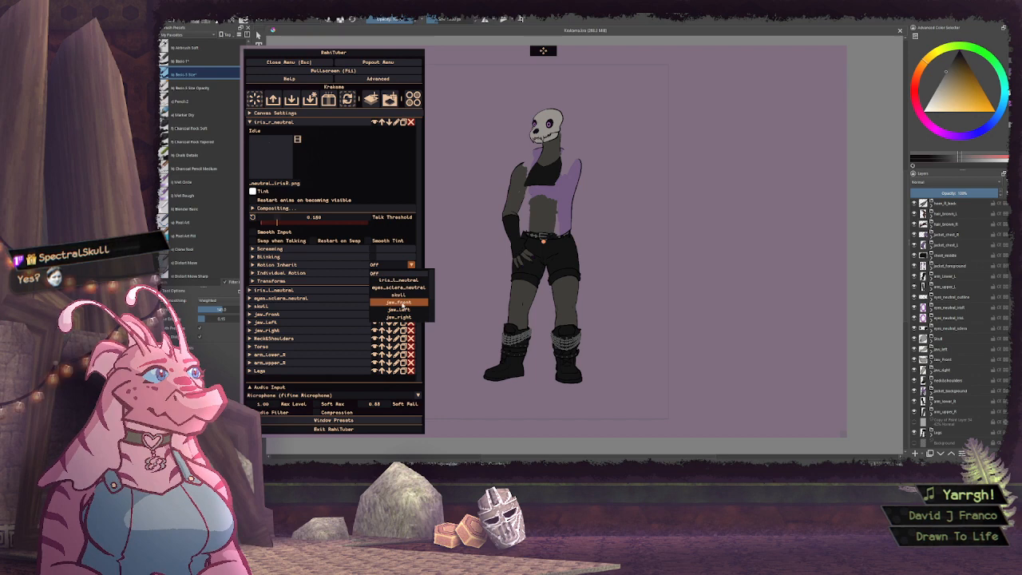
pyautogui.click(400, 287)
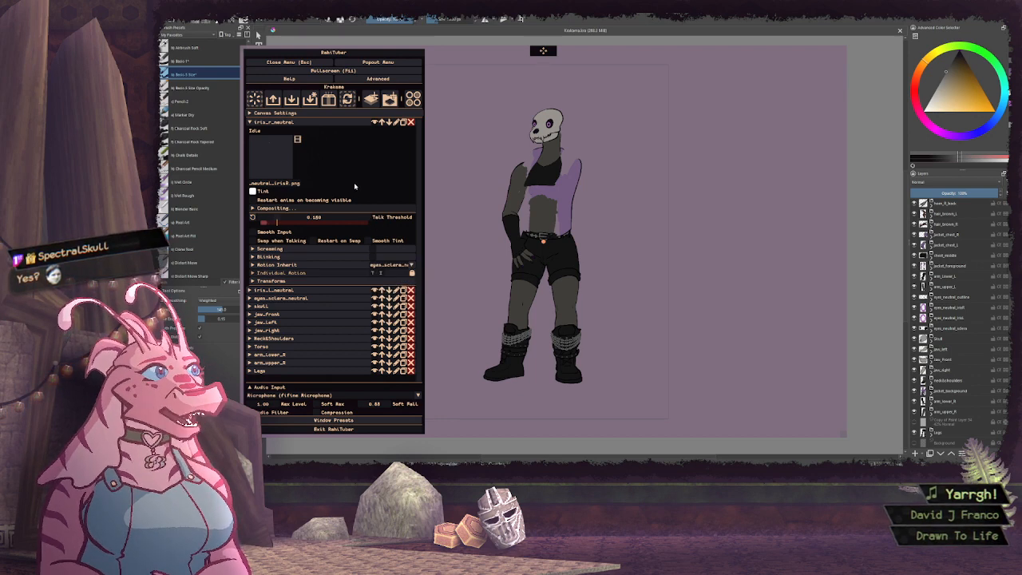
# Set the clip layer of iris_r_neutral to eyes_sclera_neutral in its compositing settings and collapse the layer
pyautogui.click(303, 209)
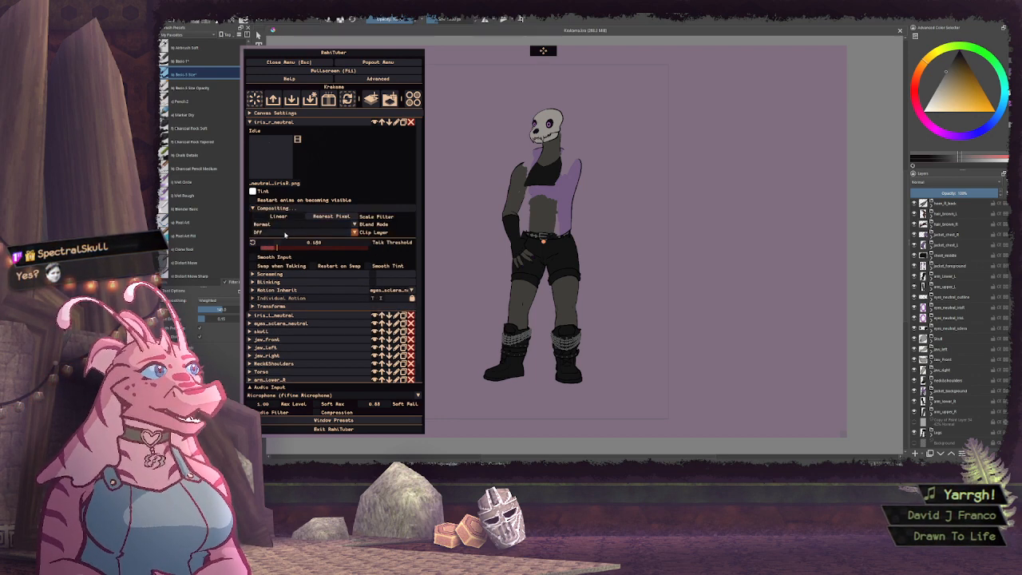
pyautogui.click(303, 231)
pyautogui.click(305, 254)
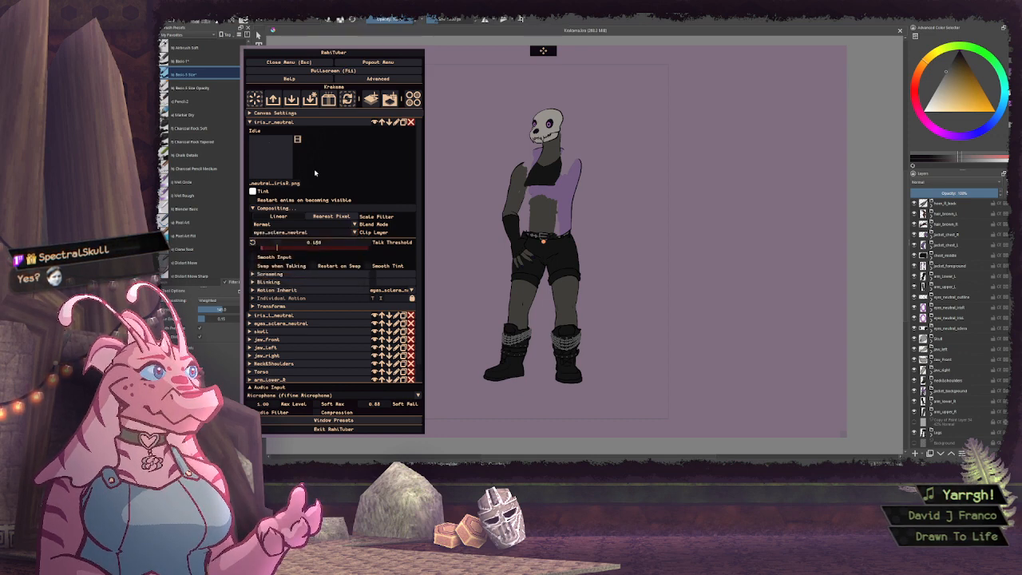
pyautogui.click(283, 122)
# Set the clip layer of iris_l_neutral to eyes_sclera_neutral in its compositing settings and collapse the layer
pyautogui.click(283, 130)
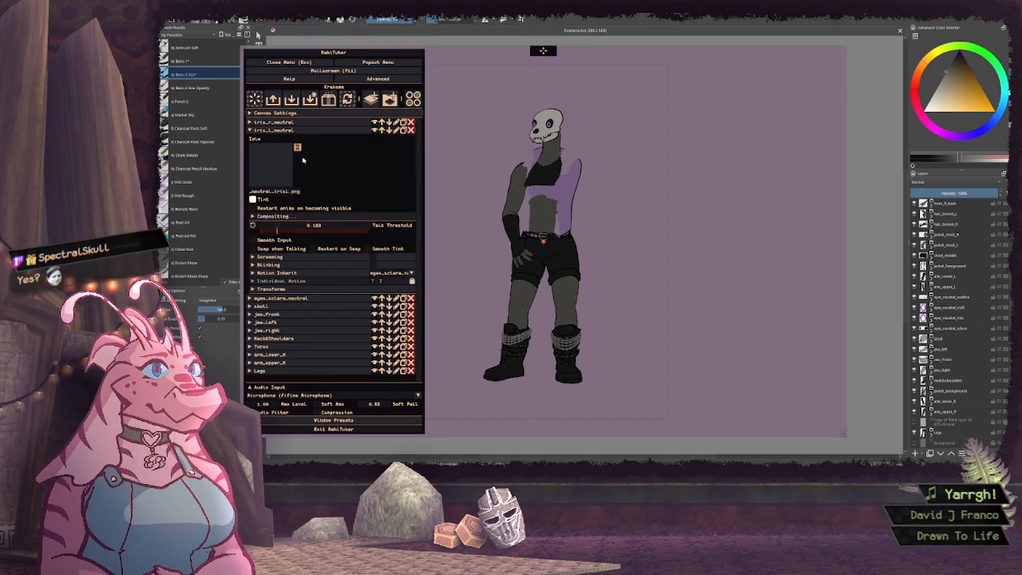
pyautogui.click(311, 217)
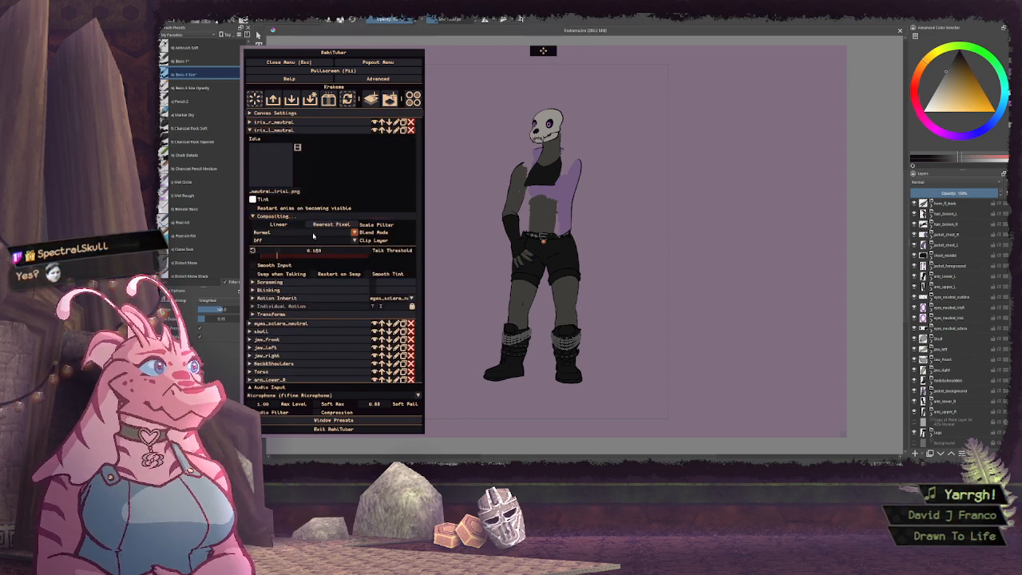
pyautogui.click(307, 240)
pyautogui.click(312, 264)
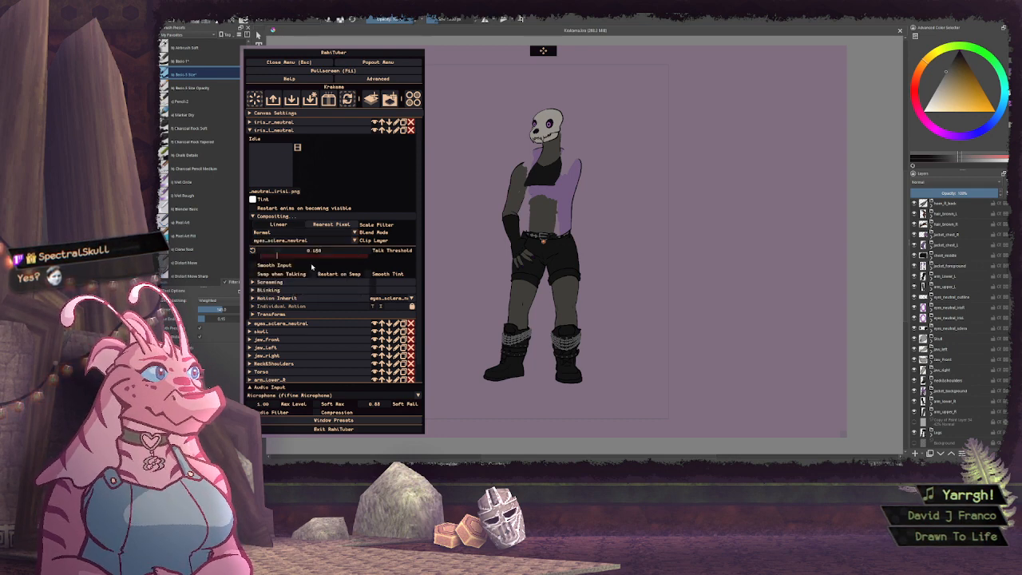
pyautogui.click(280, 129)
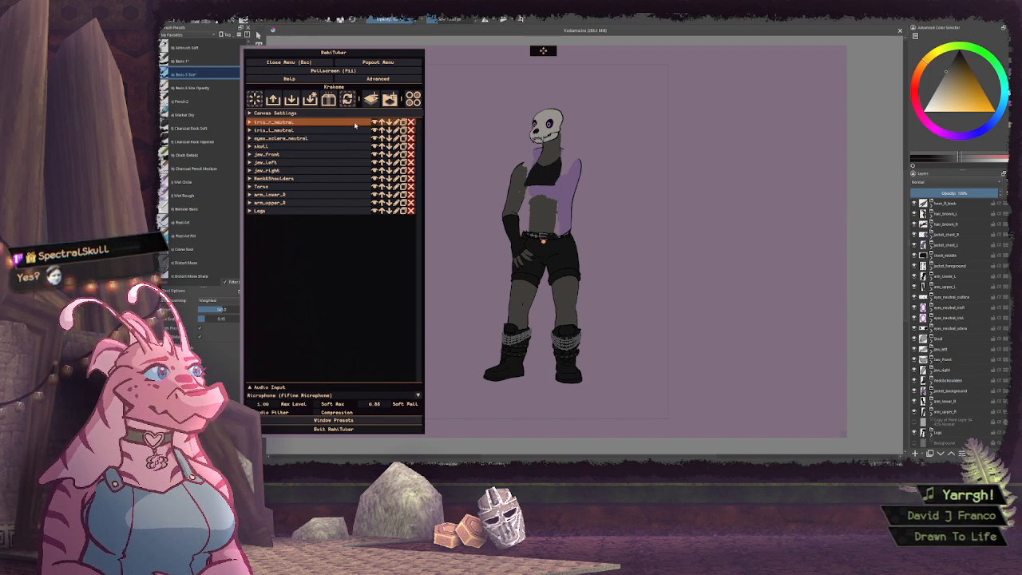
# Add a new layer above iris_r_neutral and import the eyes_neutral_outline.png sprite as its idle image
pyautogui.click(371, 99)
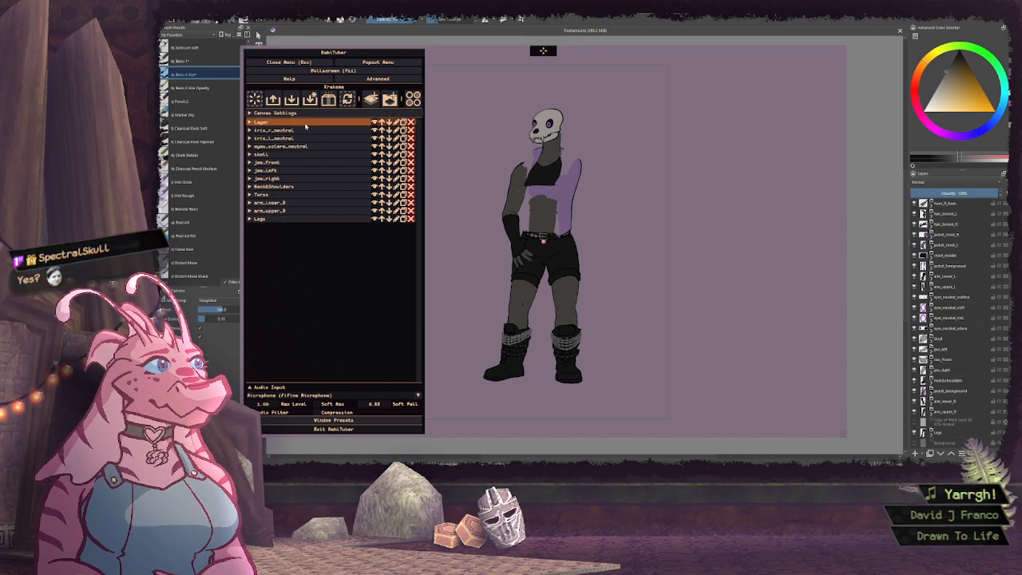
pyautogui.click(308, 123)
pyautogui.click(271, 156)
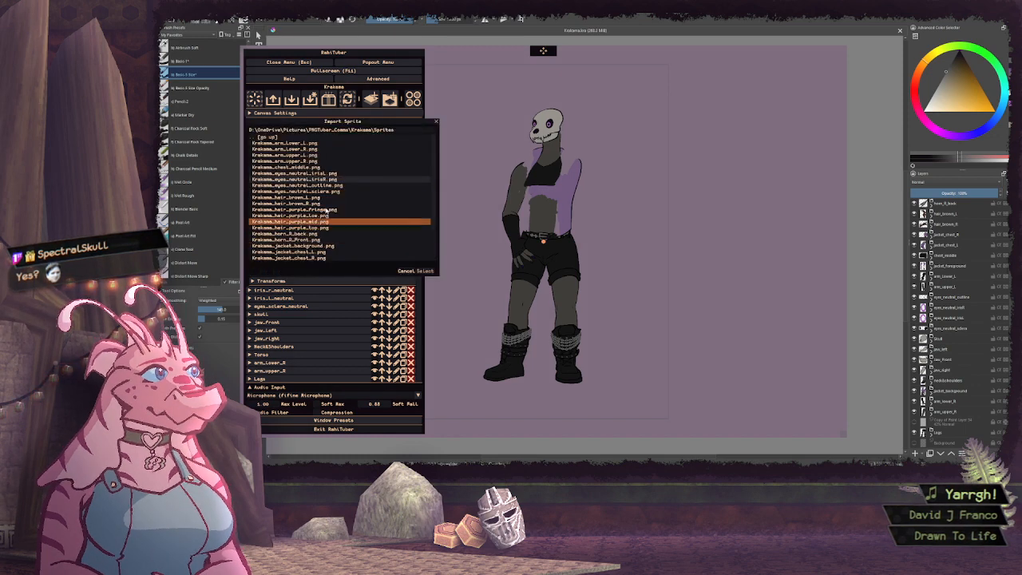
pyautogui.click(317, 186)
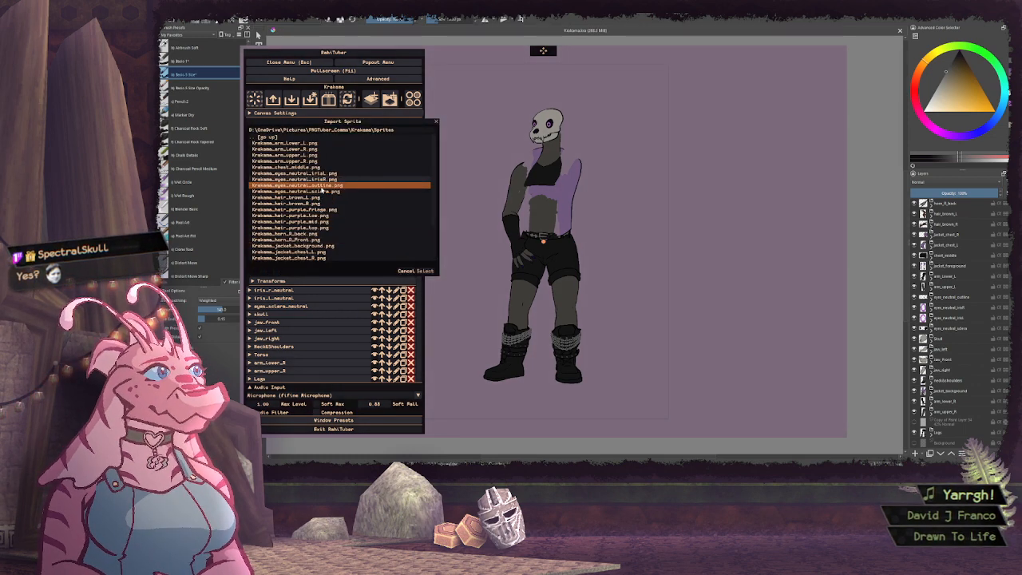
pyautogui.click(426, 270)
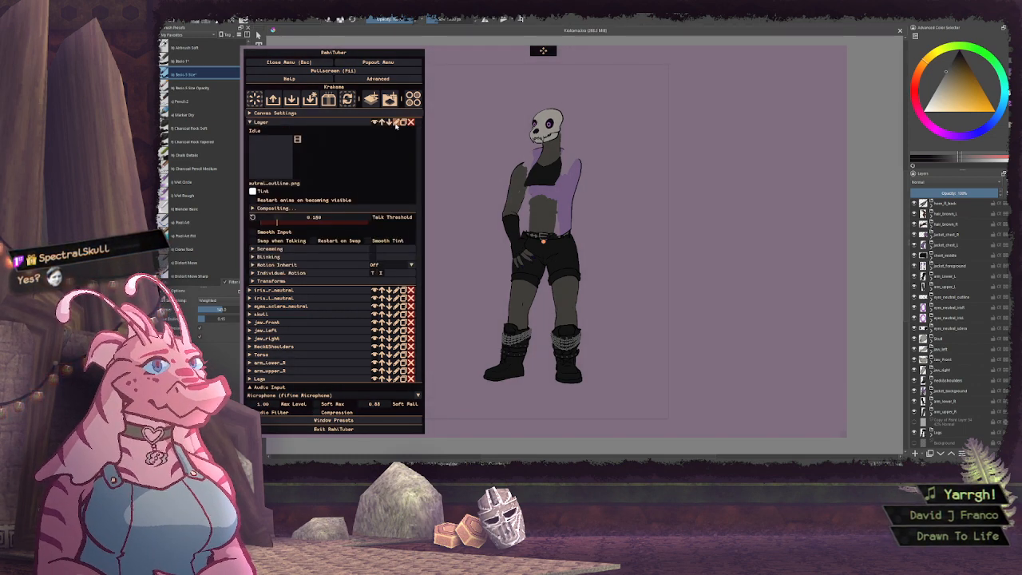
# Rename the new eye outline layer as eyes_outline_neutral
pyautogui.click(395, 123)
pyautogui.write('eyes_outl')
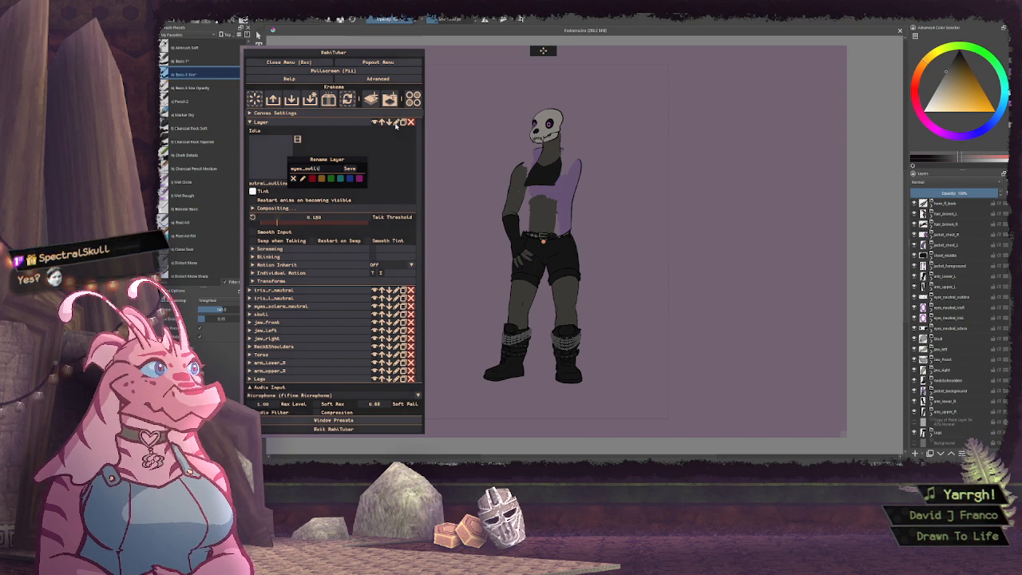
pyautogui.write('ine_neutral')
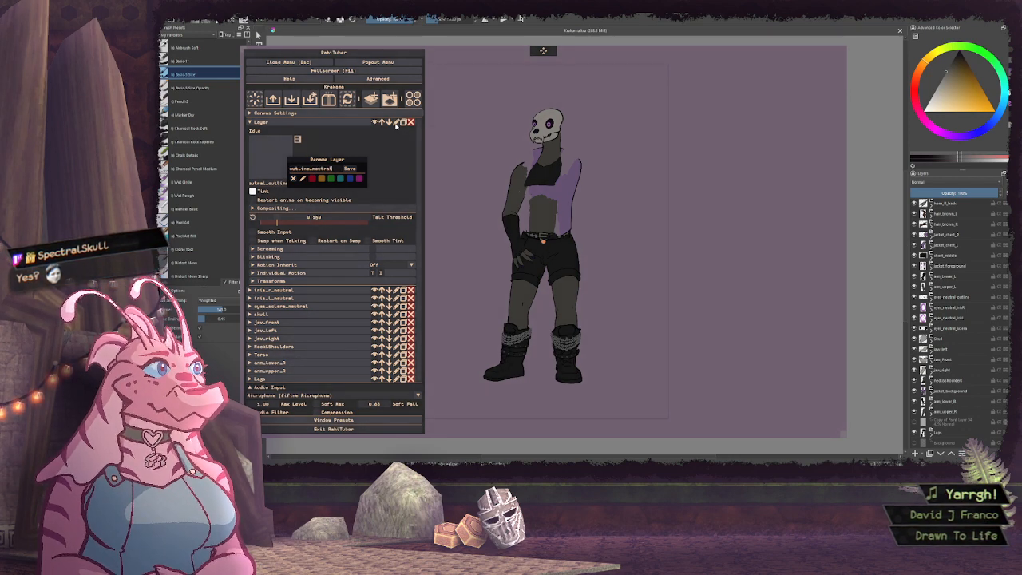
pyautogui.click(354, 167)
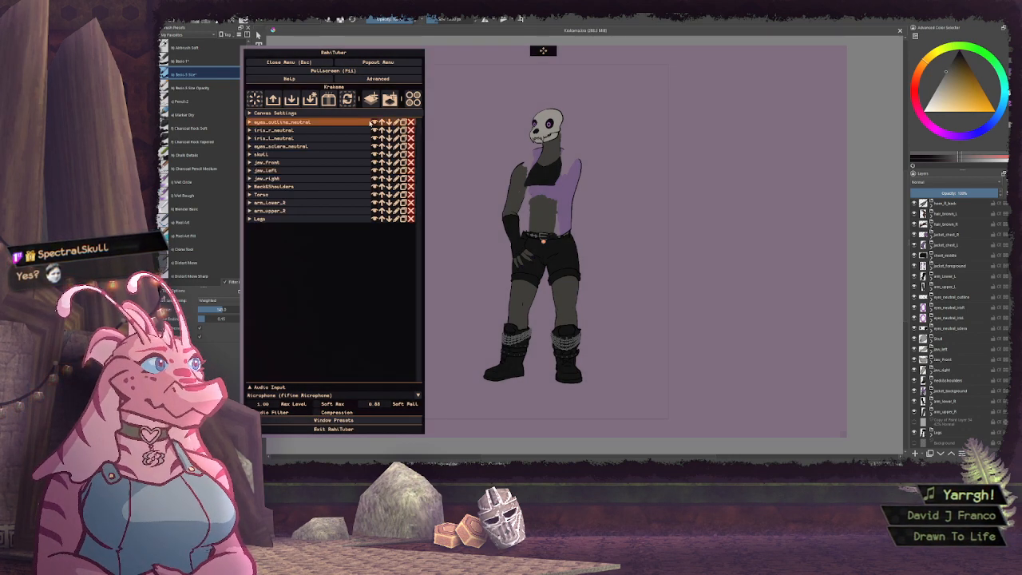
# Set the motion inheritance of the eyes_outline_neutral layer to eyes_sclera_neutral
pyautogui.click(359, 122)
pyautogui.click(410, 264)
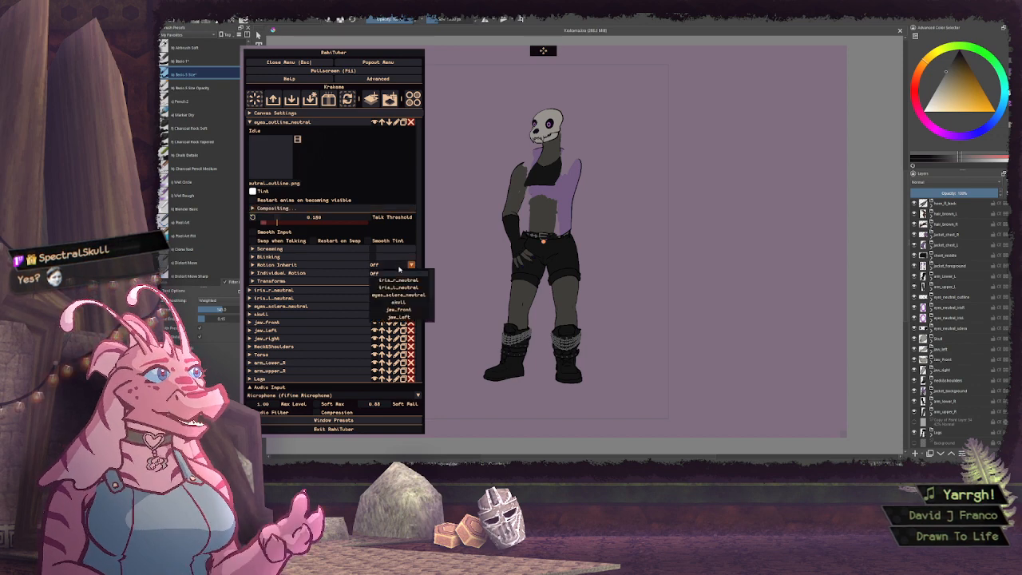
pyautogui.click(399, 294)
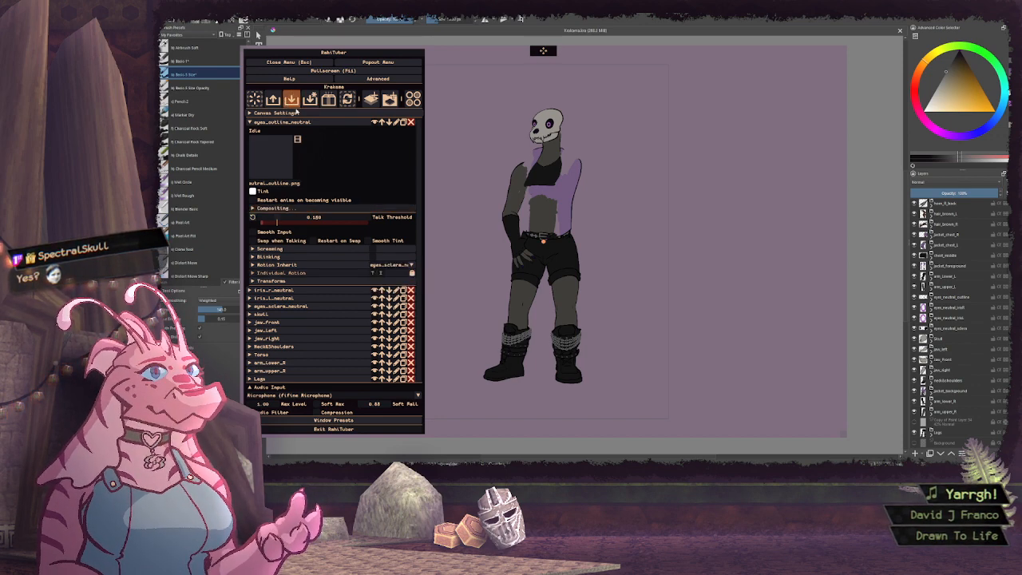
# Add a new layer above eyes_outline_neutral and import the arm_upper_L.png sprite as its idle image
pyautogui.click(298, 124)
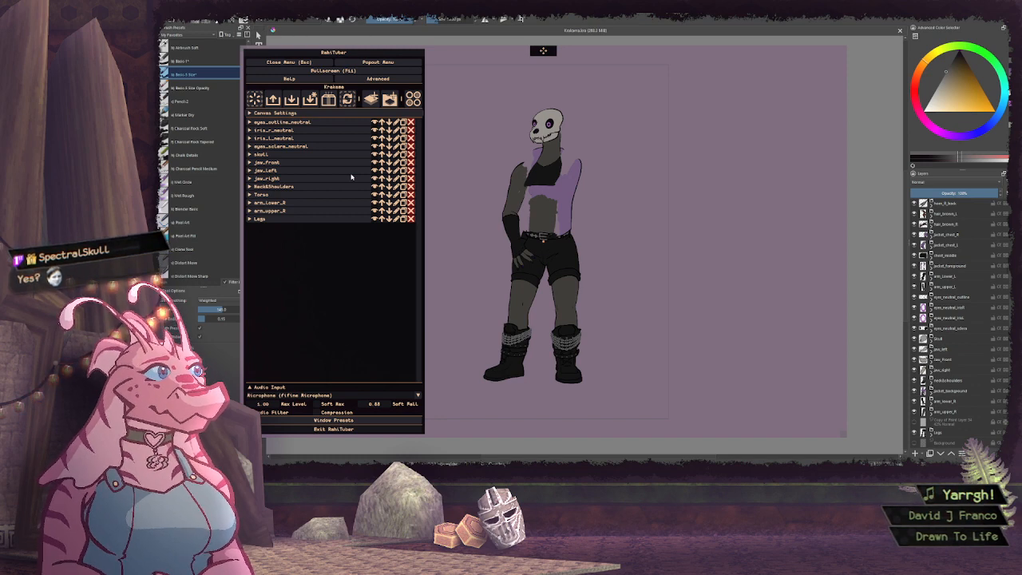
pyautogui.click(370, 98)
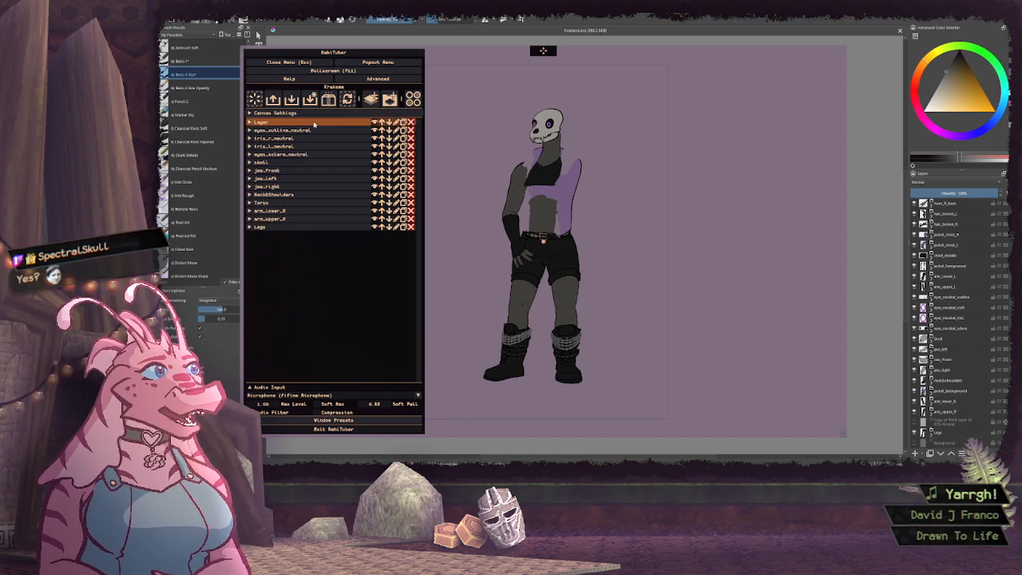
pyautogui.click(313, 124)
pyautogui.click(274, 159)
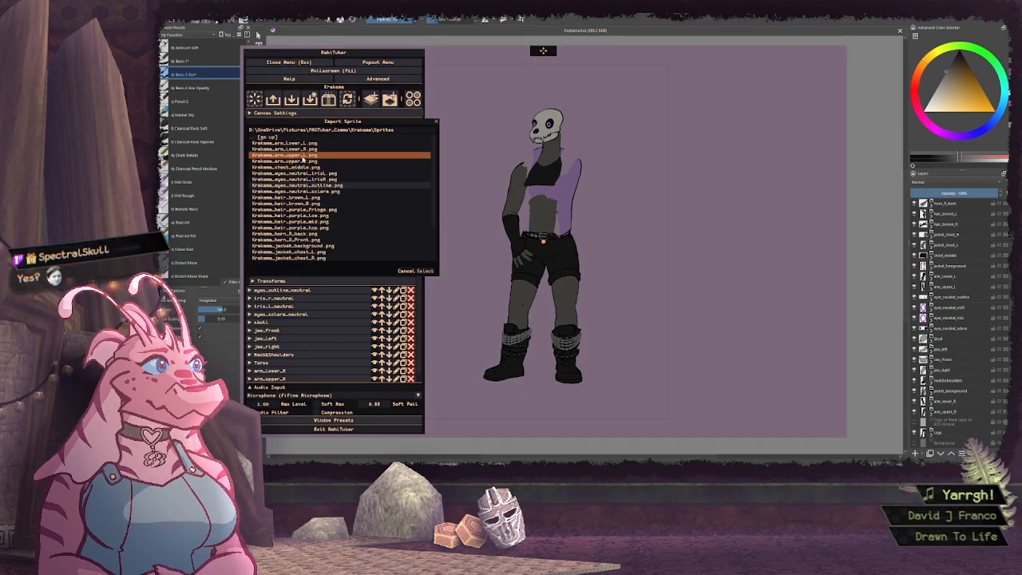
pyautogui.click(303, 157)
pyautogui.click(425, 271)
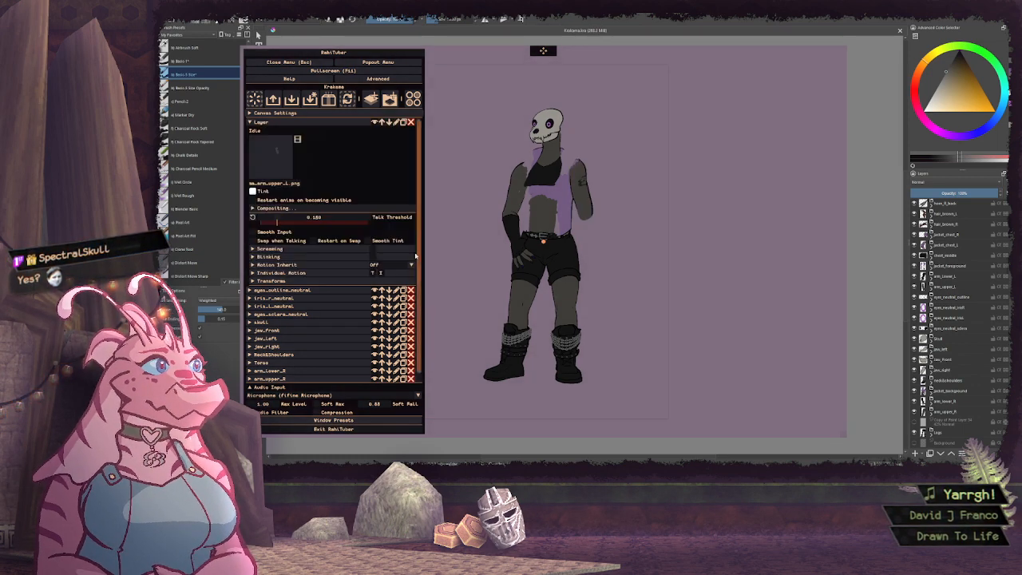
# Rename the new upper arm layer as arm_upper_L and choose the layer it inherits motion from
pyautogui.click(394, 122)
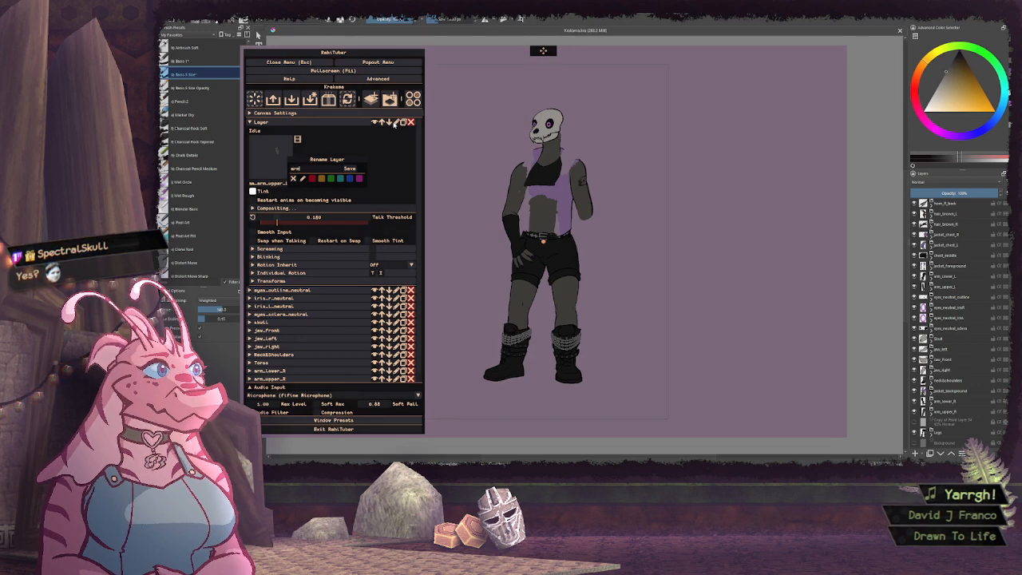
pyautogui.press('Return')
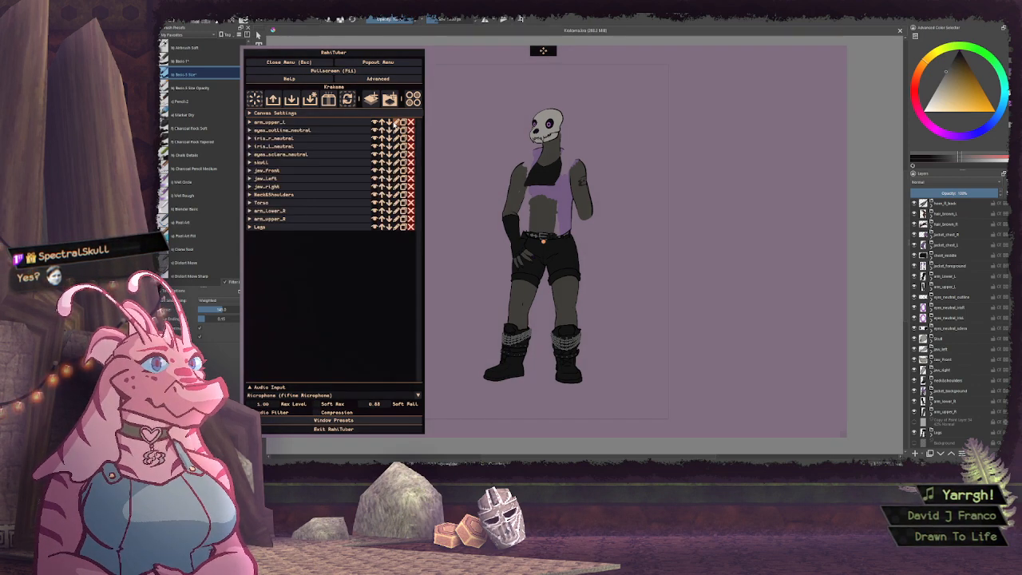
pyautogui.click(349, 124)
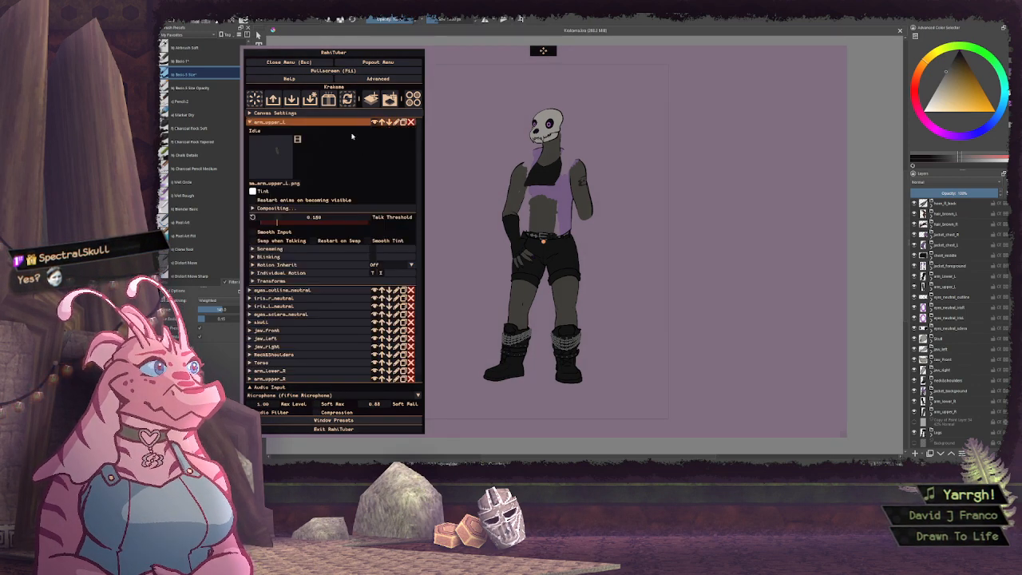
pyautogui.click(410, 265)
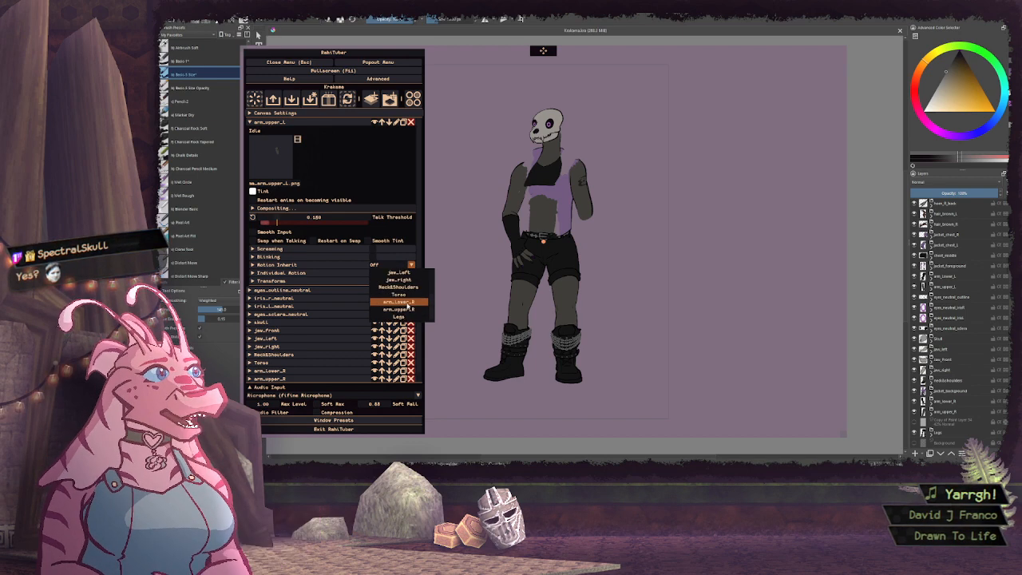
pyautogui.scroll(-2, 399, 299)
pyautogui.click(399, 305)
pyautogui.click(306, 122)
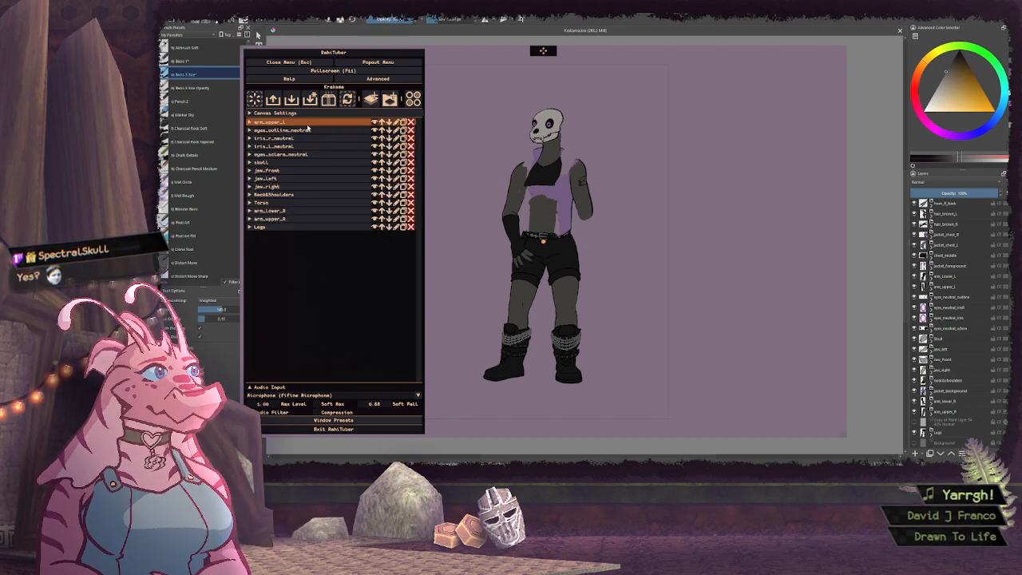
# Add another layer above arm_upper_L and rename it as arm_lower_L
pyautogui.click(371, 98)
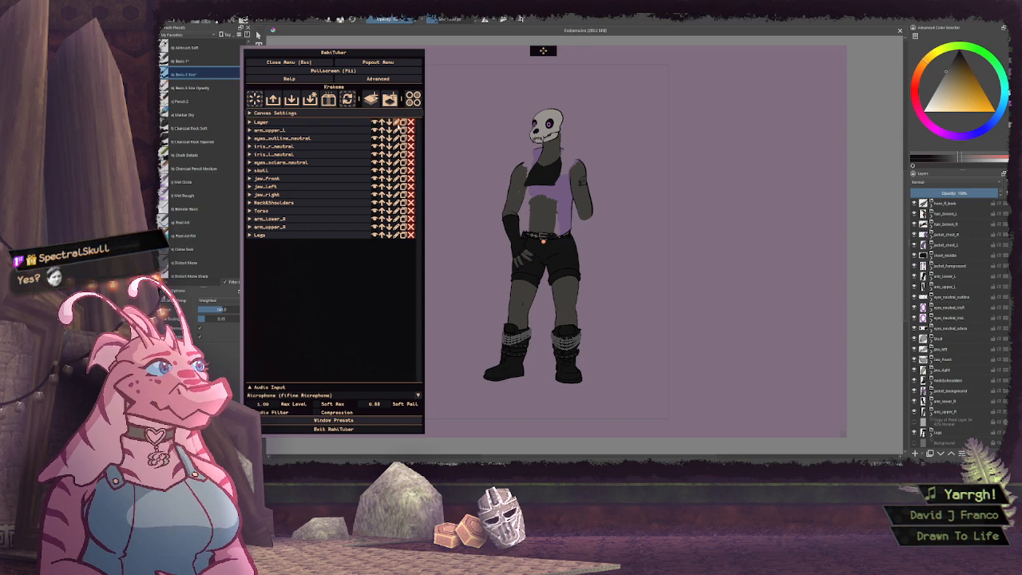
pyautogui.click(396, 122)
pyautogui.write('H')
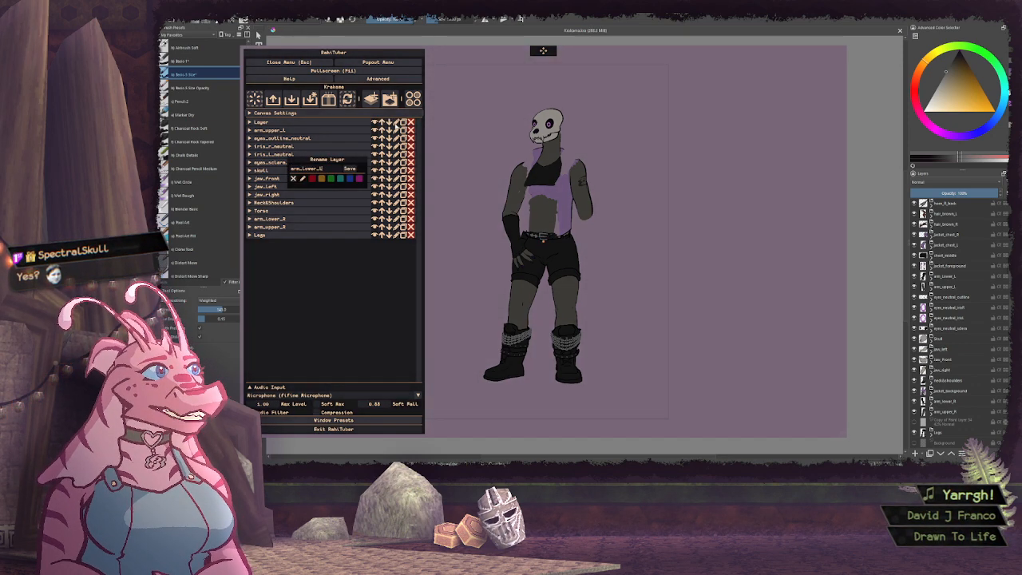
pyautogui.click(349, 168)
# Import the arm_lower_L.png sprite as the idle image of the arm_lower_L layer
pyautogui.click(344, 122)
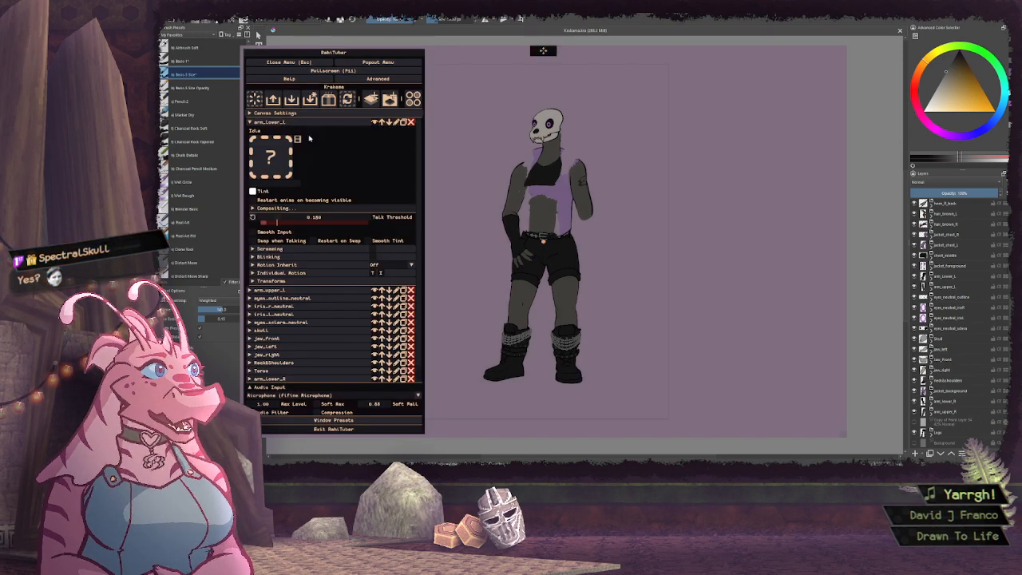
pyautogui.click(271, 156)
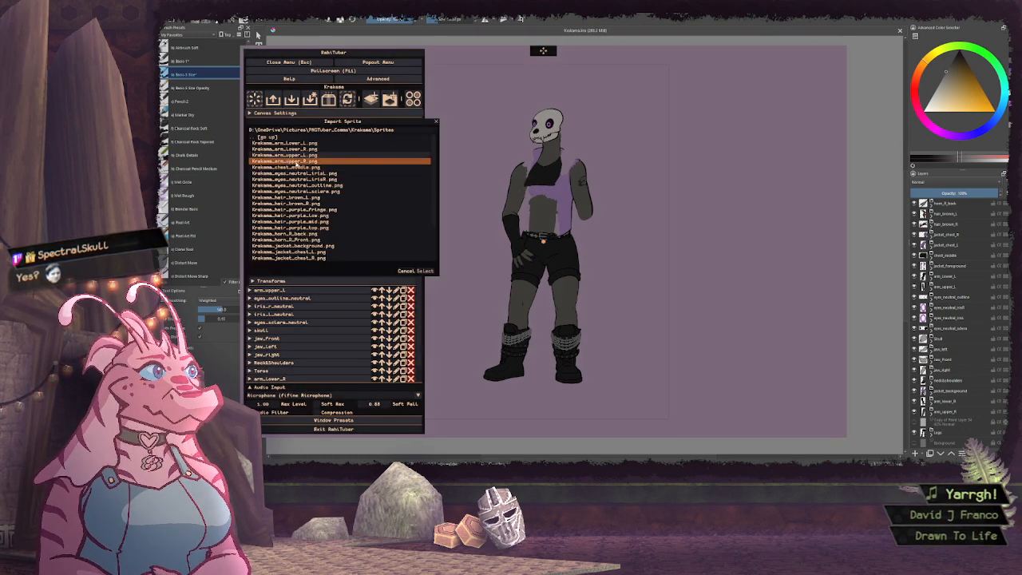
pyautogui.click(284, 143)
pyautogui.click(424, 271)
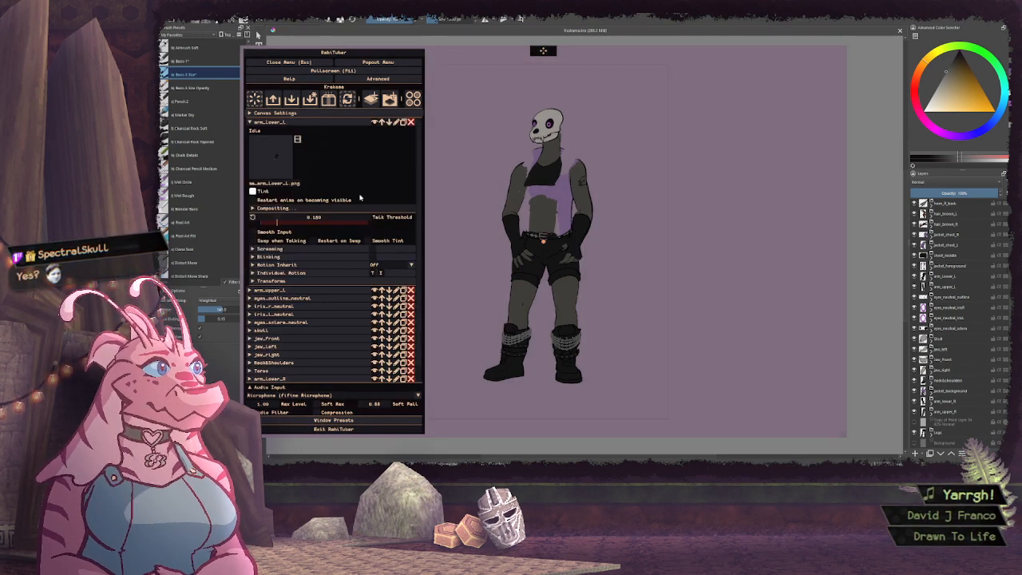
# Choose a motion inheritance layer for arm_lower_L and collapse its settings
pyautogui.click(391, 264)
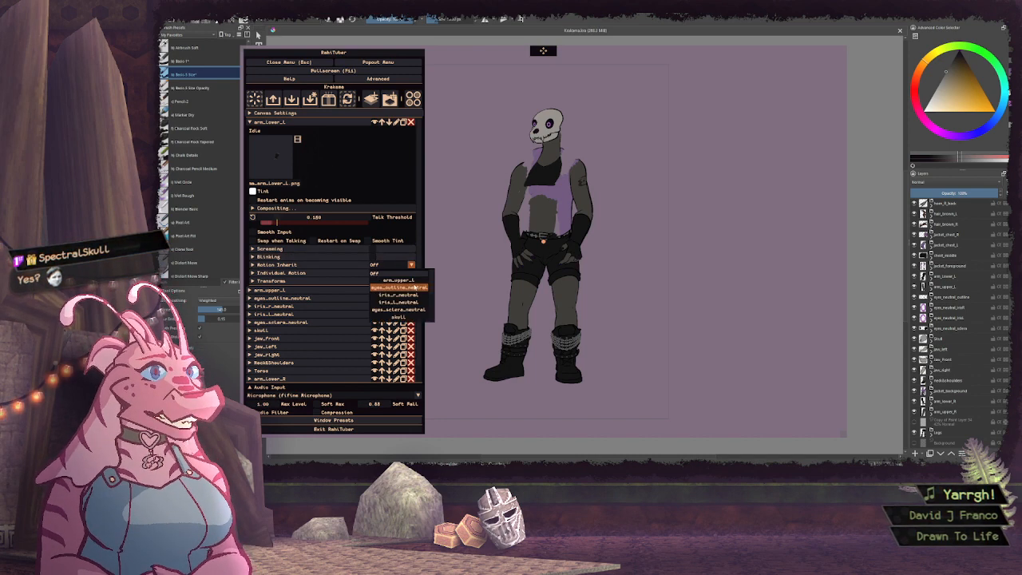
pyautogui.click(407, 289)
pyautogui.click(351, 122)
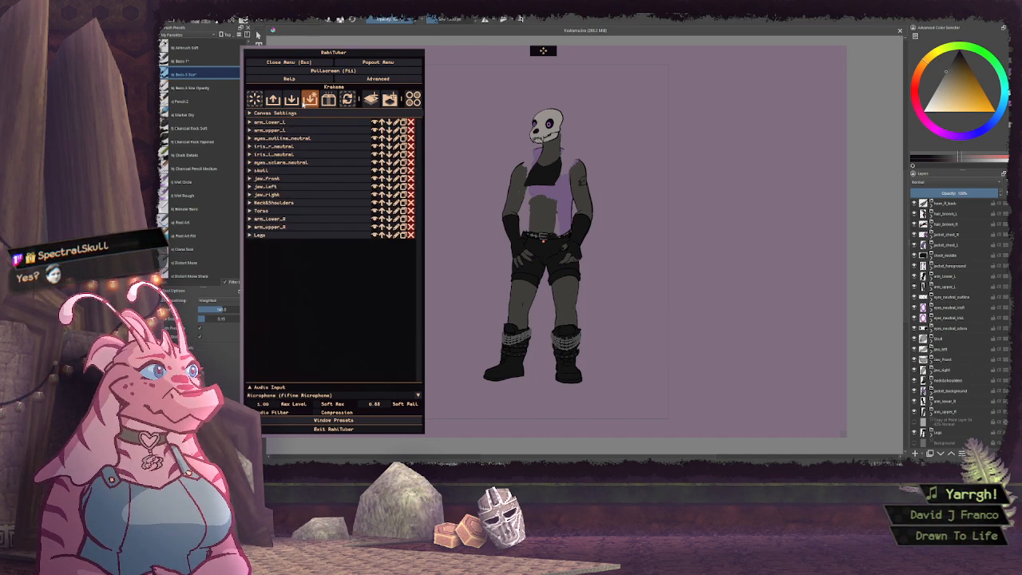
# Add a new layer above arm_lower_L and import the jacket_foreground.png sprite as its idle image
pyautogui.click(371, 98)
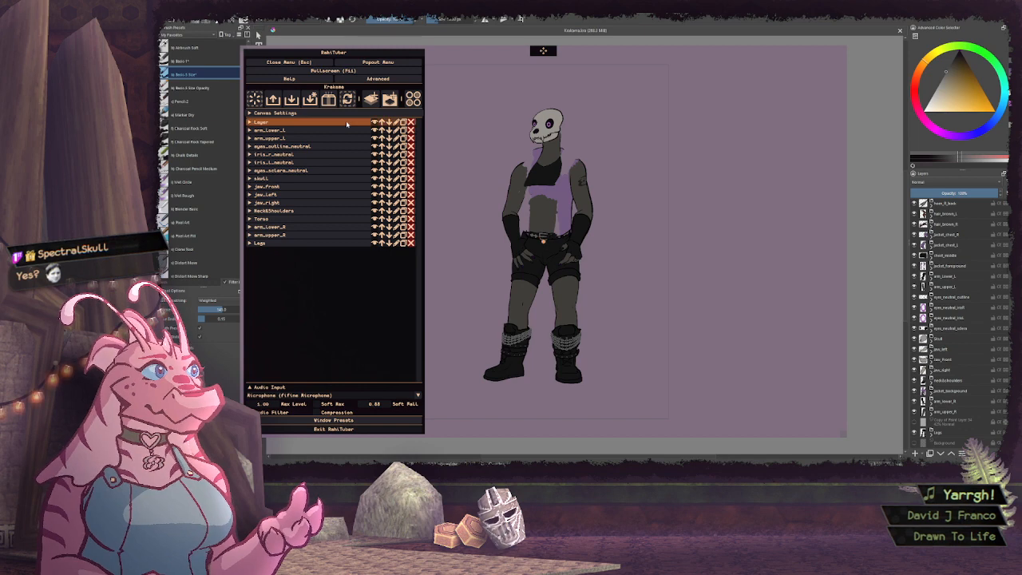
pyautogui.click(346, 123)
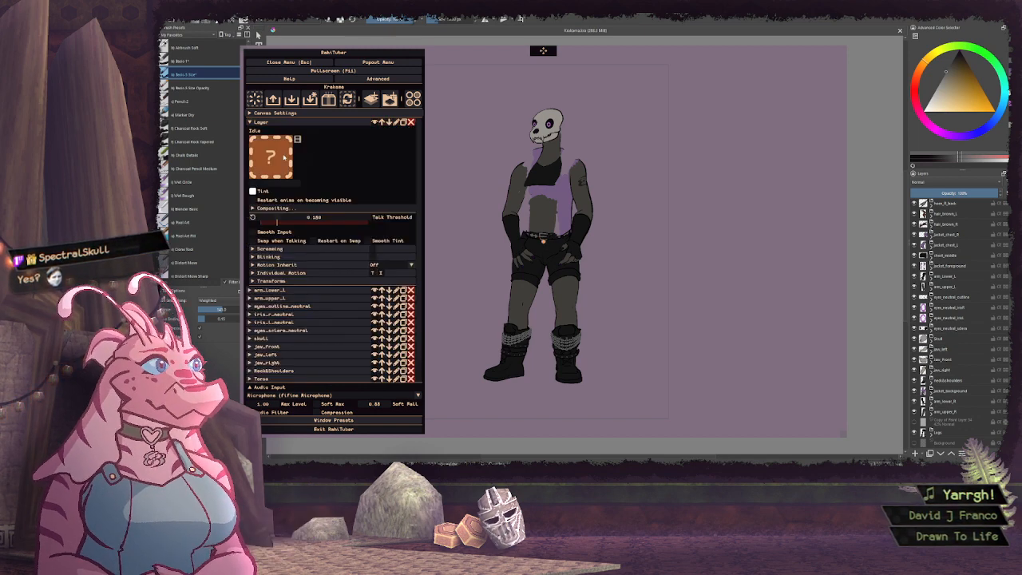
pyautogui.click(283, 157)
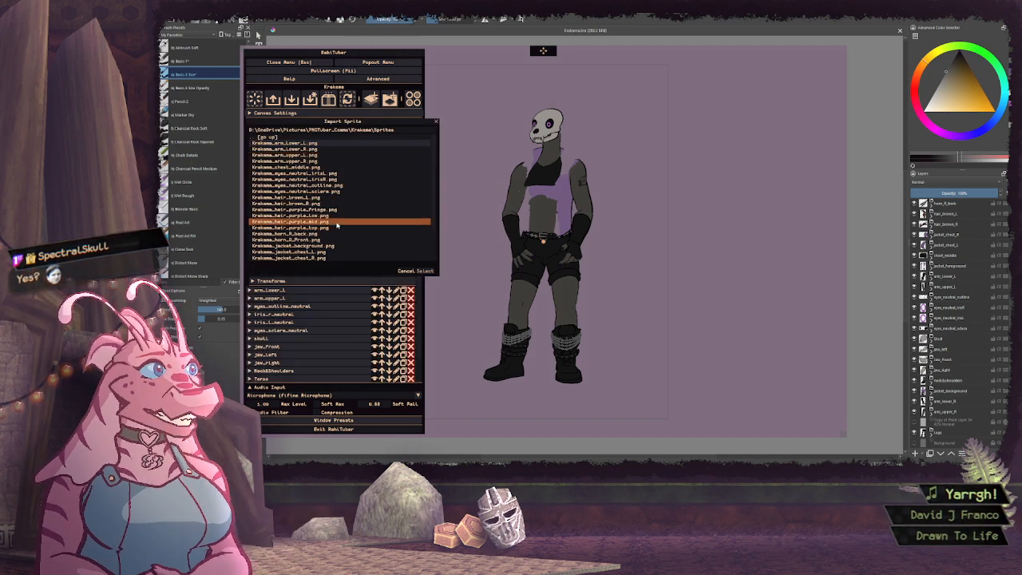
pyautogui.scroll(-2, 315, 226)
pyautogui.click(307, 220)
pyautogui.scroll(2, 307, 220)
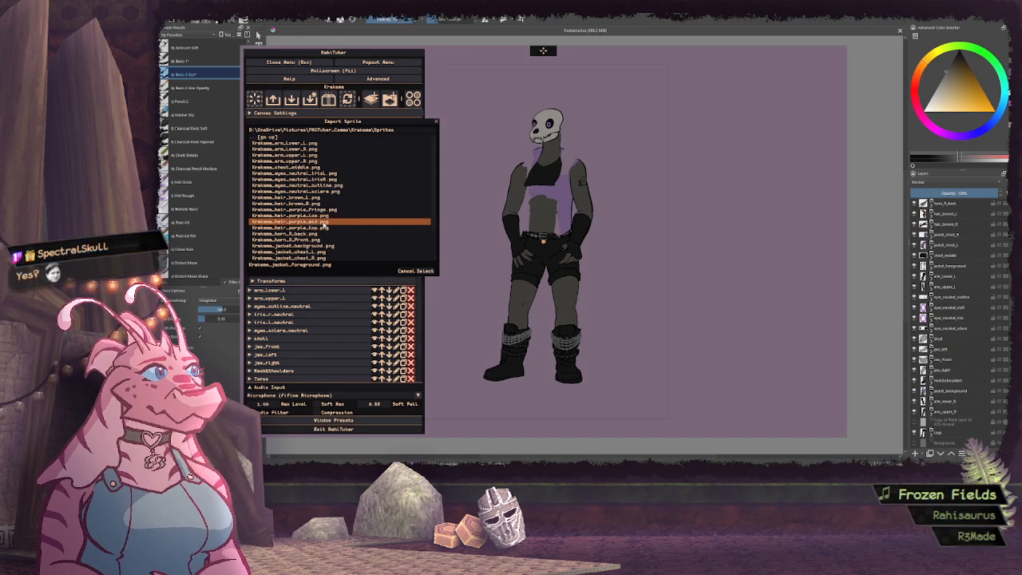
pyautogui.click(423, 272)
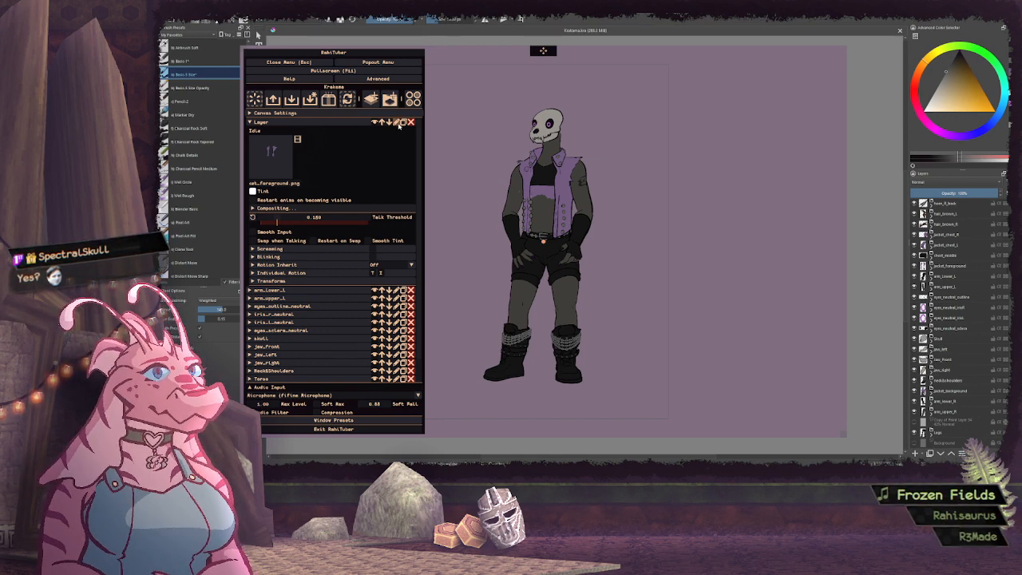
# Set the motion inheritance of the new jacket layer to Torso and rename the layer as jacket_foreground
pyautogui.click(411, 264)
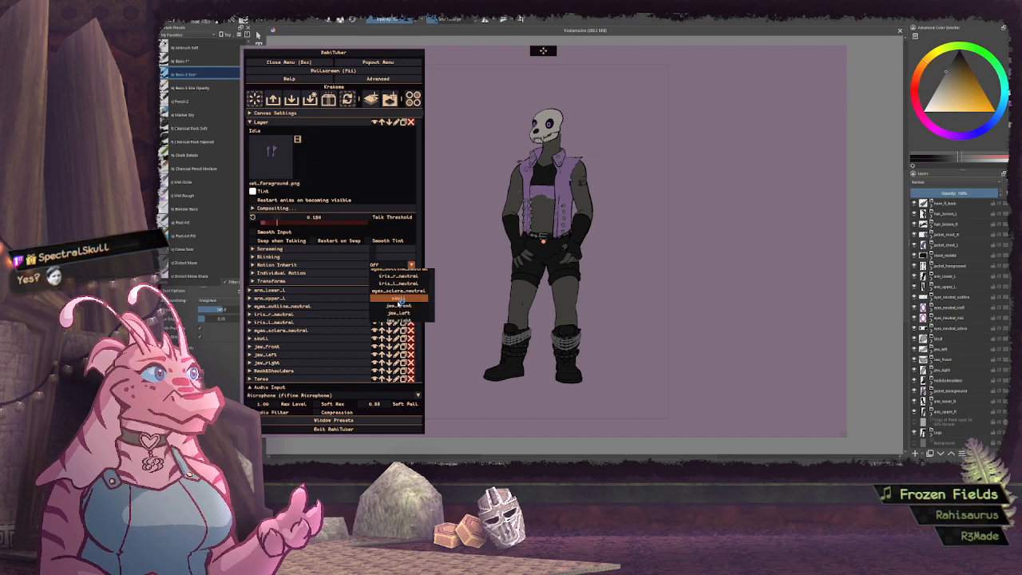
pyautogui.click(398, 308)
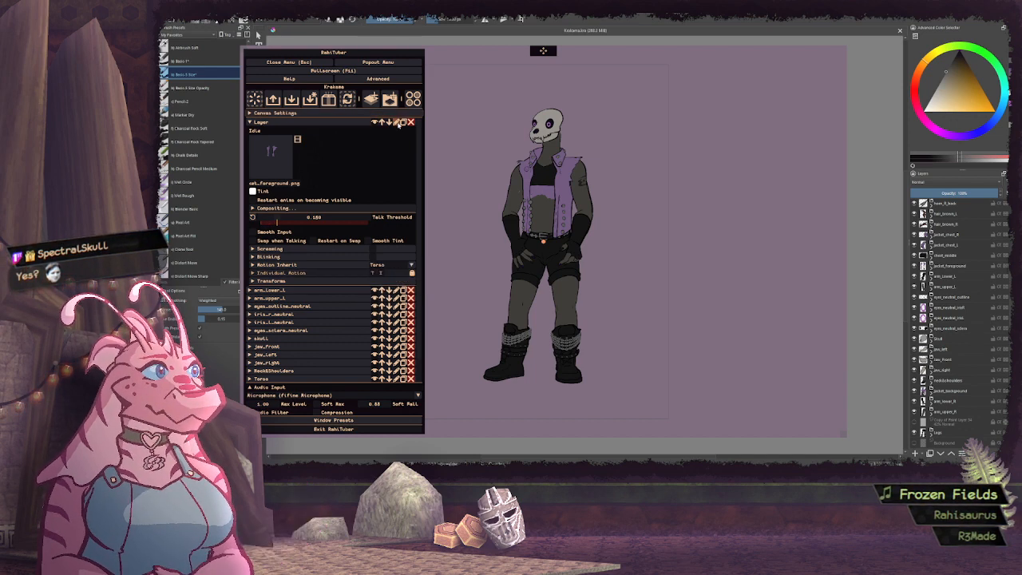
pyautogui.click(397, 122)
pyautogui.write('jmd')
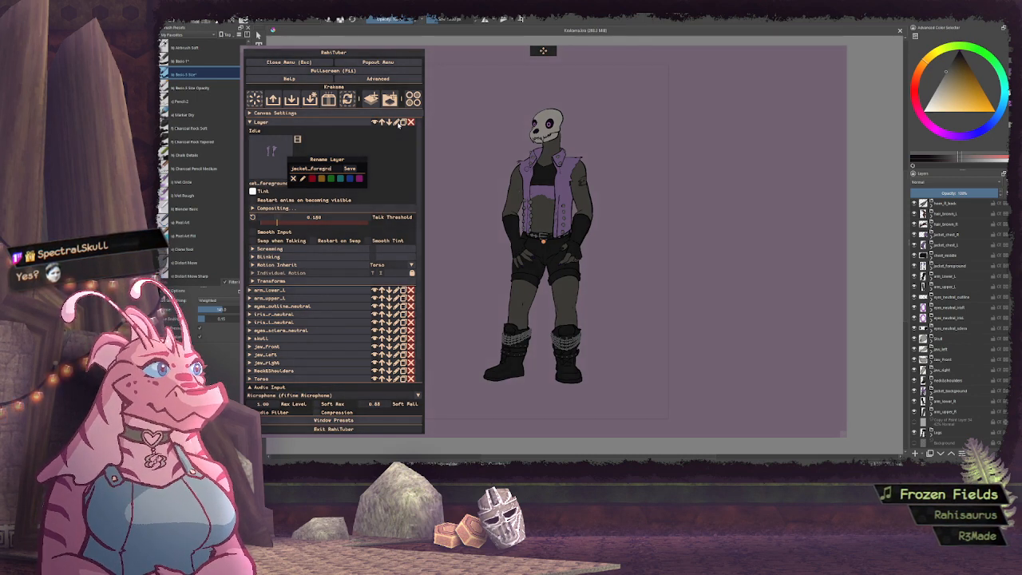
pyautogui.press('Return')
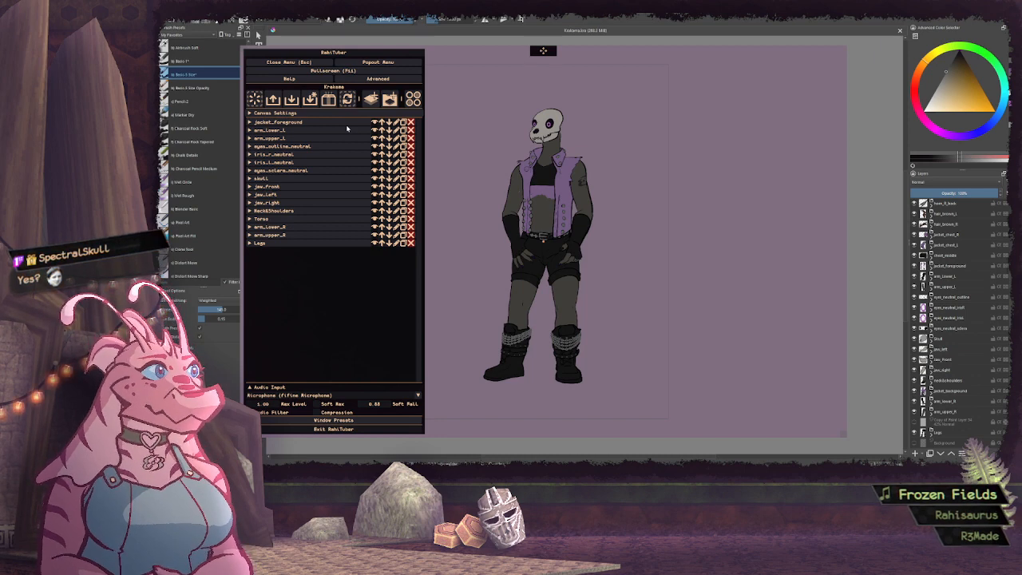
# Add a new layer above jacket_foreground and rename it as chest_middle
pyautogui.click(371, 98)
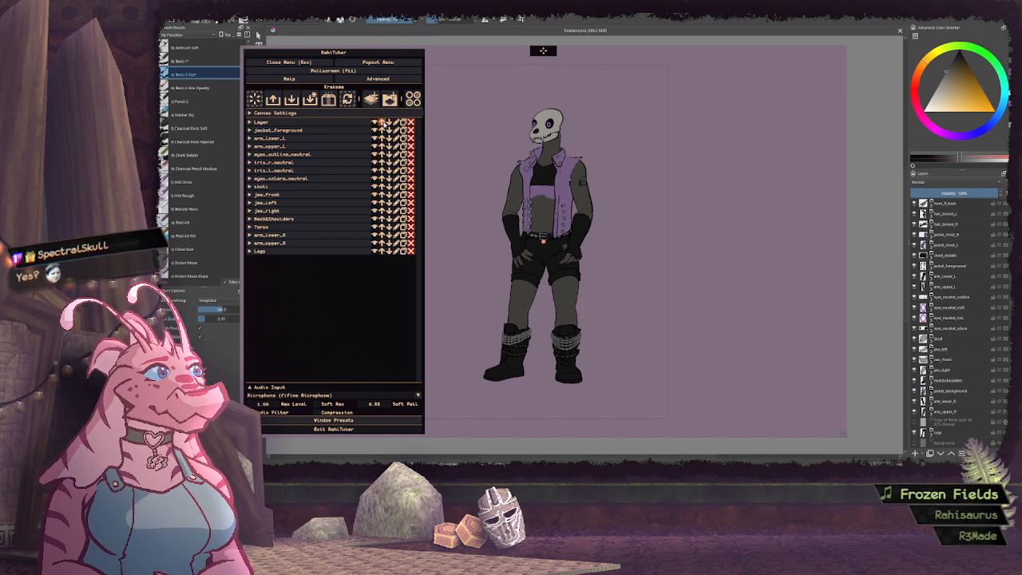
pyautogui.click(395, 122)
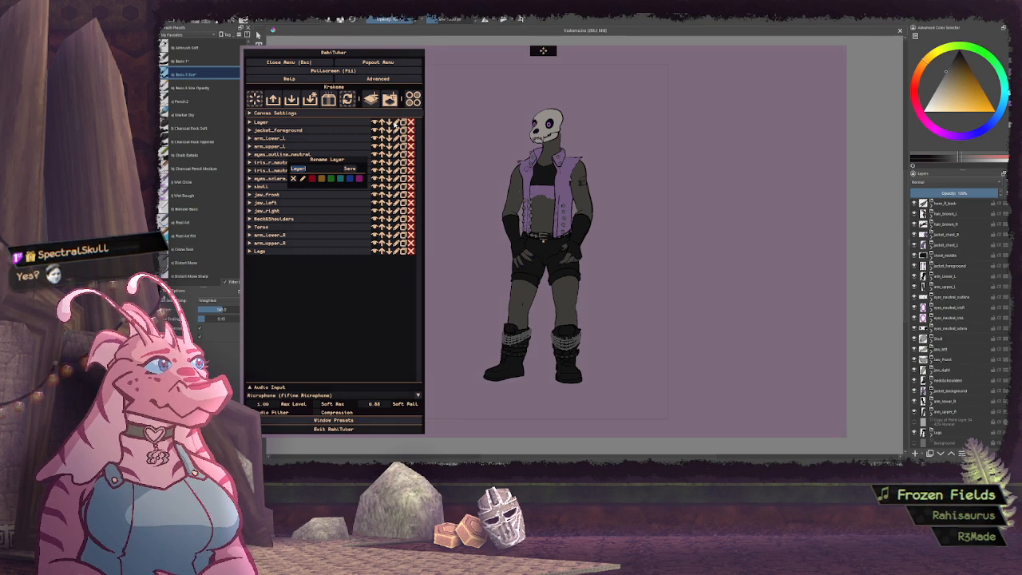
pyautogui.write('chest_m')
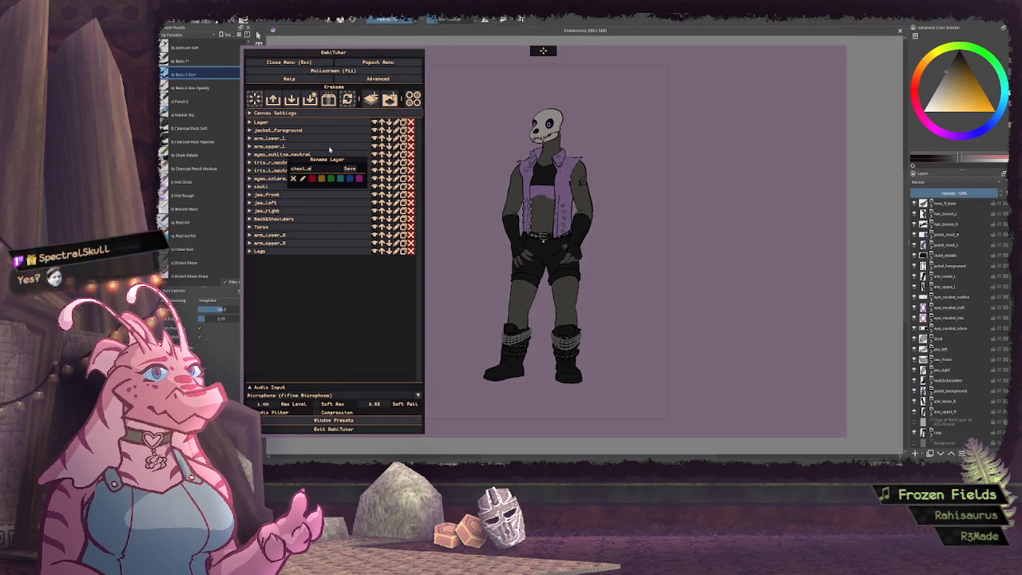
pyautogui.write('iddle')
pyautogui.press('Return')
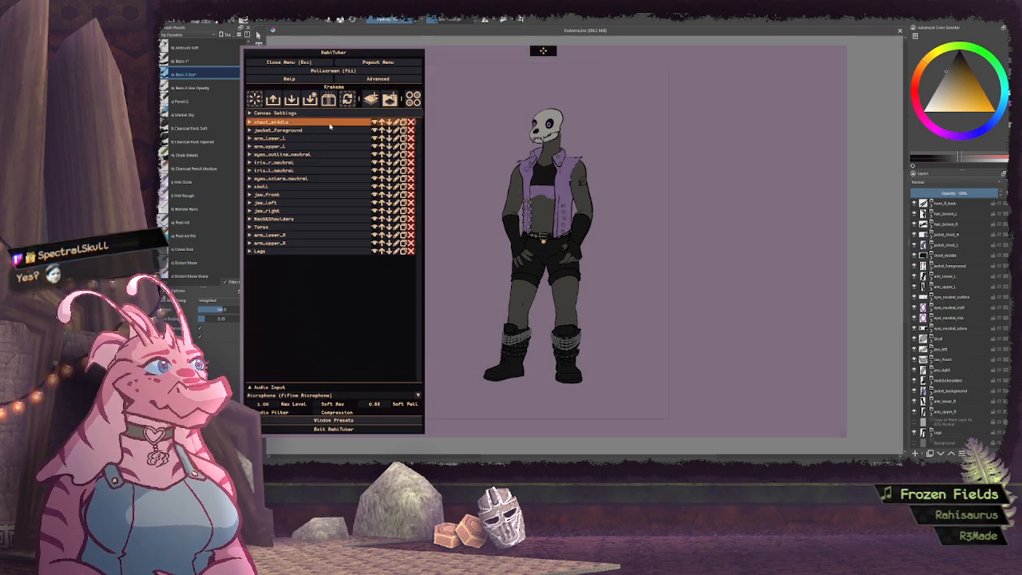
# Import the chest_middle.png sprite as the idle image of the chest_middle layer
pyautogui.click(330, 126)
pyautogui.click(273, 157)
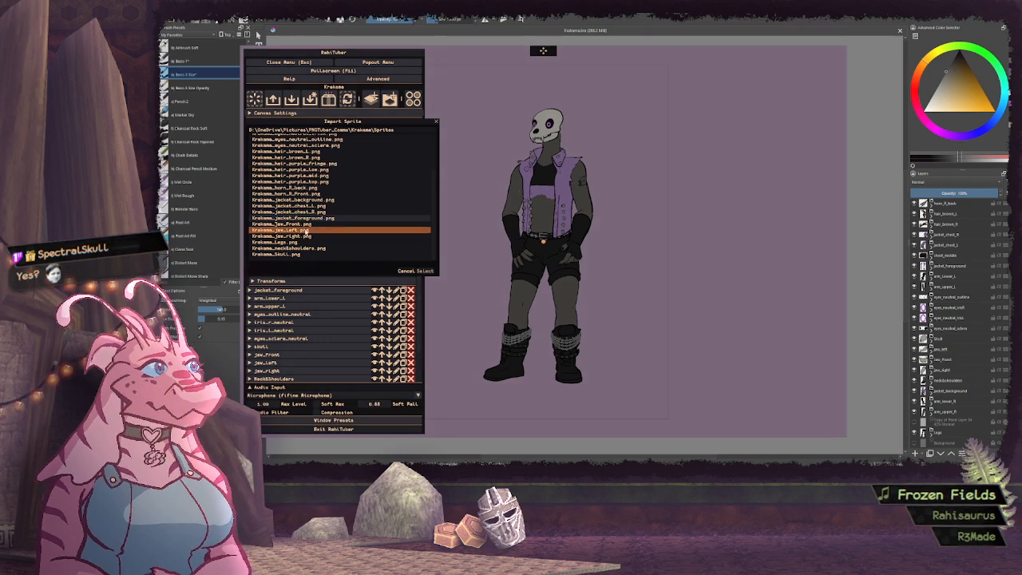
pyautogui.scroll(3, 310, 230)
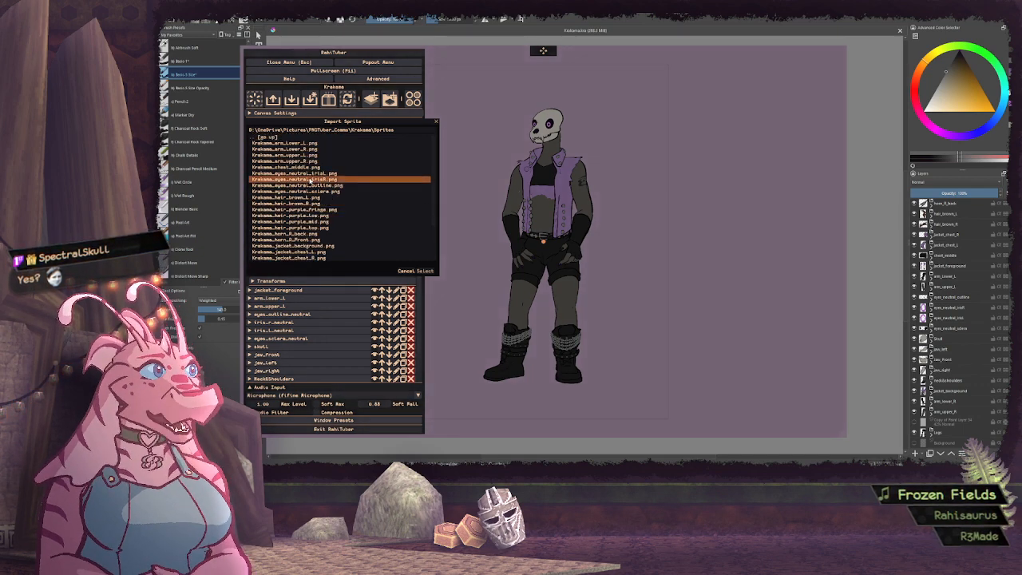
pyautogui.click(317, 168)
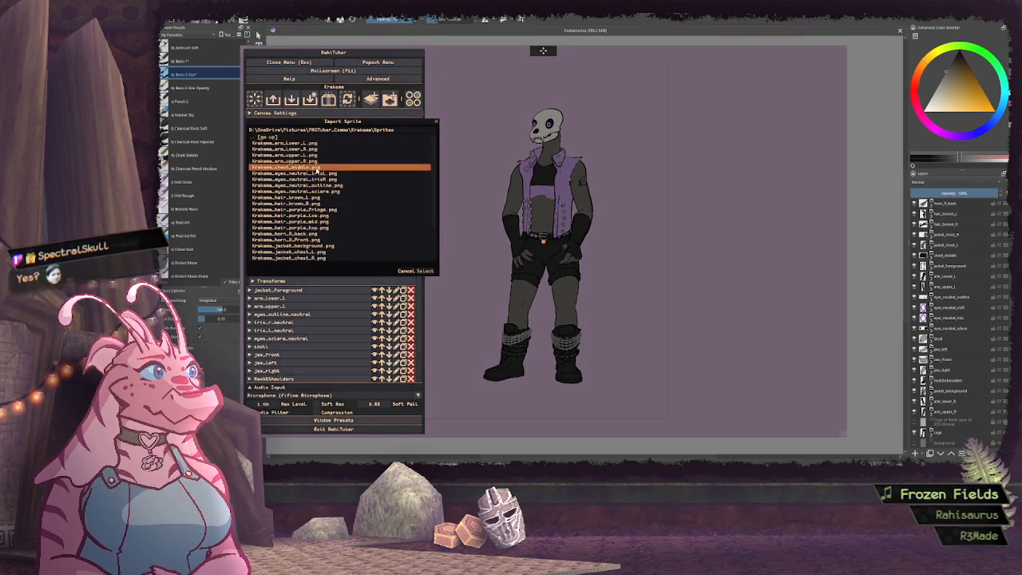
pyautogui.click(425, 270)
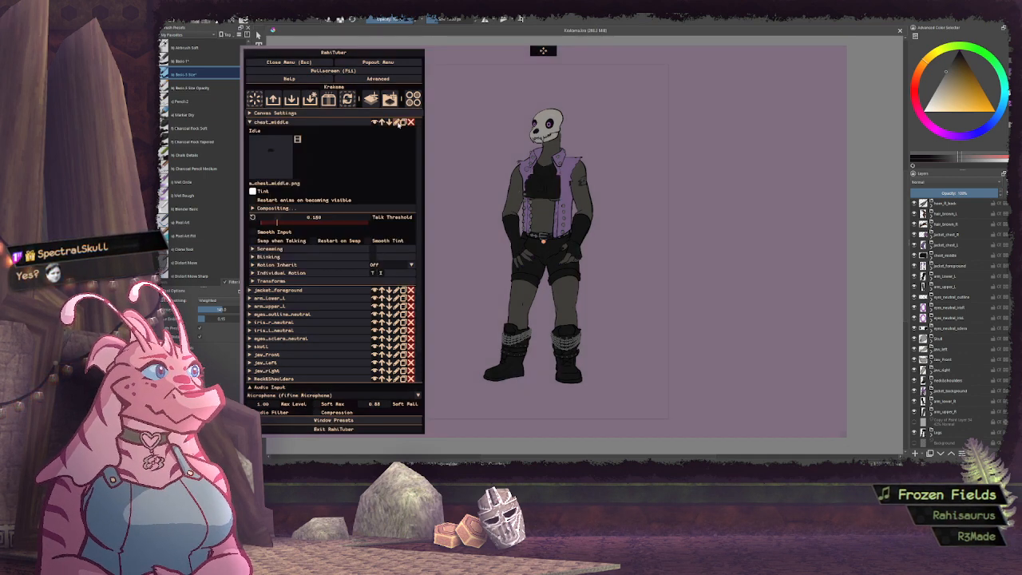
# Set the motion inheritance of the chest_middle layer to Torso, keeping its name unchanged
pyautogui.click(397, 122)
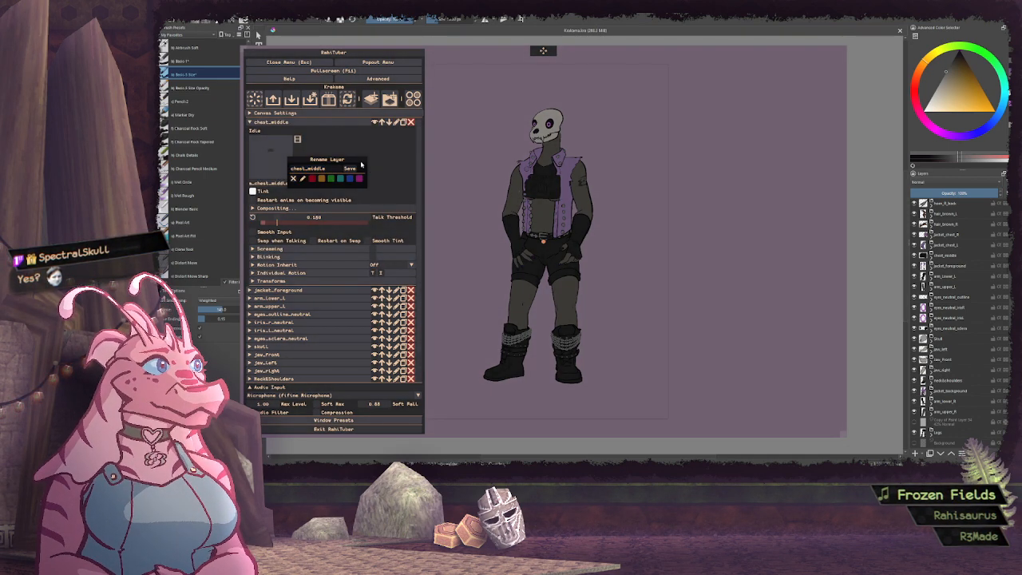
pyautogui.click(352, 169)
pyautogui.click(411, 264)
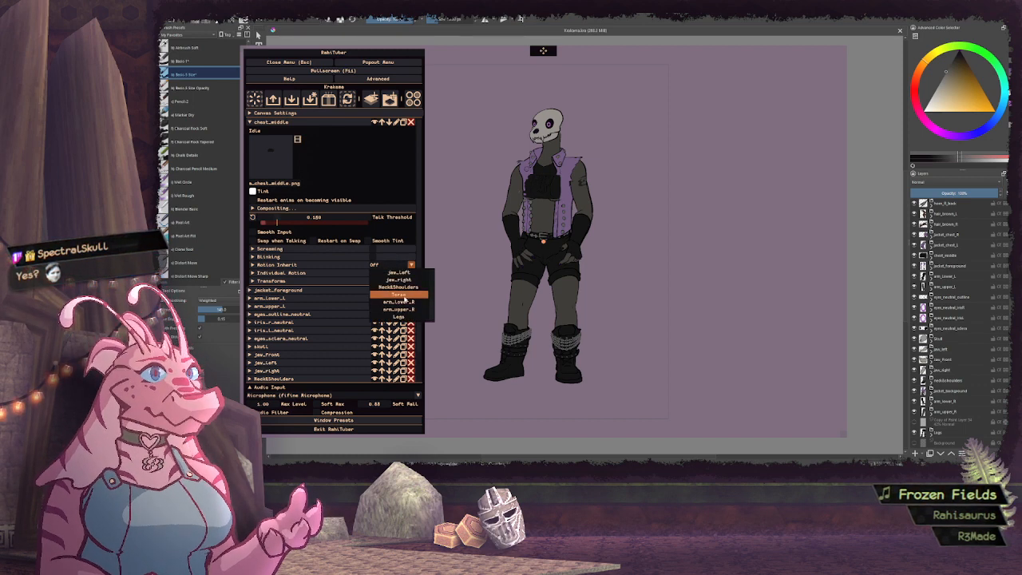
pyautogui.click(399, 315)
pyautogui.click(322, 123)
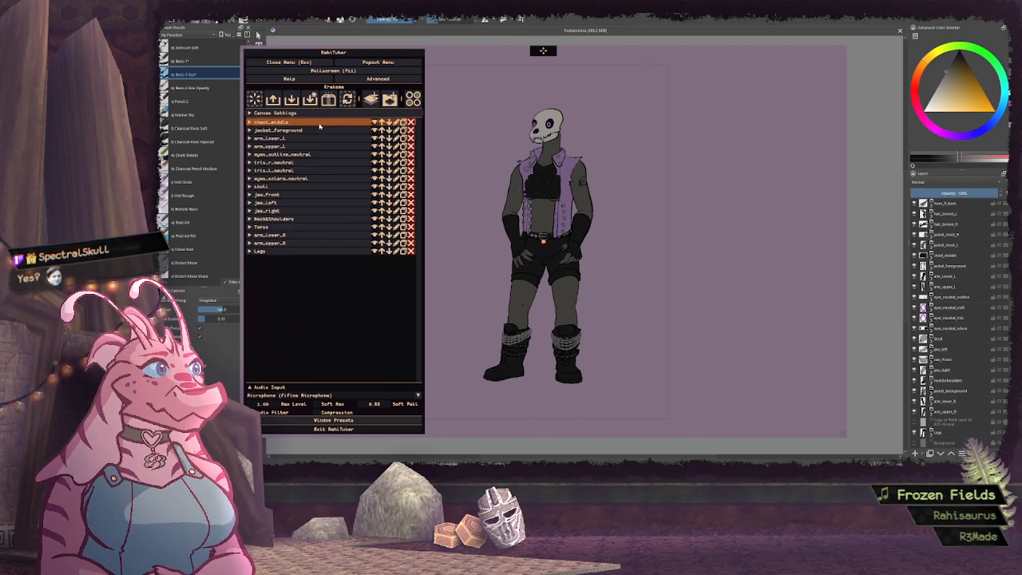
# Add a new layer above chest_middle and rename it as jacket_chest_l
pyautogui.click(371, 98)
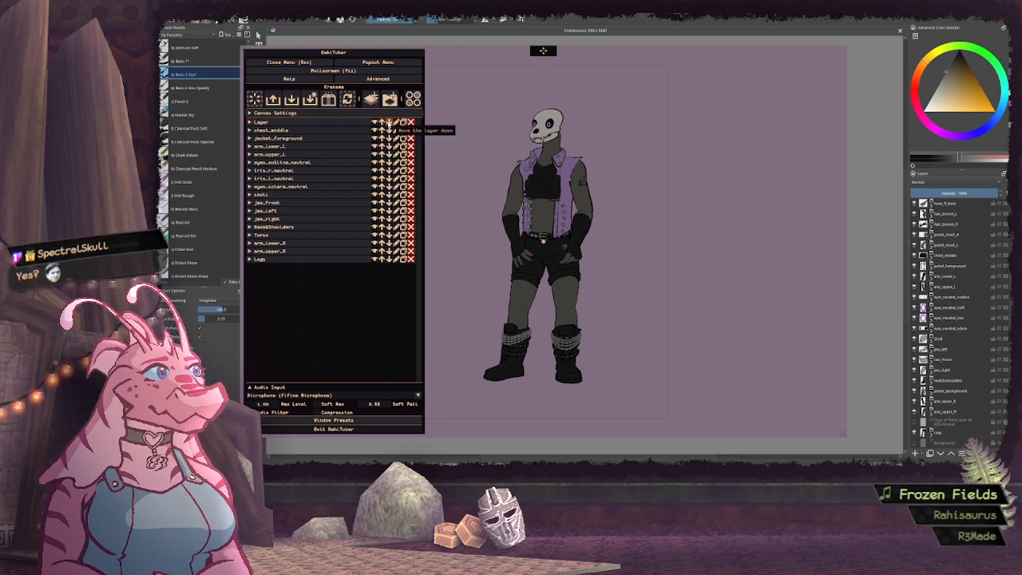
pyautogui.click(396, 123)
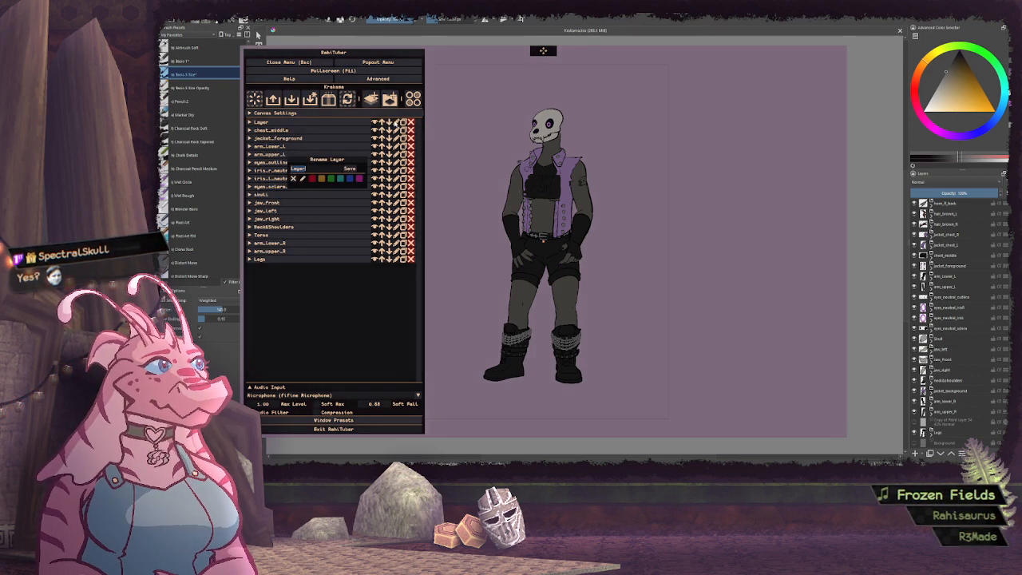
pyautogui.write('jacket_chest_L')
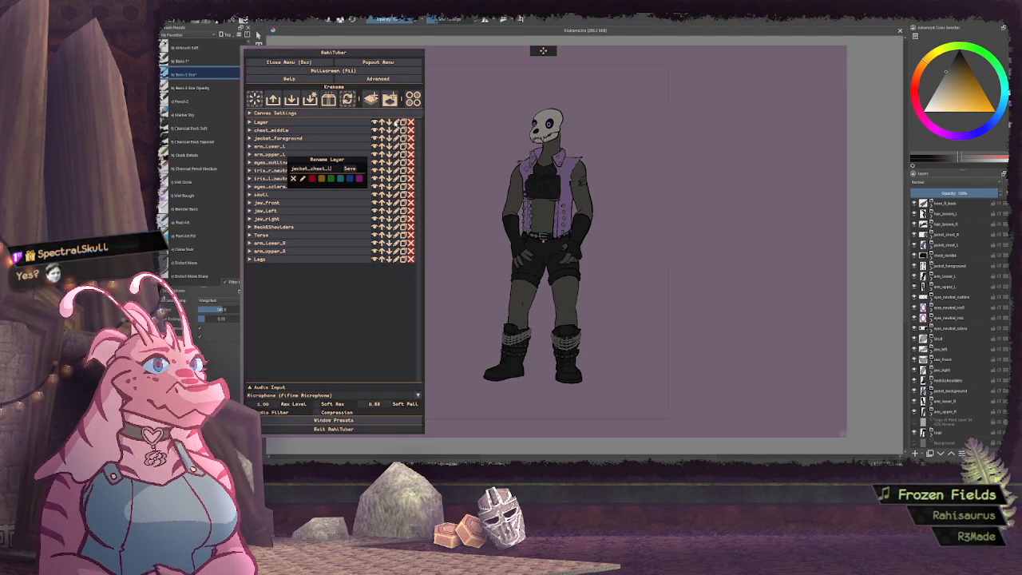
pyautogui.press('Return')
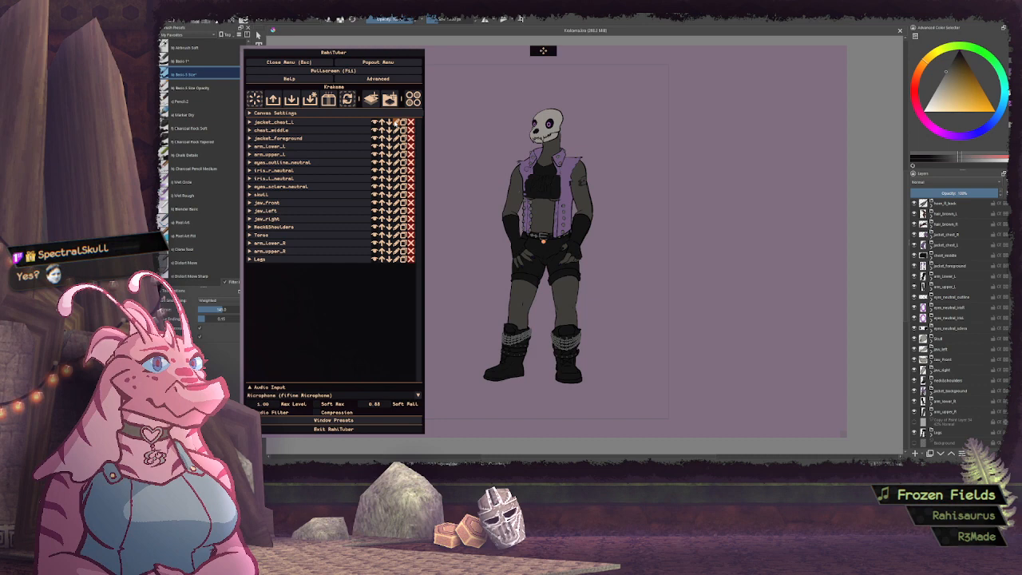
# Import the jacket_chest_L.png sprite as the idle image of the jacket_chest_l layer
pyautogui.click(314, 123)
pyautogui.click(276, 158)
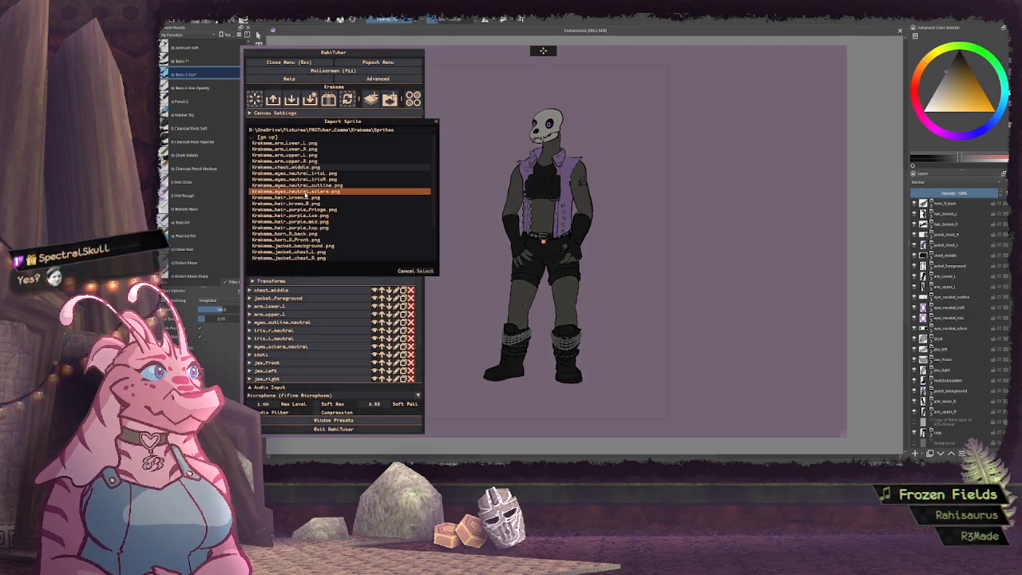
pyautogui.scroll(-2, 315, 200)
pyautogui.click(312, 228)
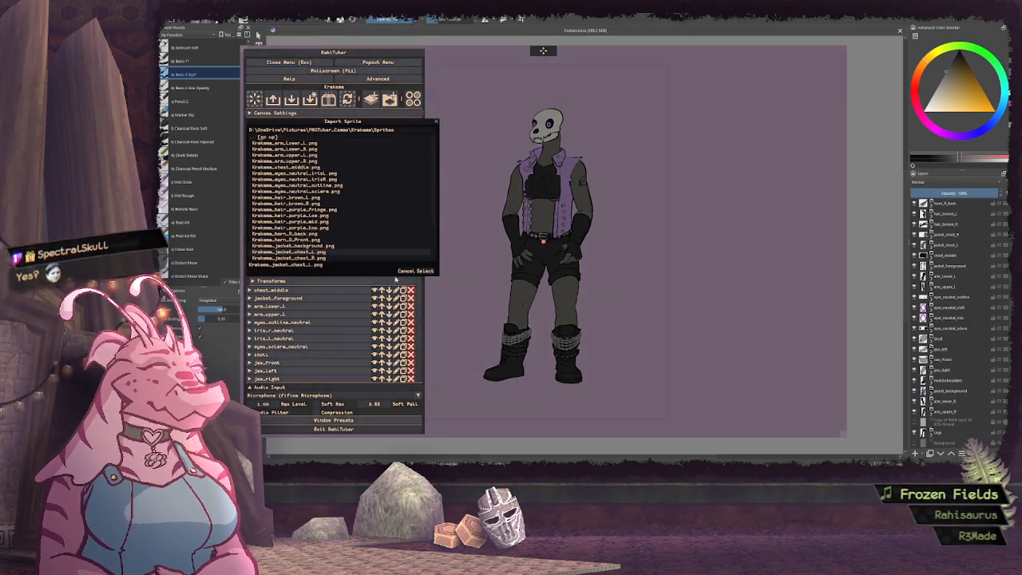
pyautogui.click(425, 270)
# Set the motion inheritance of the jacket_chest_l layer to Torso
pyautogui.click(396, 264)
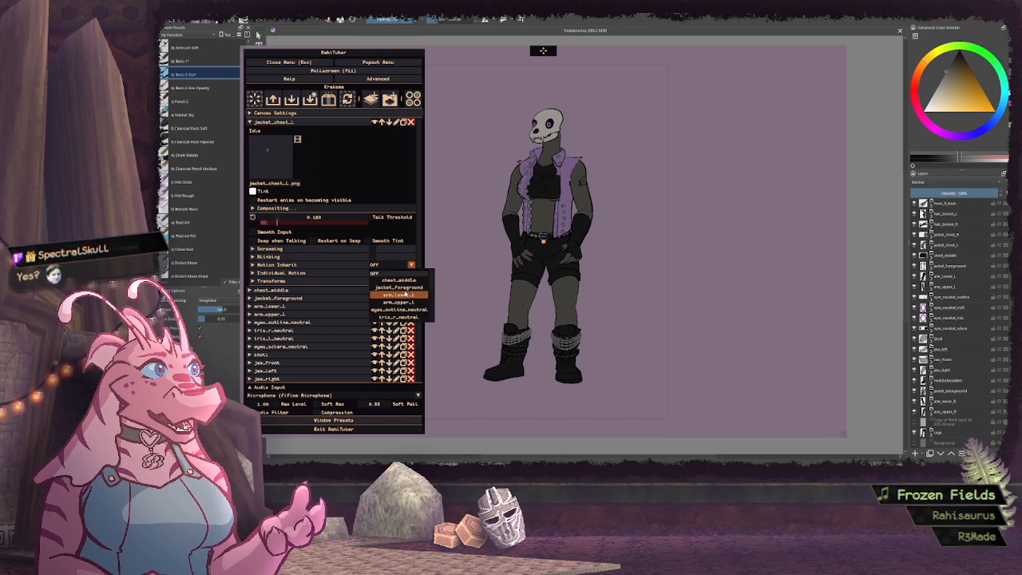
pyautogui.click(397, 297)
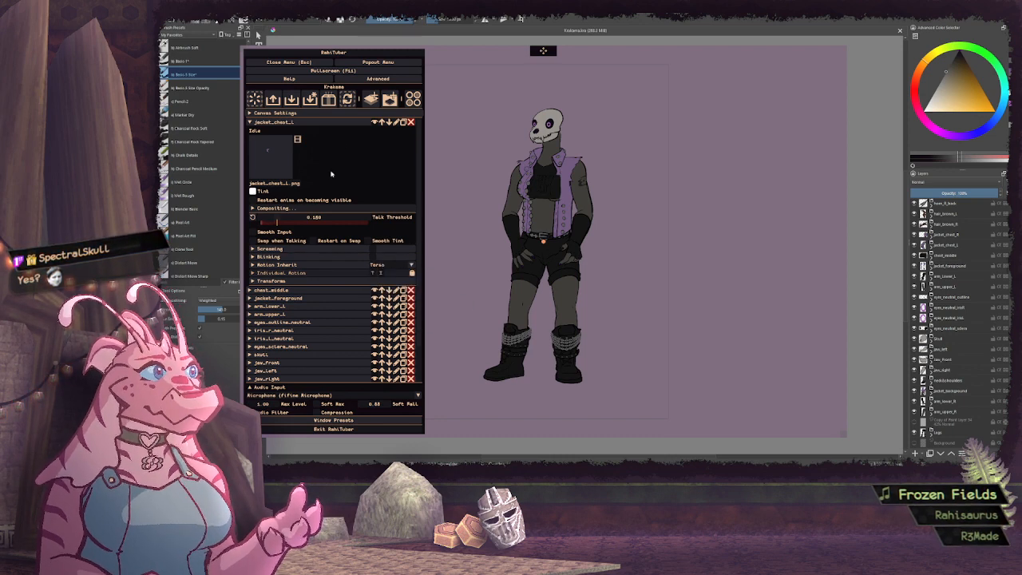
pyautogui.click(342, 124)
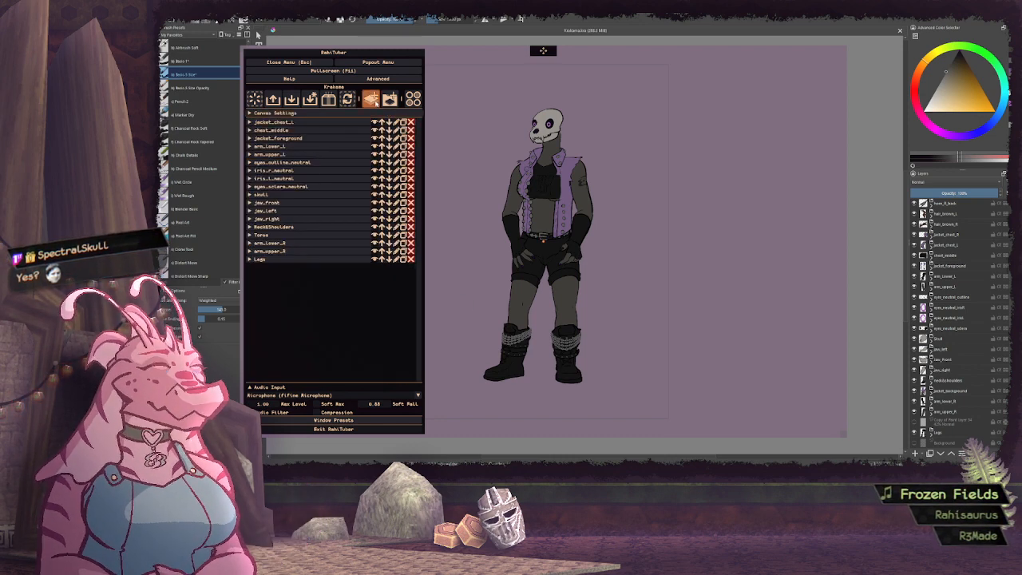
# Add a new layer above jacket_chest_l and rename it as jacket_chest_r
pyautogui.click(371, 99)
pyautogui.click(325, 123)
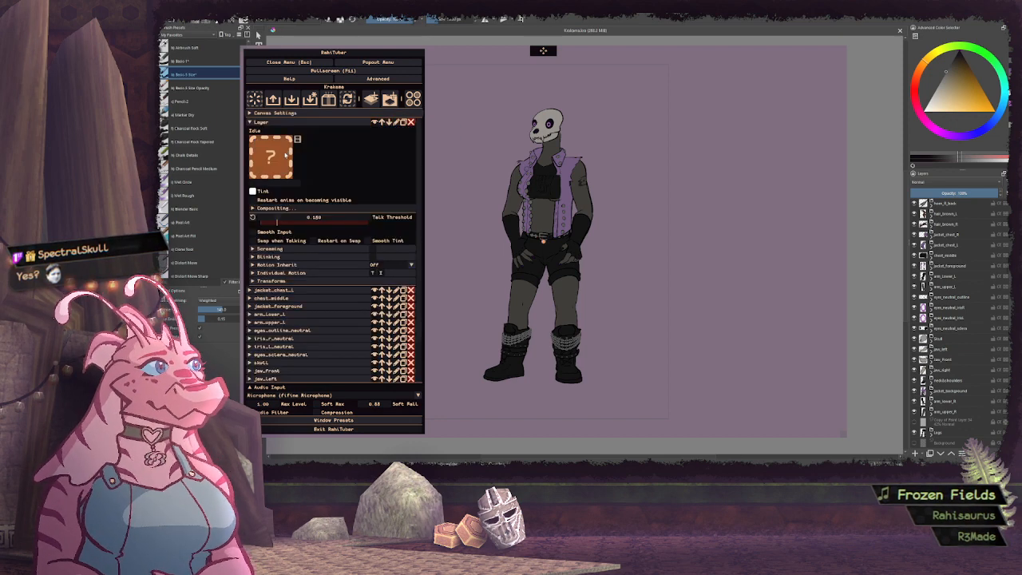
pyautogui.click(398, 121)
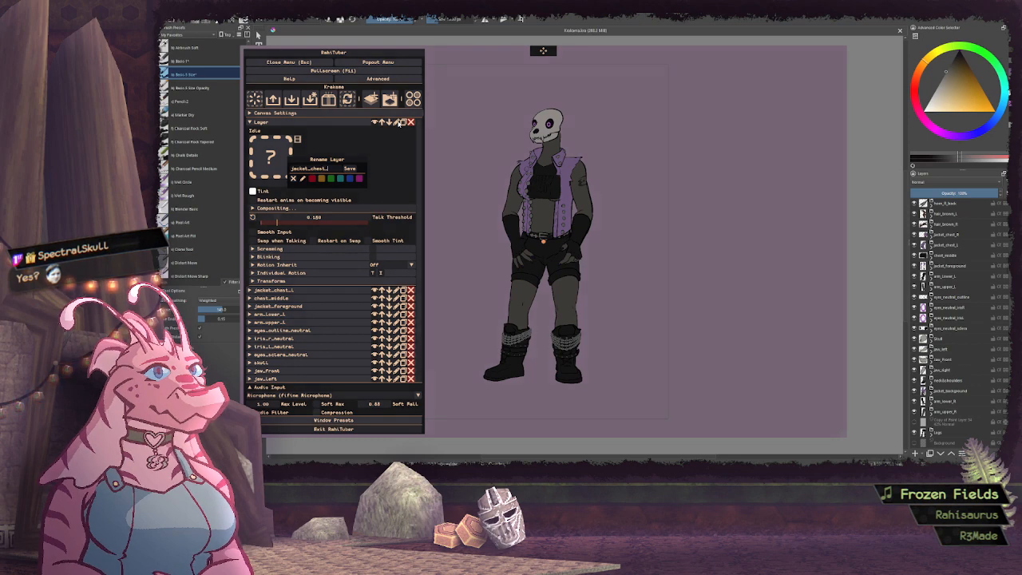
pyautogui.press('Return')
# Import the jacket_chest_R.png sprite as the idle image of the jacket_chest_r layer
pyautogui.click(326, 123)
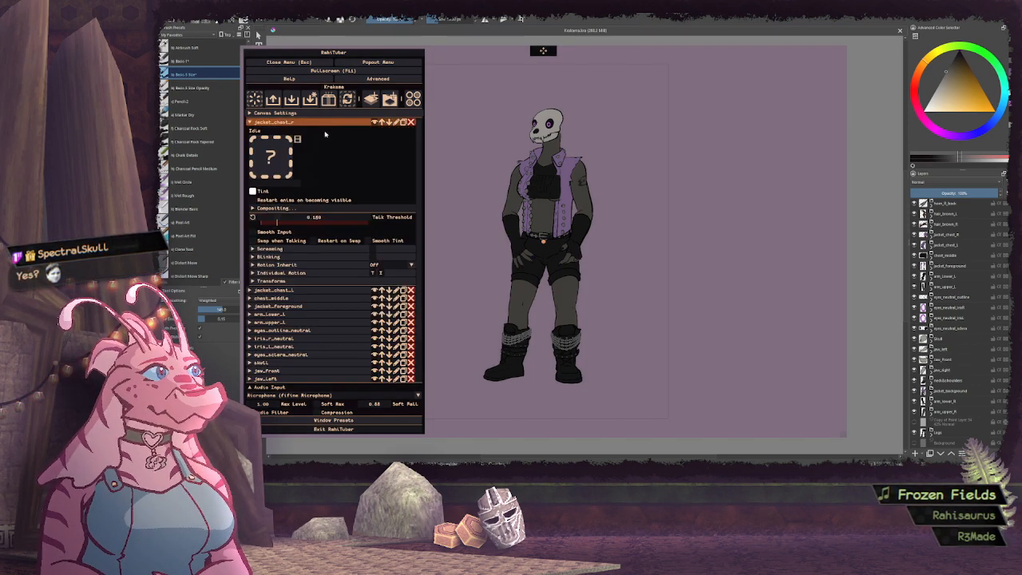
pyautogui.click(271, 157)
pyautogui.click(326, 233)
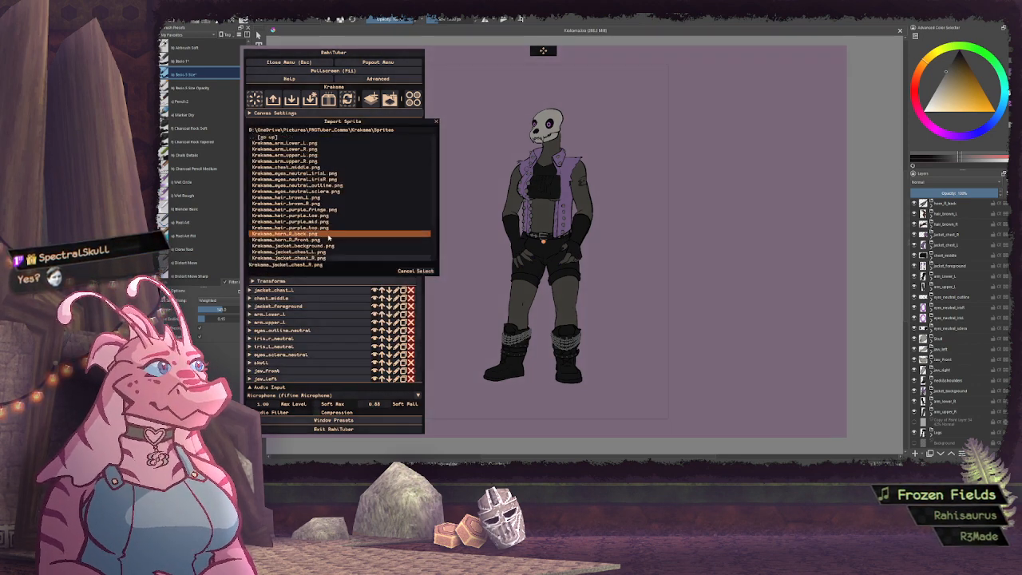
pyautogui.click(426, 272)
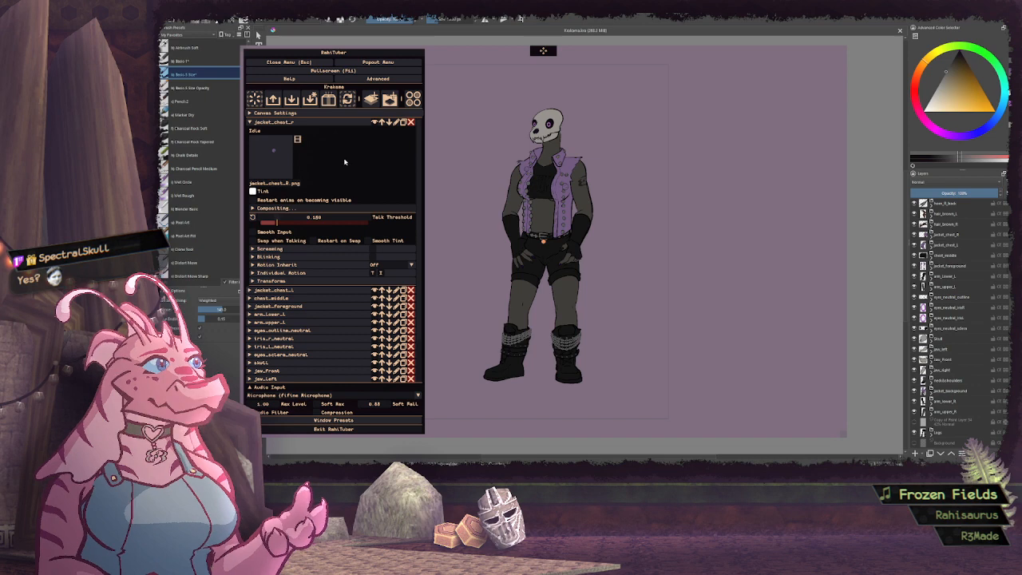
# Set the motion inheritance of the jacket_chest_r layer to Torso
pyautogui.click(411, 264)
pyautogui.scroll(-5, 403, 297)
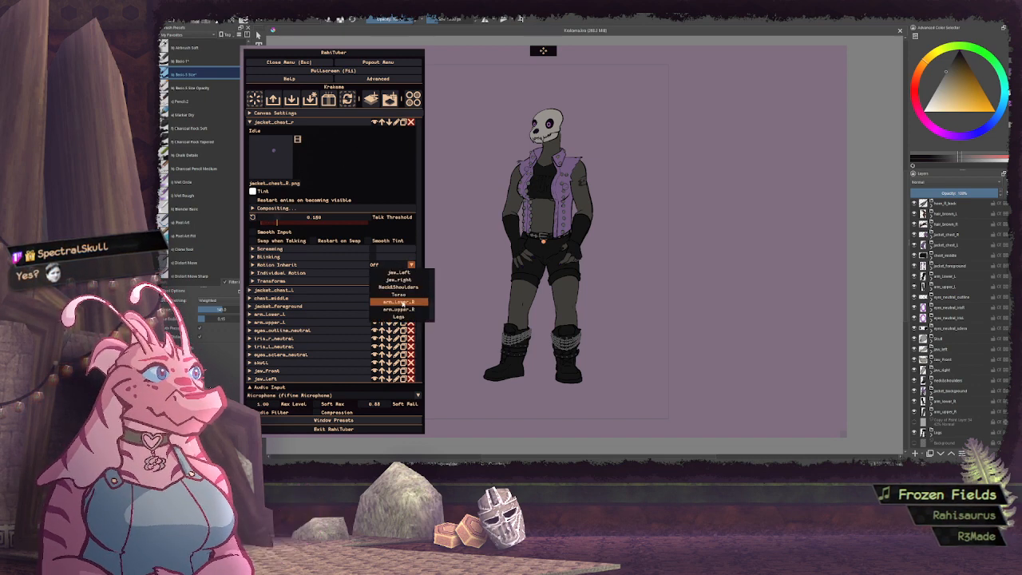
pyautogui.click(399, 295)
pyautogui.click(271, 122)
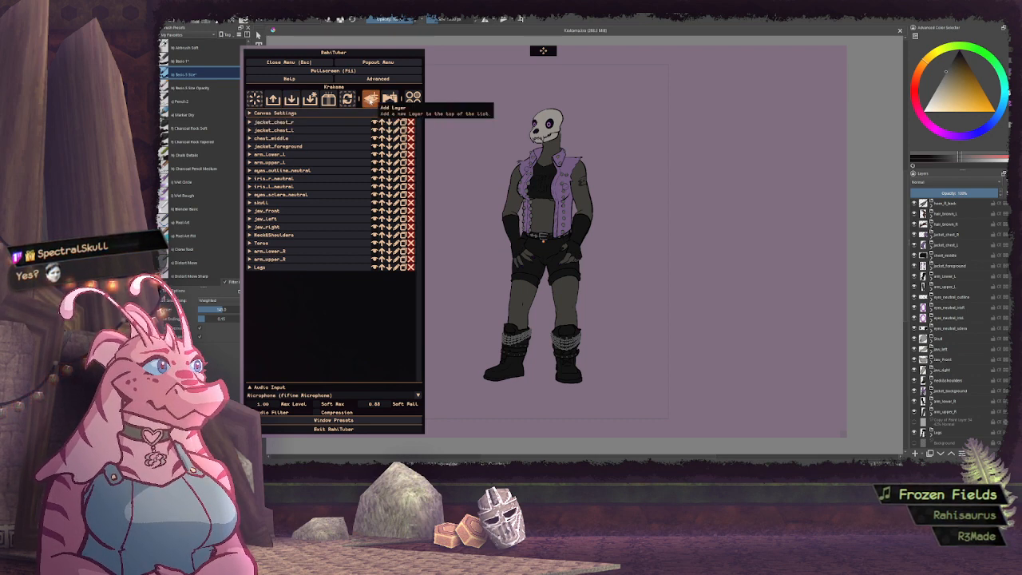
# Add a new layer above jacket_chest_r and rename it as hair_brown_R
pyautogui.scroll(3, 969, 251)
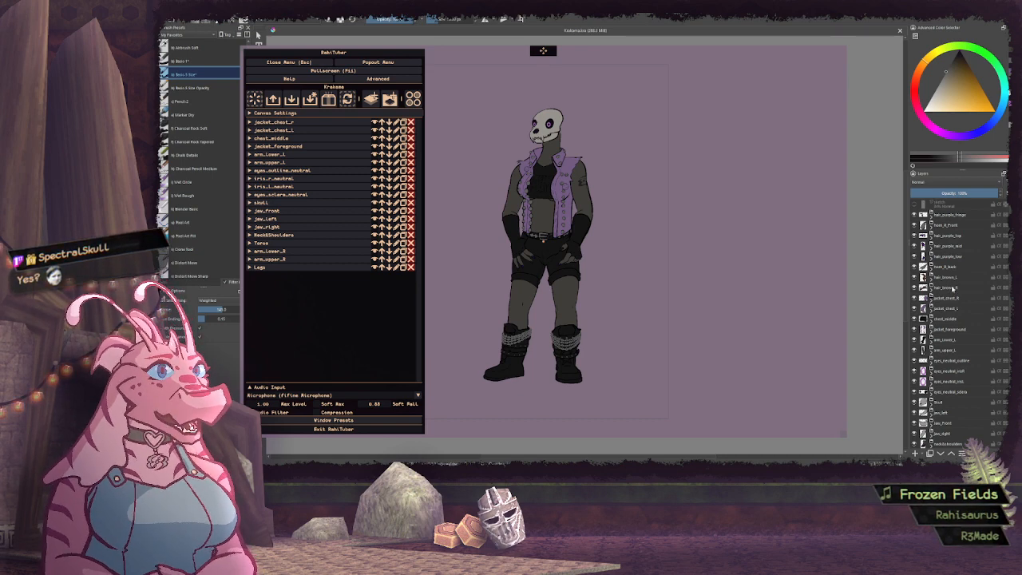
pyautogui.click(370, 97)
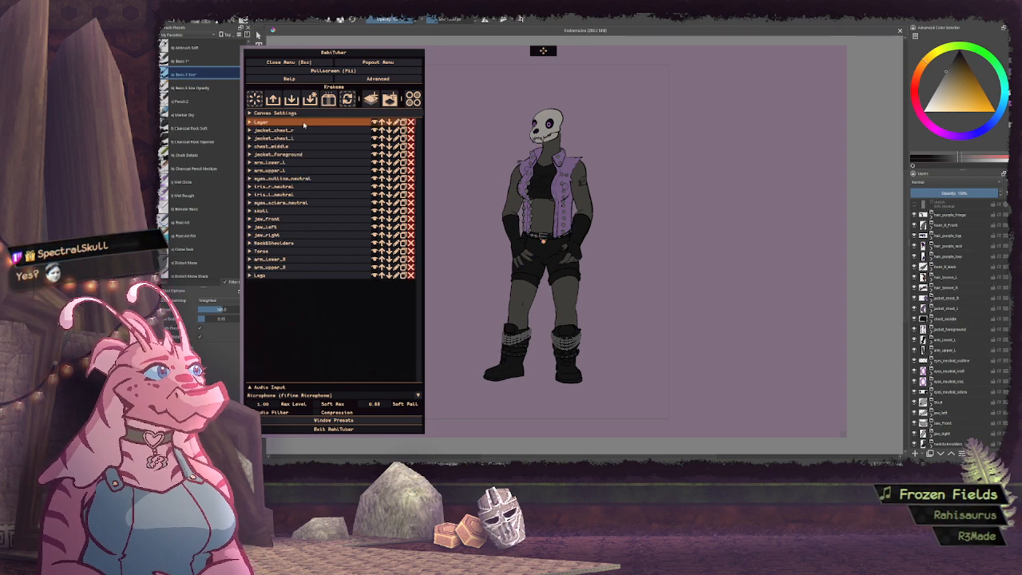
pyautogui.click(303, 123)
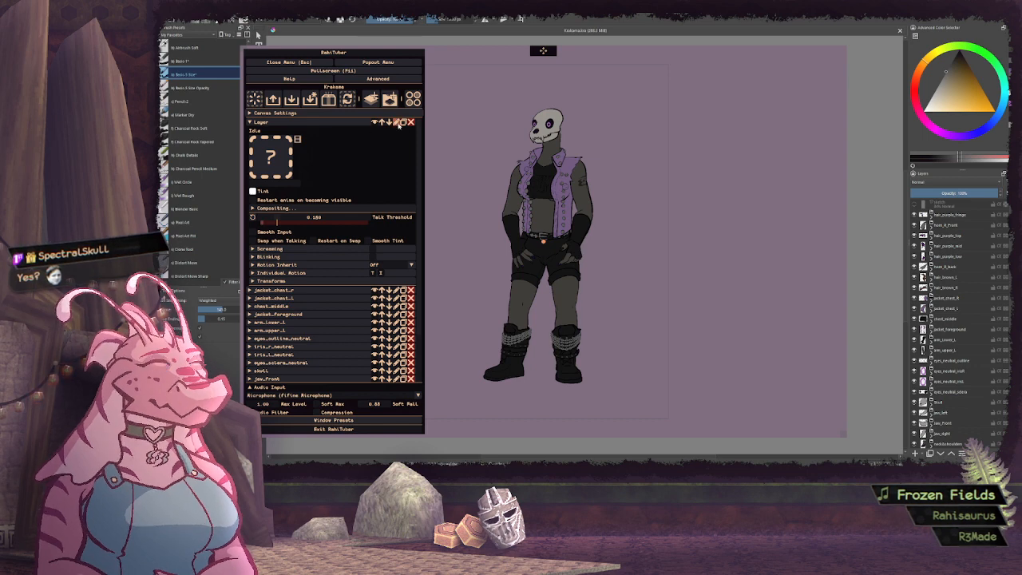
pyautogui.click(397, 122)
pyautogui.write('hair_br')
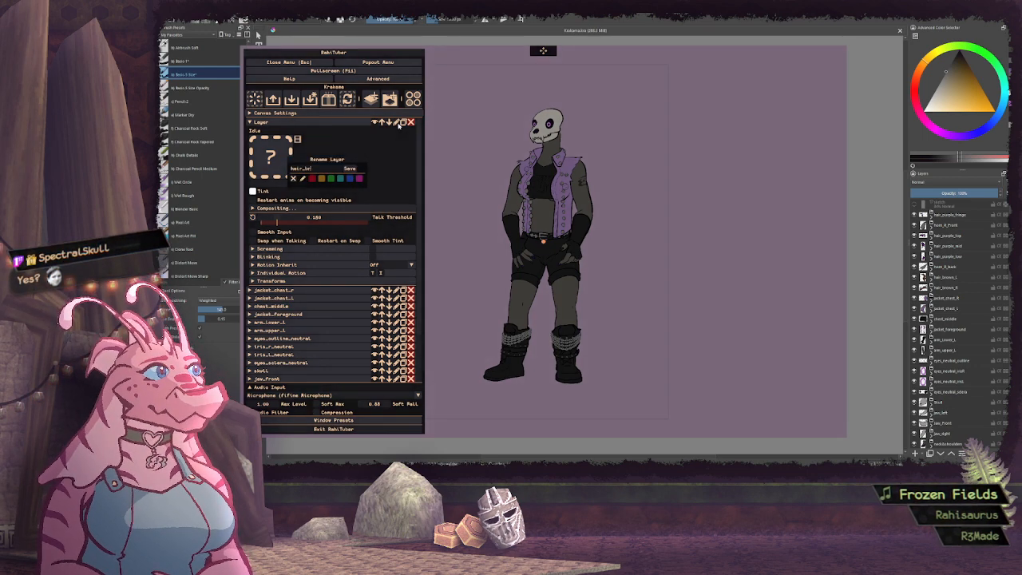
pyautogui.write('own_R')
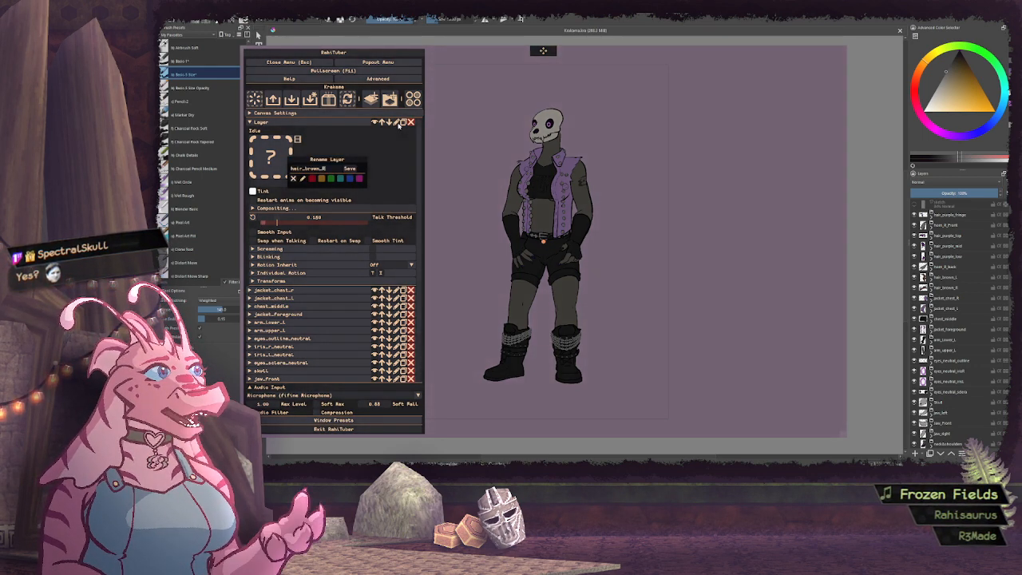
pyautogui.press('Return')
# Import the hair_brown_R.png sprite as the idle image of the hair_brown_R layer
pyautogui.click(366, 121)
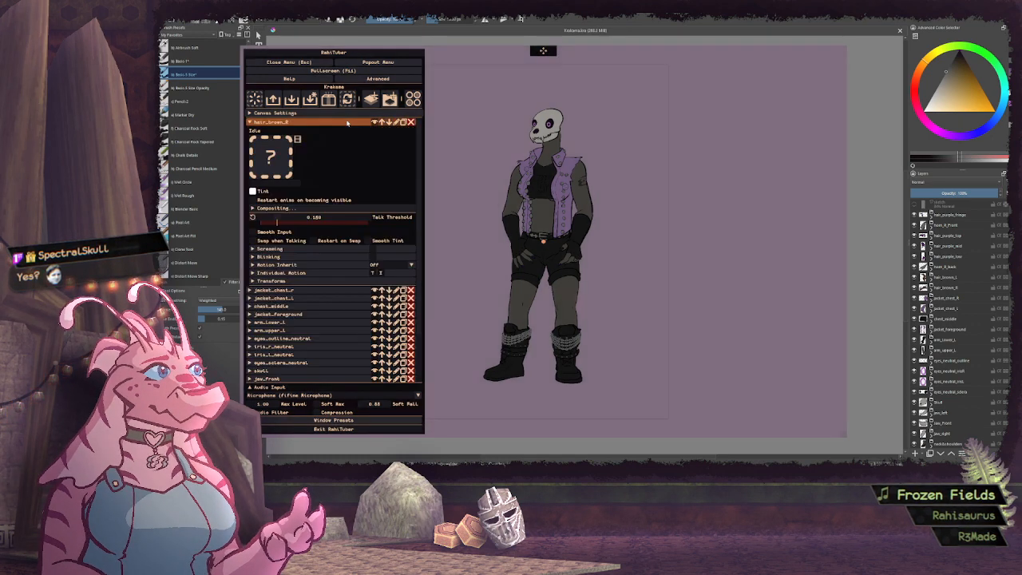
pyautogui.click(271, 157)
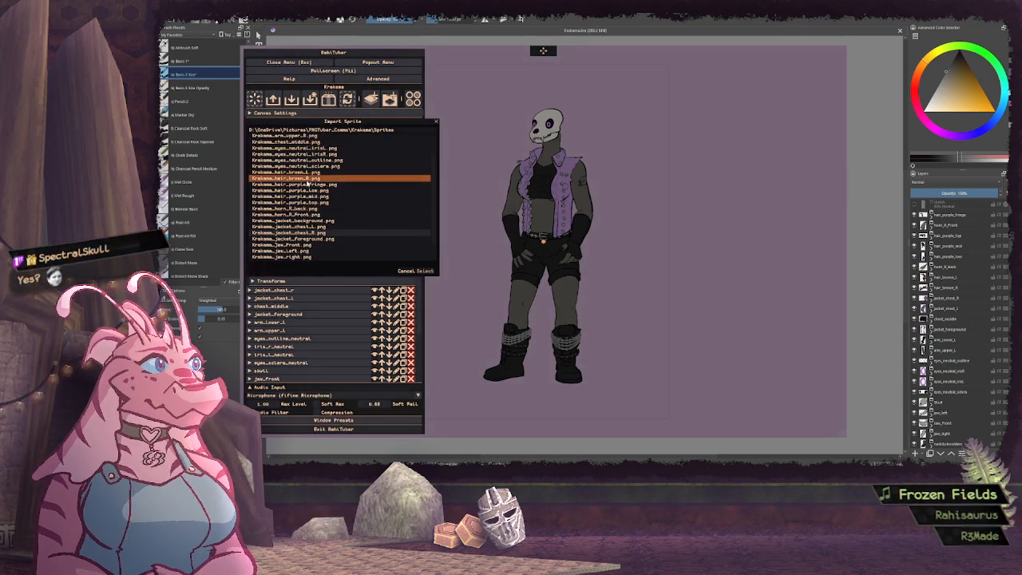
pyautogui.click(307, 180)
pyautogui.click(424, 271)
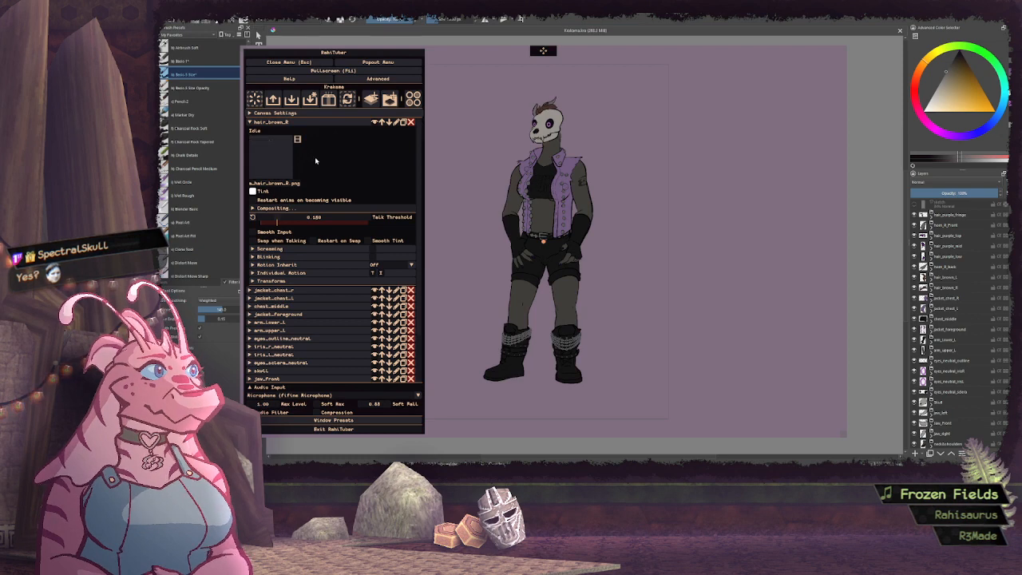
pyautogui.click(328, 124)
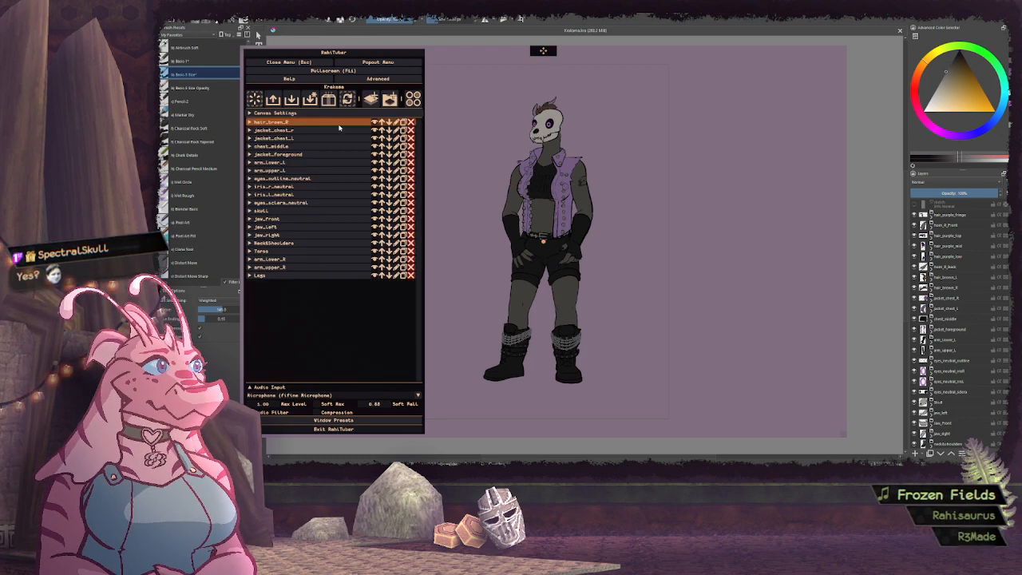
# Set the motion inheritance of the hair_brown_R layer to skull
pyautogui.click(340, 124)
pyautogui.click(391, 266)
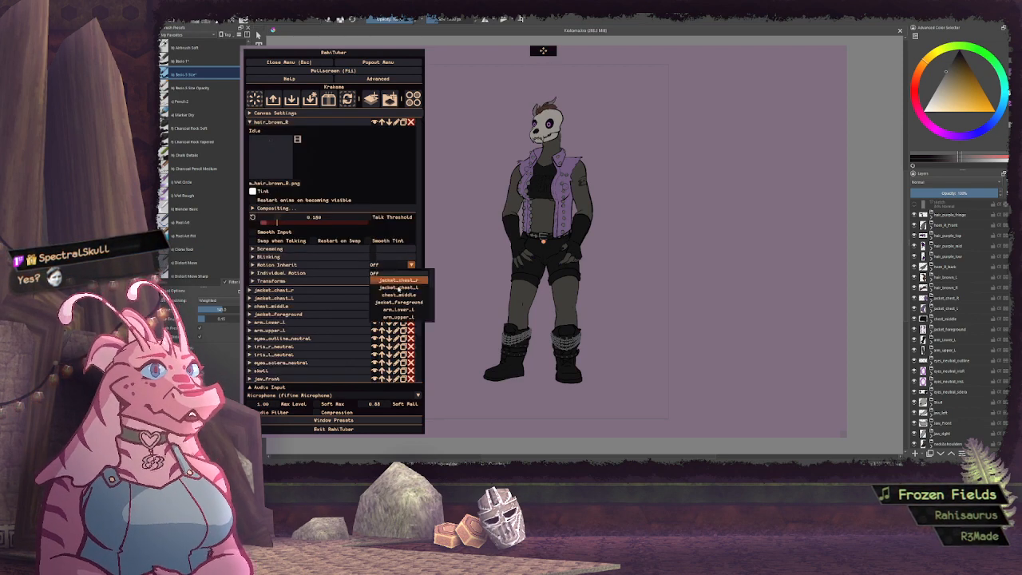
pyautogui.click(404, 277)
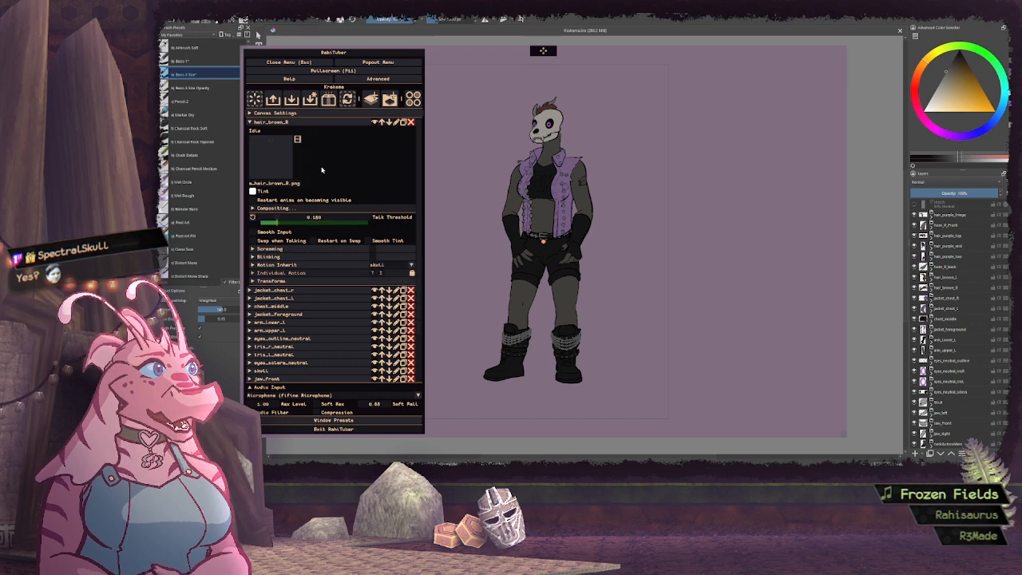
pyautogui.click(327, 124)
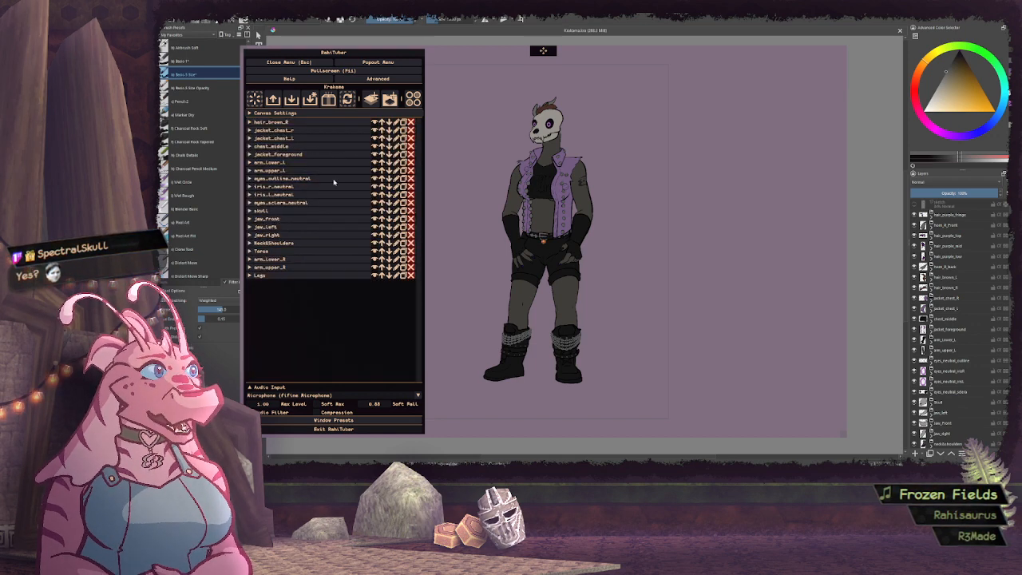
# Mark the skull and Torso layers with the orange-yellow layer colour, keeping their names
pyautogui.click(396, 210)
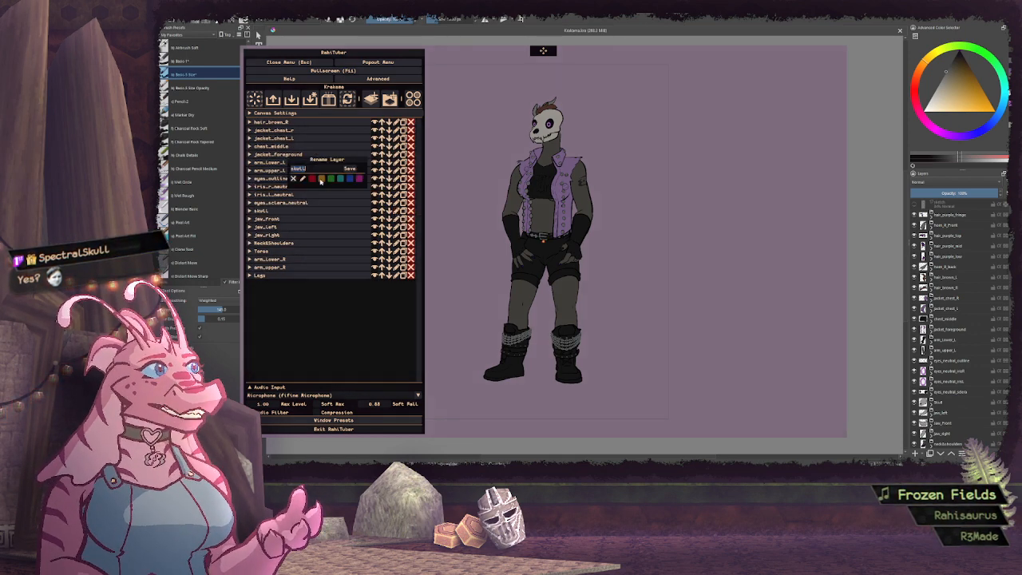
pyautogui.click(350, 168)
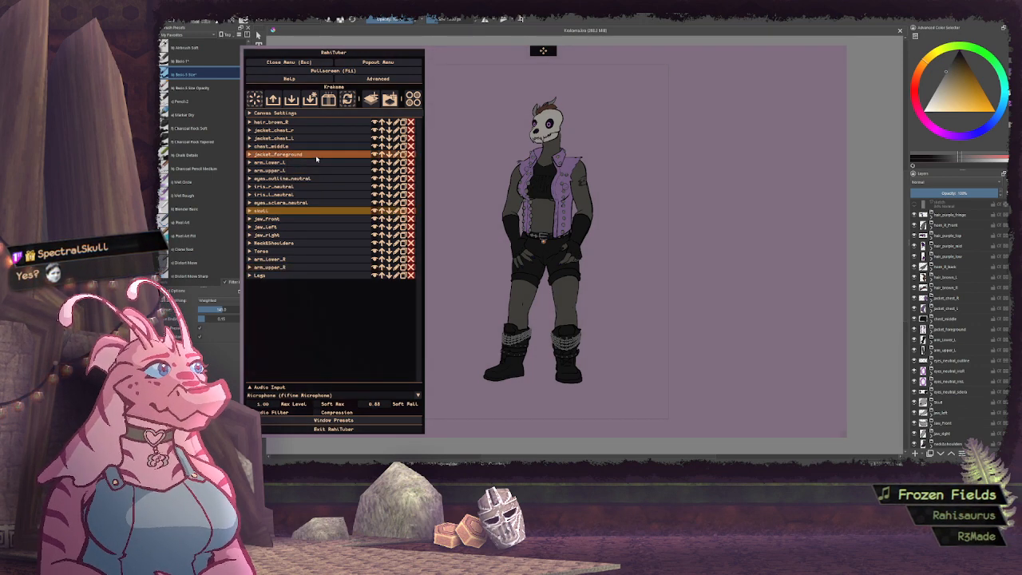
pyautogui.click(396, 251)
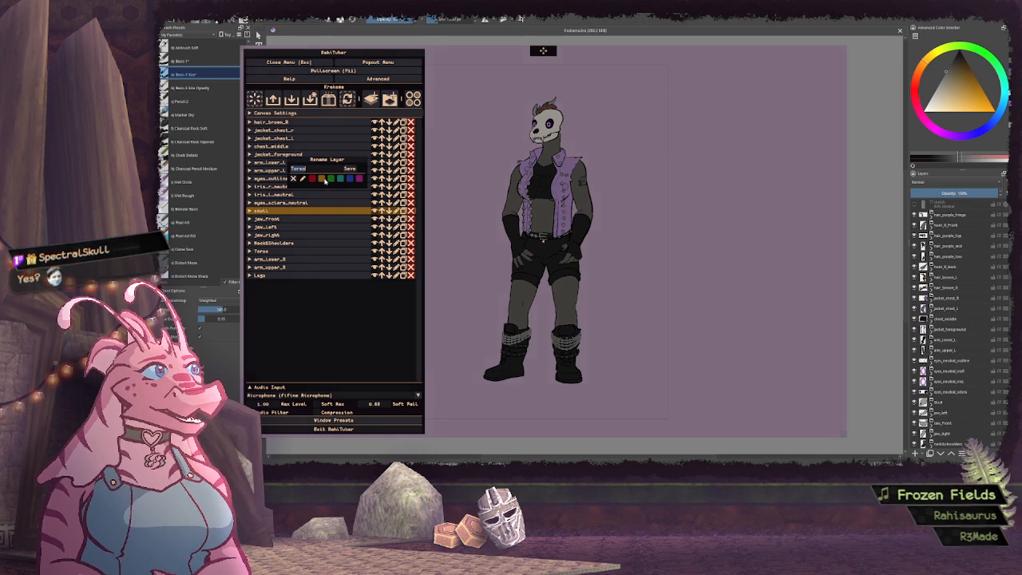
pyautogui.click(349, 168)
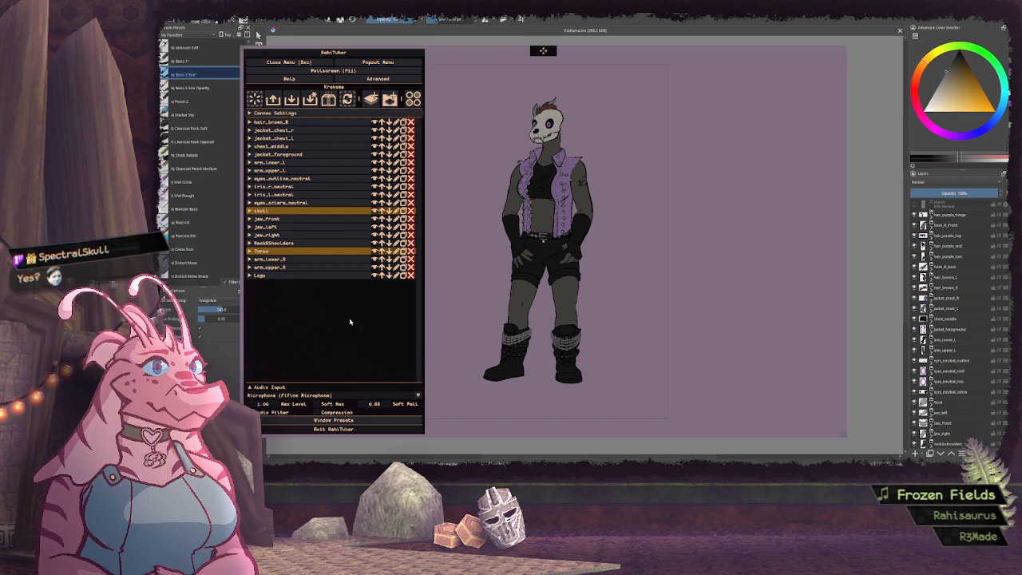
# Add a new layer above hair_brown_R and rename it as hair_brown_L
pyautogui.click(371, 98)
pyautogui.click(396, 122)
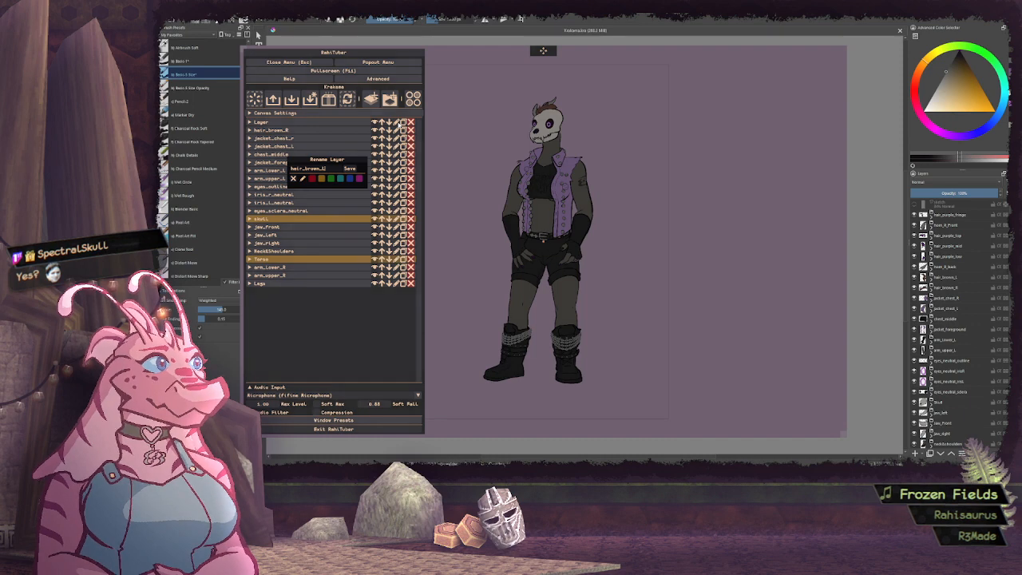
pyautogui.click(354, 168)
# Import the hair_brown_L.png sprite as the idle image of the hair_brown_L layer
pyautogui.click(335, 123)
pyautogui.click(277, 158)
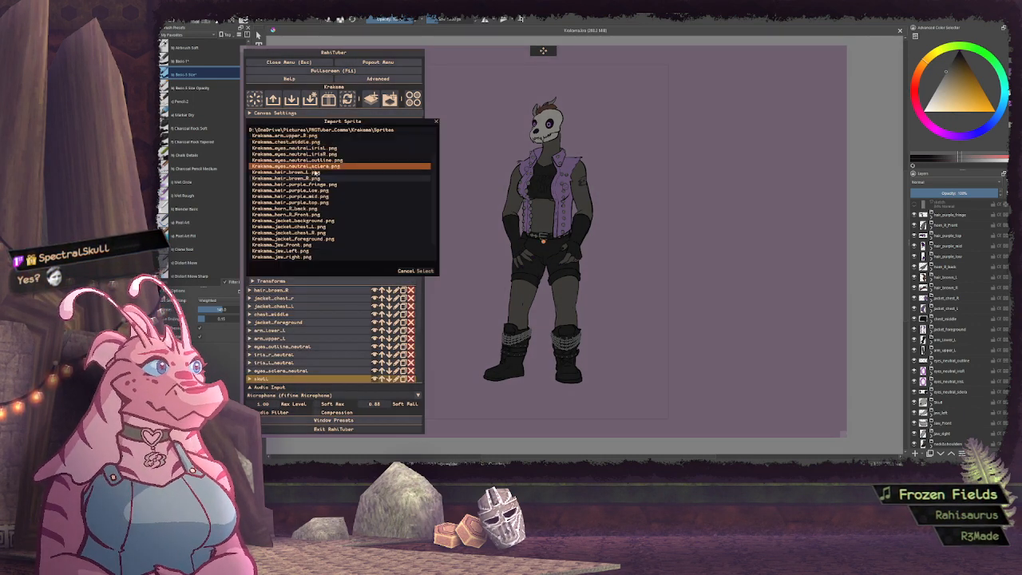
pyautogui.click(310, 173)
pyautogui.click(424, 271)
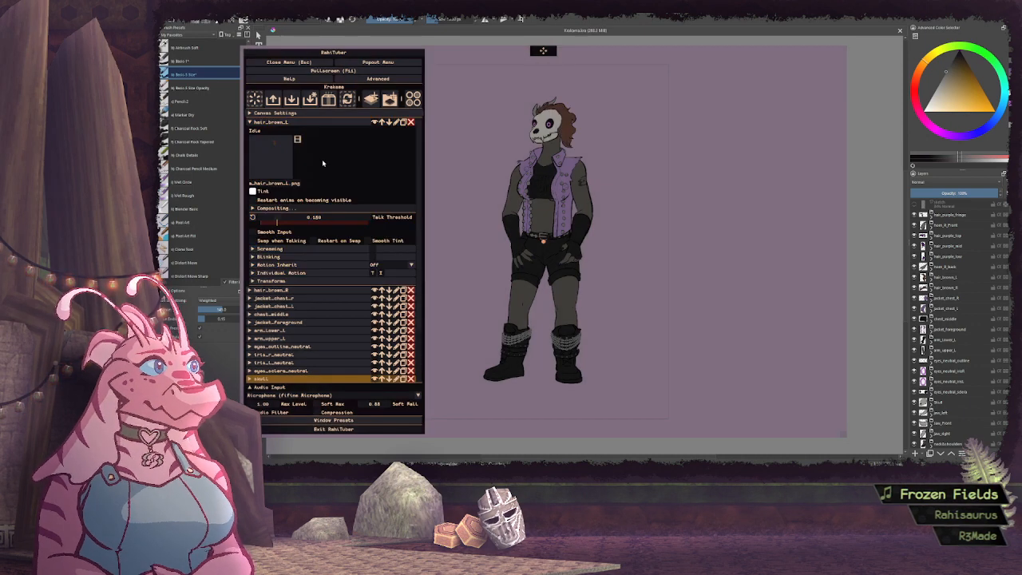
# Set the motion inheritance of the hair_brown_L layer to skull and collapse its settings
pyautogui.click(410, 264)
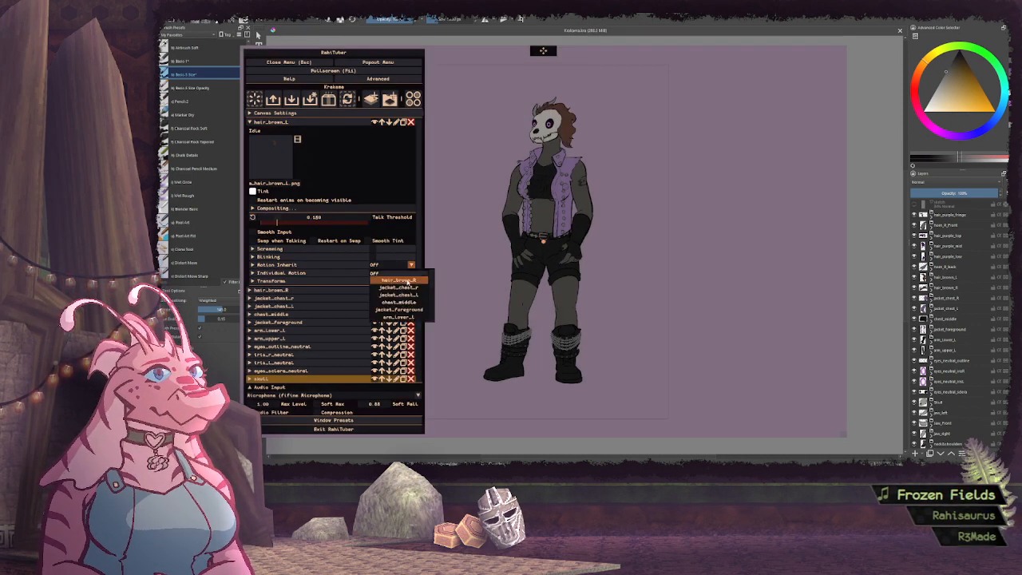
pyautogui.click(399, 282)
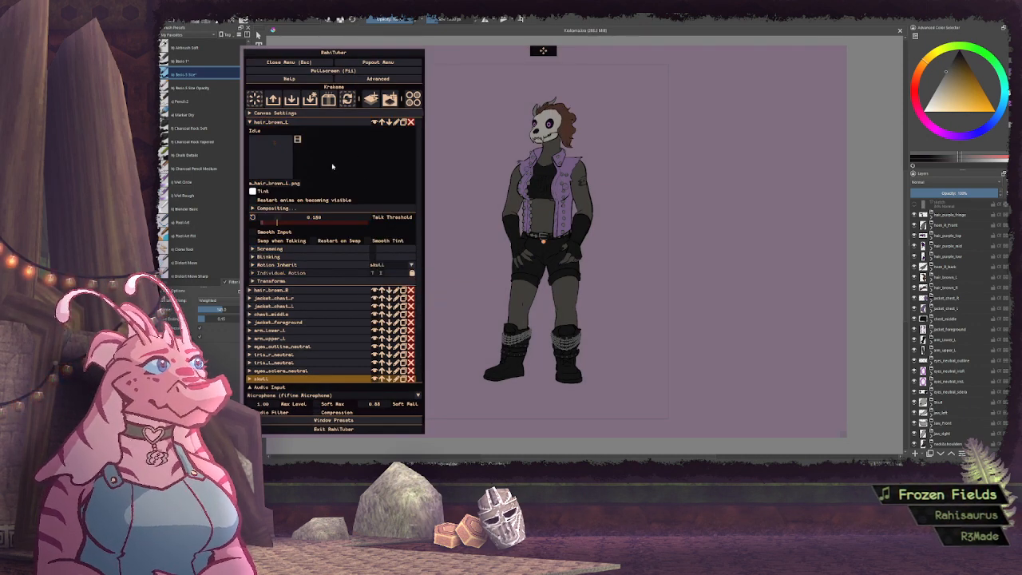
pyautogui.click(310, 122)
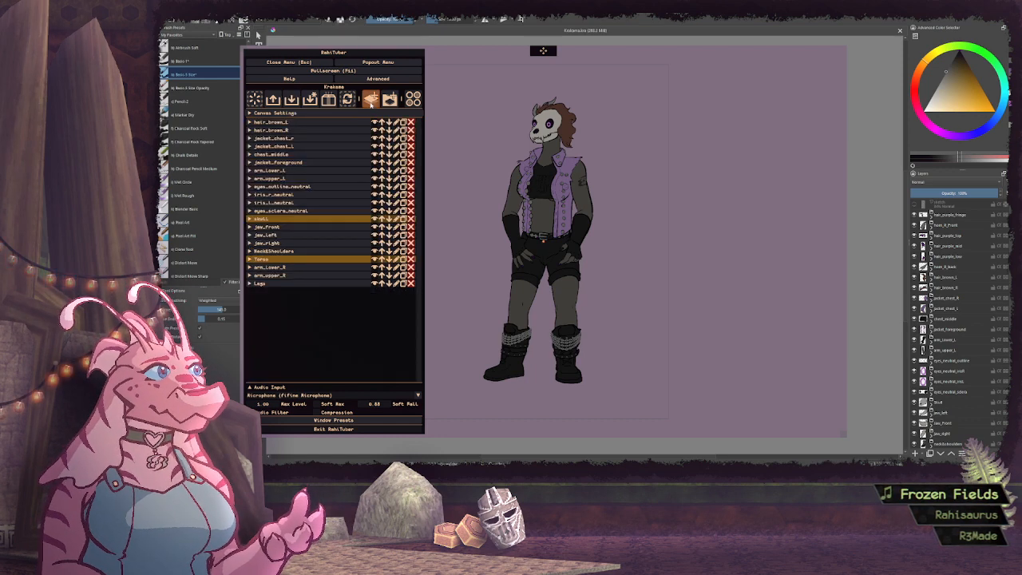
# Add a new layer above hair_brown_L and rename it as horn_R_back
pyautogui.click(372, 99)
pyautogui.click(359, 124)
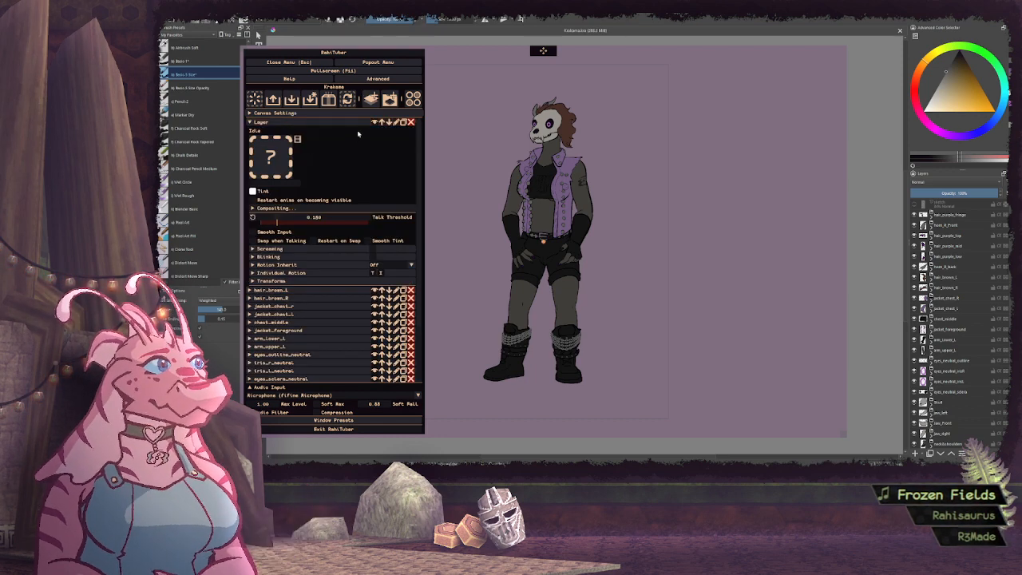
pyautogui.click(358, 122)
pyautogui.click(396, 123)
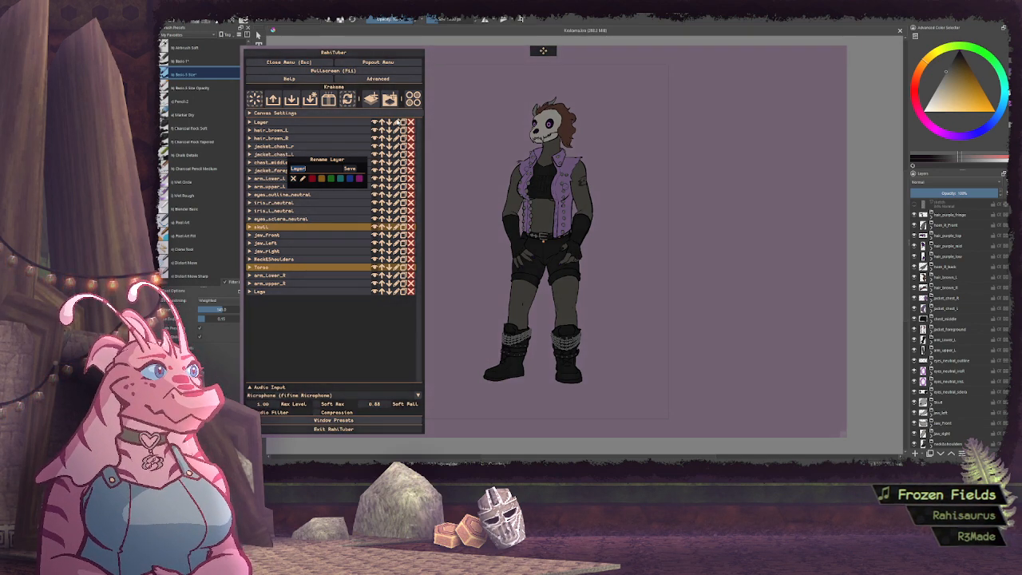
pyautogui.write('horn_R_')
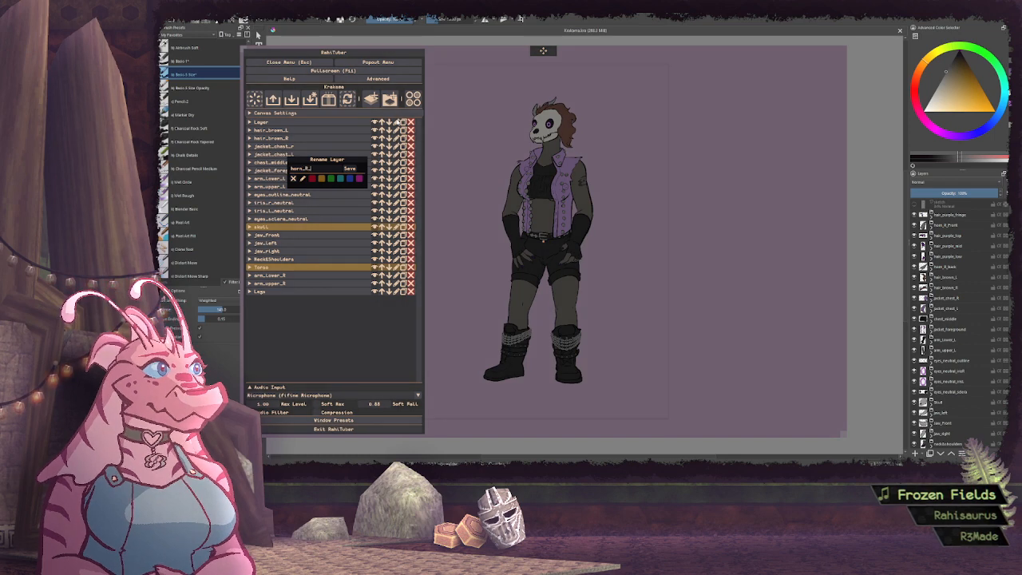
pyautogui.write('back')
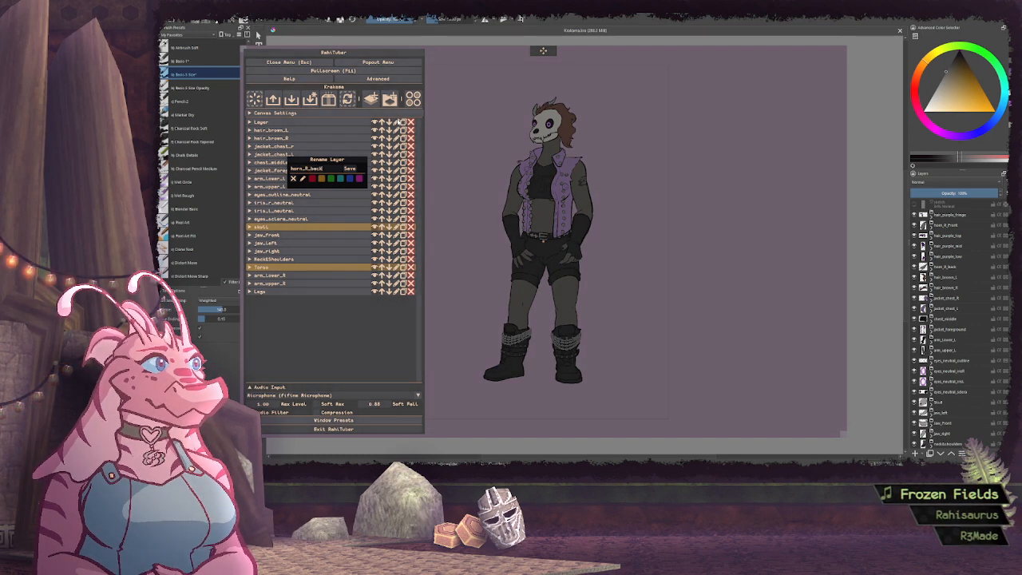
pyautogui.press('Return')
# Set the motion inheritance of the horn_R_back layer to skull
pyautogui.click(303, 121)
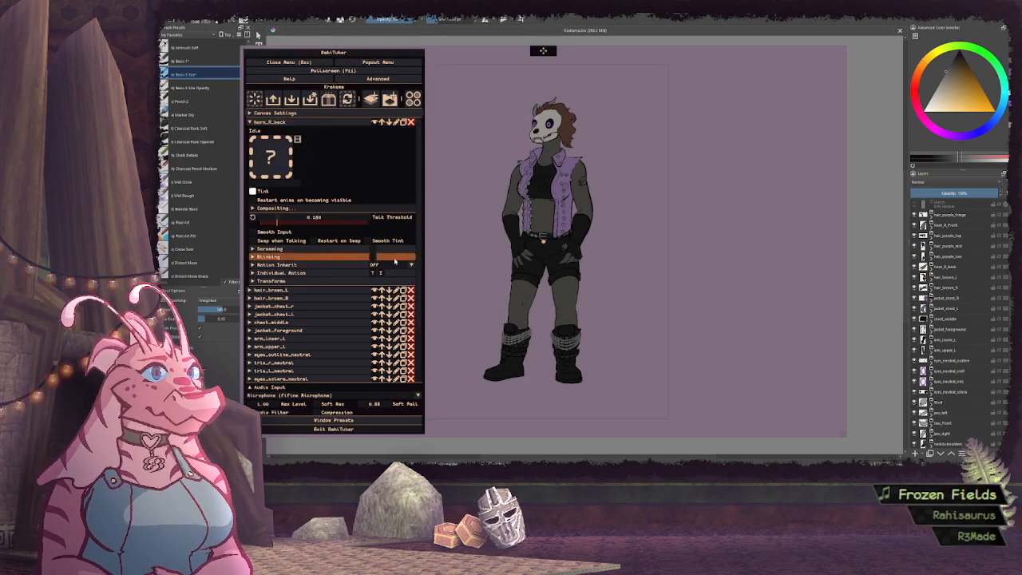
pyautogui.click(394, 265)
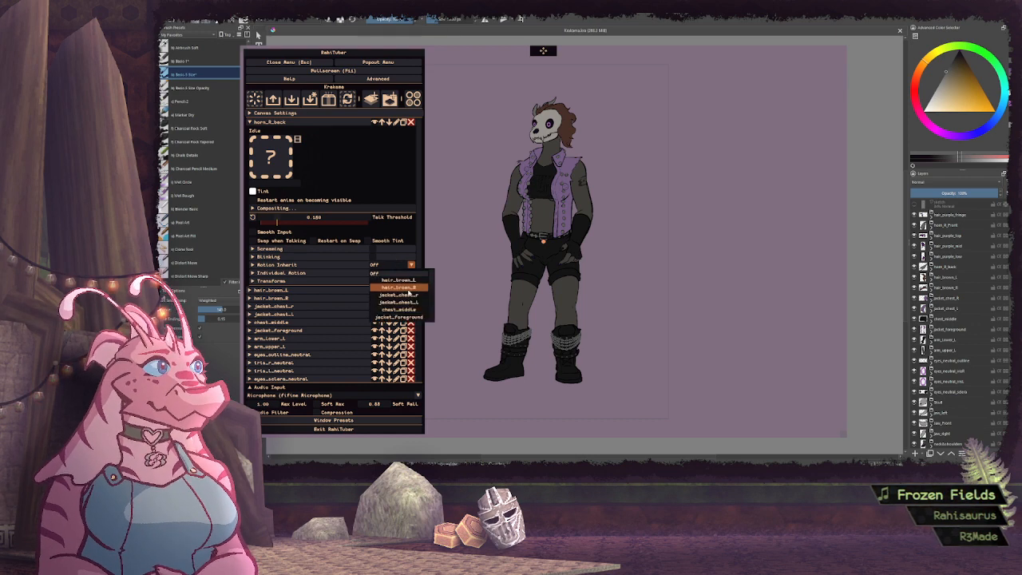
pyautogui.scroll(-3, 407, 295)
pyautogui.click(403, 291)
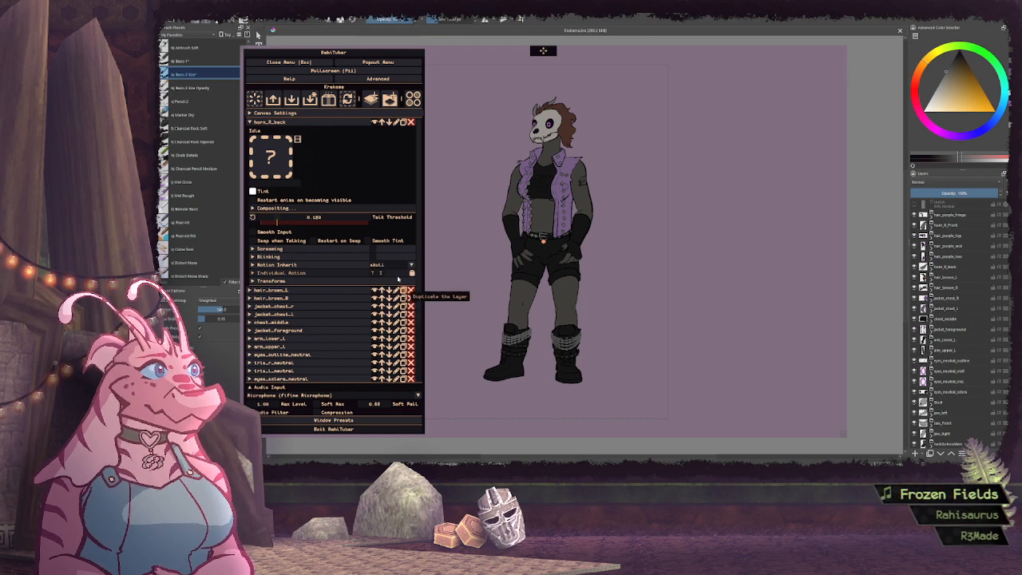
# Import the horn_R_back.png sprite as the idle image of the horn_R_back layer and collapse its settings
pyautogui.click(271, 157)
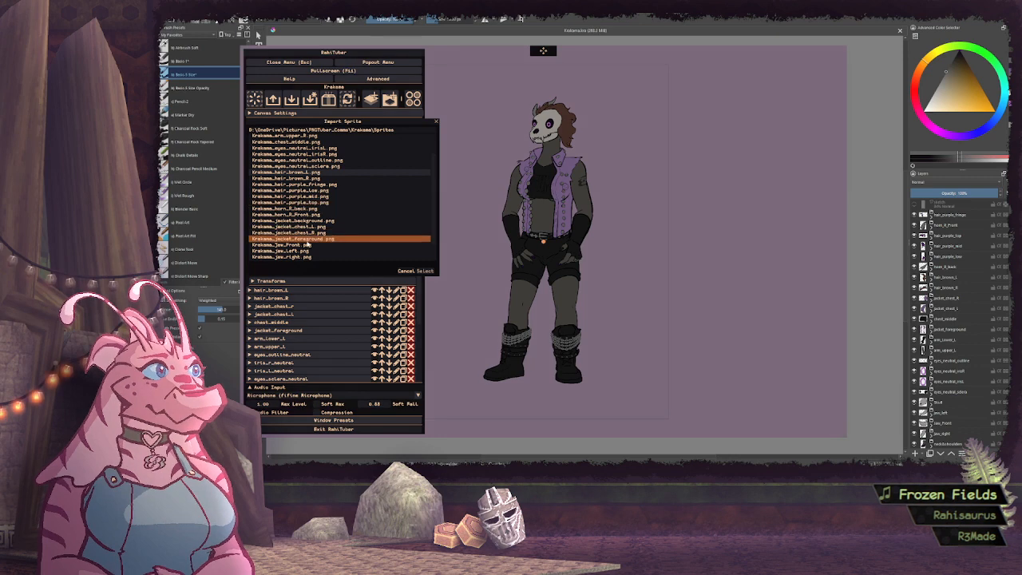
pyautogui.click(305, 210)
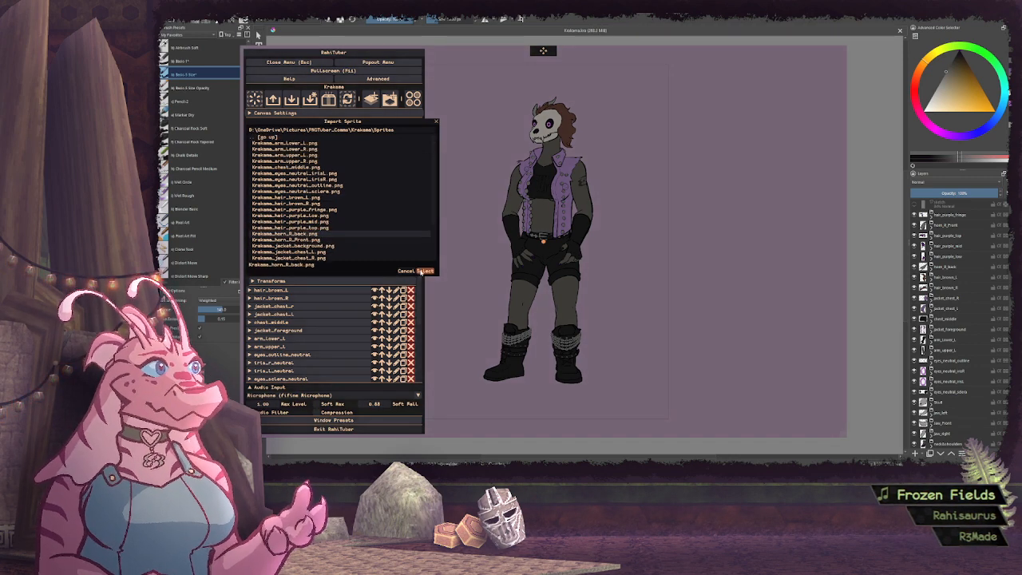
pyautogui.click(425, 271)
pyautogui.click(272, 121)
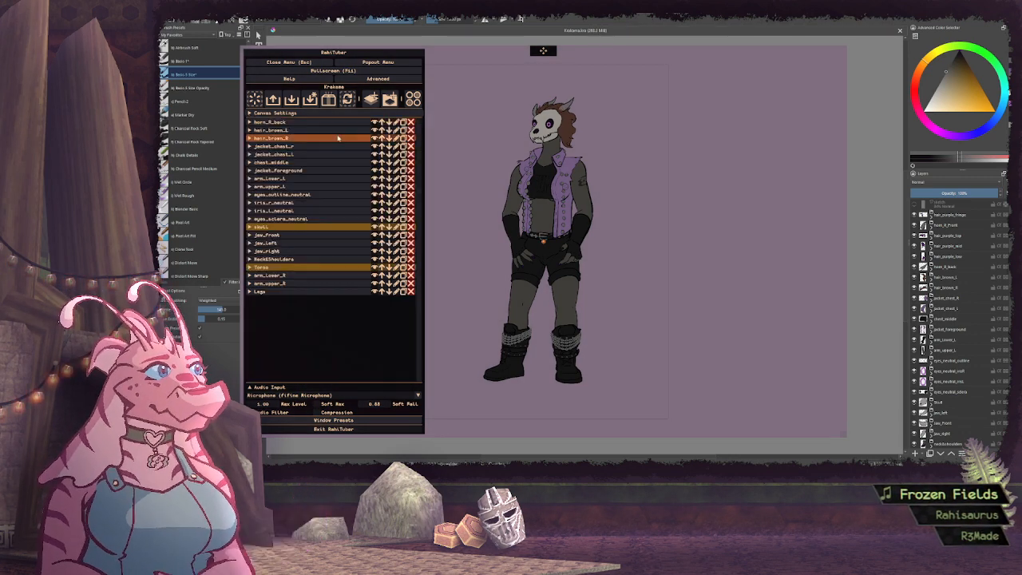
# Add a new layer above horn_R_back and rename it as hair_purple_low
pyautogui.click(369, 98)
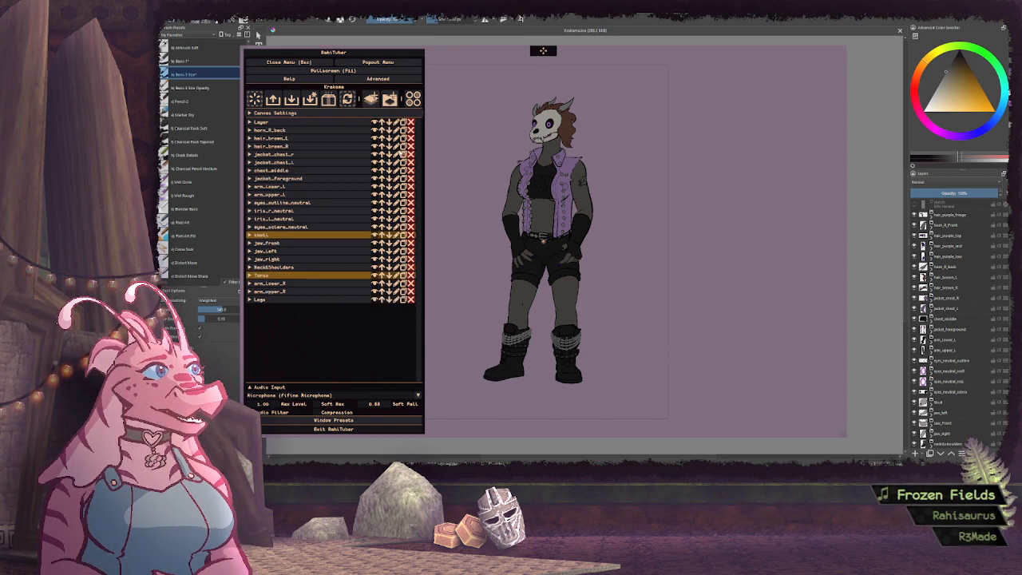
pyautogui.click(317, 122)
pyautogui.click(395, 124)
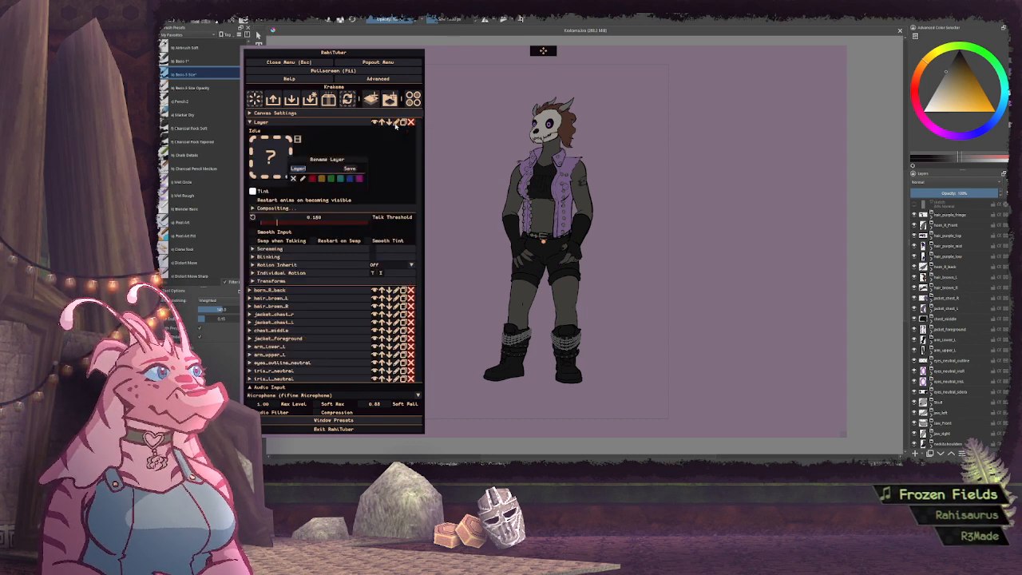
pyautogui.write('hair_')
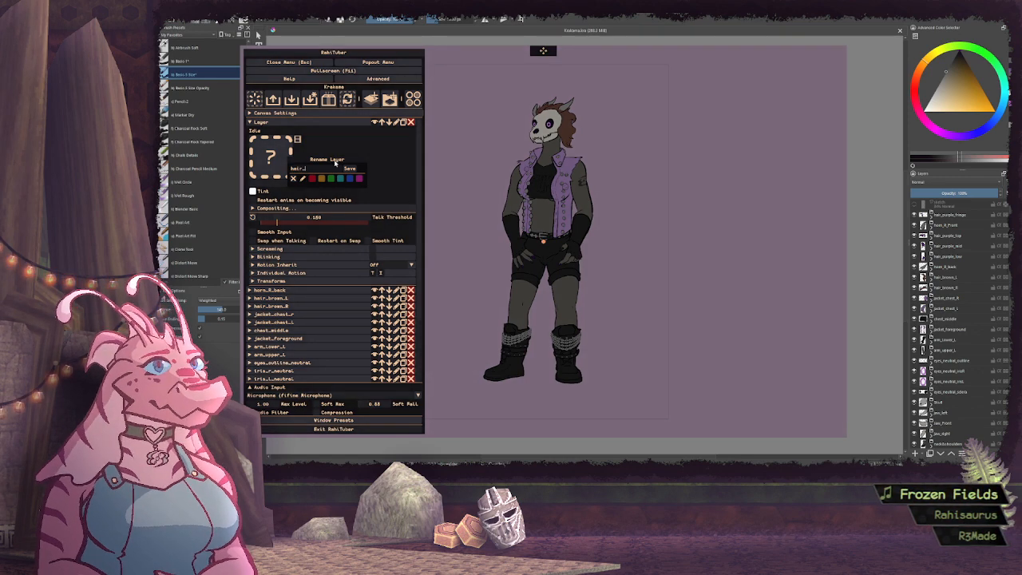
pyautogui.write('purple_low')
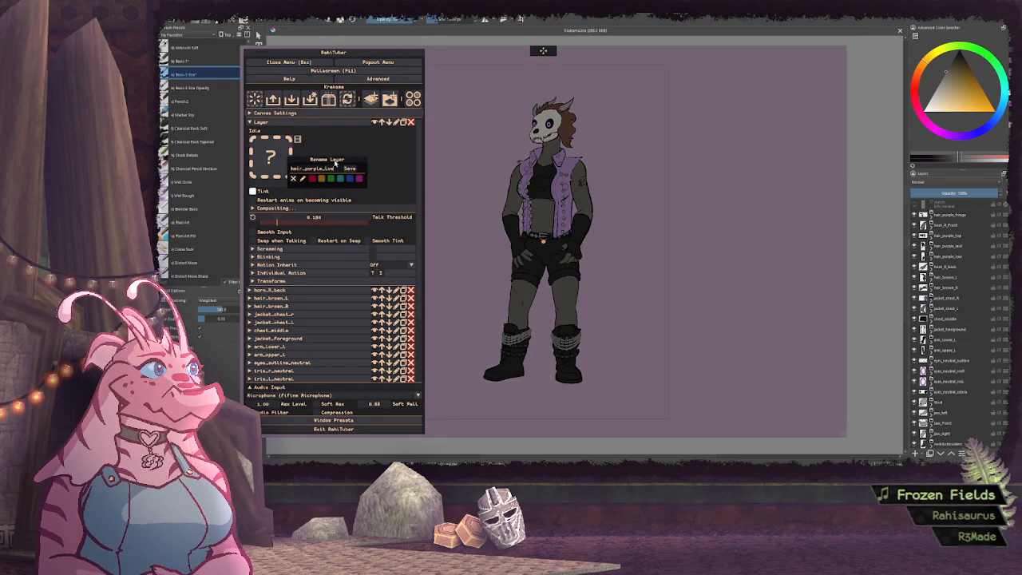
pyautogui.click(352, 171)
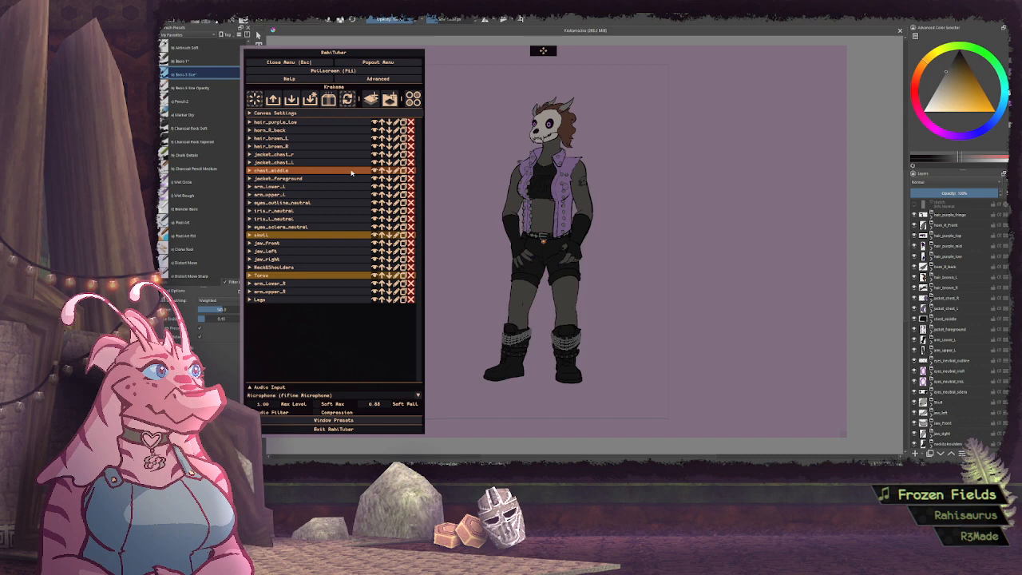
# Import the hair_purple_low.png sprite as the idle image of the hair_purple_low layer and collapse its settings
pyautogui.click(310, 122)
pyautogui.click(275, 158)
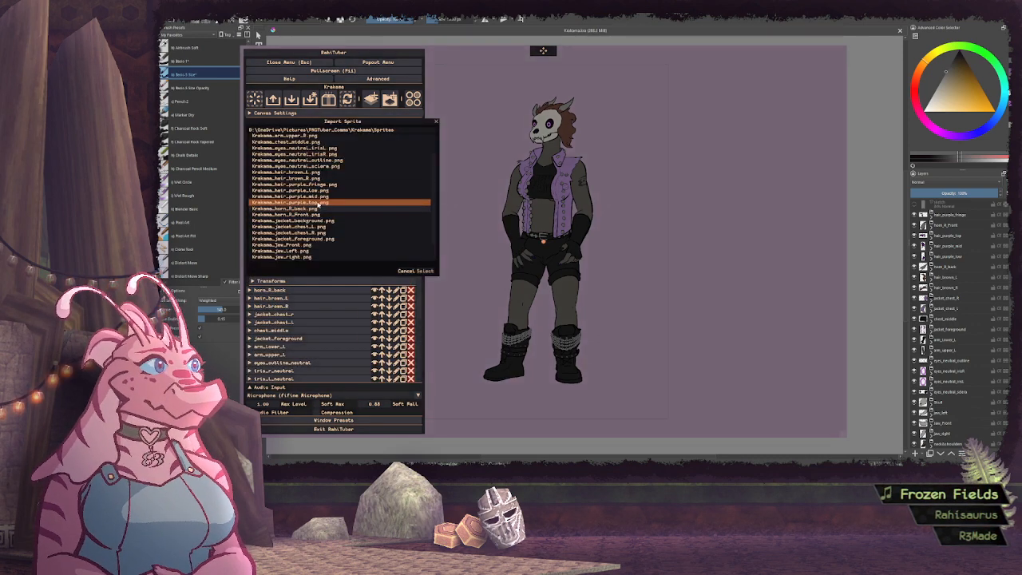
pyautogui.scroll(1, 415, 253)
pyautogui.click(415, 265)
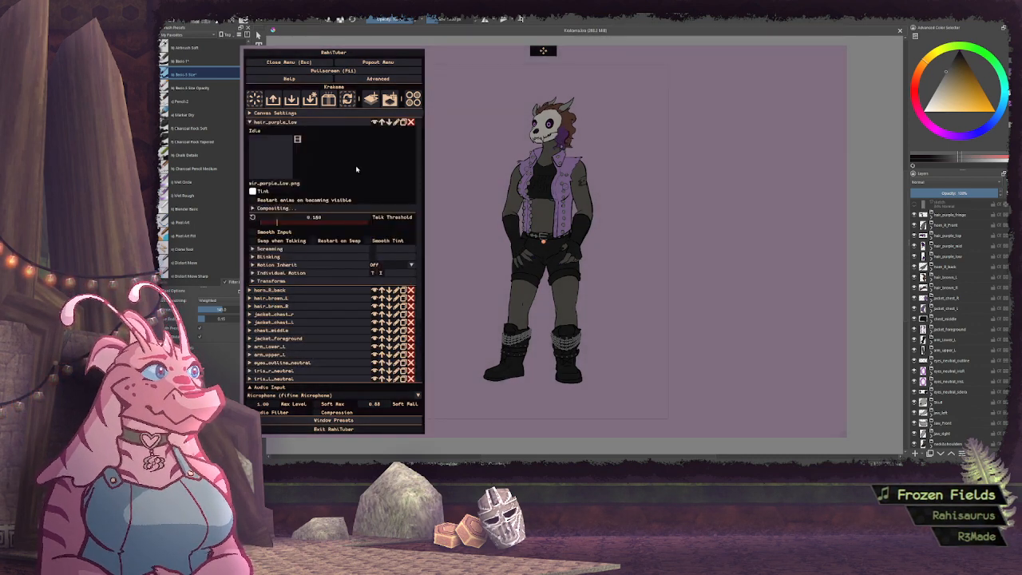
pyautogui.click(326, 122)
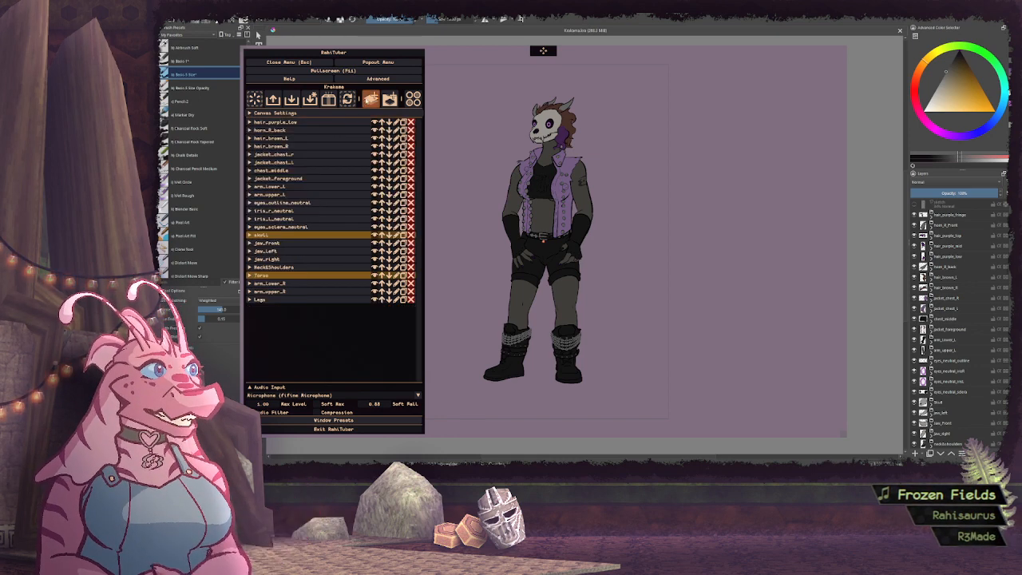
# Add a new layer above hair_purple_low and import hair_purple_mid.png as its idle image
pyautogui.click(372, 99)
pyautogui.click(356, 123)
pyautogui.click(289, 146)
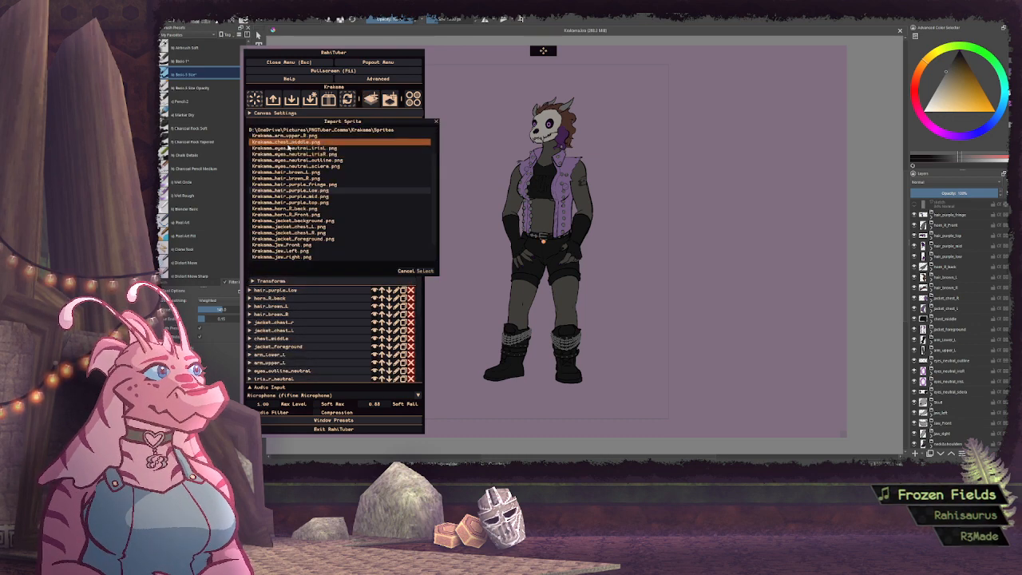
pyautogui.click(291, 196)
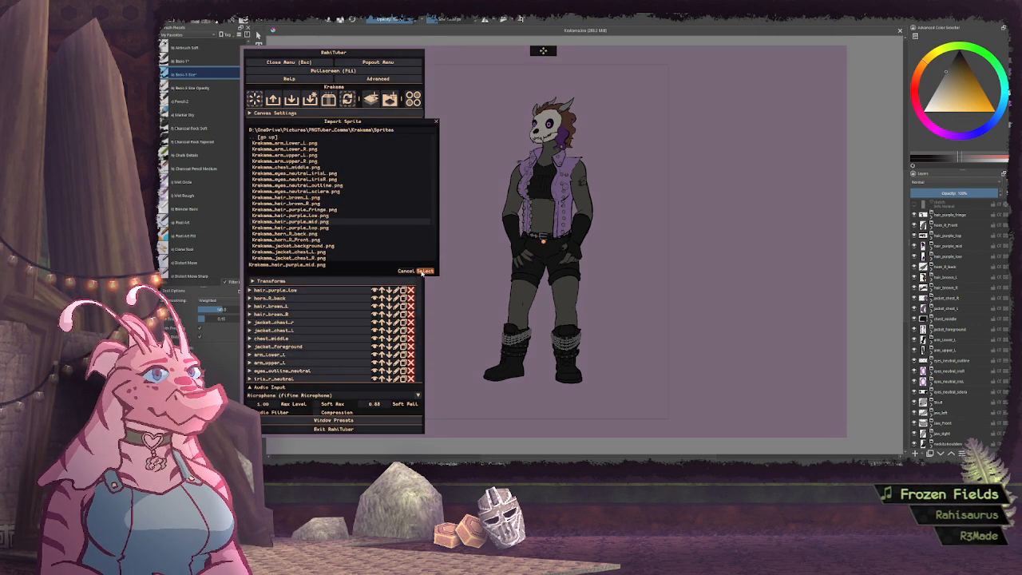
pyautogui.click(423, 272)
# Rename the new layer holding the middle purple hair sprite as hair_purple_mid
pyautogui.click(395, 122)
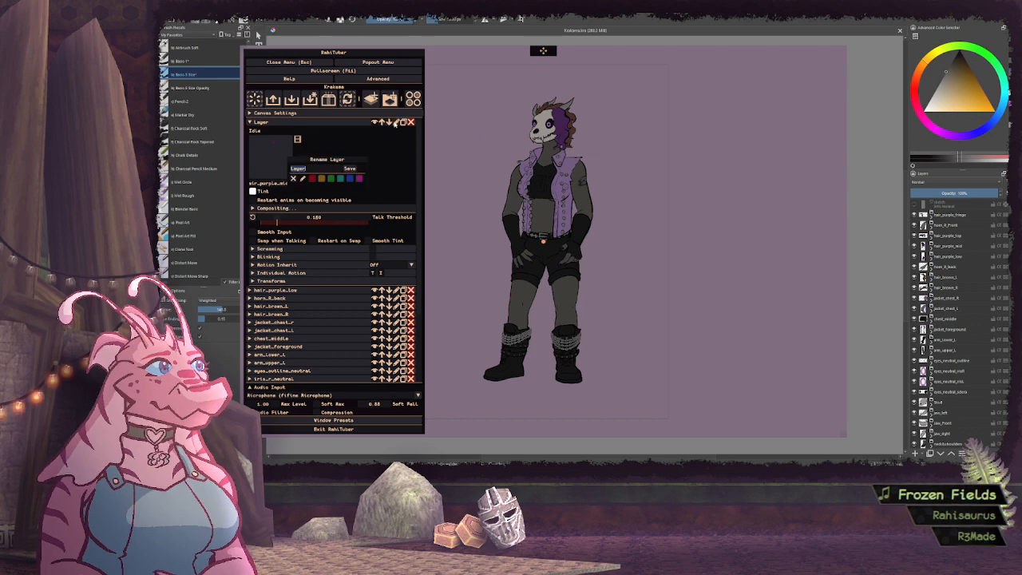
pyautogui.write('N')
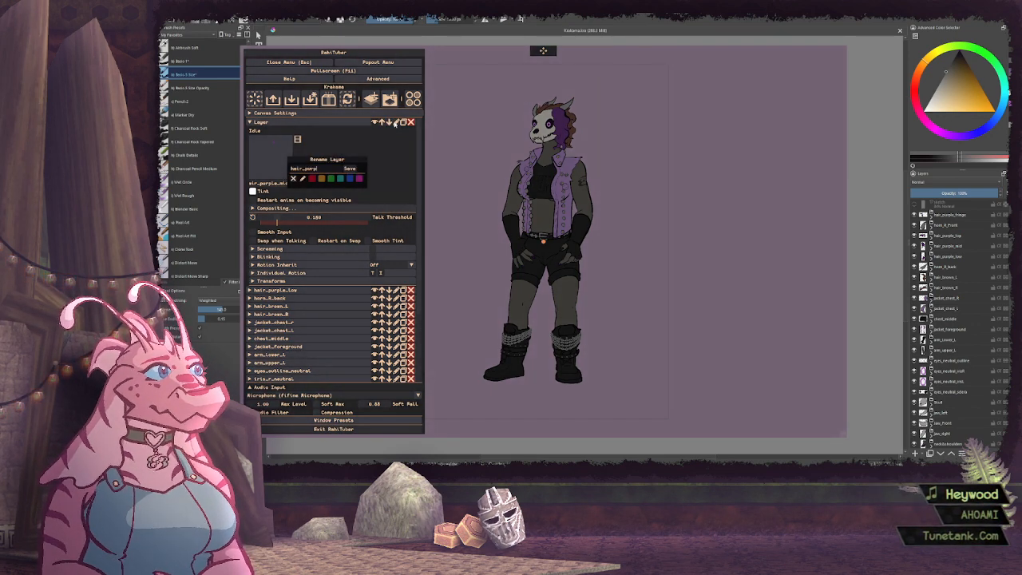
pyautogui.press('Return')
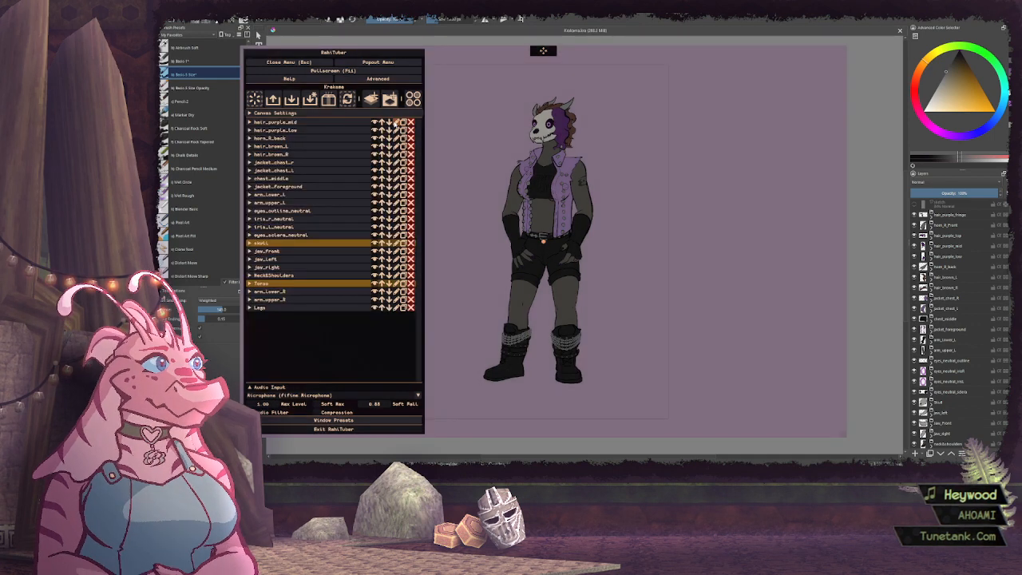
# Add a new layer above hair_purple_mid and rename it as hair_purple_high
pyautogui.click(371, 100)
pyautogui.click(359, 125)
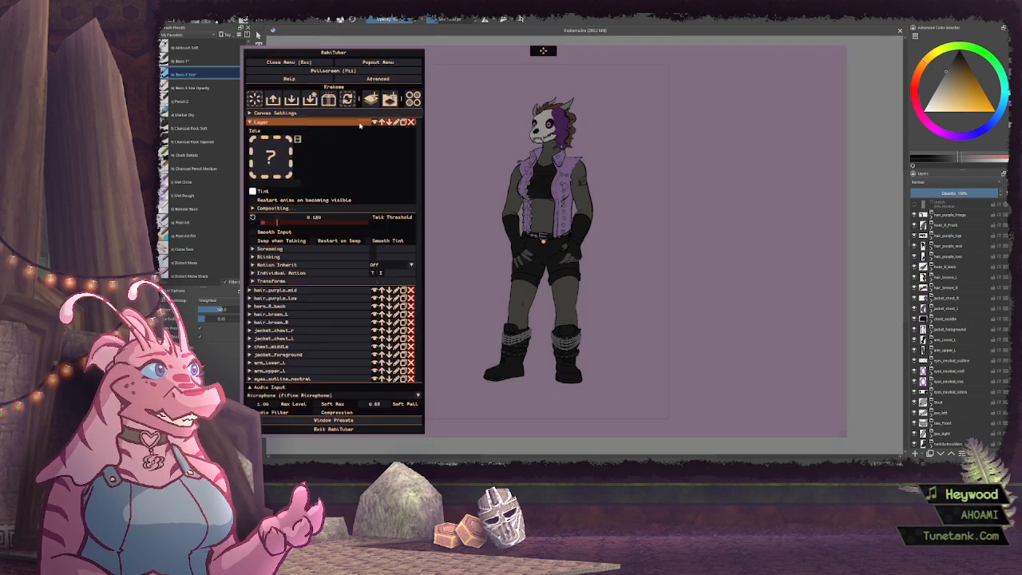
pyautogui.click(397, 123)
pyautogui.write('hai')
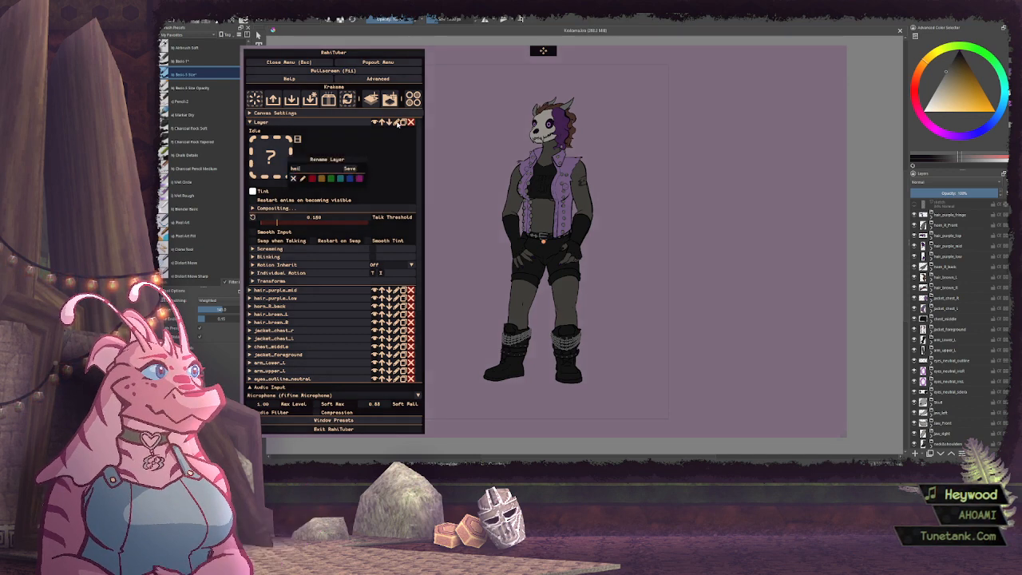
pyautogui.write('r_purple_high')
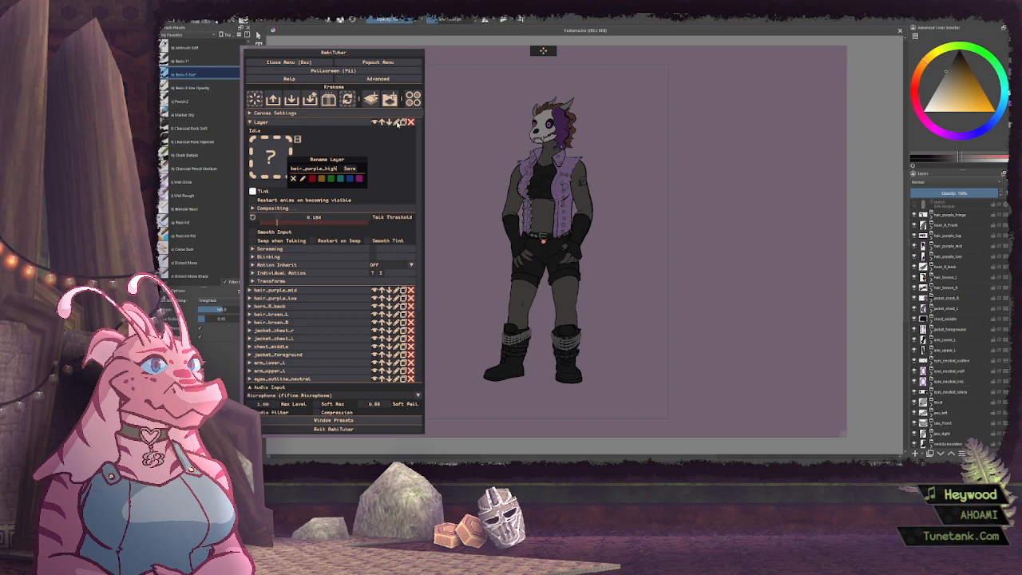
pyautogui.press('Return')
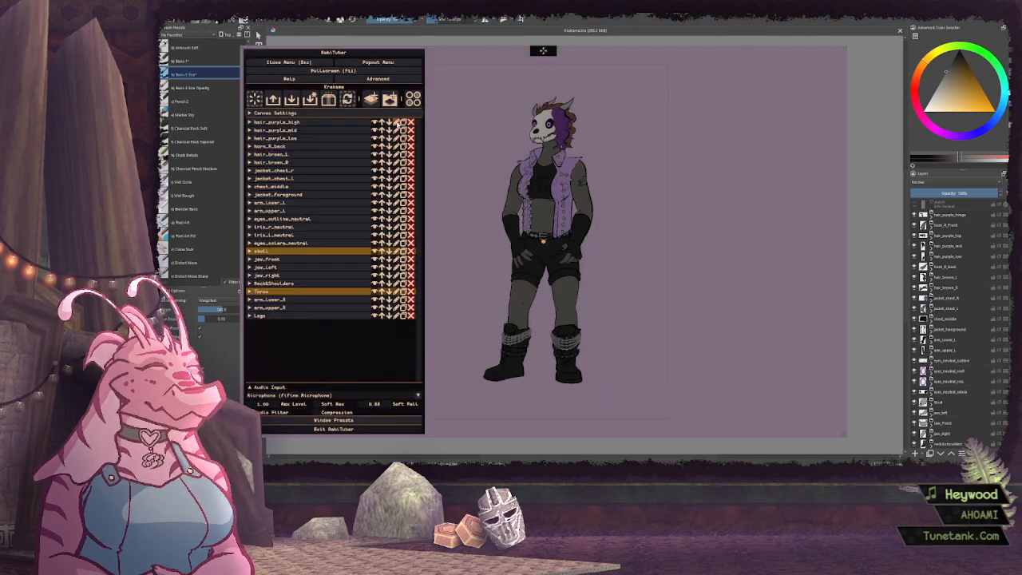
# Import hair_purple_top.png as the idle image of the hair_purple_high layer
pyautogui.click(319, 130)
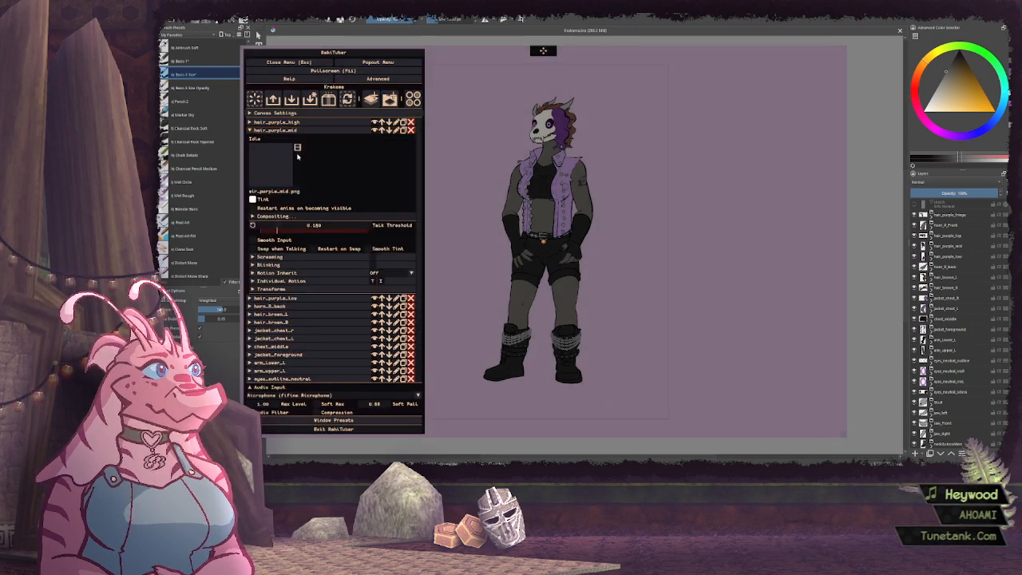
pyautogui.click(273, 161)
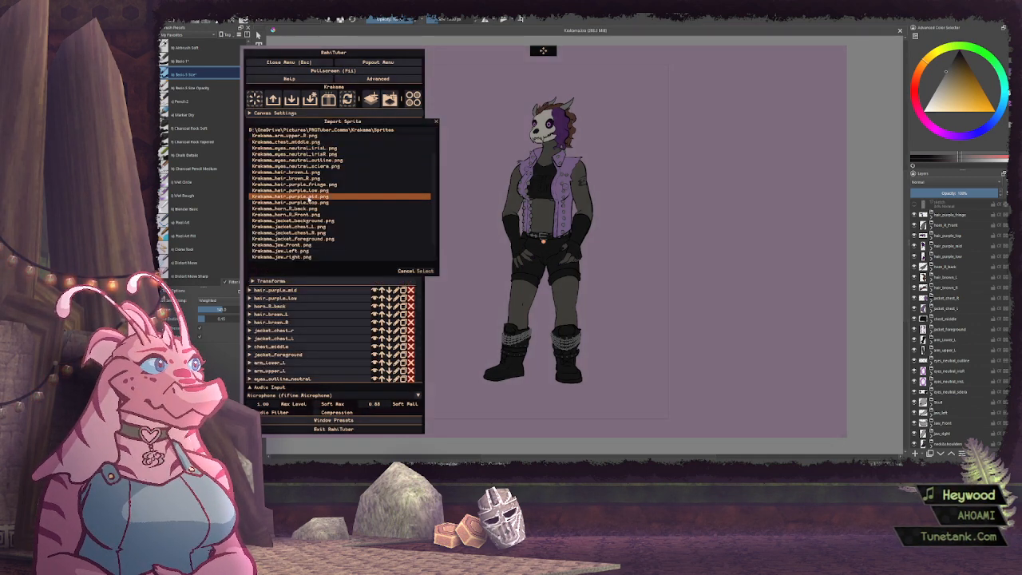
pyautogui.click(312, 202)
pyautogui.click(425, 270)
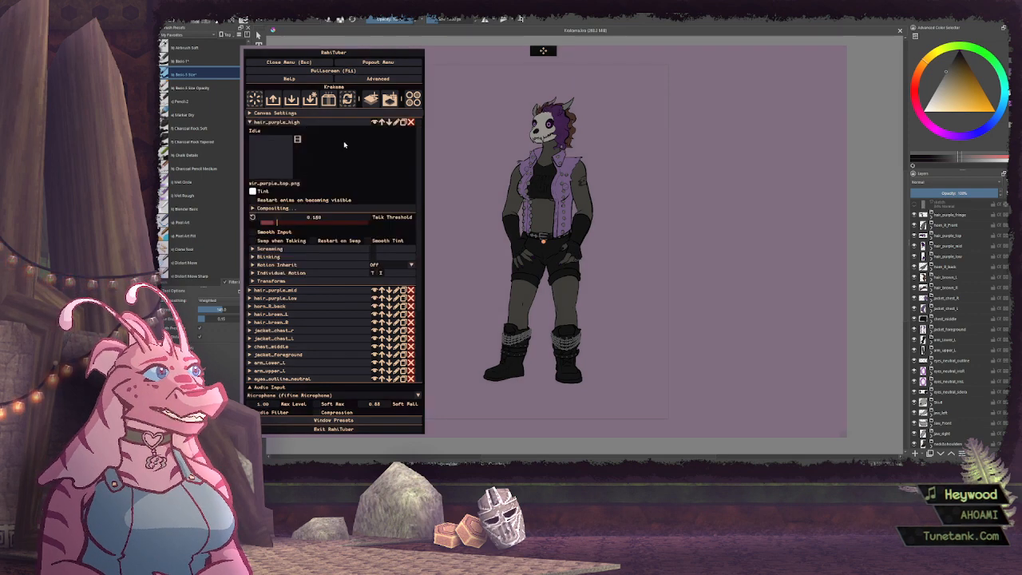
# Rename the hair_purple_high layer as hair_purple_top
pyautogui.click(395, 122)
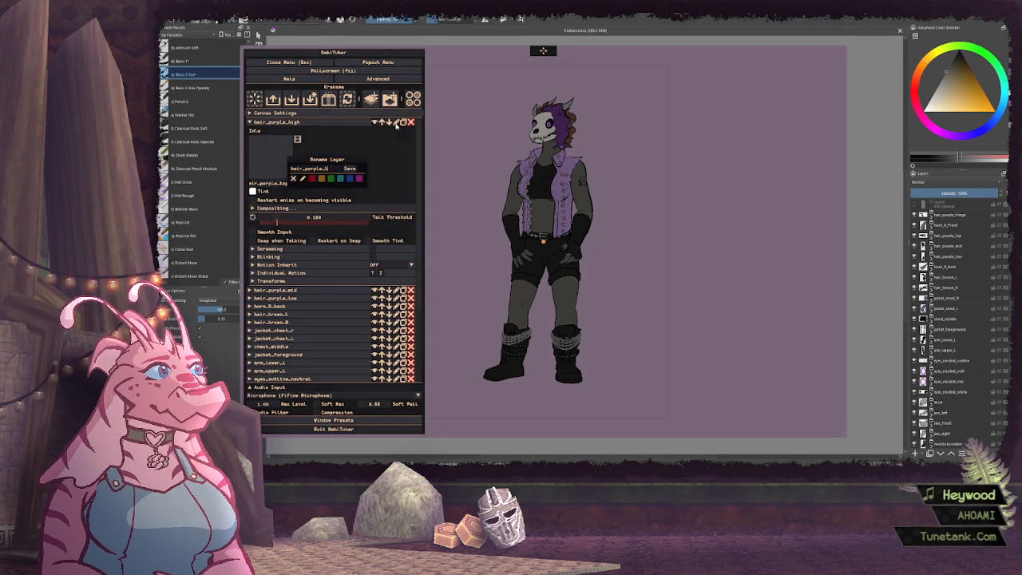
pyautogui.write('op')
pyautogui.press('Return')
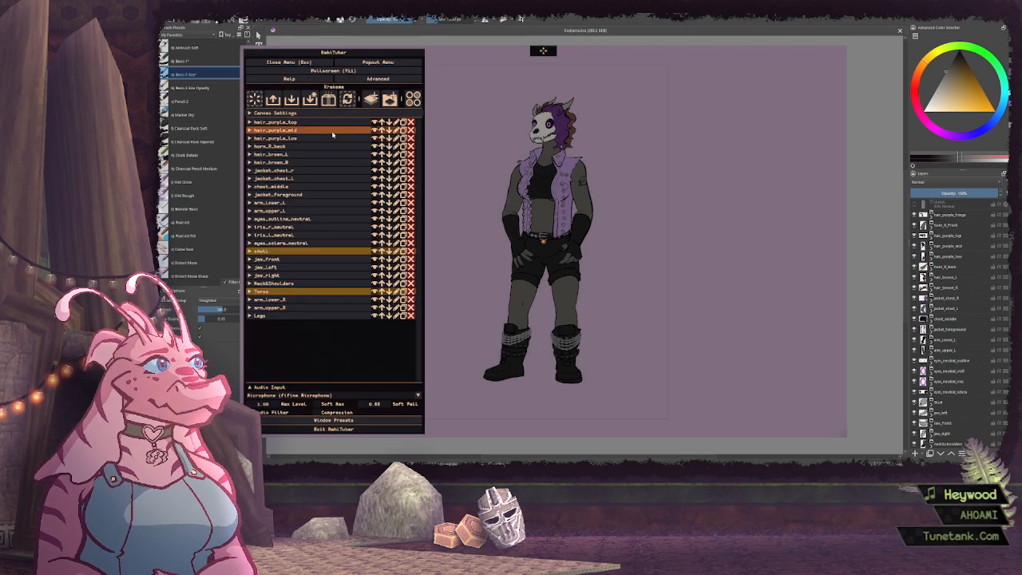
# Set the hair_purple_top layer to inherit its motion from the skull layer and collapse its settings
pyautogui.click(367, 122)
pyautogui.click(396, 265)
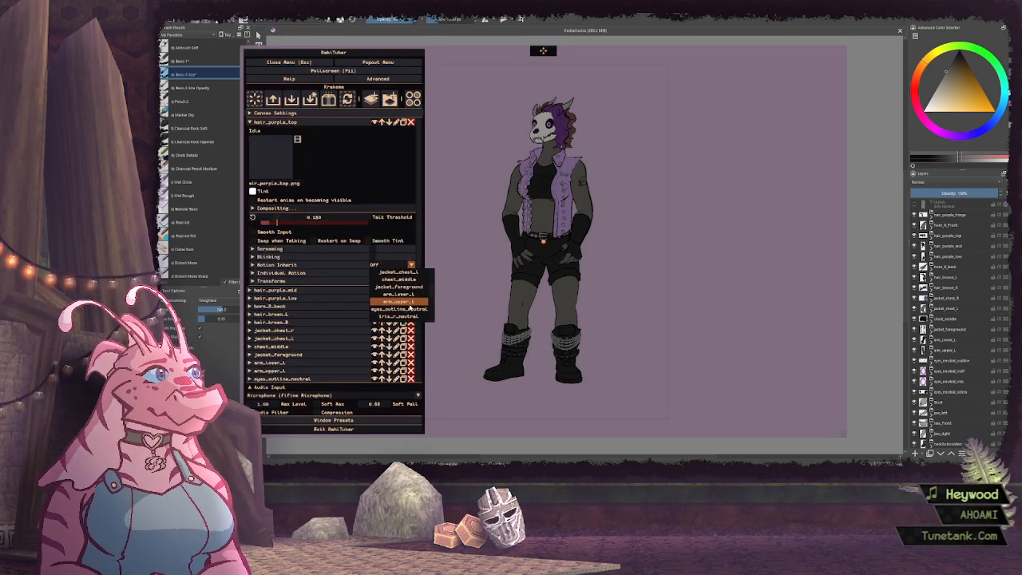
pyautogui.click(407, 293)
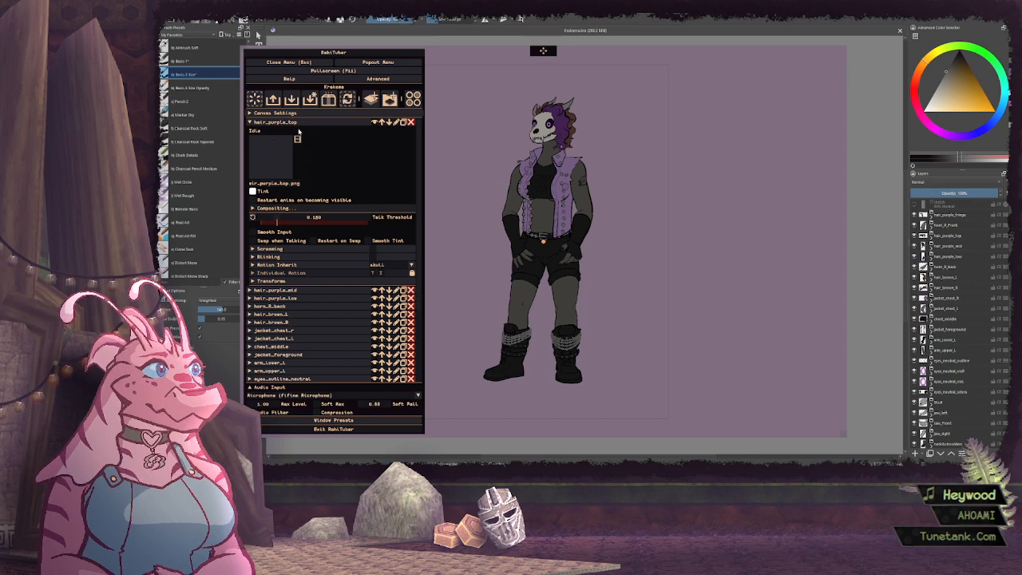
pyautogui.click(359, 122)
# Set the hair_purple_mid layer to inherit its motion from hair_purple_top and collapse its settings
pyautogui.click(359, 130)
pyautogui.click(395, 273)
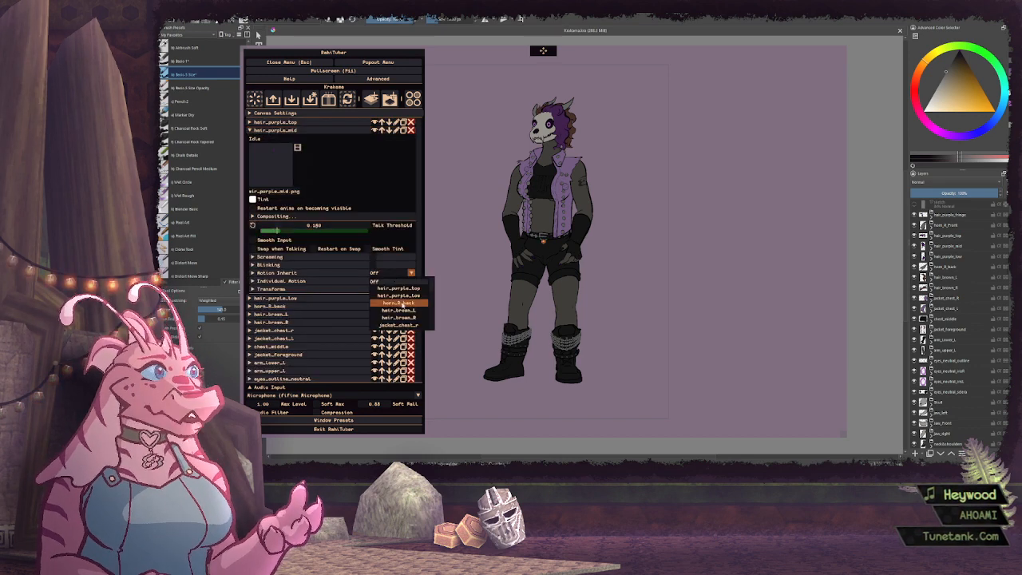
pyautogui.click(398, 288)
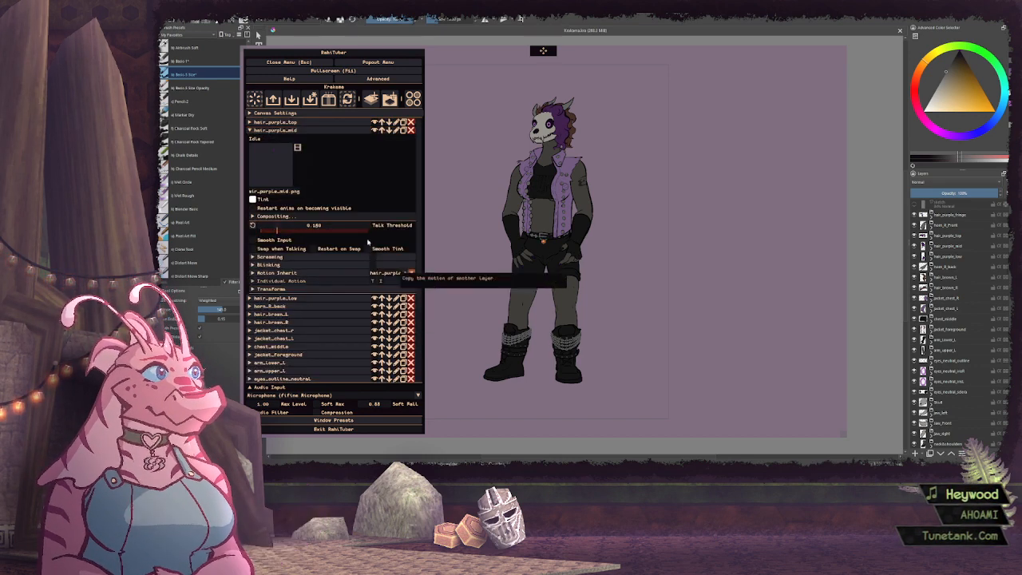
pyautogui.click(302, 130)
# Set the hair_purple_low layer to inherit its motion from hair_purple_mid and collapse its settings
pyautogui.click(302, 138)
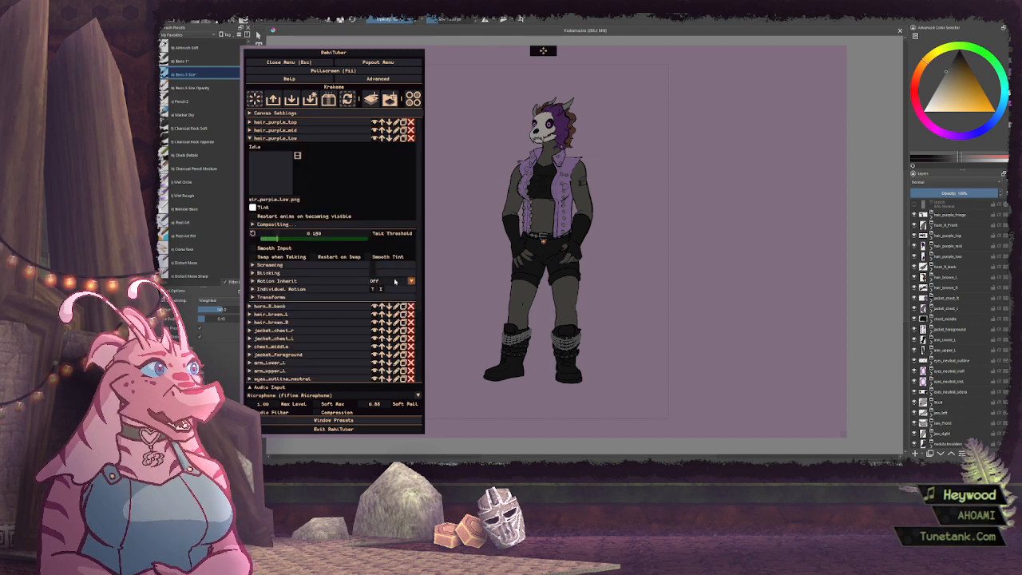
pyautogui.click(410, 281)
pyautogui.click(399, 304)
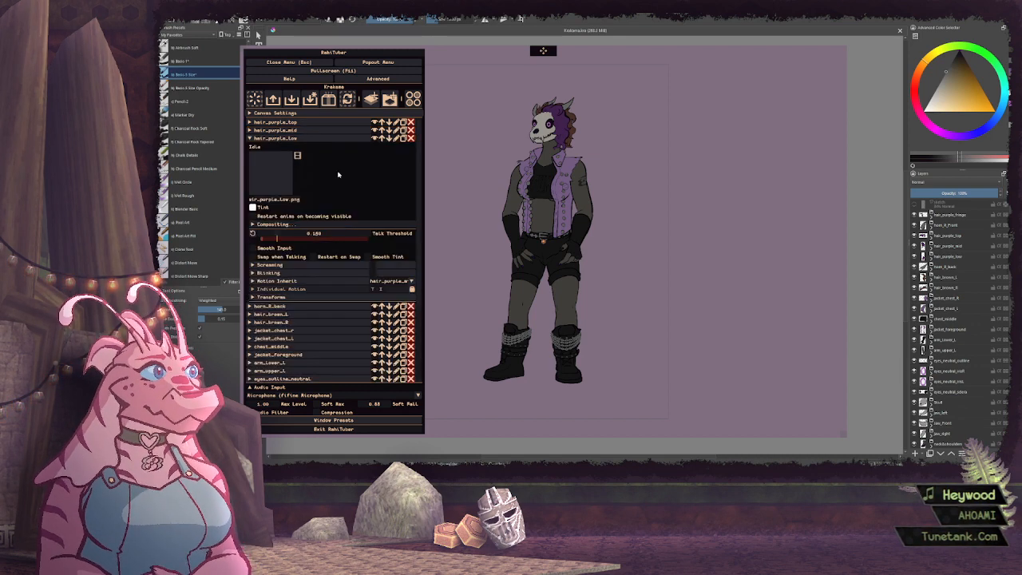
pyautogui.click(303, 138)
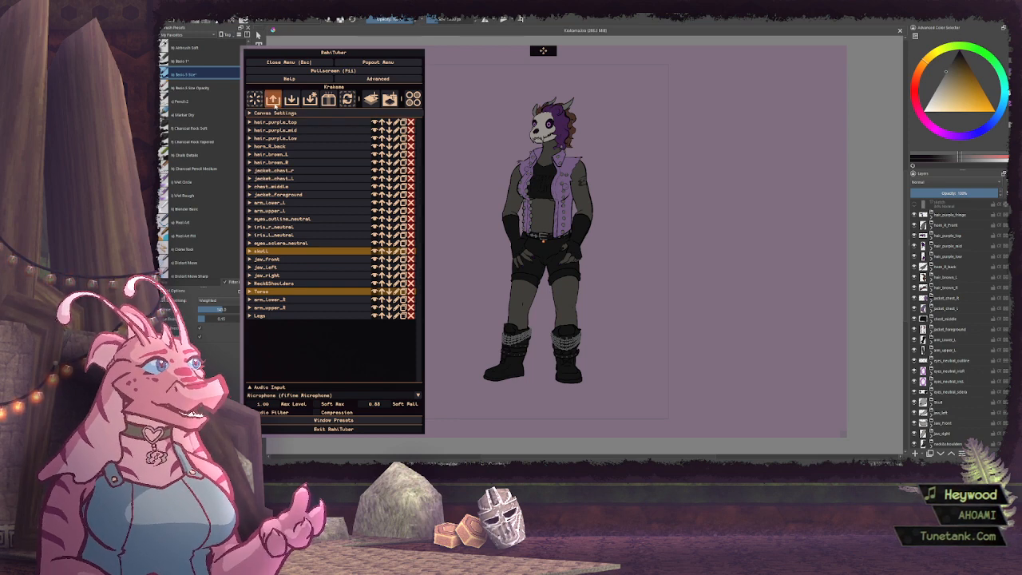
# Add a new layer above hair_purple_top and import the horn_R_Front.png sprite as its idle image
pyautogui.click(371, 99)
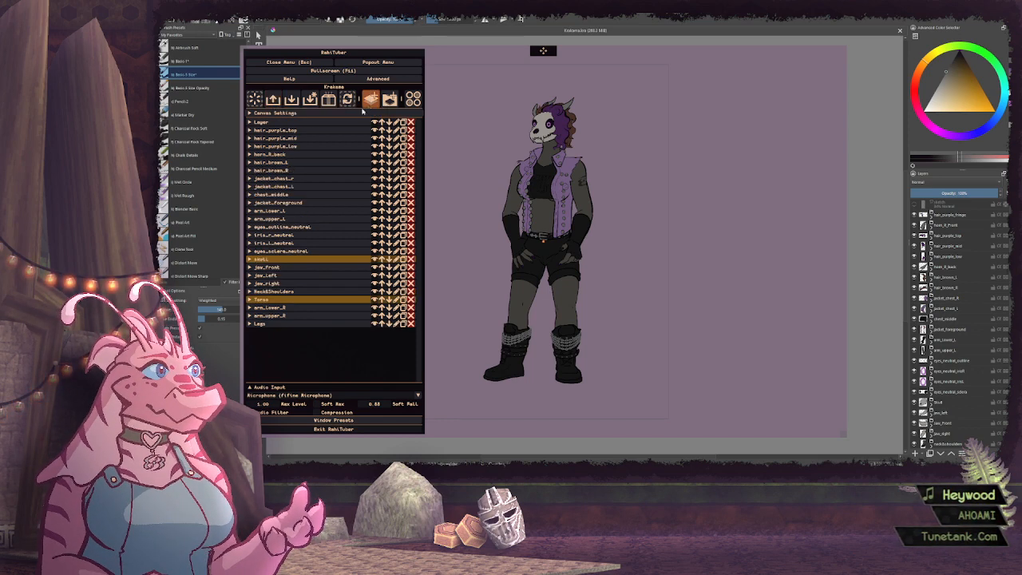
pyautogui.click(328, 123)
pyautogui.click(271, 156)
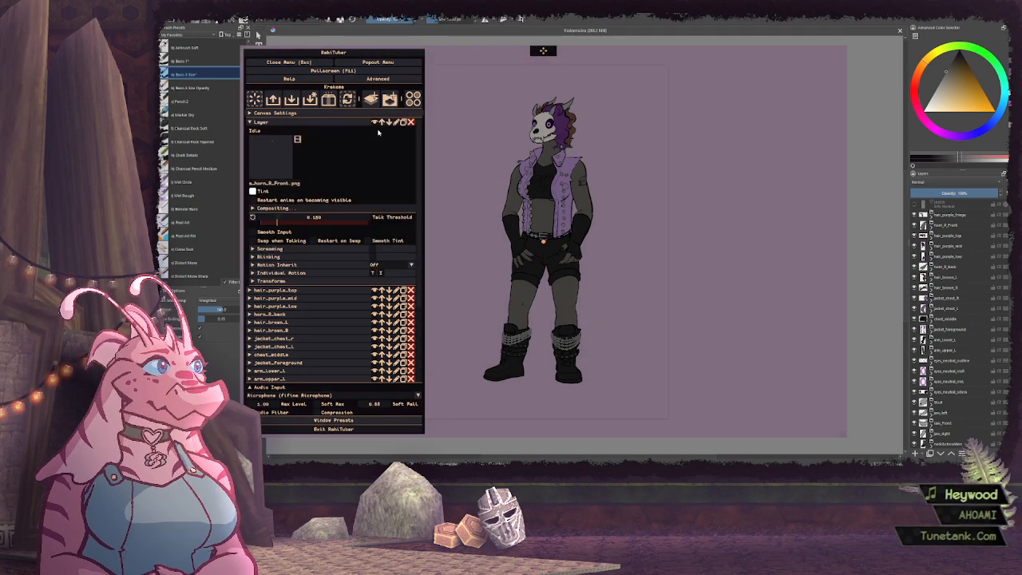
pyautogui.click(425, 271)
# Make the new front horn layer inherit its motion from skull and rename it as horn-R-front
pyautogui.click(392, 267)
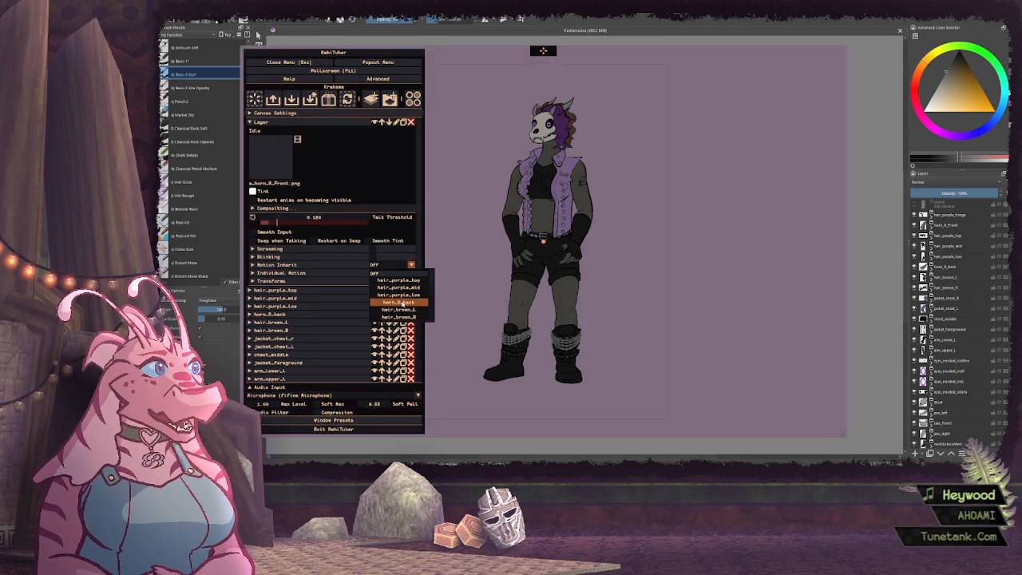
pyautogui.click(403, 293)
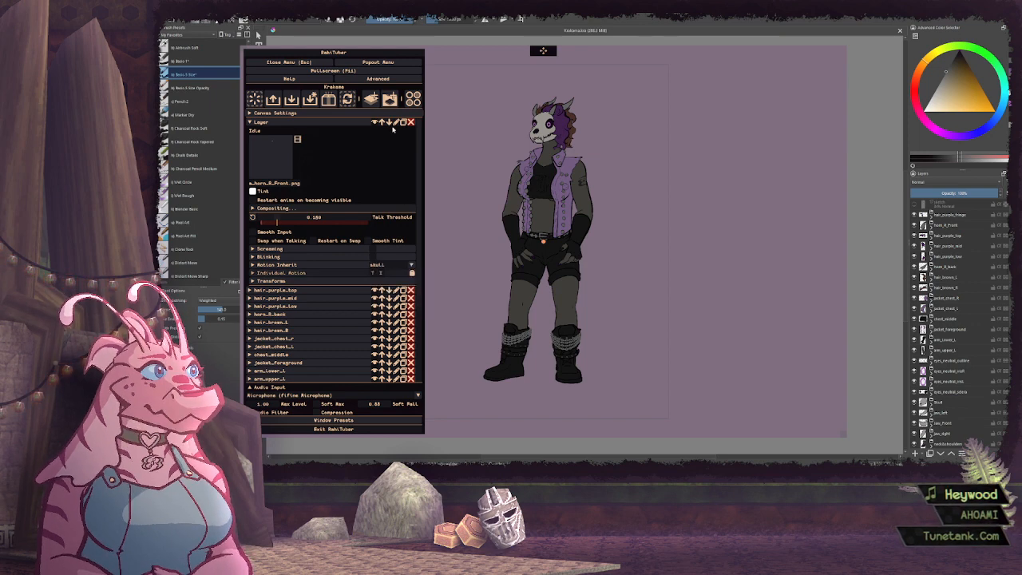
pyautogui.click(396, 122)
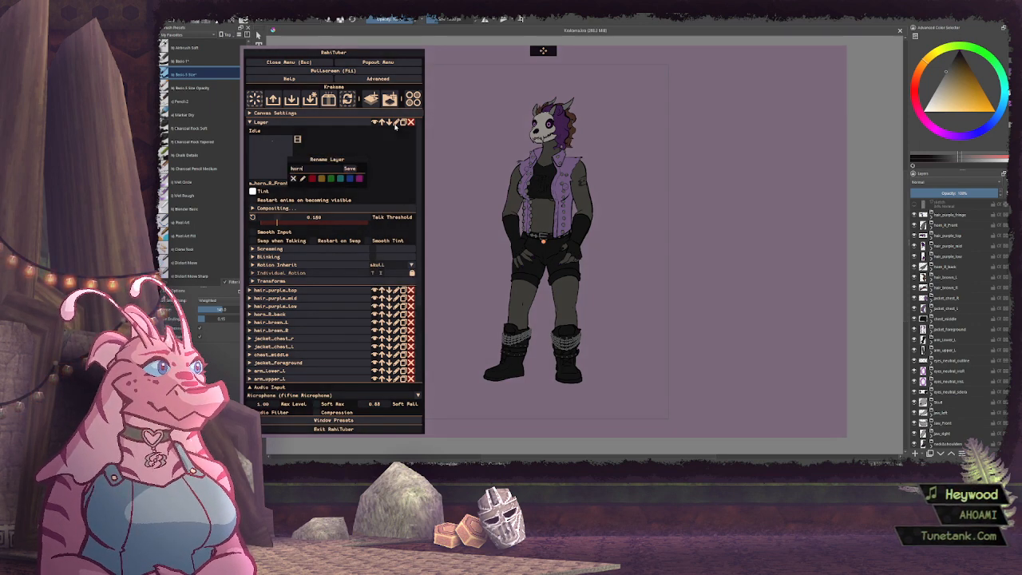
pyautogui.write('horn-R-fr')
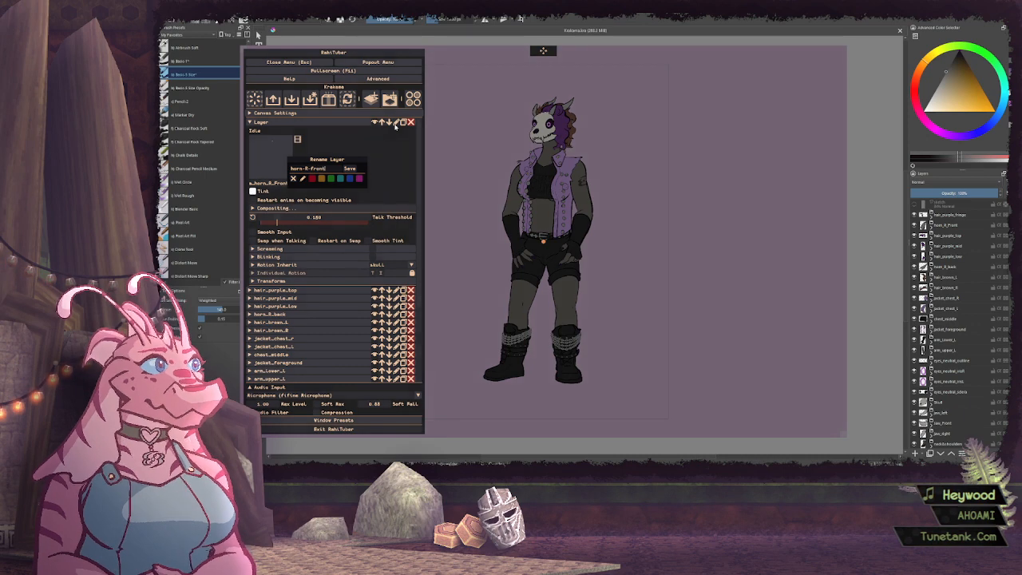
pyautogui.write('ont')
pyautogui.press('Return')
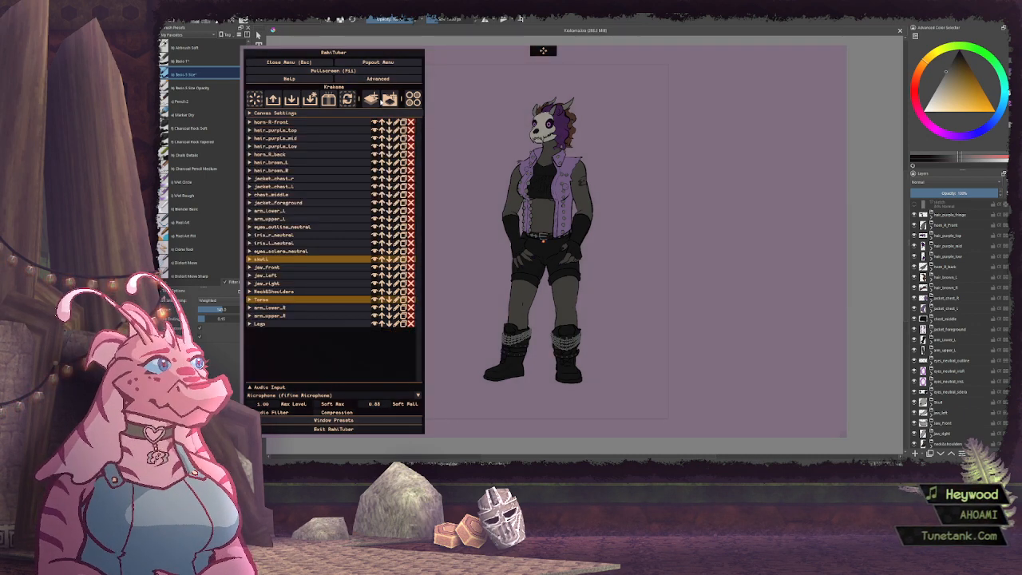
# Add a new layer above horn-R-front and import hair_purple_fringe.png as its idle image
pyautogui.click(370, 97)
pyautogui.click(260, 121)
pyautogui.click(275, 155)
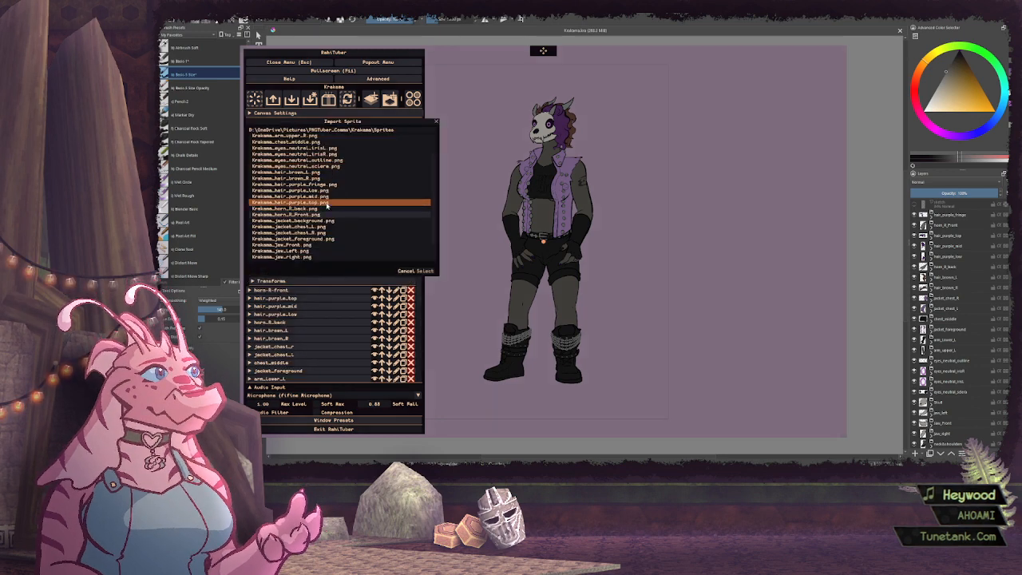
pyautogui.scroll(2, 320, 195)
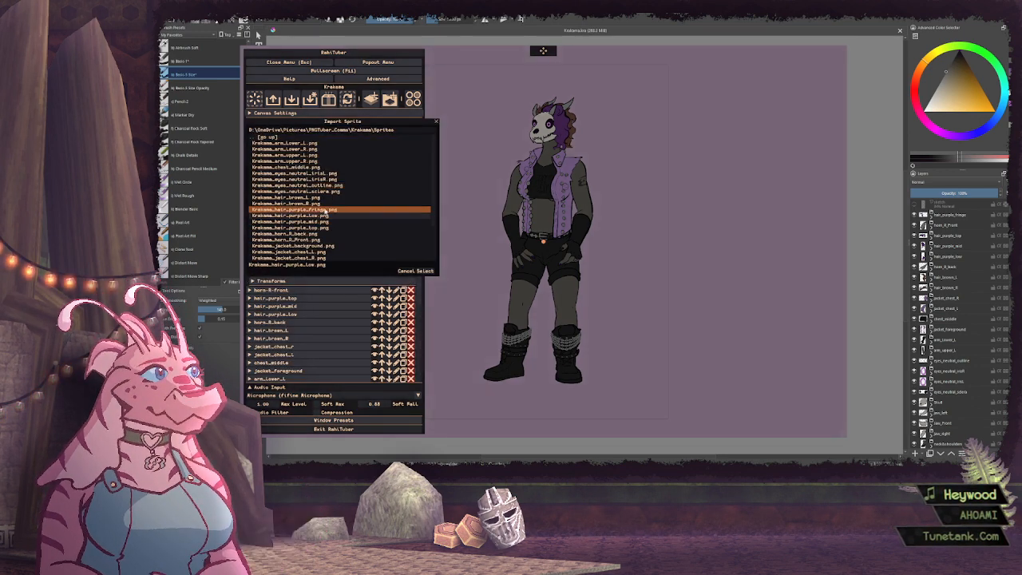
pyautogui.click(319, 209)
pyautogui.click(423, 271)
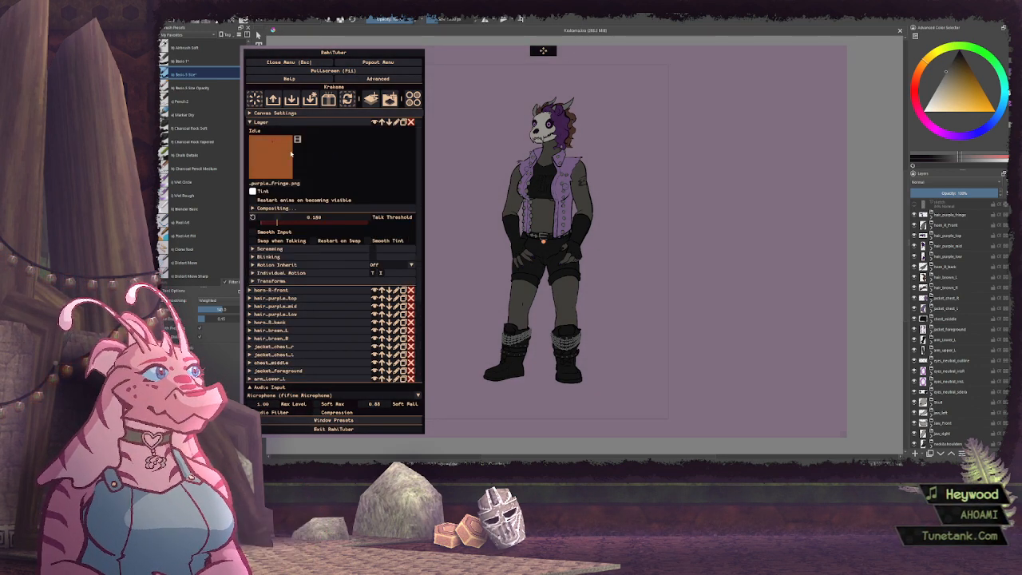
# Rename the new layer holding the fringe sprite as hair_purple_fringe
pyautogui.click(397, 121)
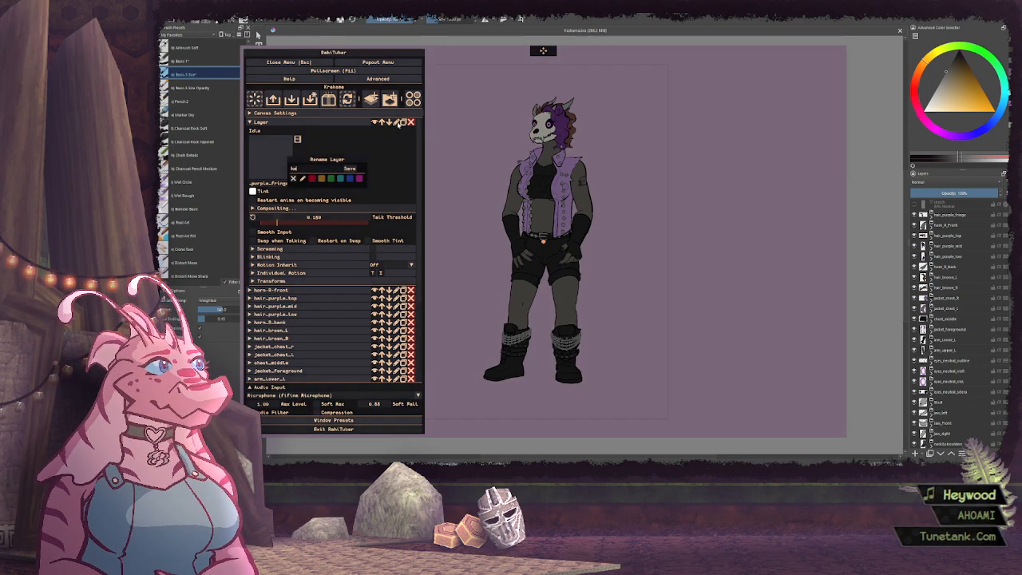
pyautogui.write('hair_purple_f')
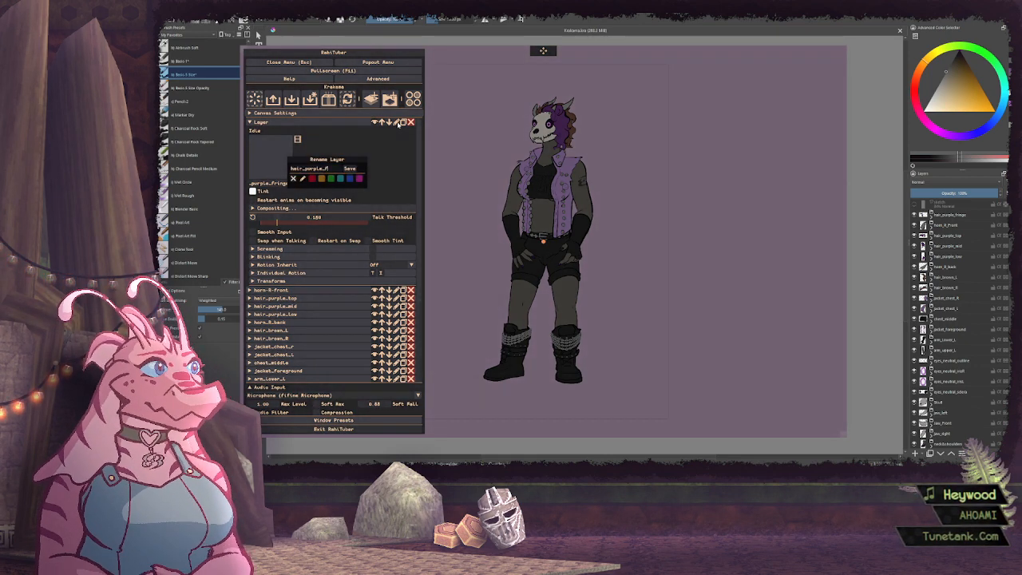
pyautogui.write('riong')
pyautogui.press('BackSpace')
pyautogui.press('BackSpace')
pyautogui.press('BackSpace')
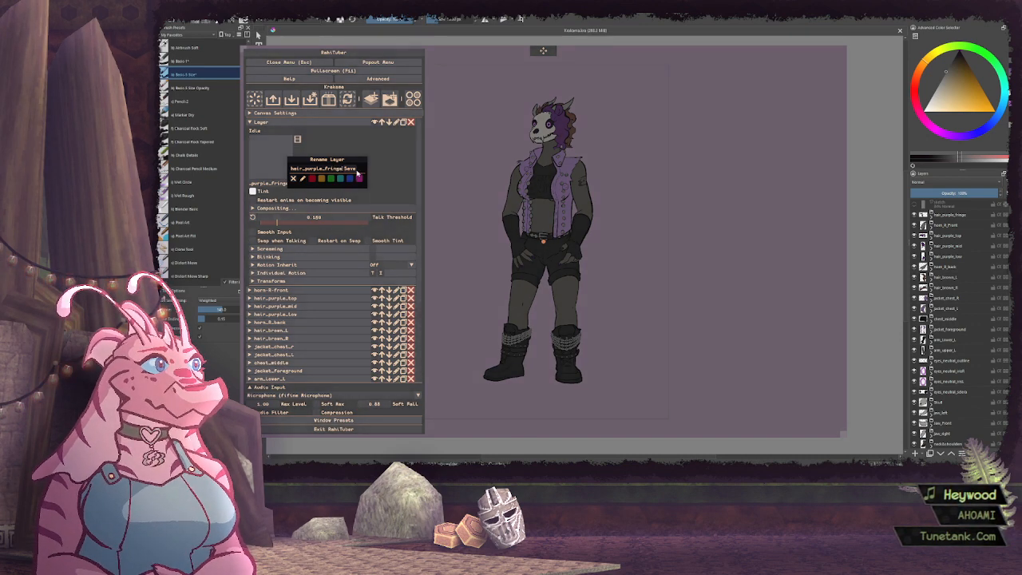
pyautogui.click(358, 171)
# Set the hair_purple_fringe layer to inherit its motion from skull and collapse its settings
pyautogui.click(363, 124)
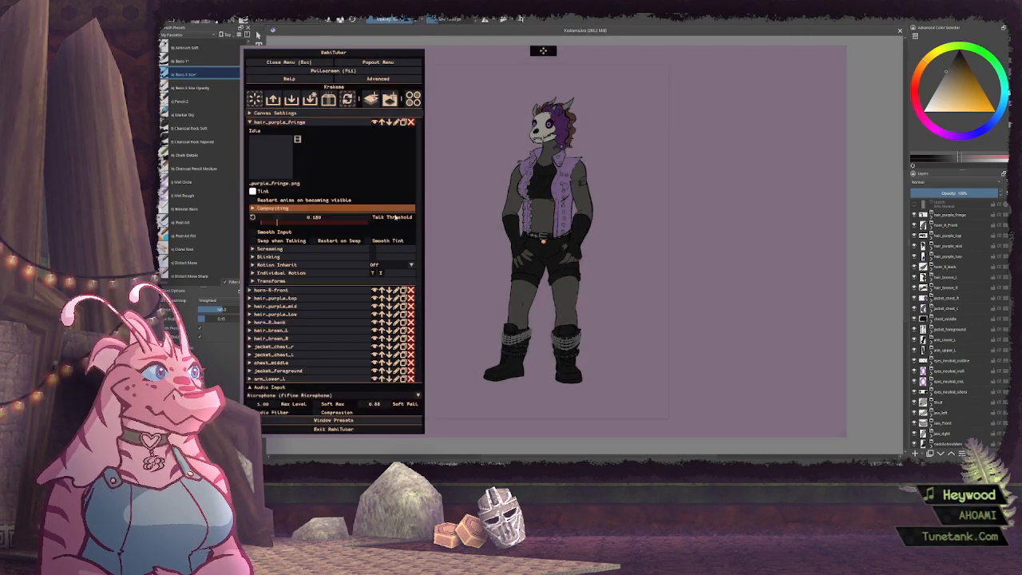
pyautogui.click(391, 264)
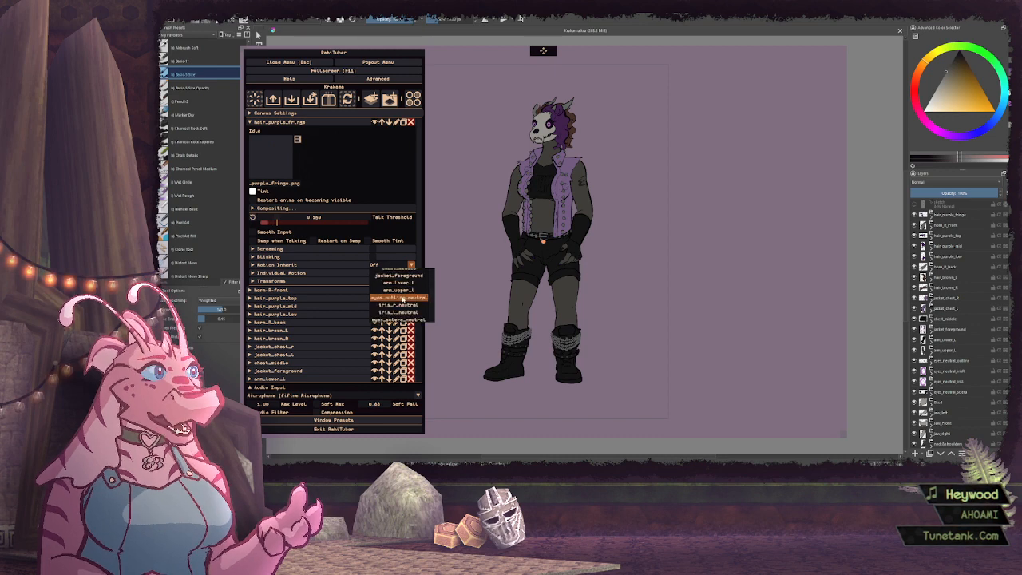
pyautogui.scroll(-2, 403, 299)
pyautogui.click(399, 277)
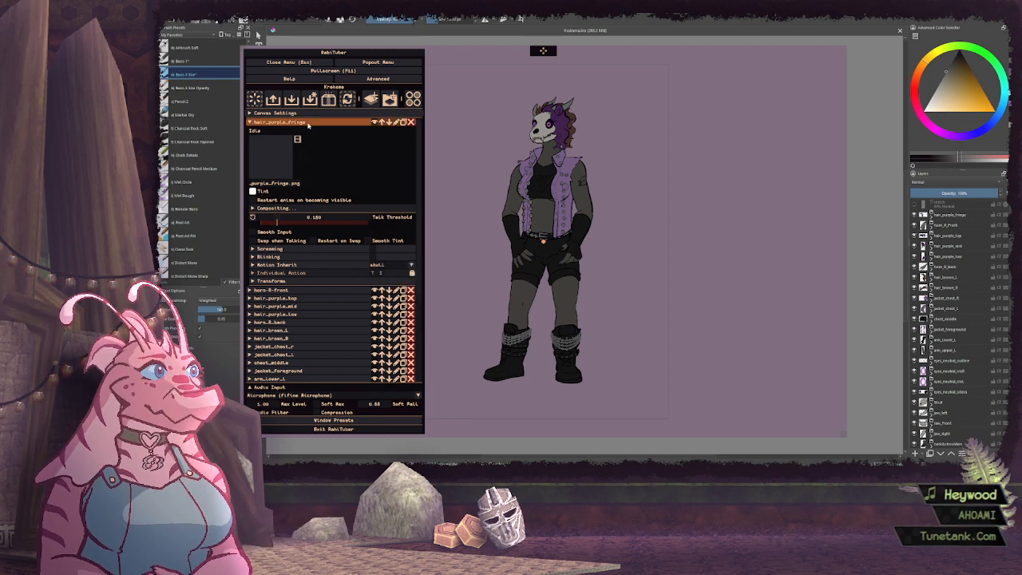
pyautogui.click(308, 124)
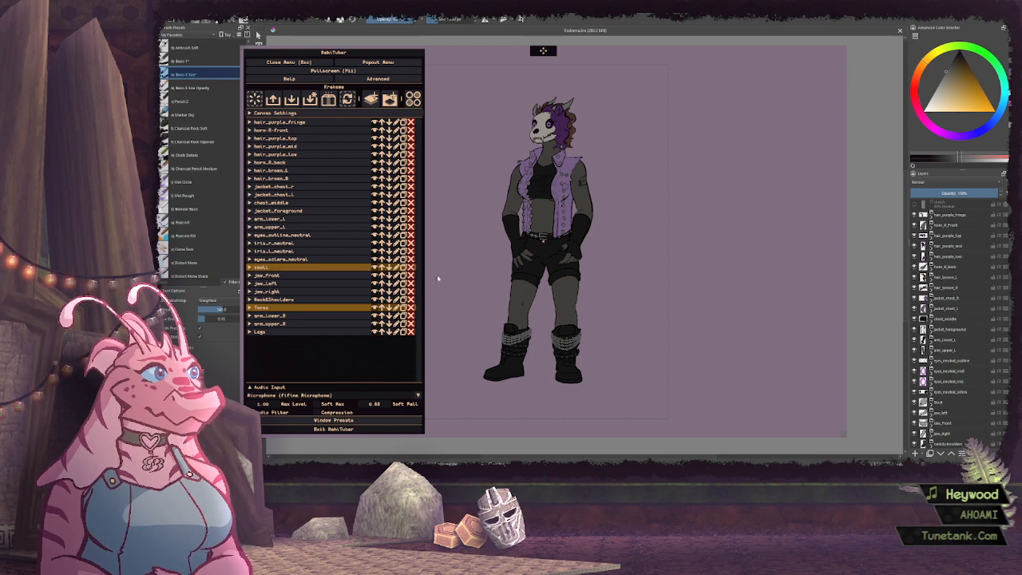
# Set the overall canvas scale for all layers to 0.40 in the canvas settings
pyautogui.click(323, 114)
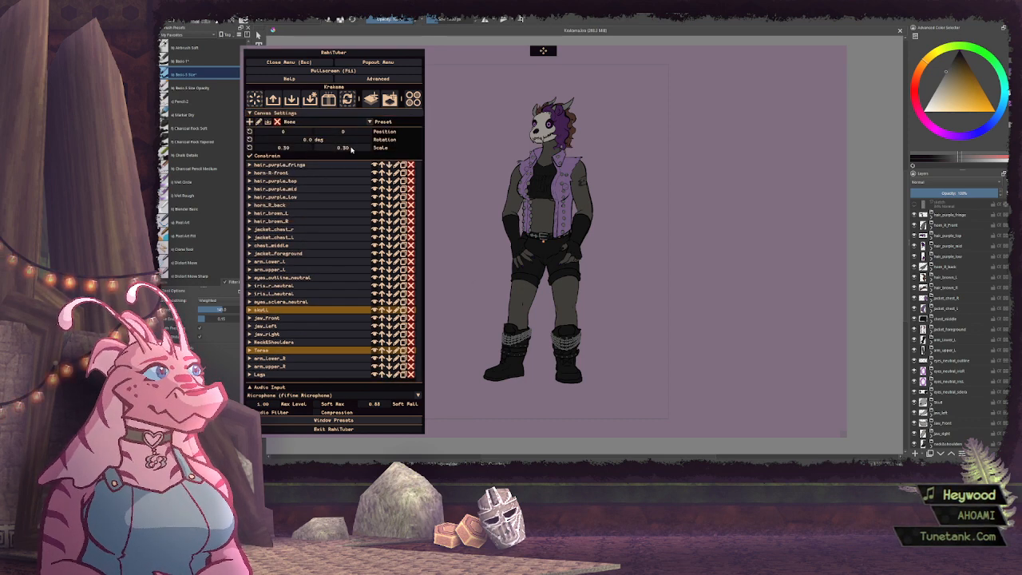
pyautogui.click(353, 149)
pyautogui.scroll(-4, 354, 150)
pyautogui.scroll(1, 352, 149)
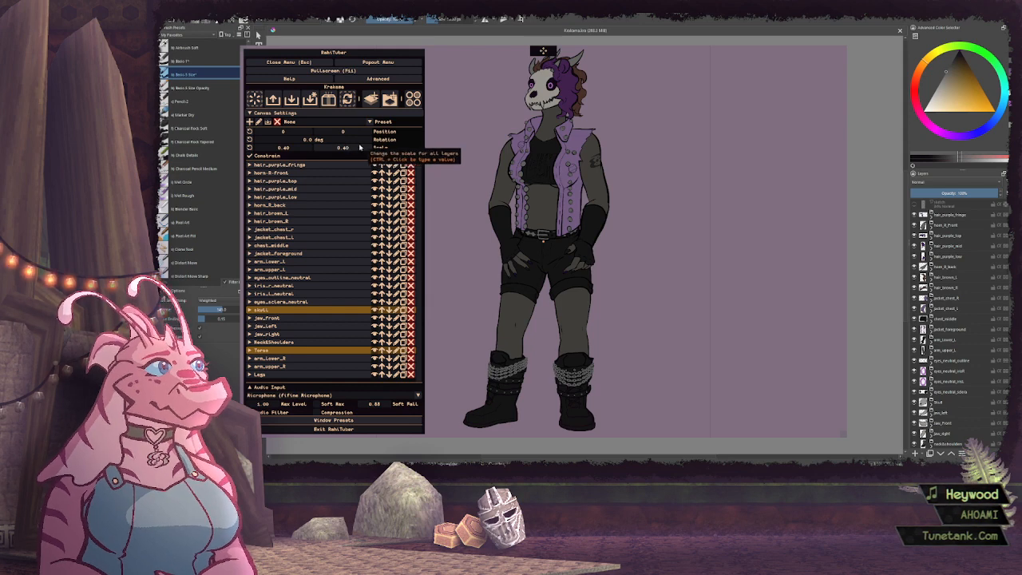
# Reposition and enlarge the avatar window so the whole scaled-up character fits inside it
pyautogui.moveTo(628, 176); pyautogui.dragTo(591, 137)
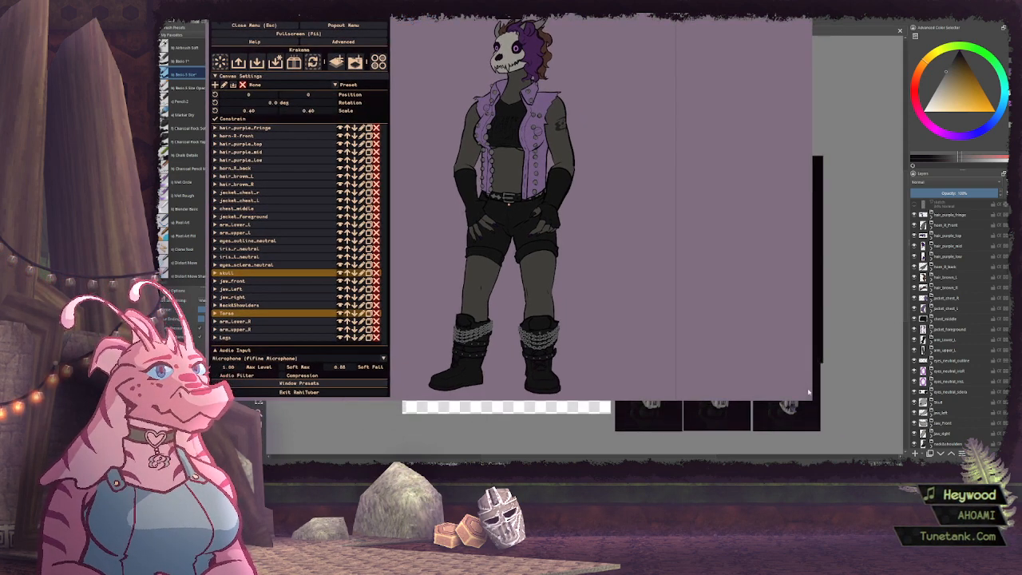
pyautogui.moveTo(809, 395); pyautogui.dragTo(862, 453)
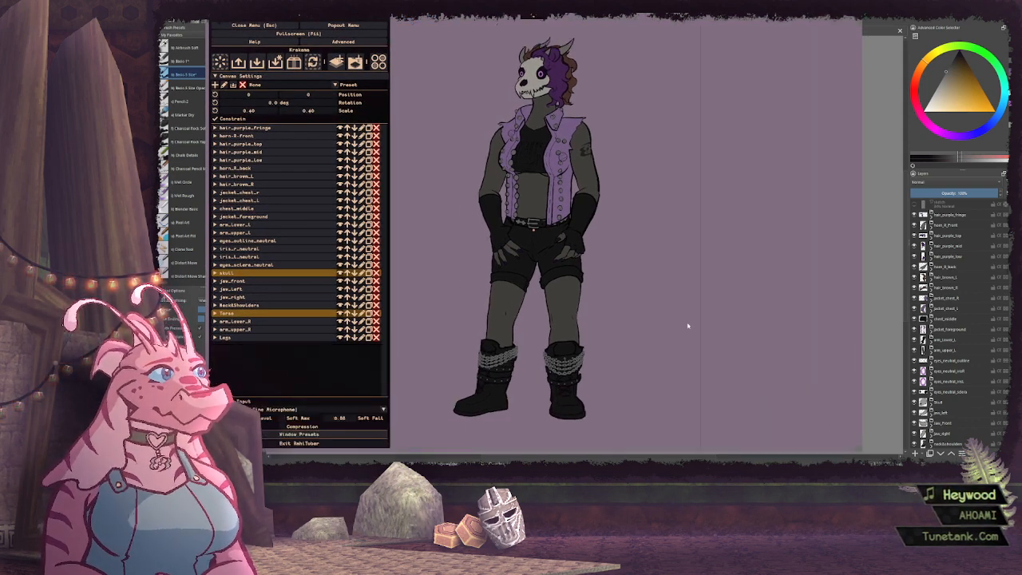
pyautogui.moveTo(687, 325)
pyautogui.mouseDown()
pyautogui.moveTo(708, 327)
pyautogui.moveTo(686, 311)
pyautogui.moveTo(692, 319)
pyautogui.mouseUp()
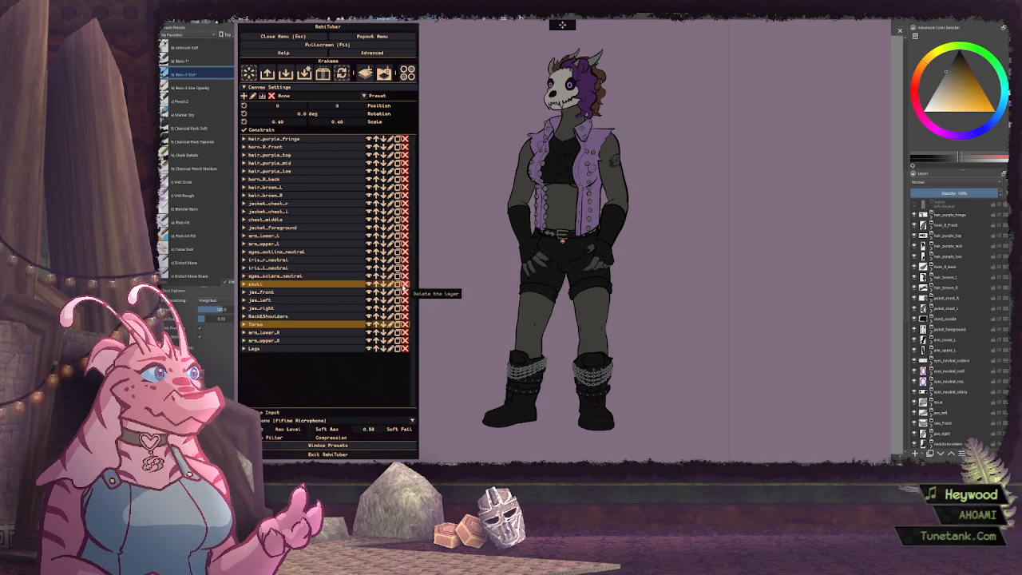
# Give the Legs layer Loudness talking motion with a talk threshold of 0.000, and enable Smooth Input with a slightly reduced value
pyautogui.click(260, 352)
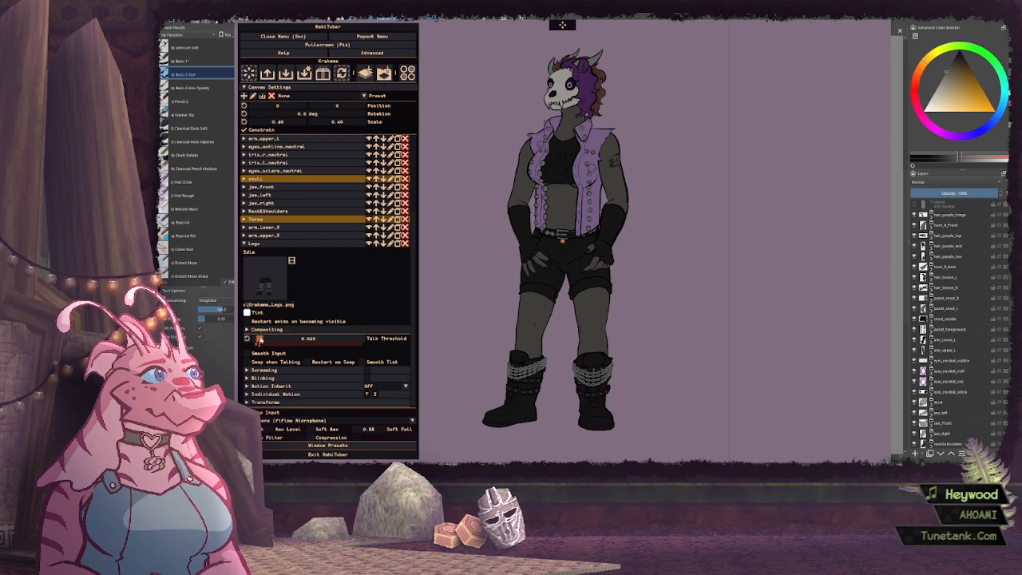
pyautogui.click(276, 394)
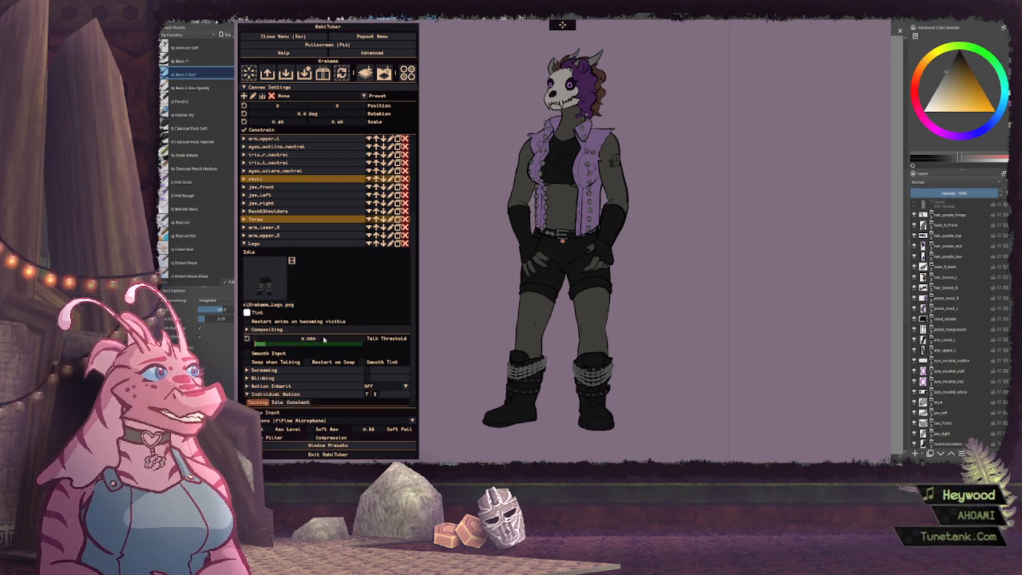
pyautogui.scroll(-1, 336, 302)
pyautogui.click(272, 392)
pyautogui.click(267, 406)
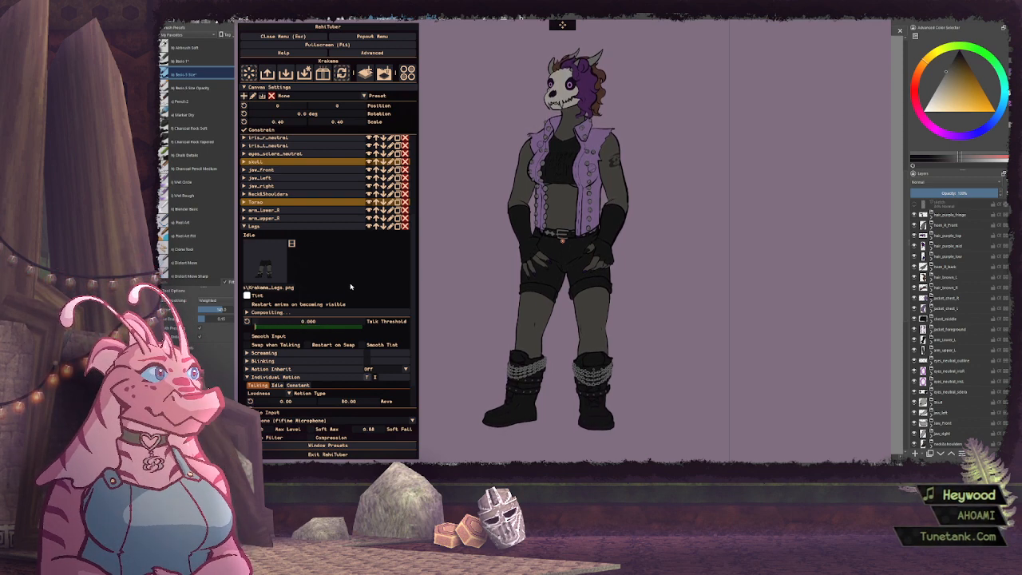
pyautogui.scroll(-1, 359, 319)
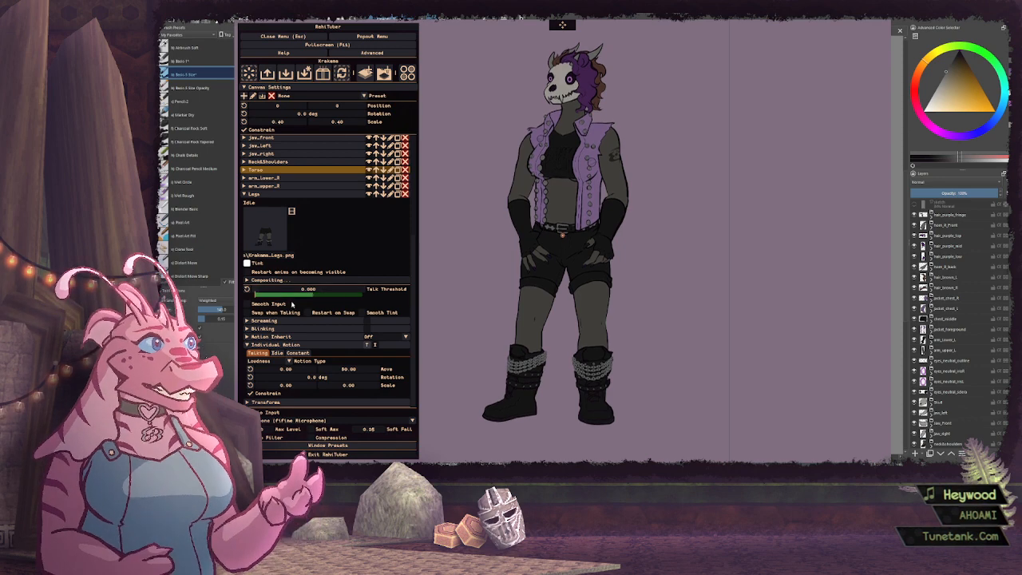
pyautogui.click(281, 304)
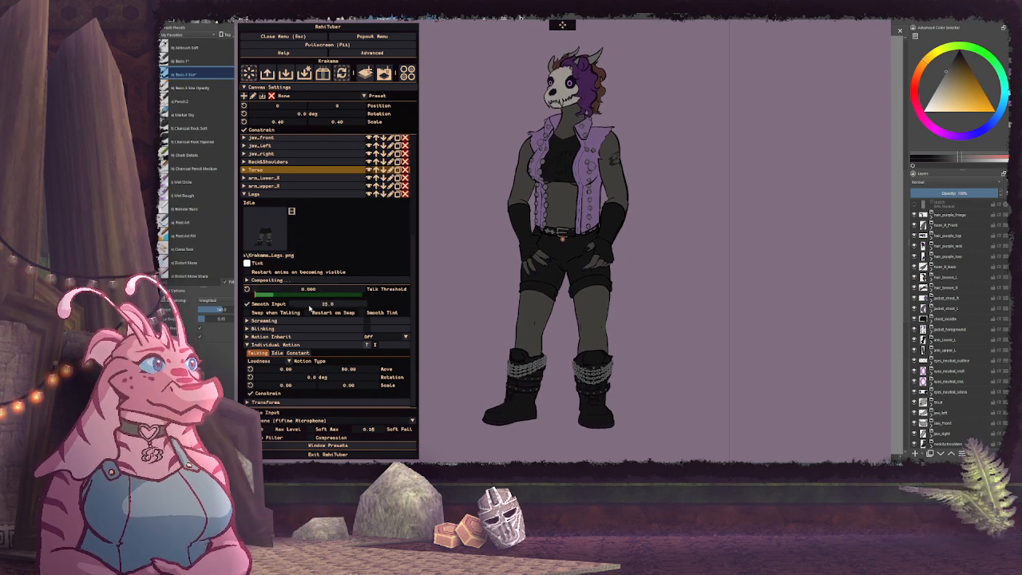
pyautogui.moveTo(309, 307); pyautogui.dragTo(305, 308)
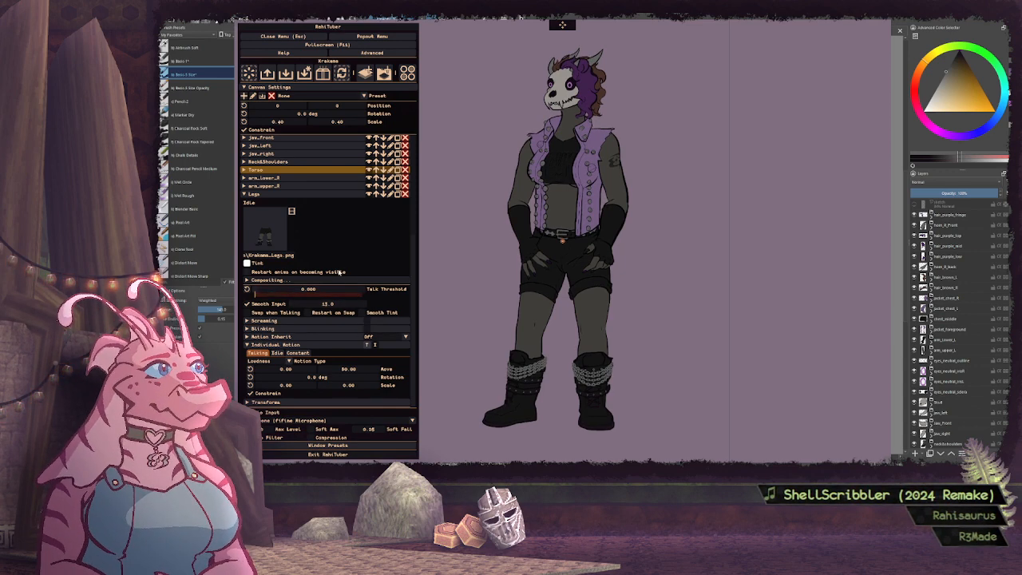
# Review the advanced settings and collapse the Legs layer
pyautogui.click(372, 52)
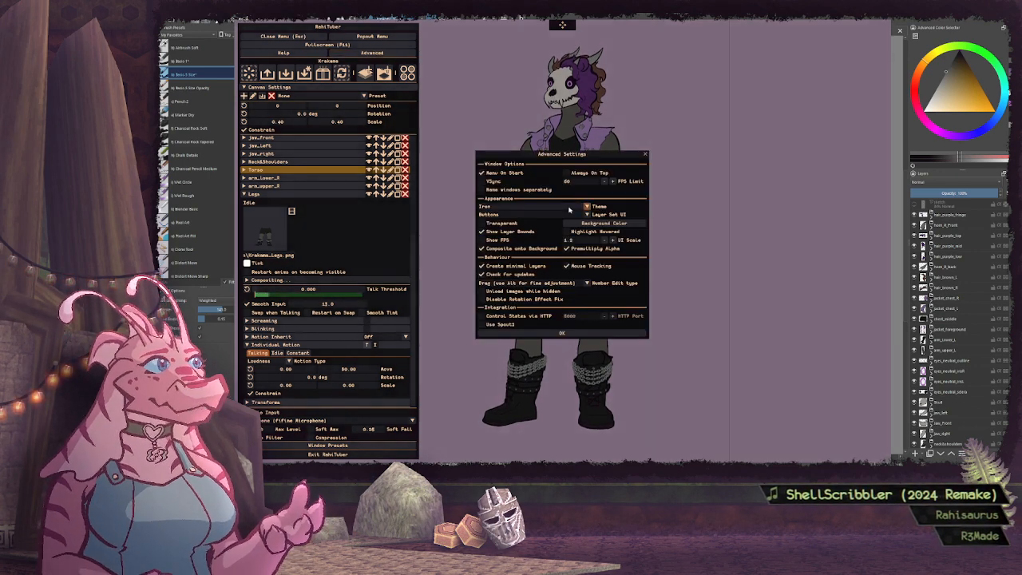
pyautogui.click(563, 333)
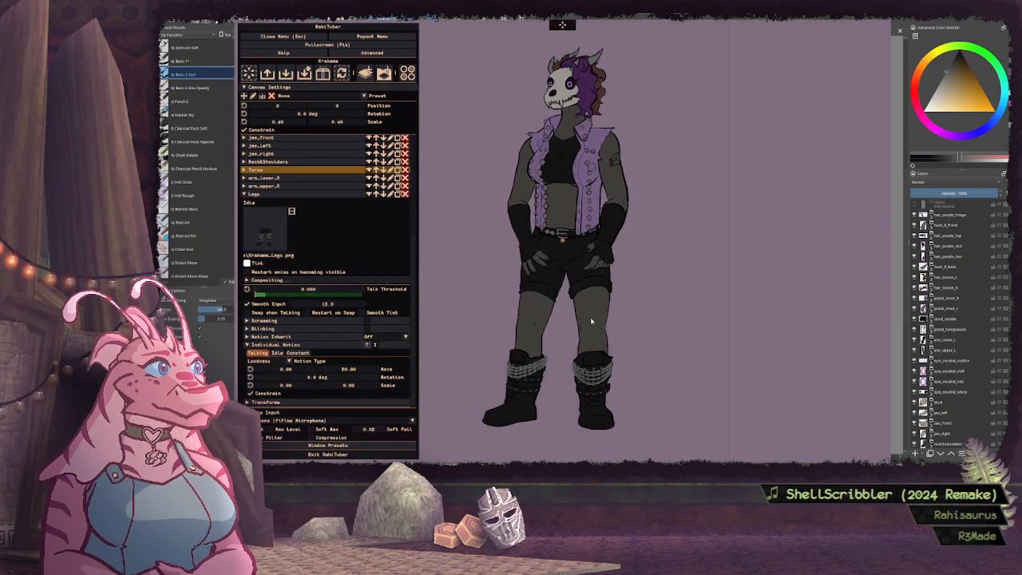
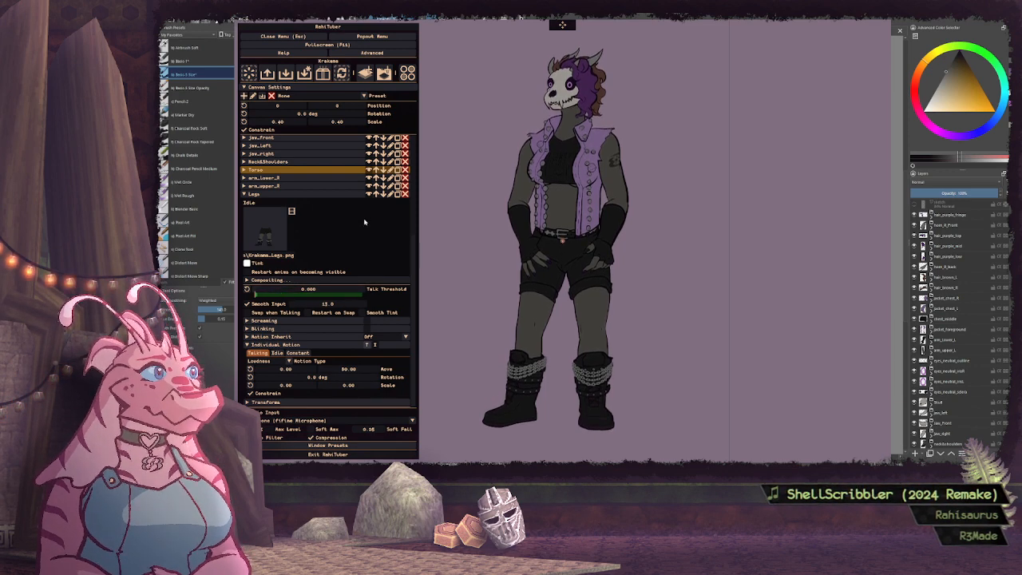
pyautogui.click(299, 195)
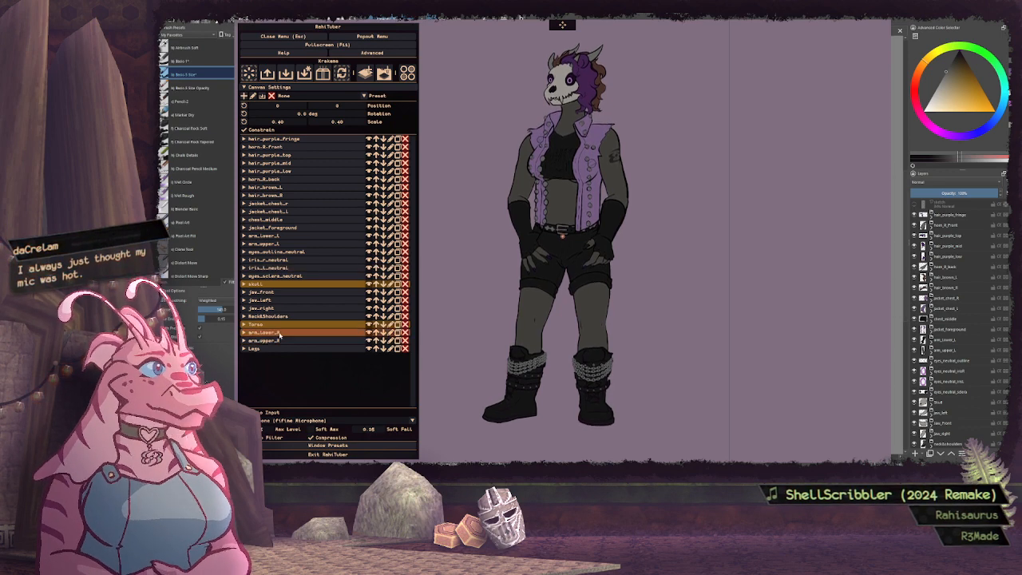
pyautogui.click(279, 335)
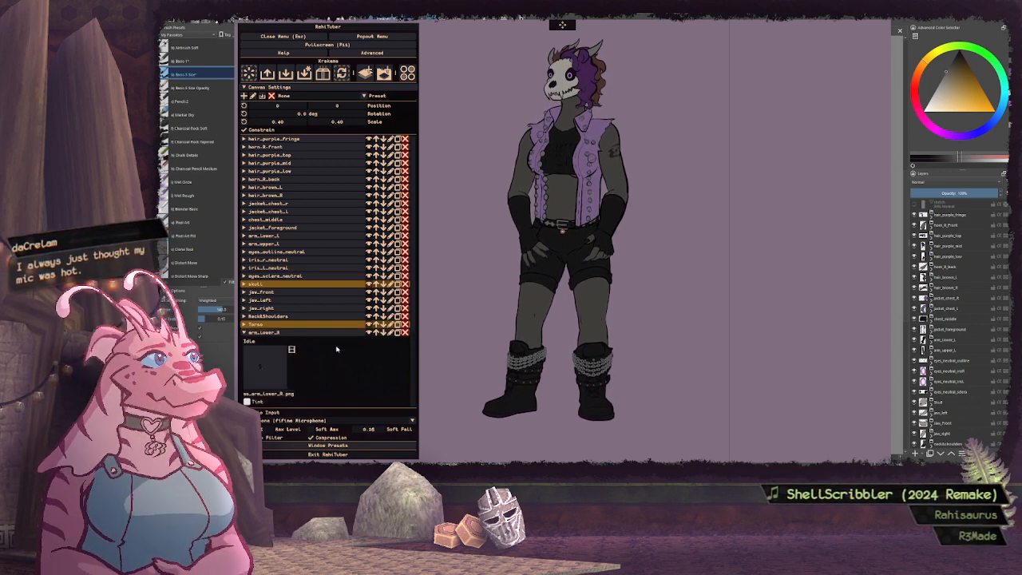
pyautogui.scroll(-3, 284, 304)
pyautogui.click(284, 254)
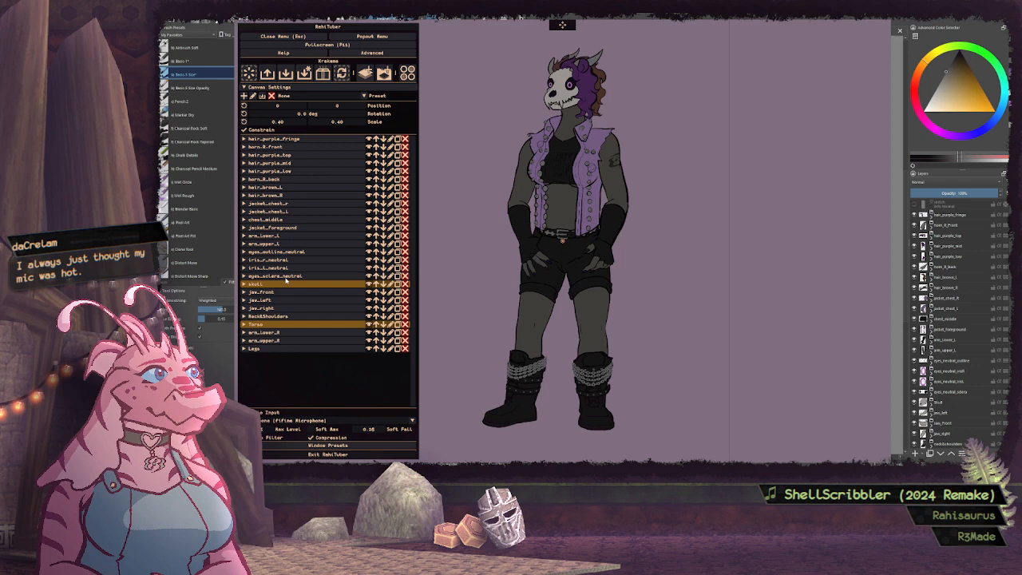
# Place the arm_upper_R layer's pivot point at the shoulder, about 40% horizontally and 30% vertically
pyautogui.click(278, 340)
pyautogui.scroll(-4, 335, 320)
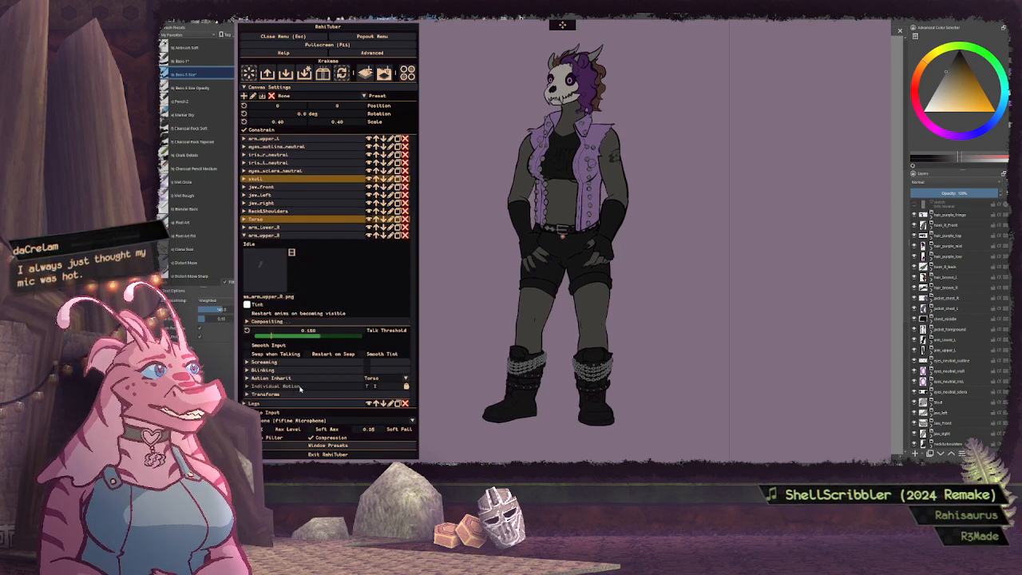
pyautogui.scroll(-3, 329, 280)
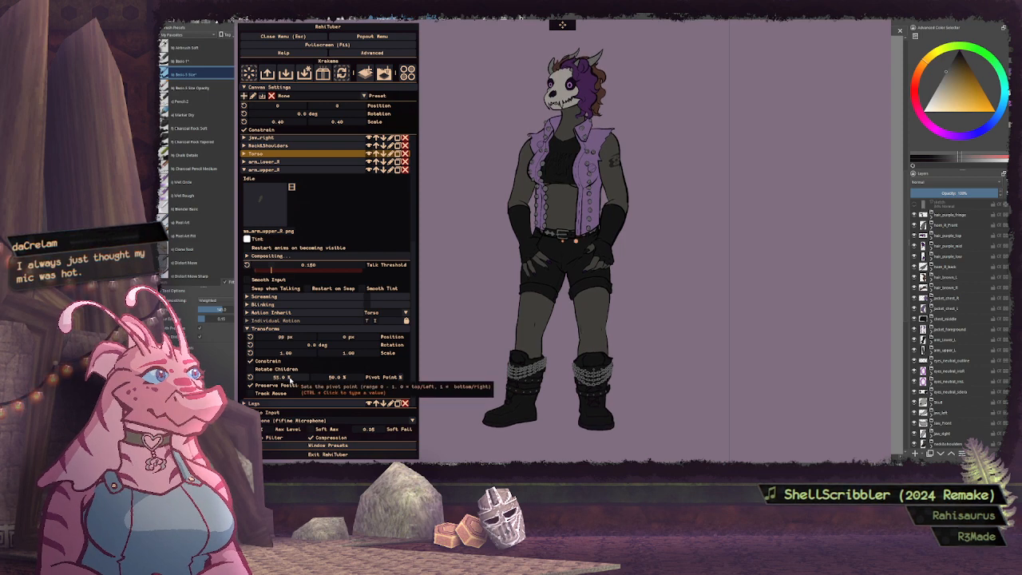
pyautogui.moveTo(289, 379); pyautogui.dragTo(282, 379)
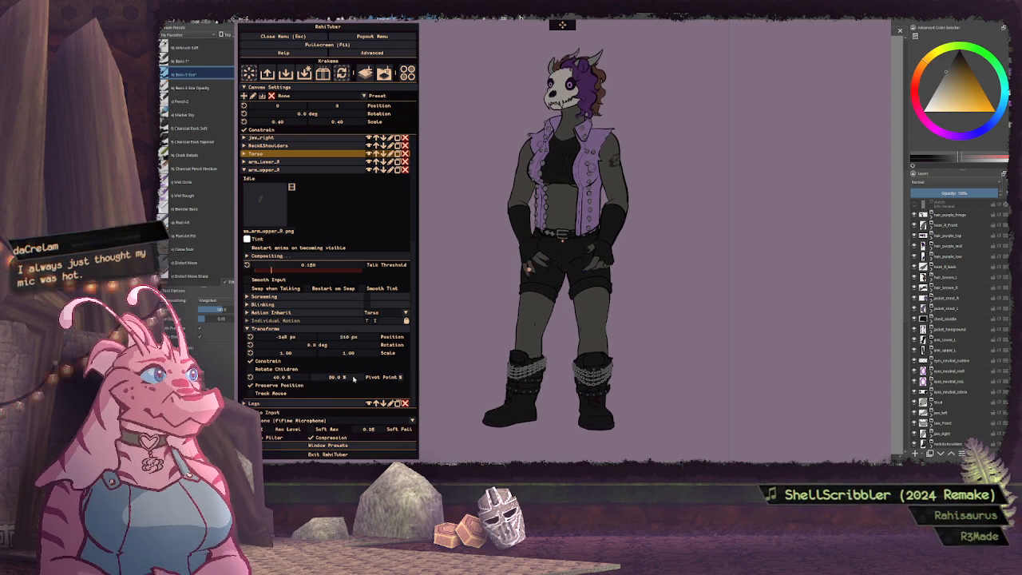
pyautogui.moveTo(353, 380)
pyautogui.mouseDown()
pyautogui.moveTo(290, 380)
pyautogui.moveTo(340, 379)
pyautogui.mouseUp()
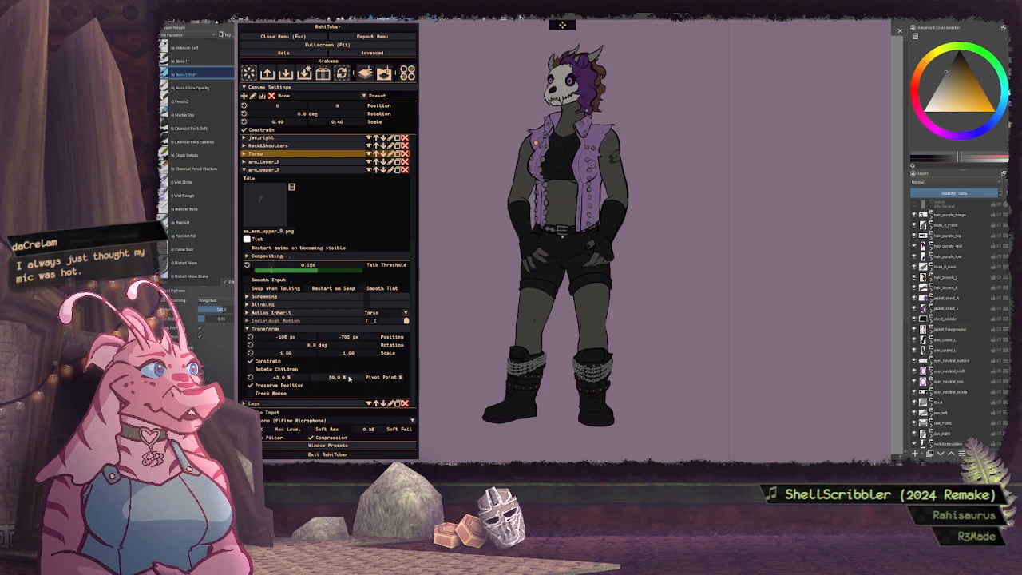
pyautogui.moveTo(305, 380); pyautogui.dragTo(273, 381)
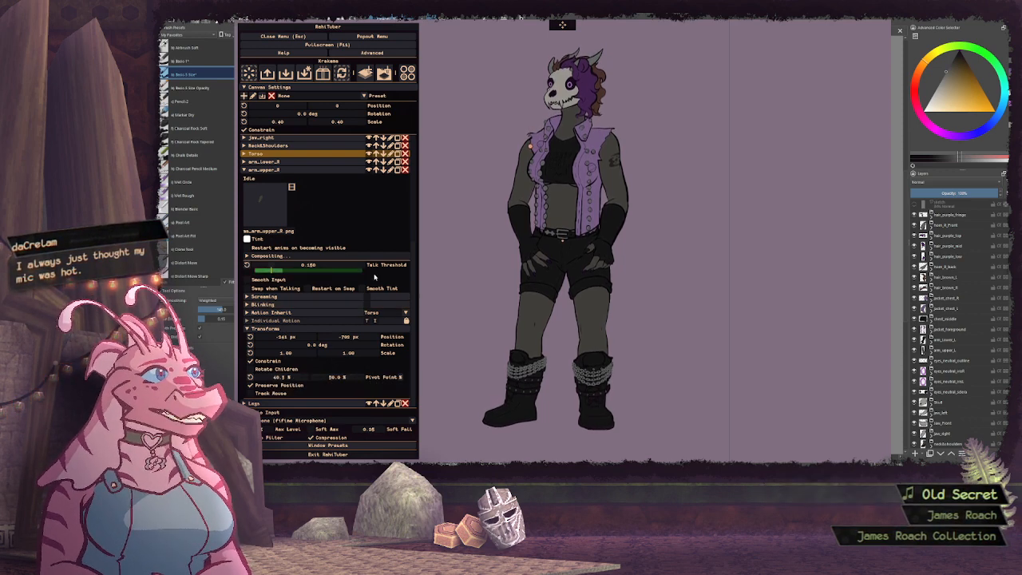
# In arm_upper_R's motion inheritance, set the distance limit to 0.0 and raise the drag
pyautogui.click(258, 331)
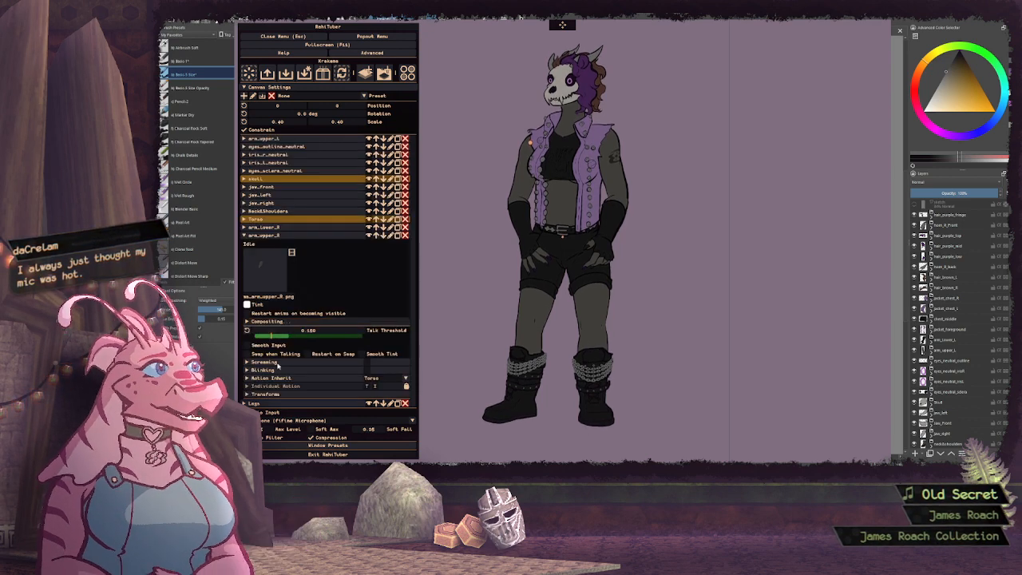
pyautogui.click(273, 379)
pyautogui.scroll(-3, 338, 265)
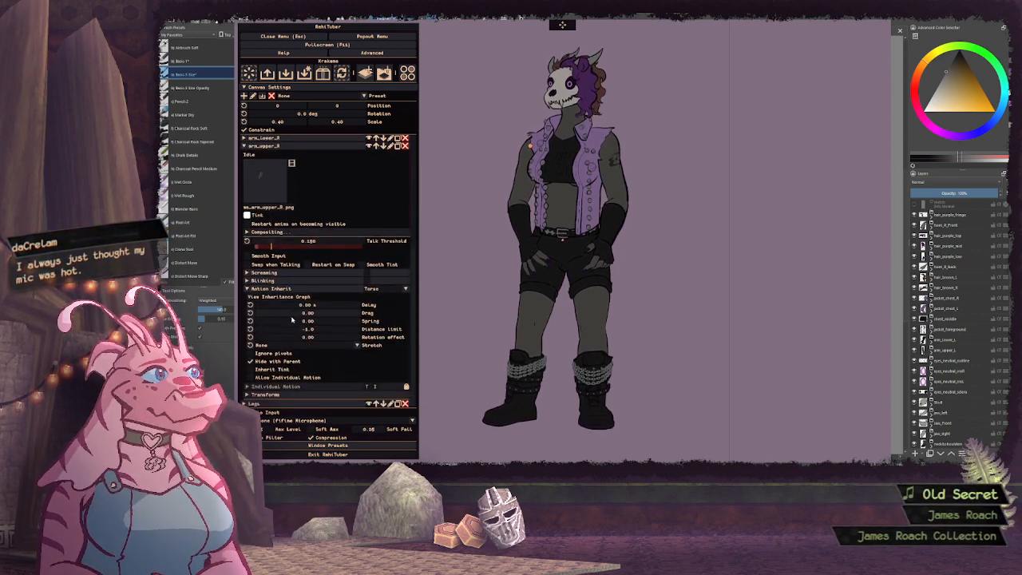
pyautogui.moveTo(322, 330); pyautogui.dragTo(247, 329)
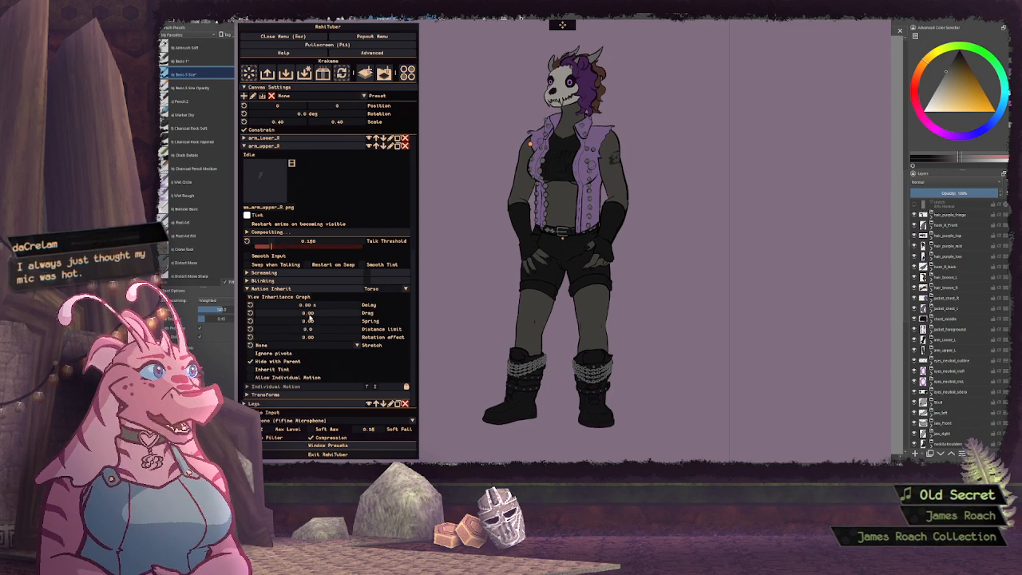
pyautogui.moveTo(311, 314); pyautogui.dragTo(365, 318)
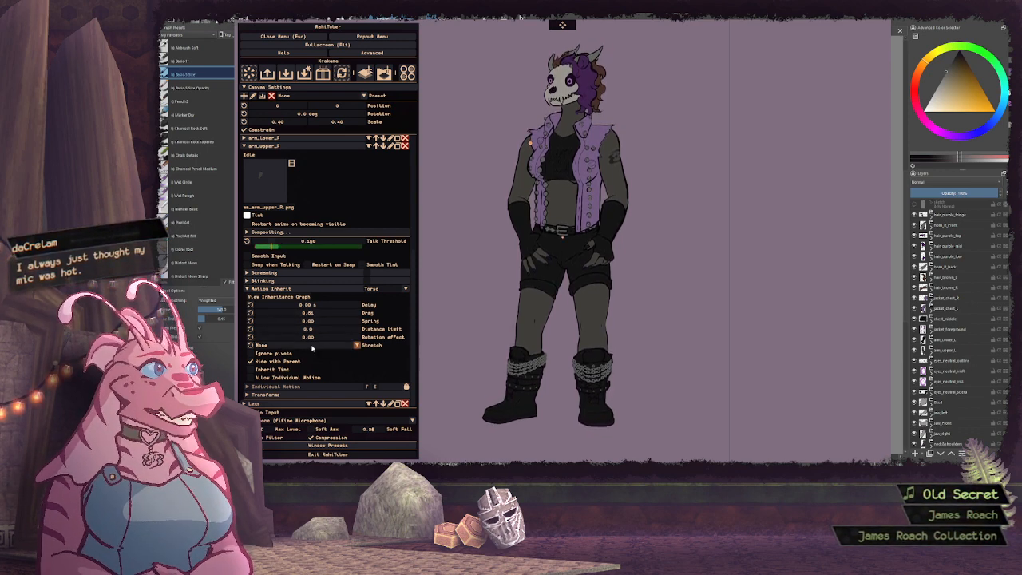
# Make arm_upper_R ignore pivots with a rotation effect of 0.10, and collapse its settings
pyautogui.moveTo(315, 339); pyautogui.dragTo(318, 338)
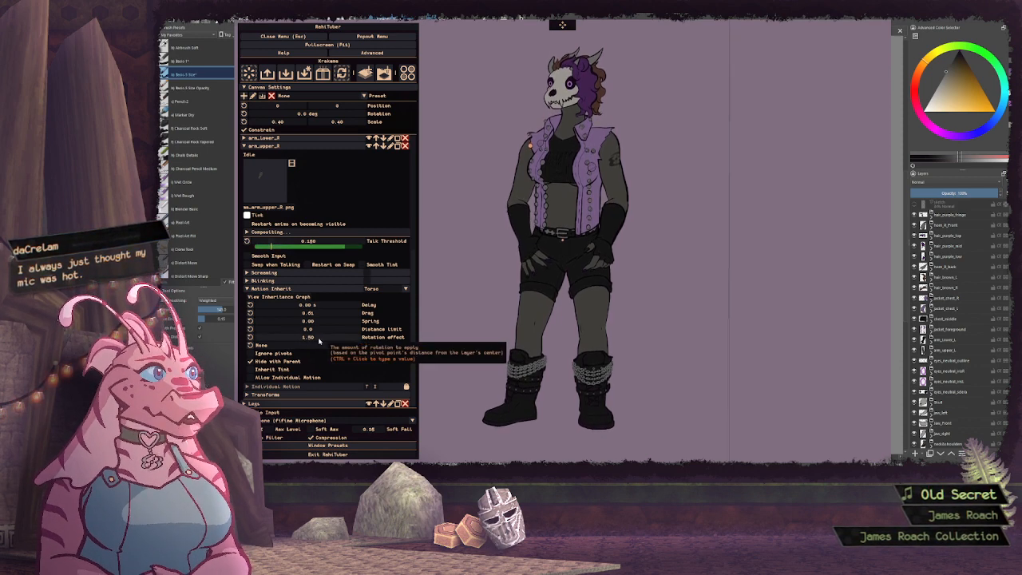
pyautogui.click(250, 353)
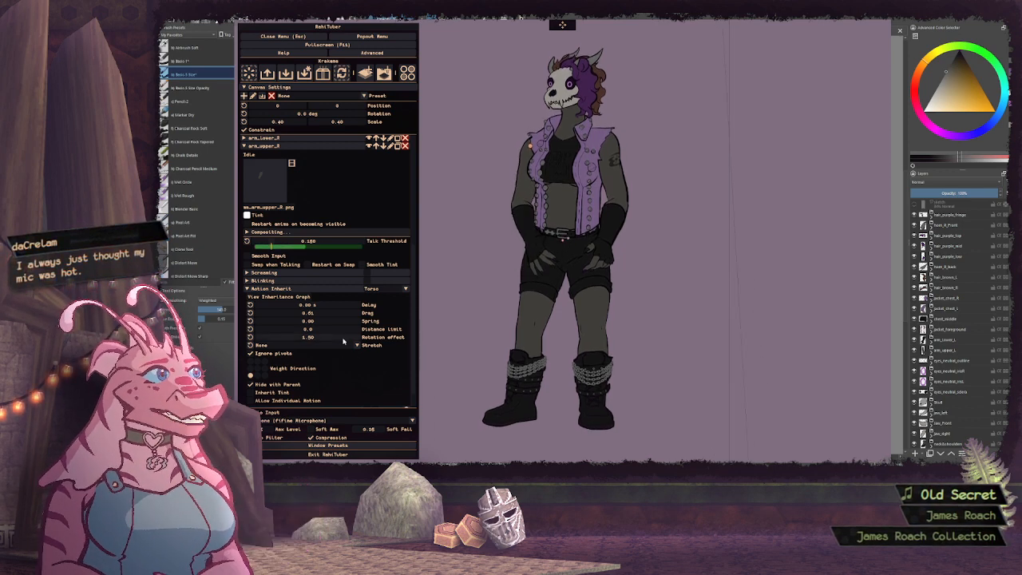
pyautogui.moveTo(336, 338); pyautogui.dragTo(337, 340)
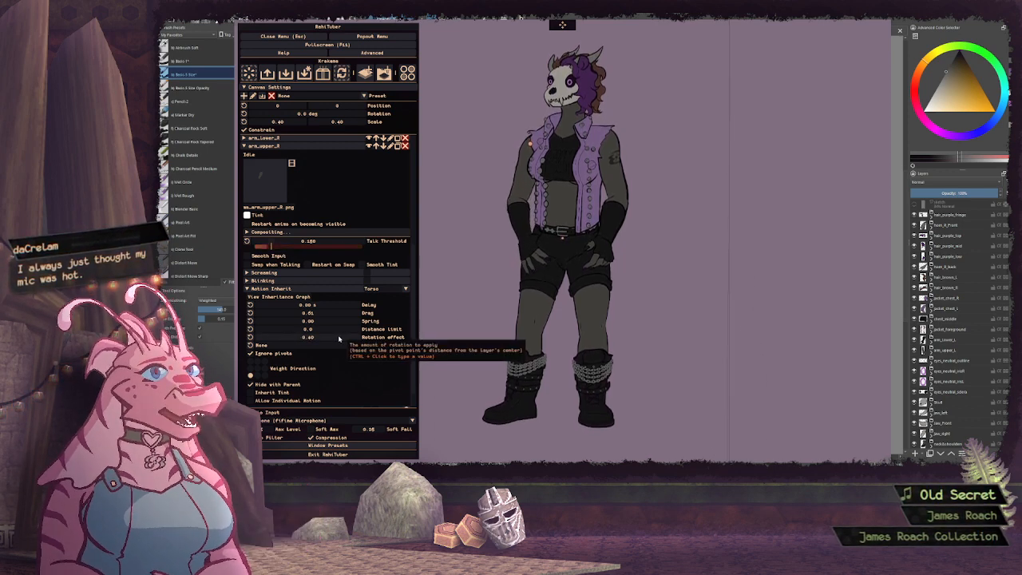
pyautogui.keyDown('ctrl'); pyautogui.click(336, 339); pyautogui.keyUp('ctrl')
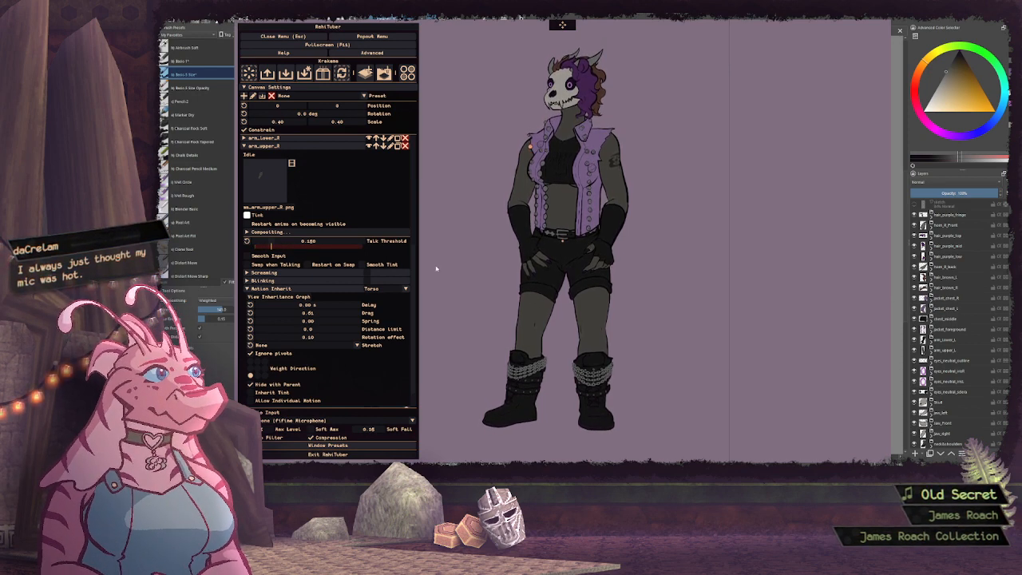
pyautogui.click(267, 289)
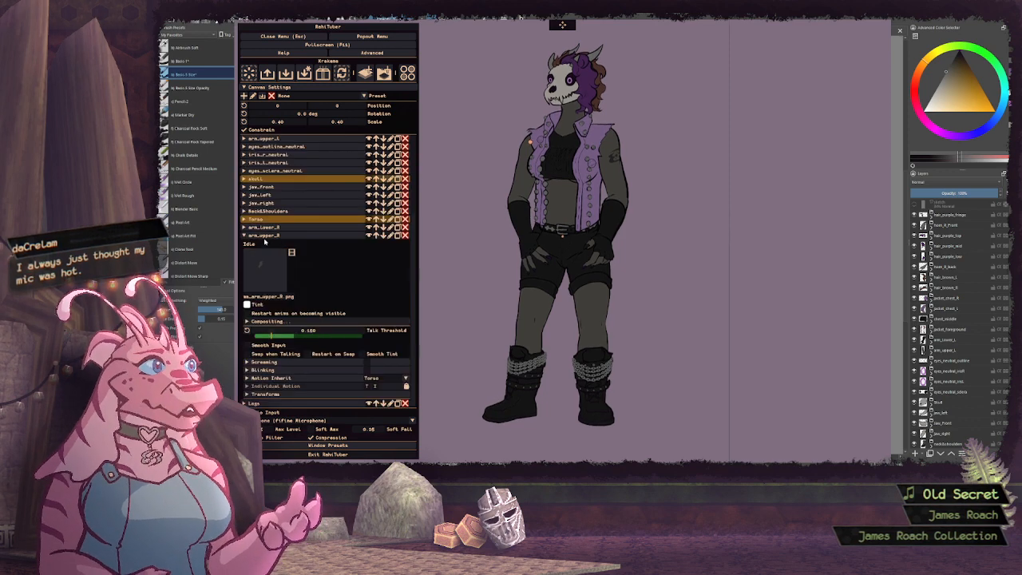
pyautogui.click(264, 236)
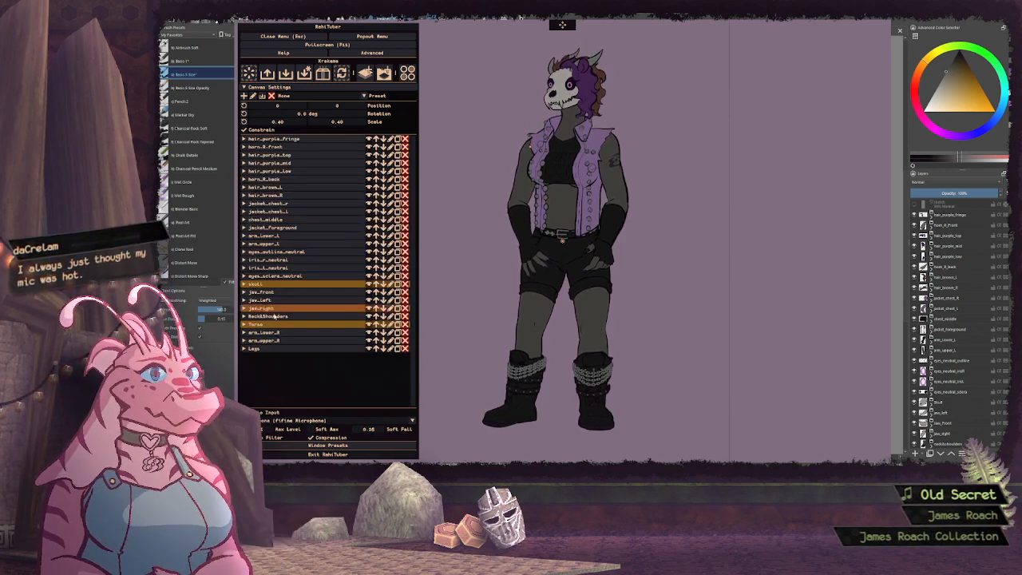
# Make the arm_lower_R layer's inherited motion ignore pivots, with its weight direction set to the lower right
pyautogui.click(275, 340)
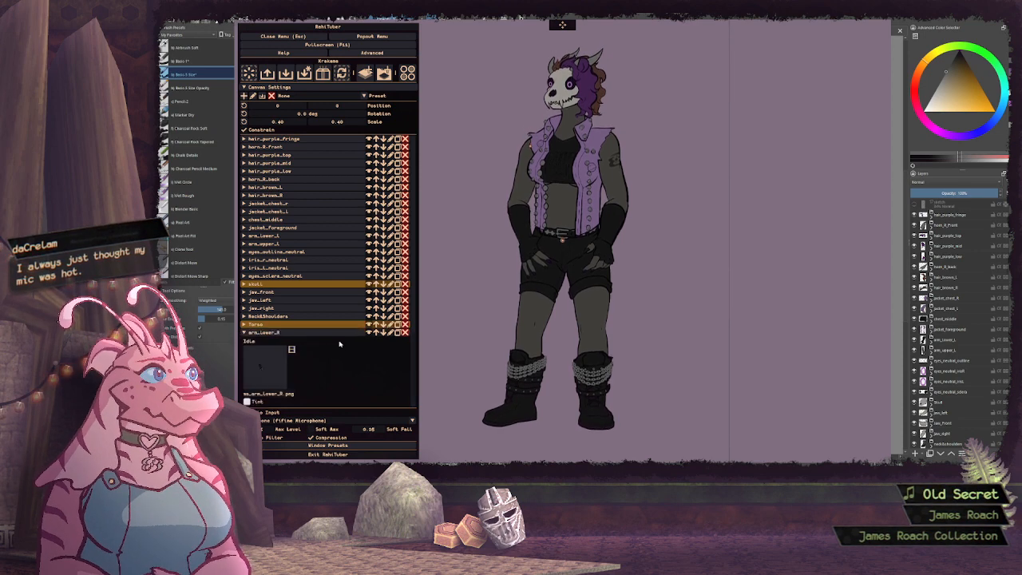
pyautogui.scroll(-1, 339, 345)
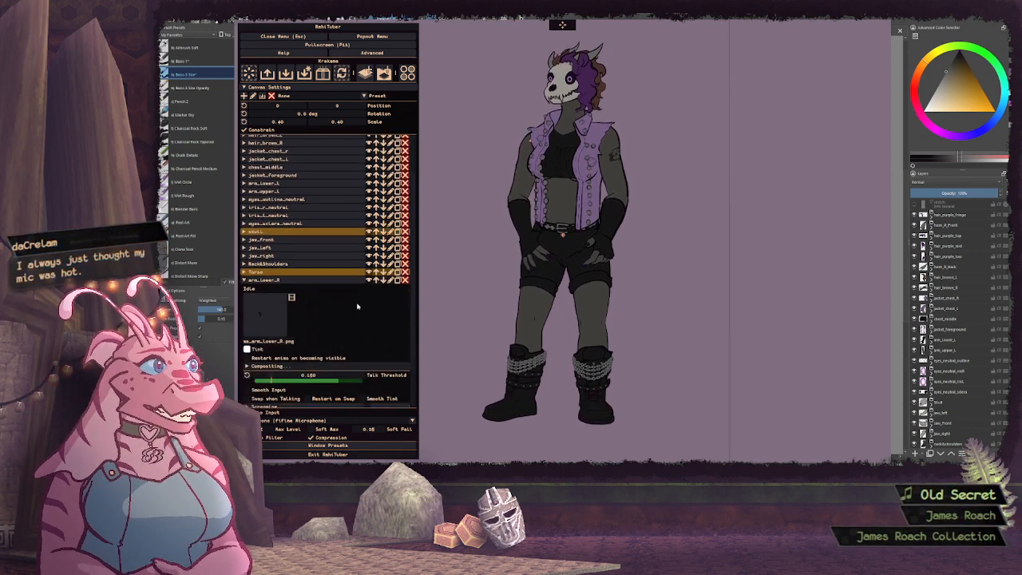
pyautogui.scroll(-1, 357, 308)
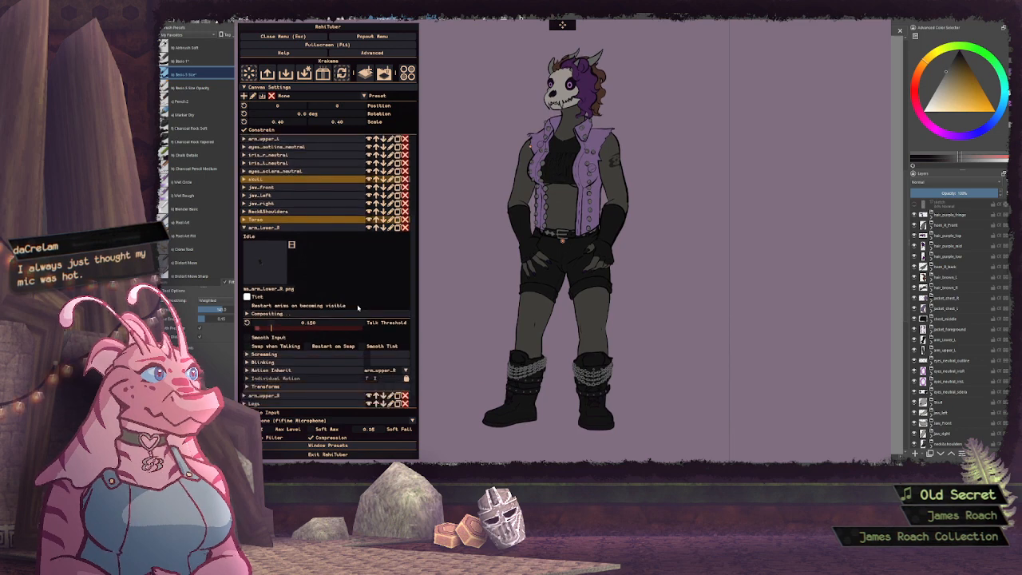
pyautogui.click(290, 371)
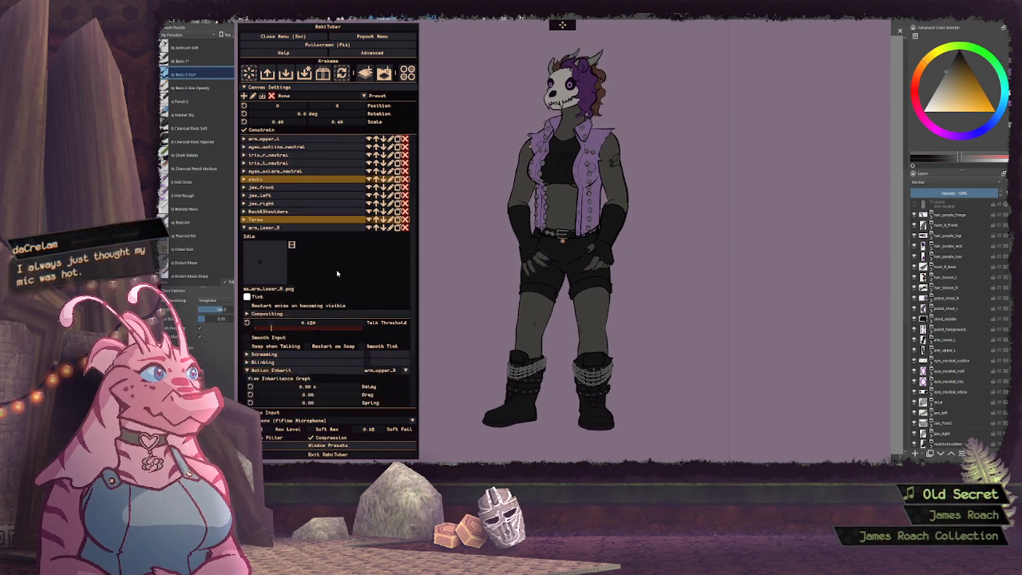
pyautogui.scroll(-2, 338, 273)
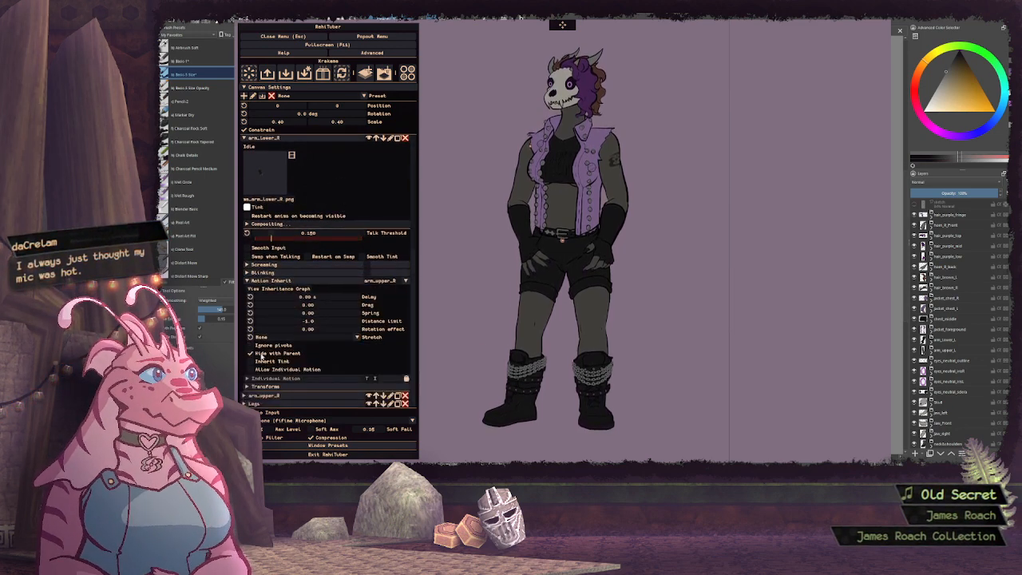
pyautogui.click(254, 347)
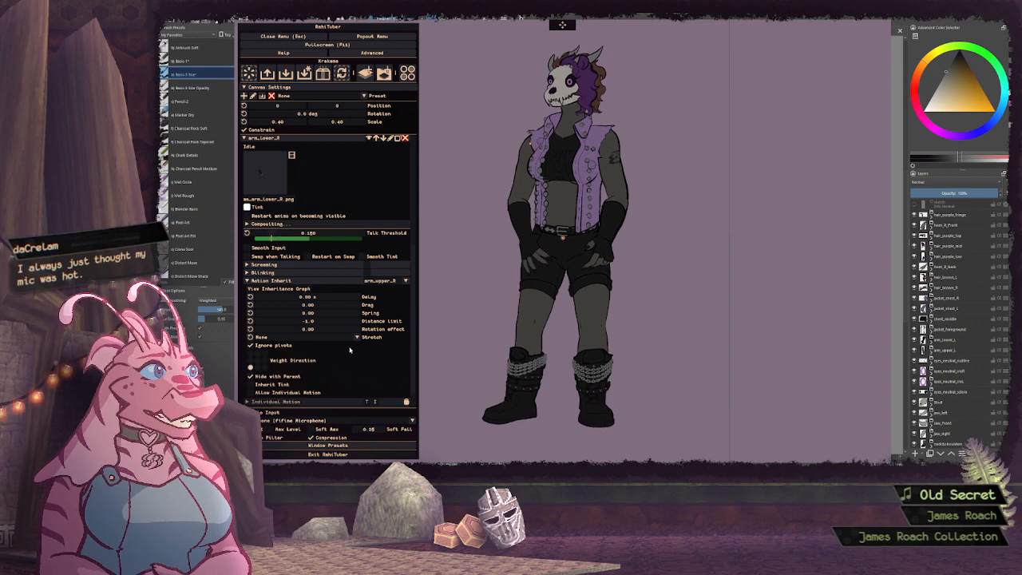
pyautogui.moveTo(250, 376); pyautogui.dragTo(264, 368)
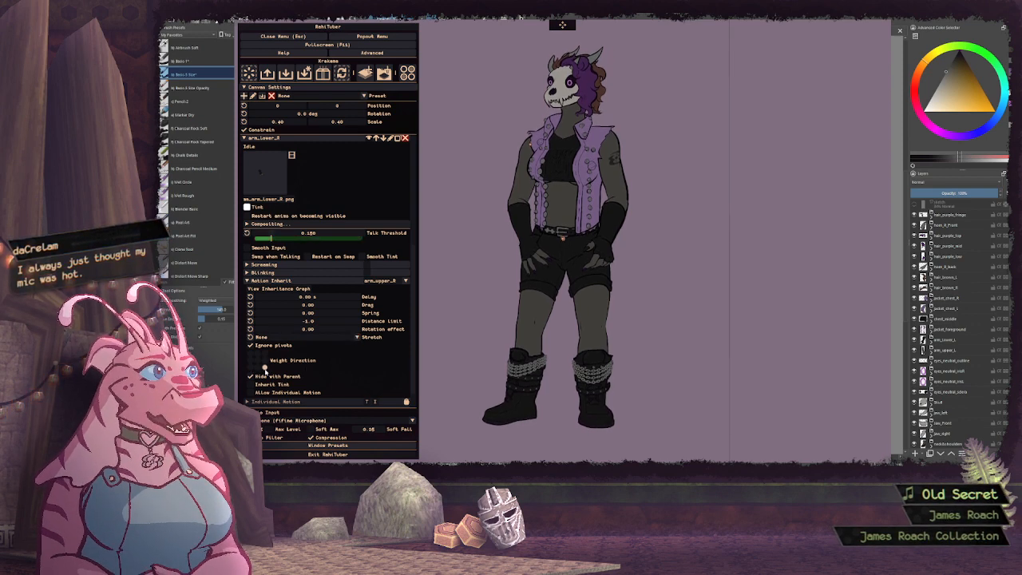
# Set arm_lower_R's rotation effect to 0.1 and distance limit to 0, and raise its drag
pyautogui.keyDown('ctrl'); pyautogui.click(322, 330); pyautogui.keyUp('ctrl')
pyautogui.write('0.1')
pyautogui.press('Return')
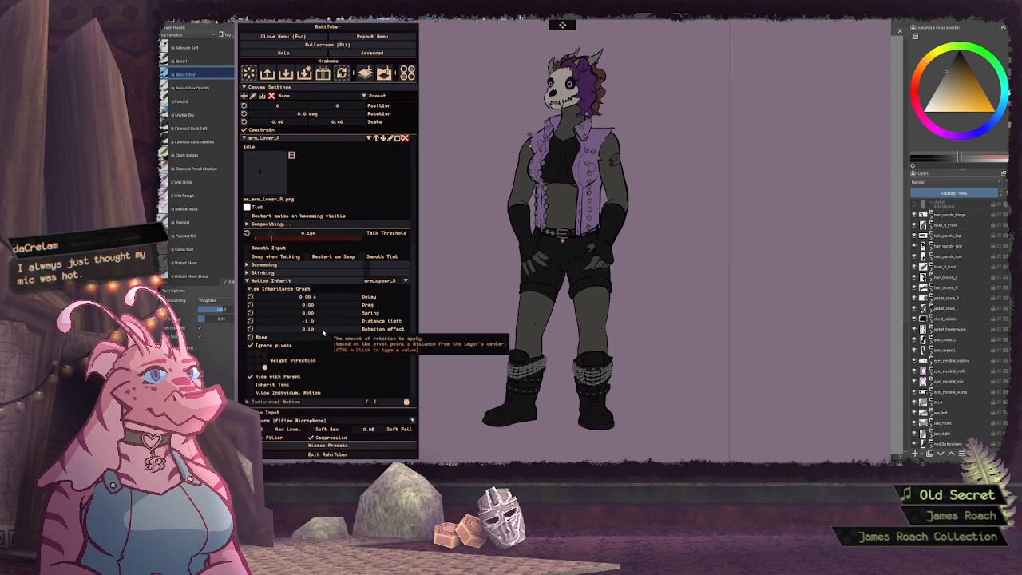
pyautogui.moveTo(321, 306); pyautogui.dragTo(369, 307)
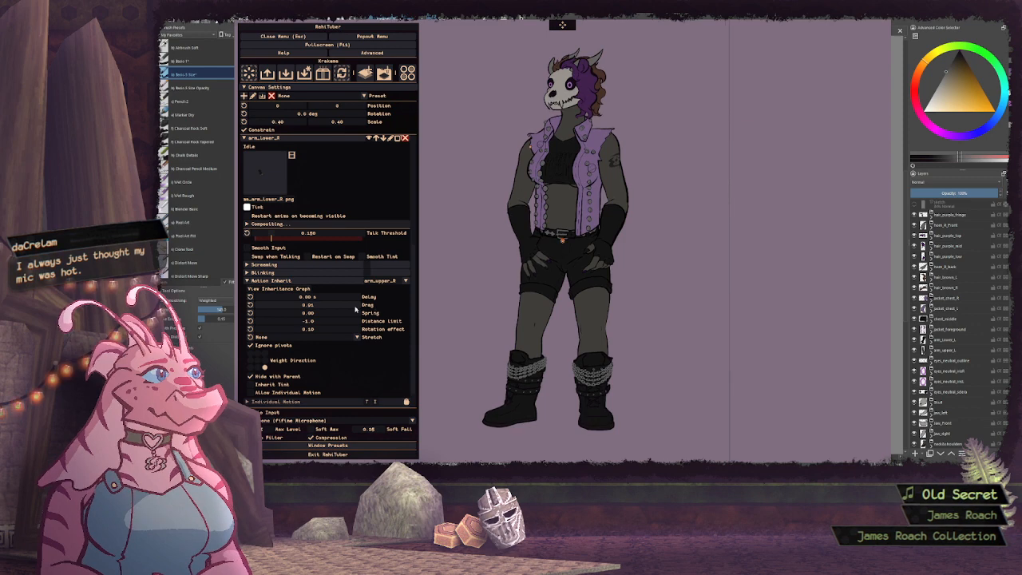
pyautogui.keyDown('ctrl'); pyautogui.click(310, 322); pyautogui.keyUp('ctrl')
pyautogui.write('0')
pyautogui.press('Return')
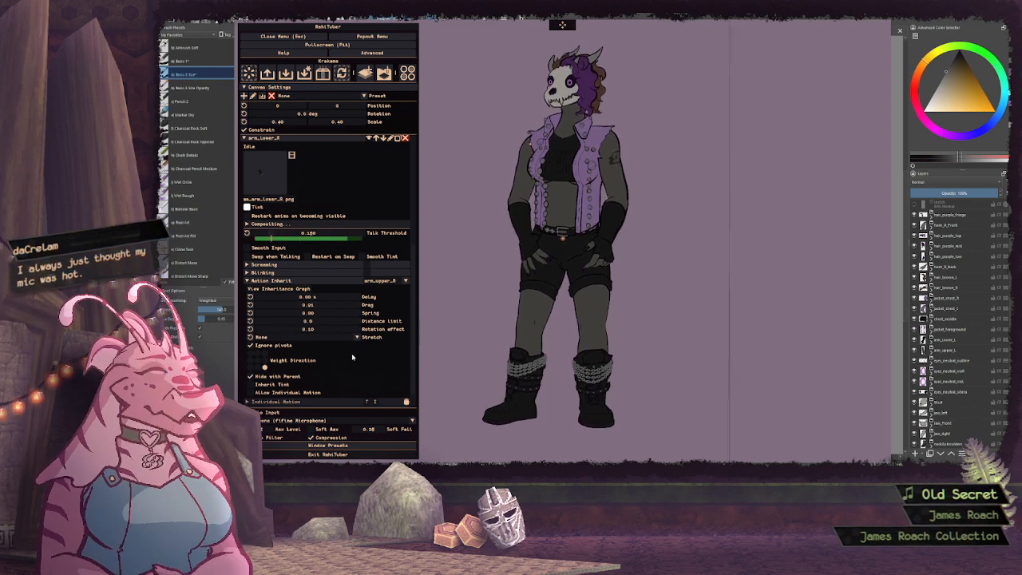
# Move the arm_lower_R layer's pivot point to the elbow, at 36.0 % horizontally and 42.0 % vertically
pyautogui.scroll(-4, 358, 355)
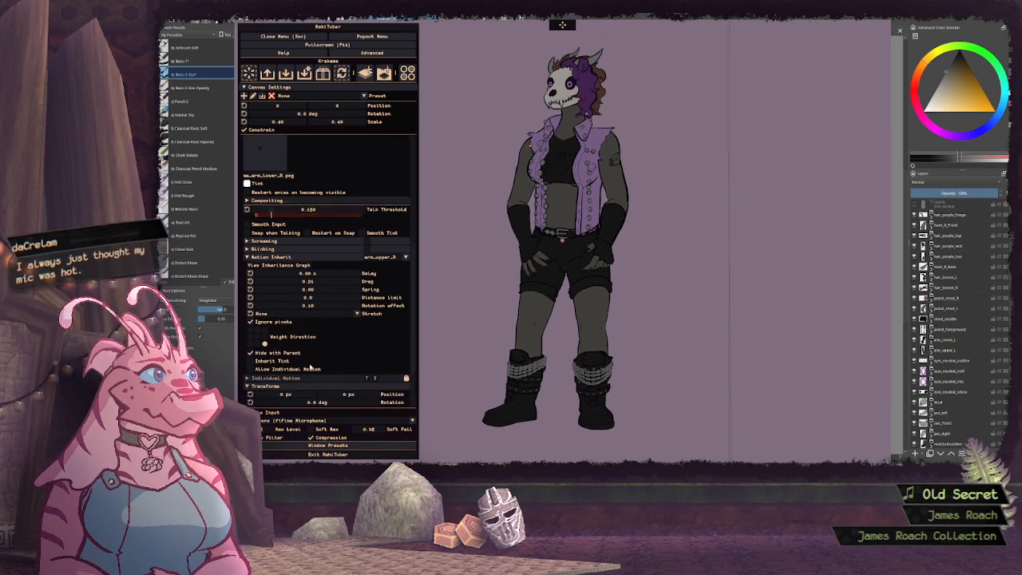
pyautogui.click(353, 320)
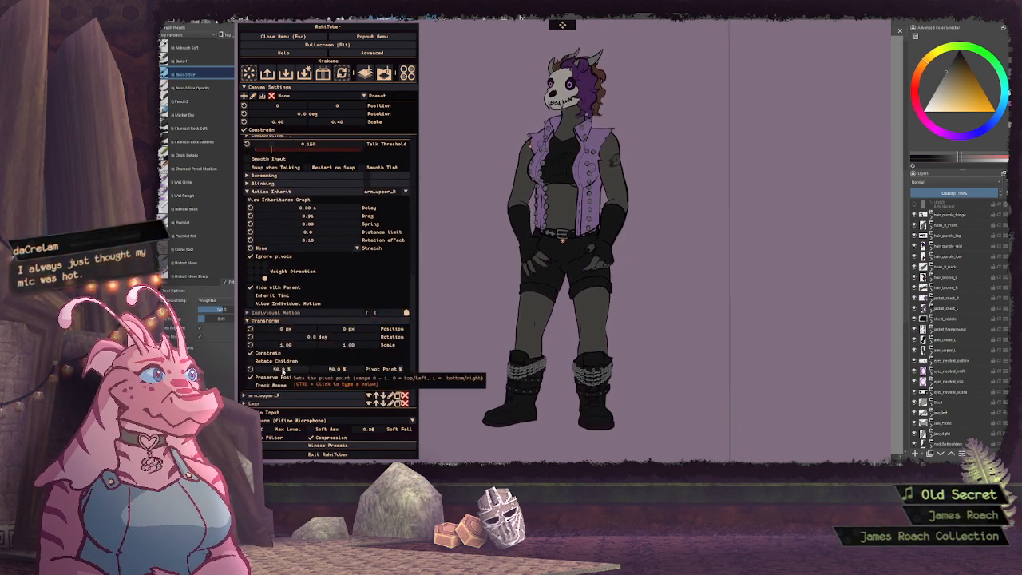
pyautogui.moveTo(283, 372); pyautogui.dragTo(333, 369)
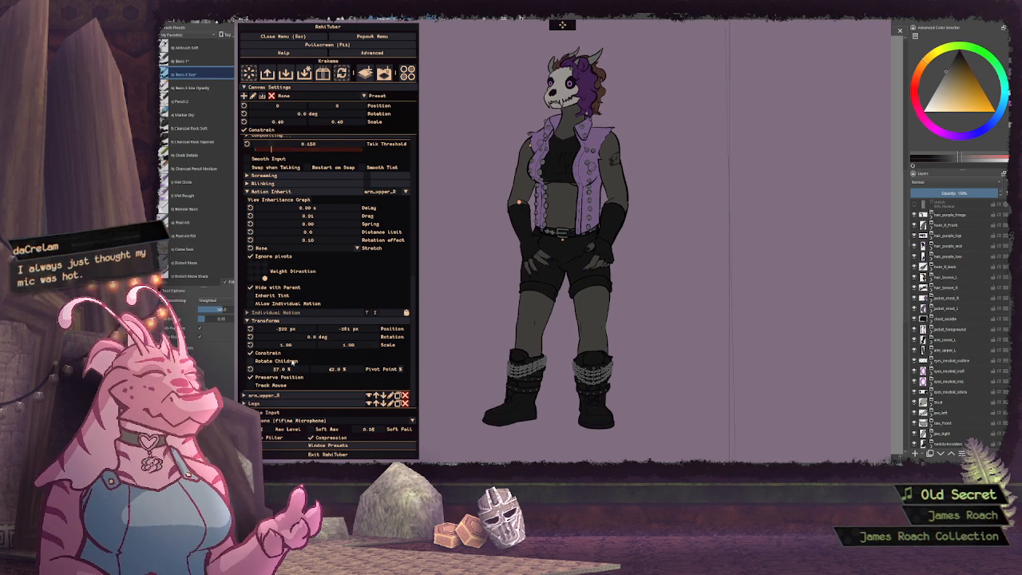
pyautogui.moveTo(281, 370); pyautogui.dragTo(279, 370)
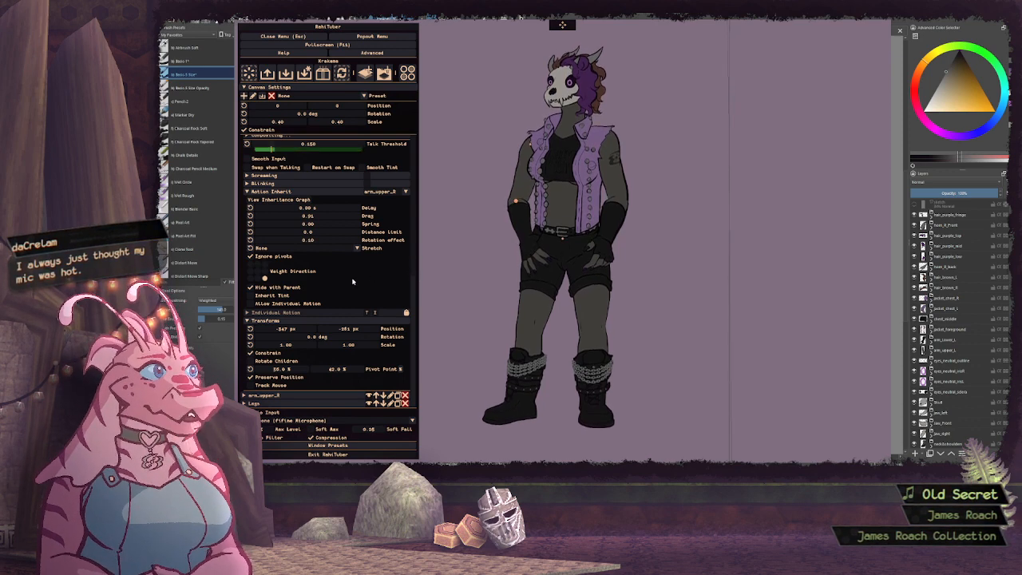
# Set arm_lower_R's stretch to Preserve Volume with a vertical stretch strength of -2.0
pyautogui.click(322, 249)
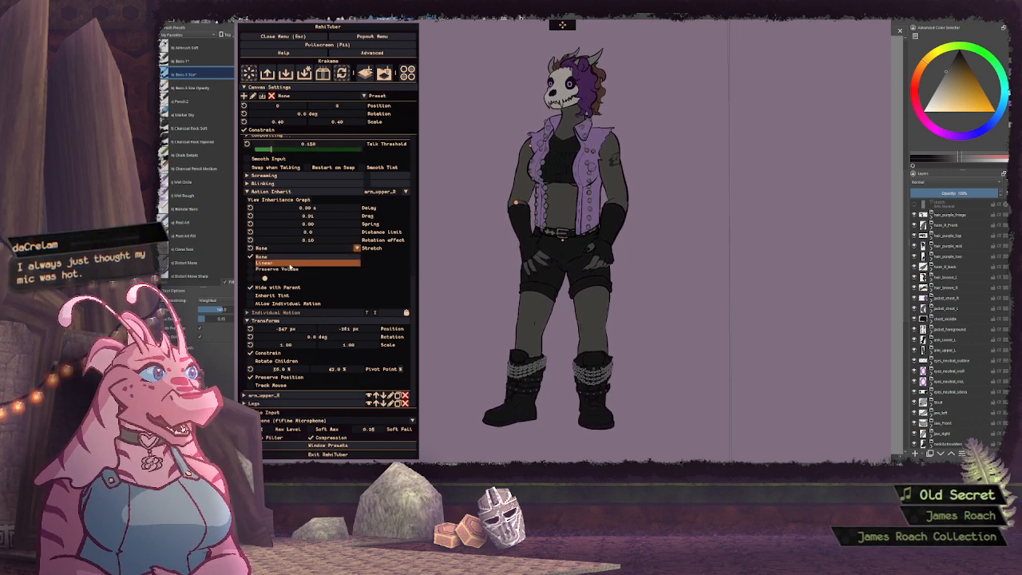
pyautogui.click(323, 264)
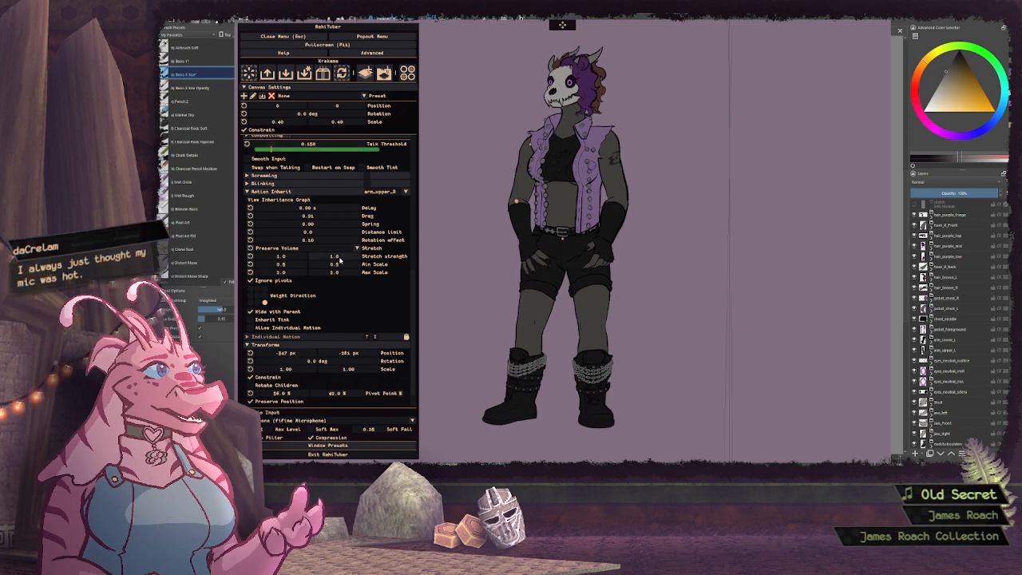
pyautogui.moveTo(333, 259); pyautogui.dragTo(340, 260)
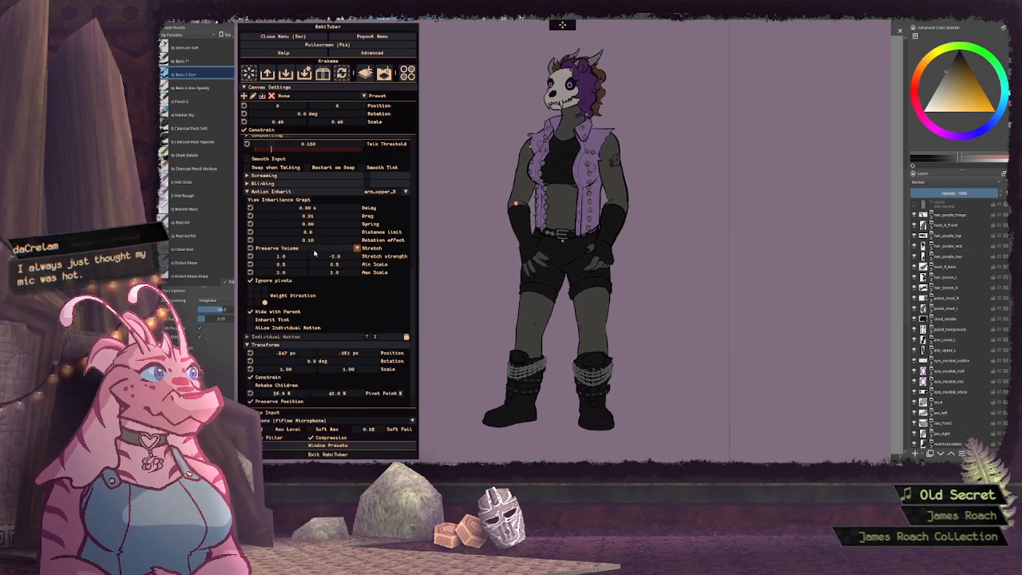
# Switch arm_lower_R's stretch mode to Linear and set its rotation effect to 0.08
pyautogui.click(315, 249)
pyautogui.click(303, 268)
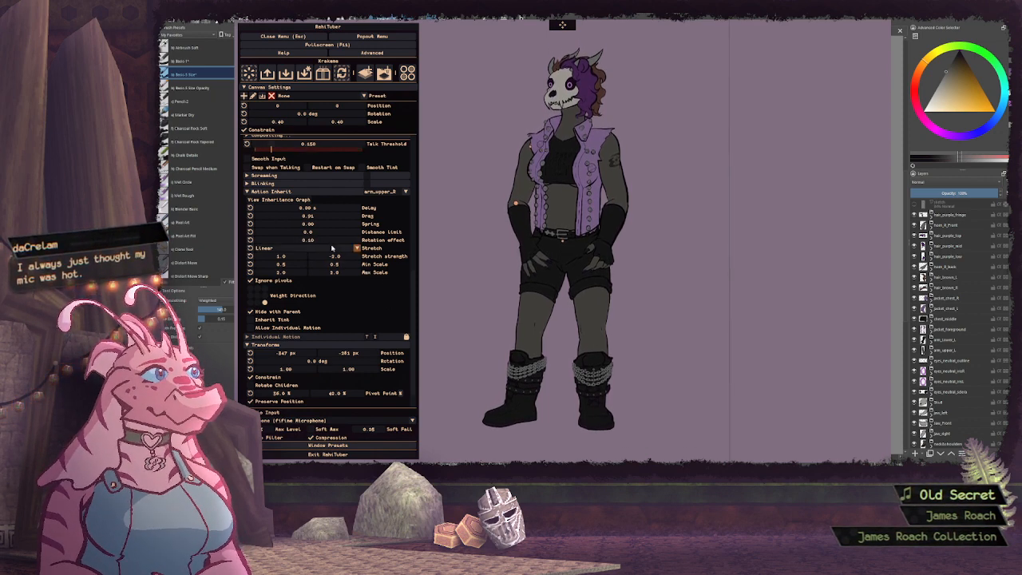
pyautogui.moveTo(328, 241); pyautogui.dragTo(333, 243)
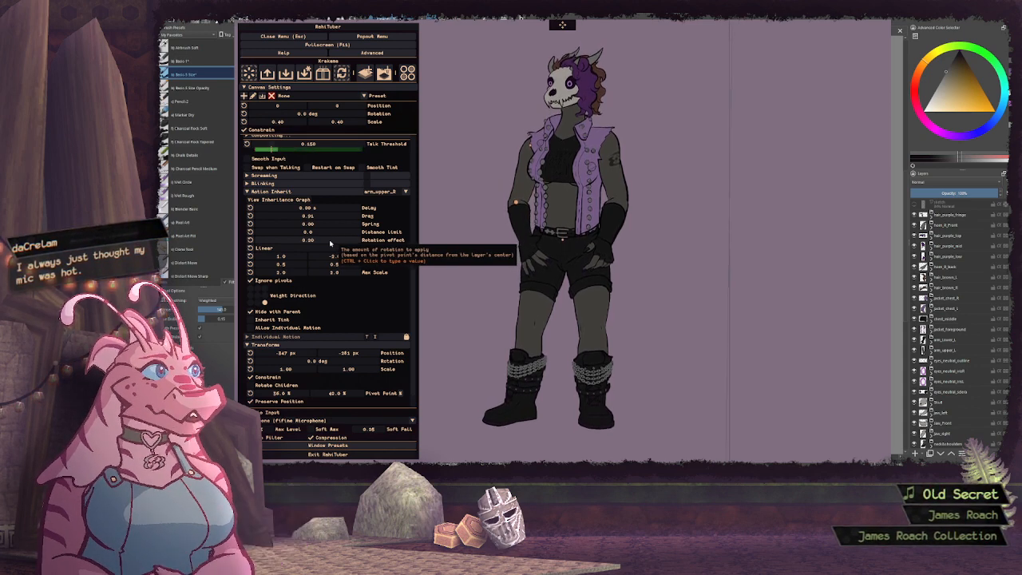
pyautogui.moveTo(330, 243); pyautogui.dragTo(289, 242)
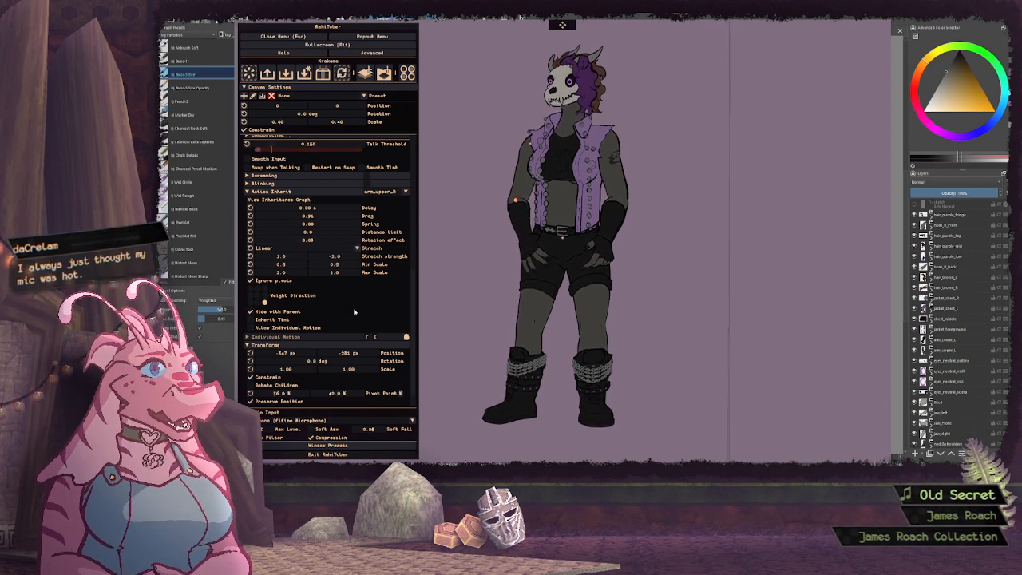
# Open the arm_upper_R layer's Motion Inherit settings and examine its delay, drag and rotation values
pyautogui.scroll(5, 355, 311)
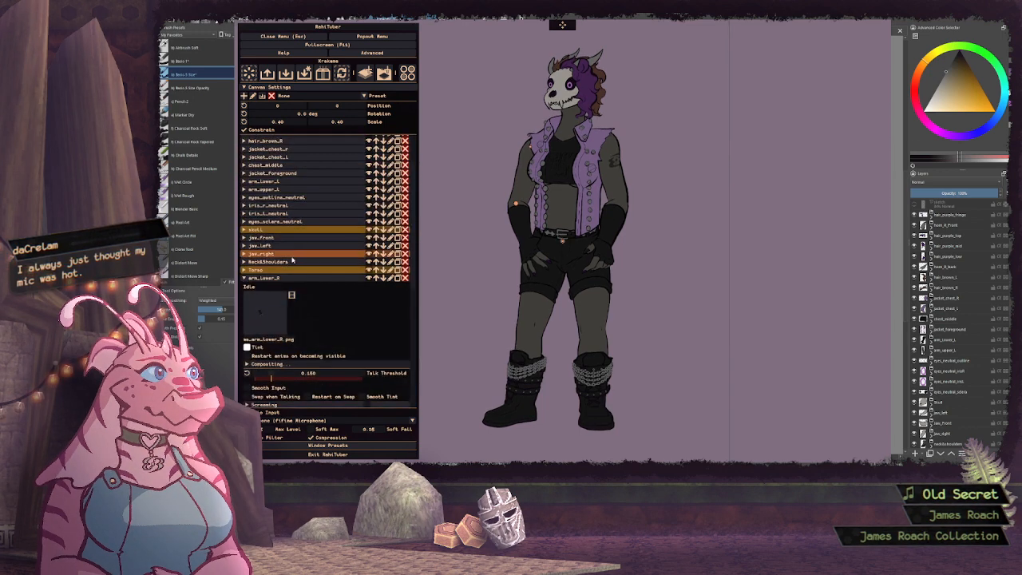
pyautogui.scroll(-3, 382, 322)
pyautogui.scroll(-2, 382, 321)
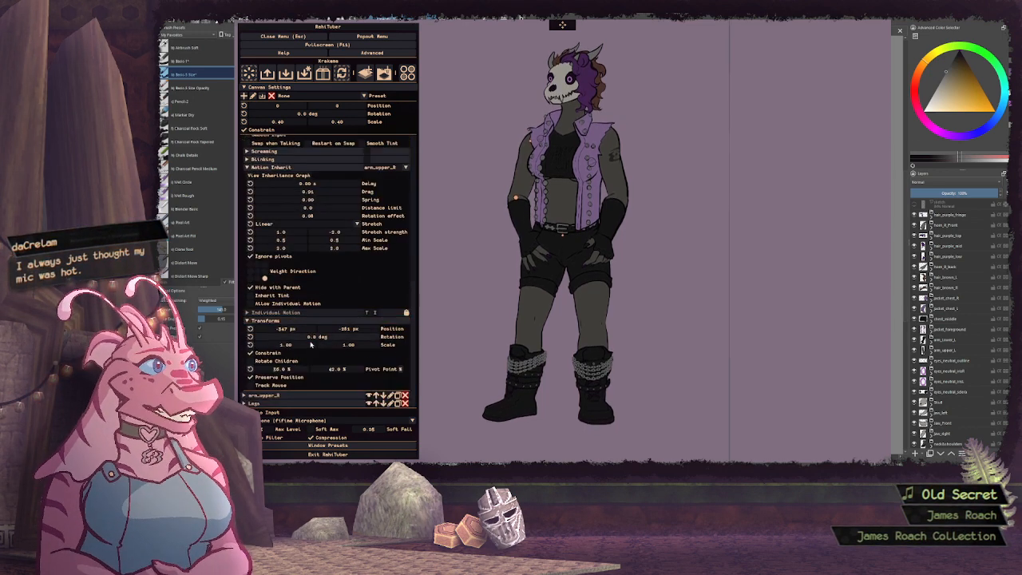
pyautogui.click(284, 395)
pyautogui.scroll(-6, 290, 368)
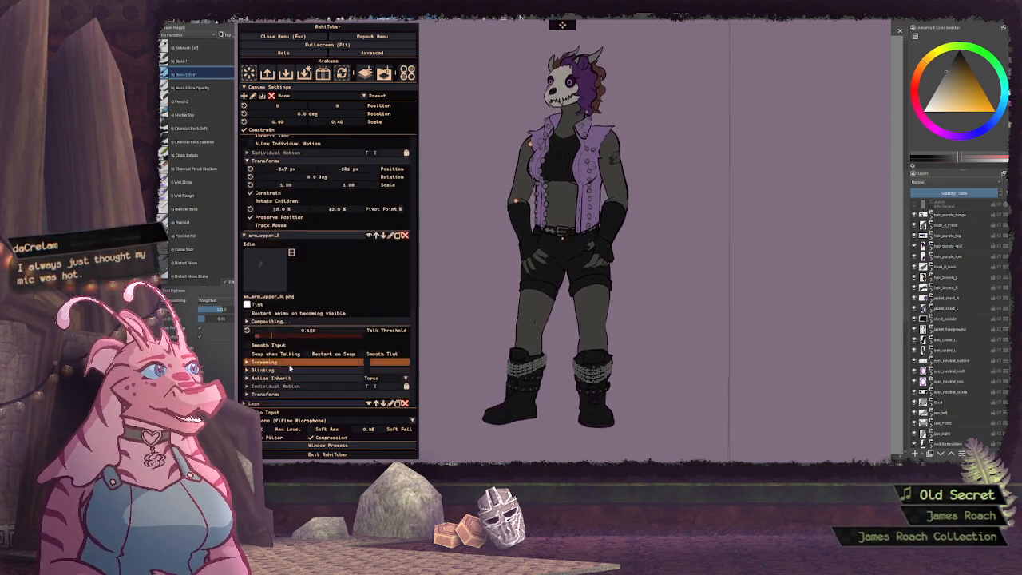
pyautogui.click(275, 377)
pyautogui.scroll(-4, 361, 292)
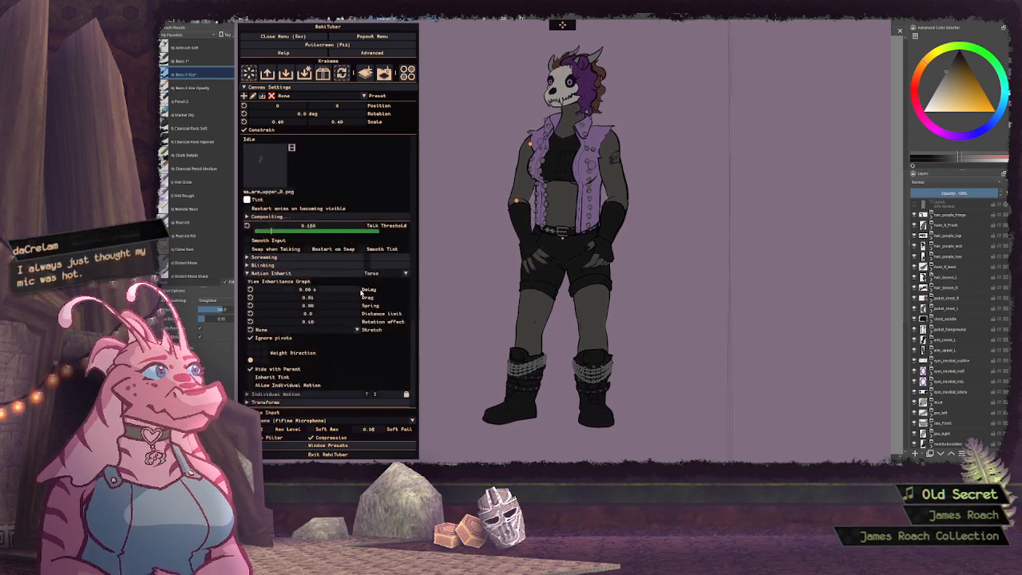
# Set the Motion Inherit drag of the arm_lower_R layer to 0.61
pyautogui.scroll(10, 361, 292)
pyautogui.doubleClick(329, 236)
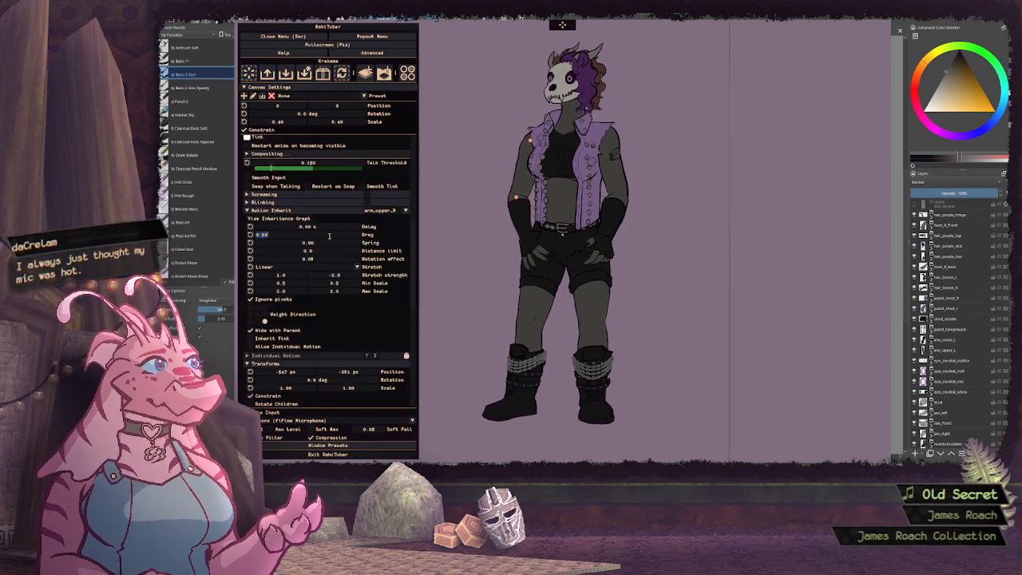
pyautogui.write('0.')
pyautogui.write('6')
pyautogui.press('Return')
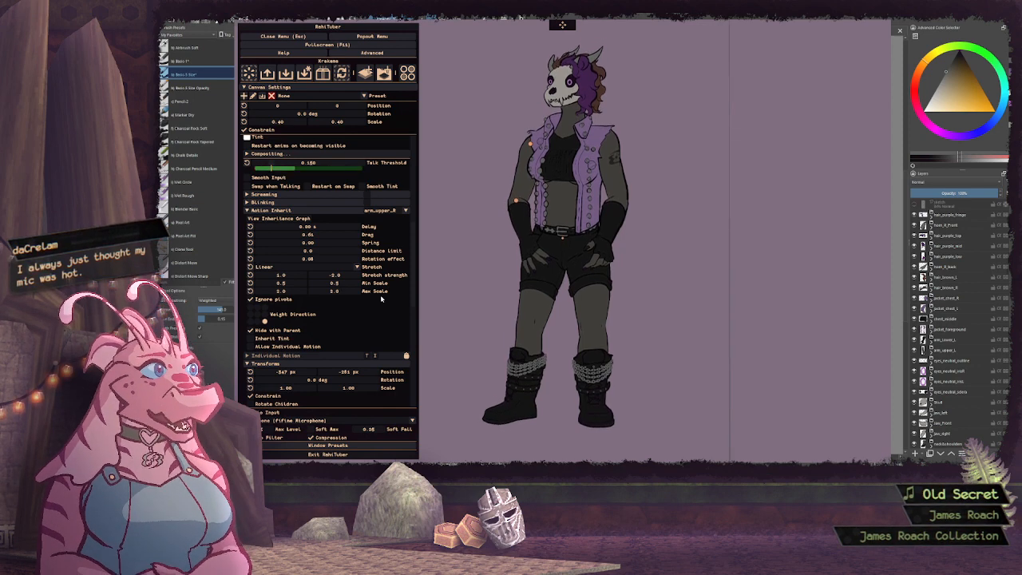
# Set arm_lower_R's rotation effect to 0.21 and its vertical stretch strength to -2.5
pyautogui.moveTo(356, 263)
pyautogui.mouseDown()
pyautogui.moveTo(326, 263)
pyautogui.moveTo(348, 260)
pyautogui.mouseUp()
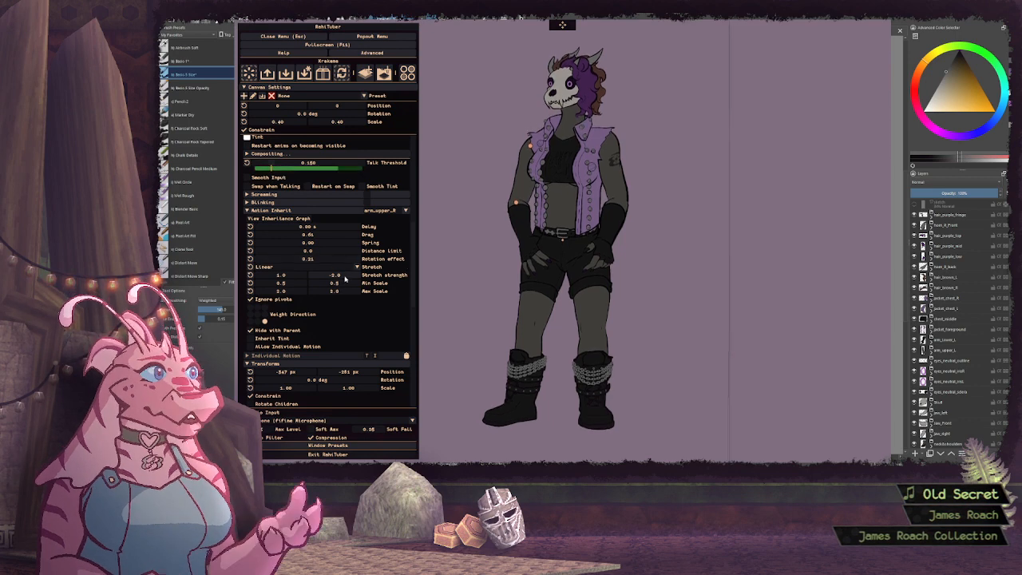
pyautogui.click(345, 276)
pyautogui.write('-2.5')
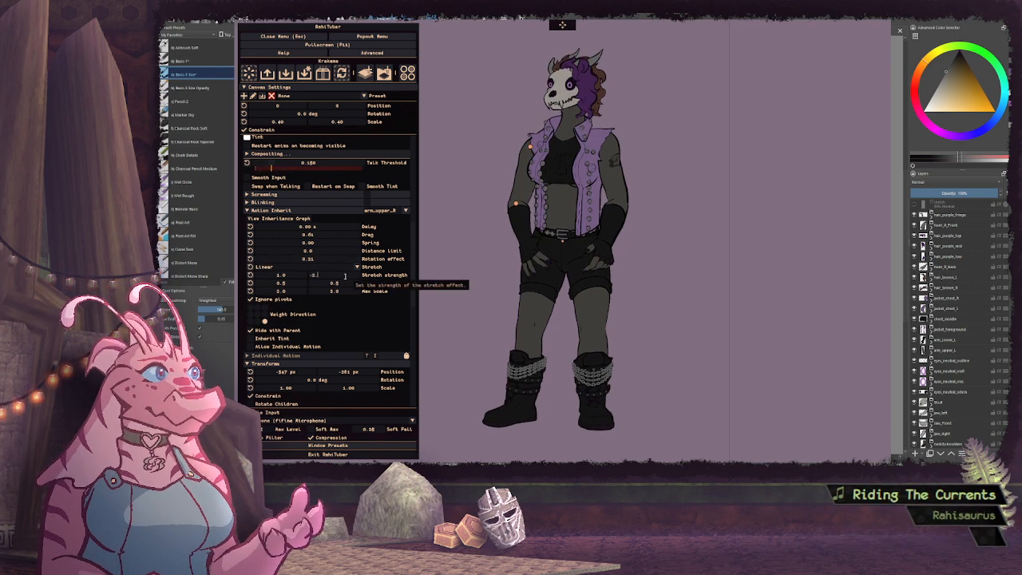
pyautogui.press('Return')
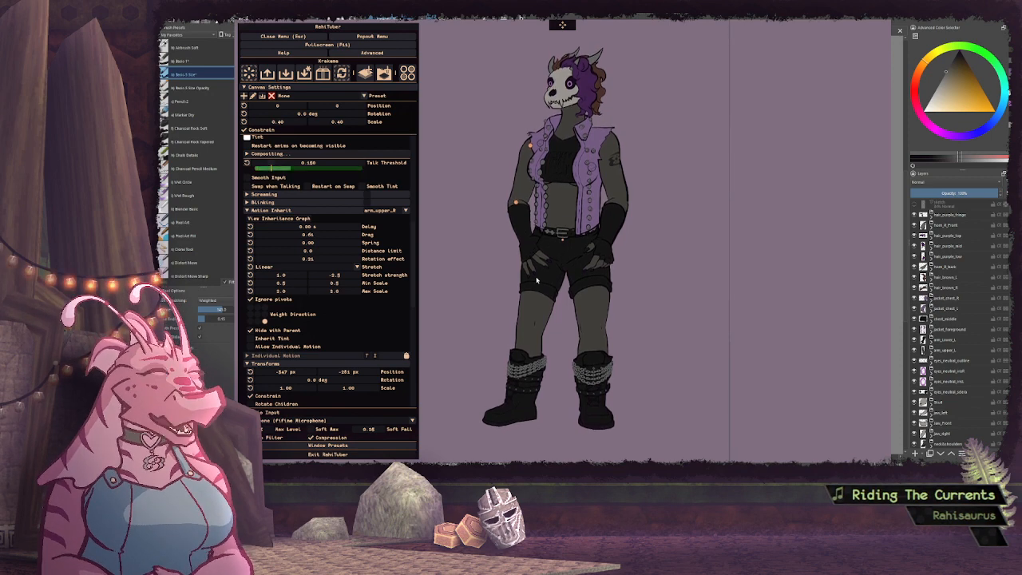
# Collapse the arm layers' settings and expand the settings of the jaw_right layer
pyautogui.scroll(1, 367, 334)
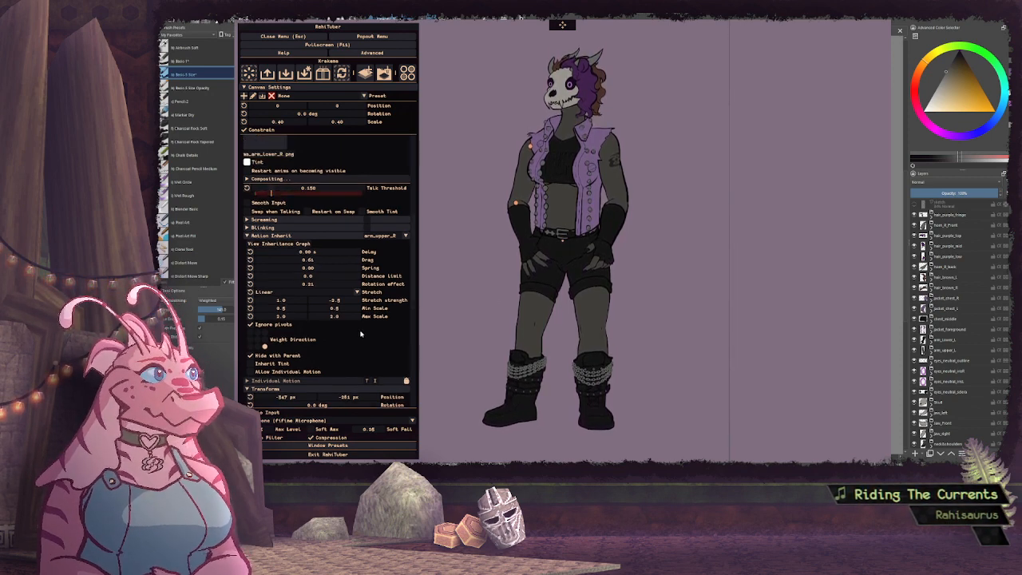
pyautogui.click(276, 236)
pyautogui.click(331, 326)
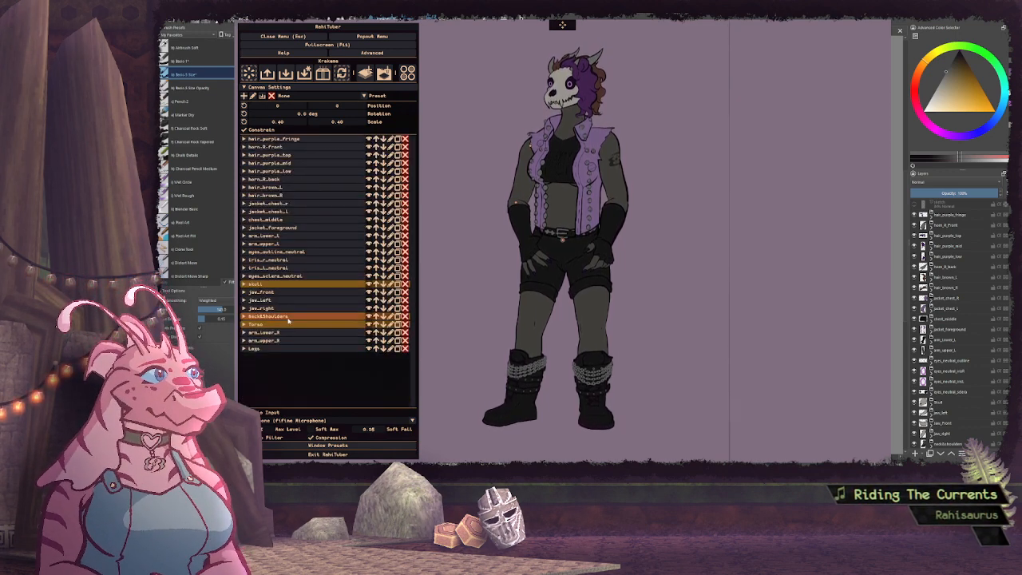
pyautogui.click(311, 316)
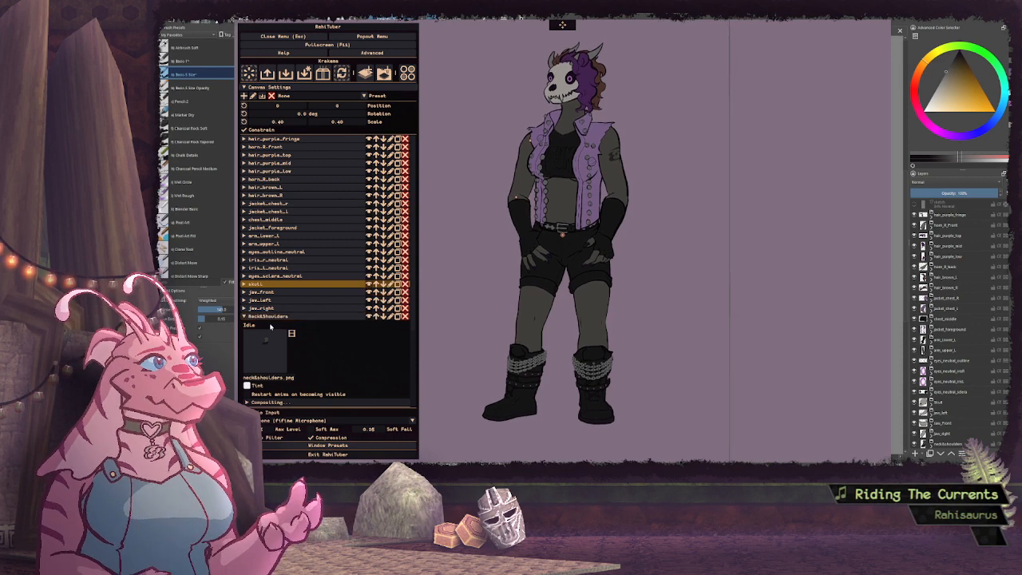
pyautogui.click(299, 317)
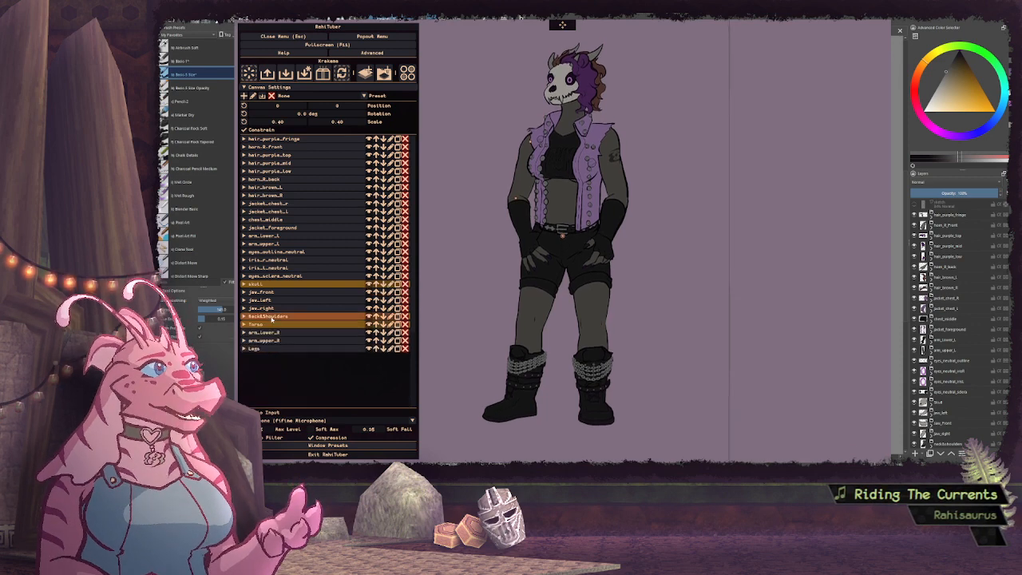
pyautogui.click(292, 310)
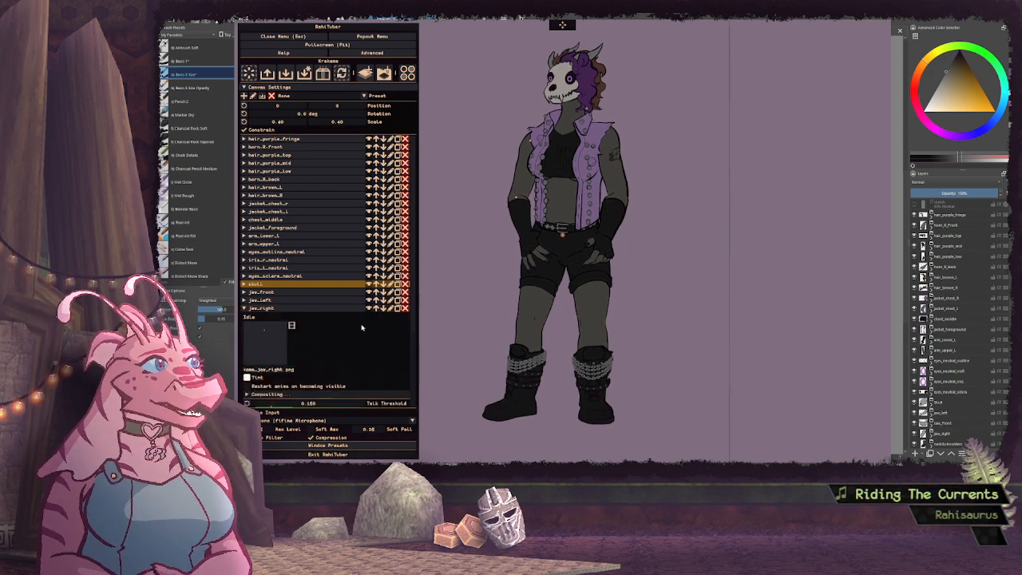
pyautogui.scroll(-3, 347, 331)
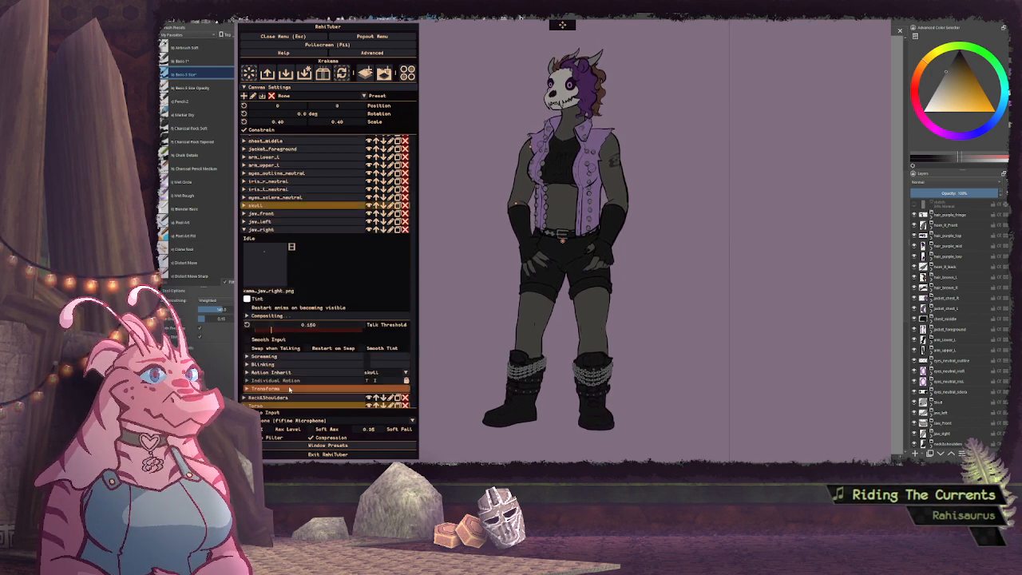
# Move the jaw_right layer's pivot point to the jaw hinge, at 54.9 % horizontally and 19.5 % vertically
pyautogui.click(263, 388)
pyautogui.scroll(-3, 292, 351)
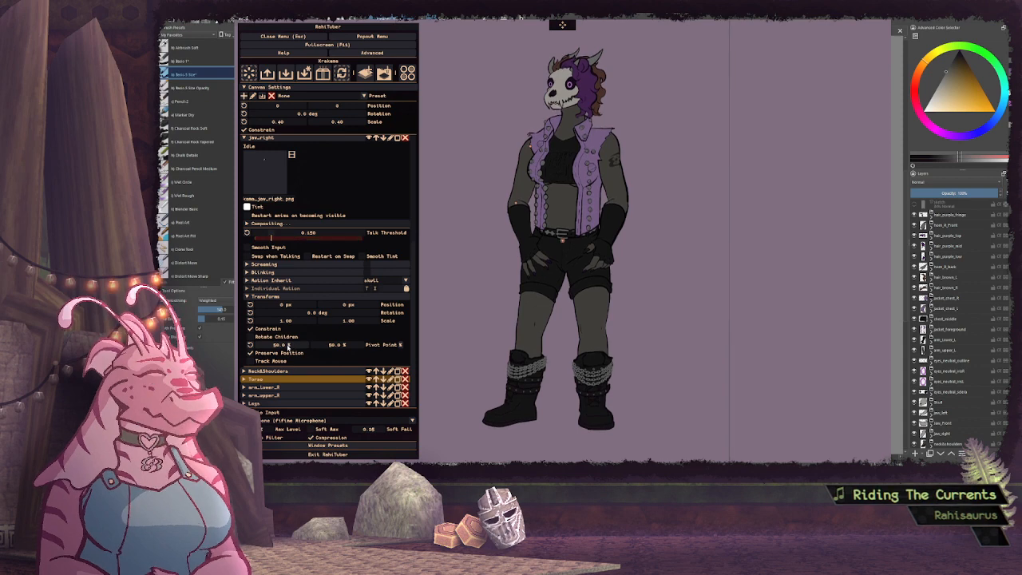
pyautogui.moveTo(286, 347); pyautogui.dragTo(237, 345)
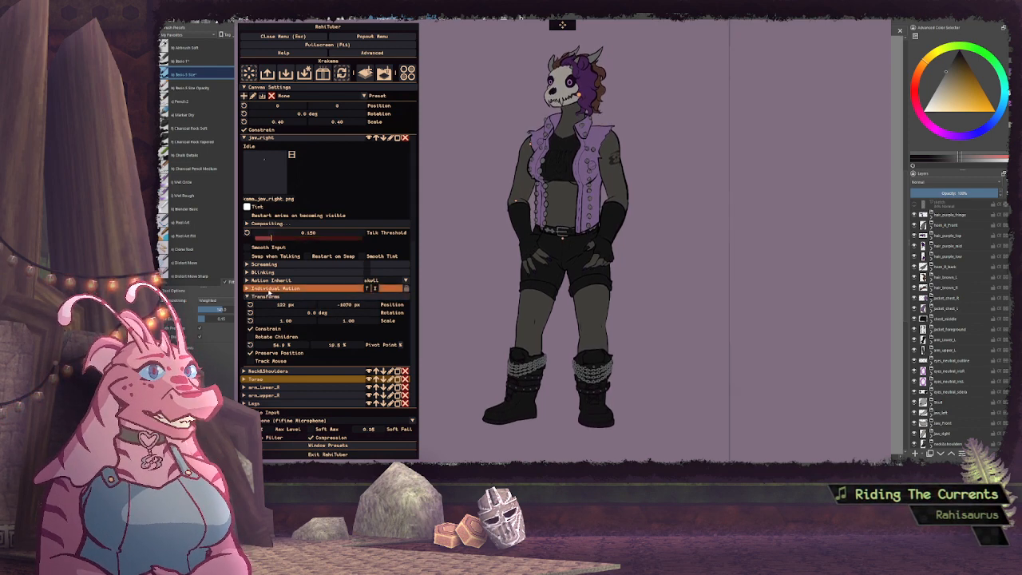
# Give jaw_right an individual talking motion of type Loudness with a rotation of -10 degrees, and collapse the layer
pyautogui.click(275, 289)
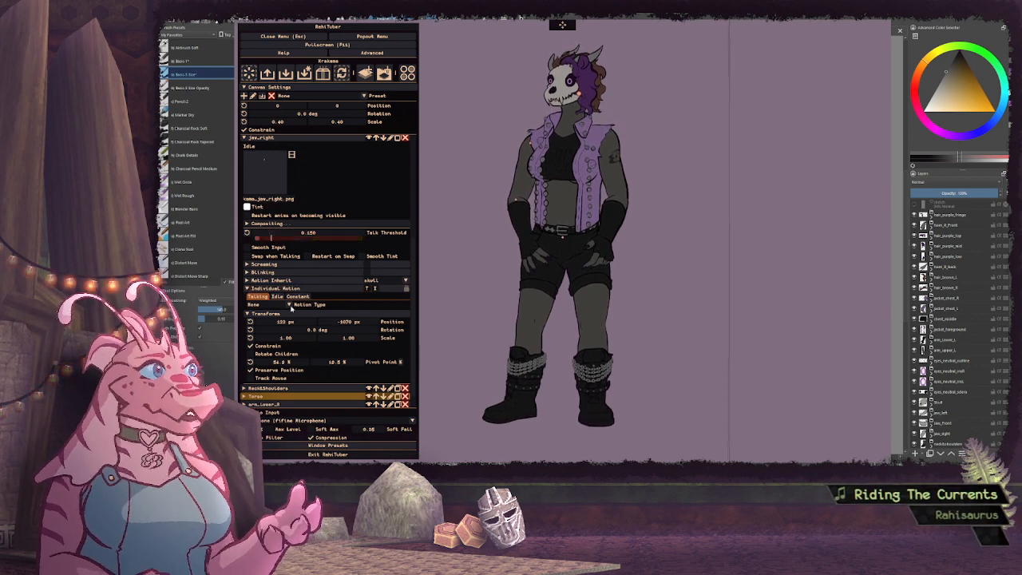
pyautogui.click(266, 304)
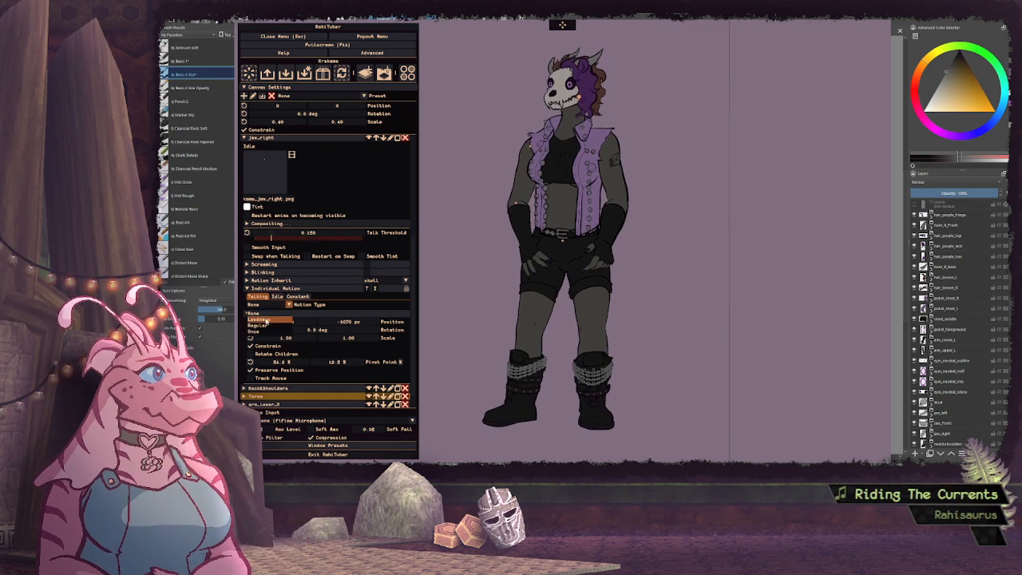
pyautogui.click(267, 319)
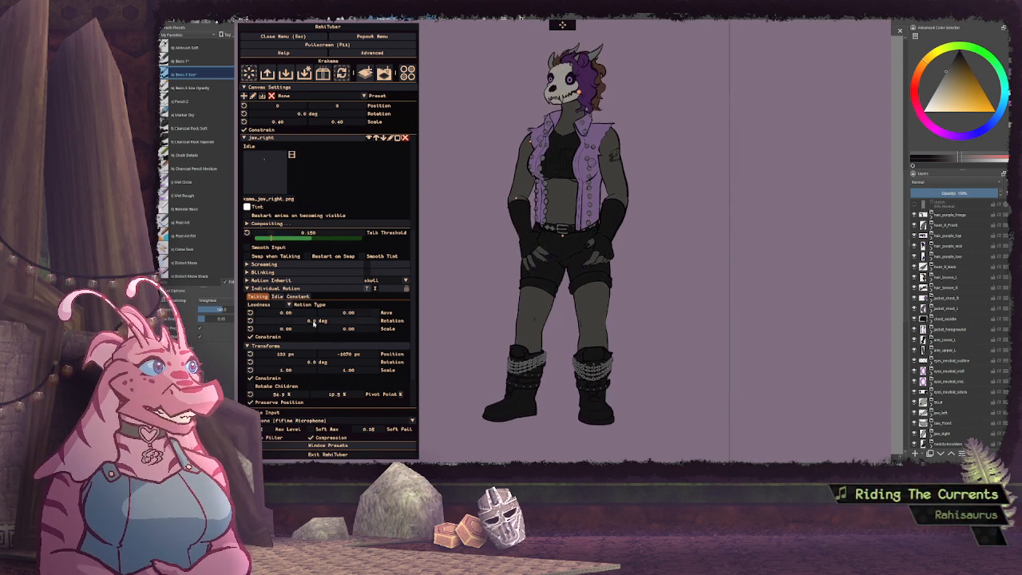
pyautogui.moveTo(314, 322); pyautogui.dragTo(334, 322)
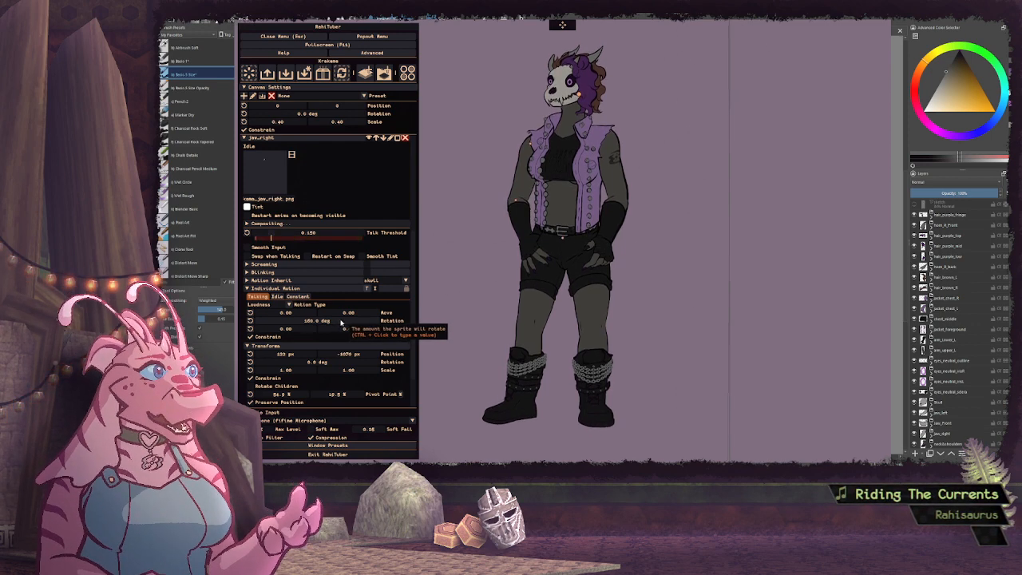
pyautogui.moveTo(342, 323); pyautogui.dragTo(326, 322)
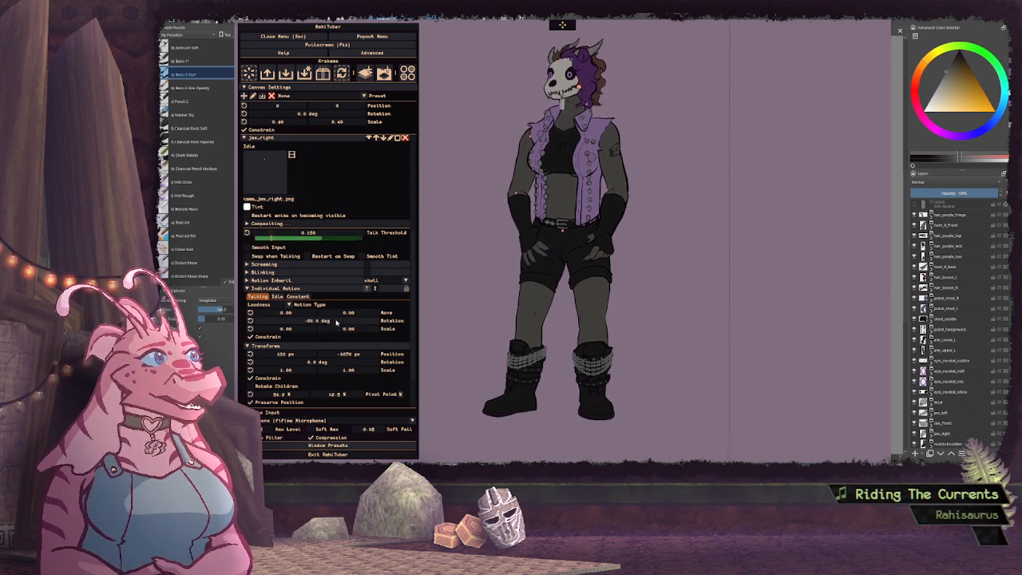
pyautogui.write('-')
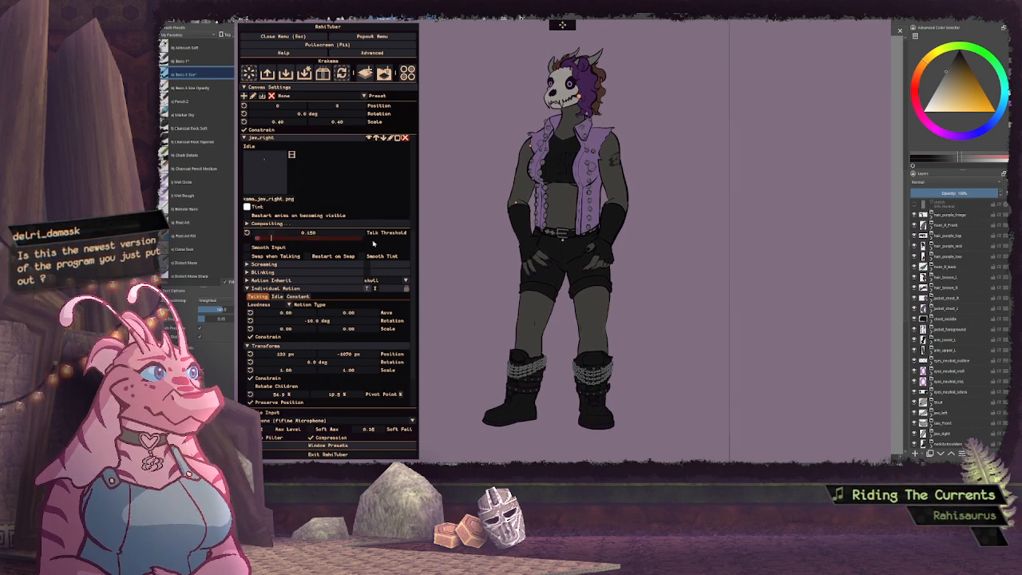
pyautogui.scroll(3, 293, 201)
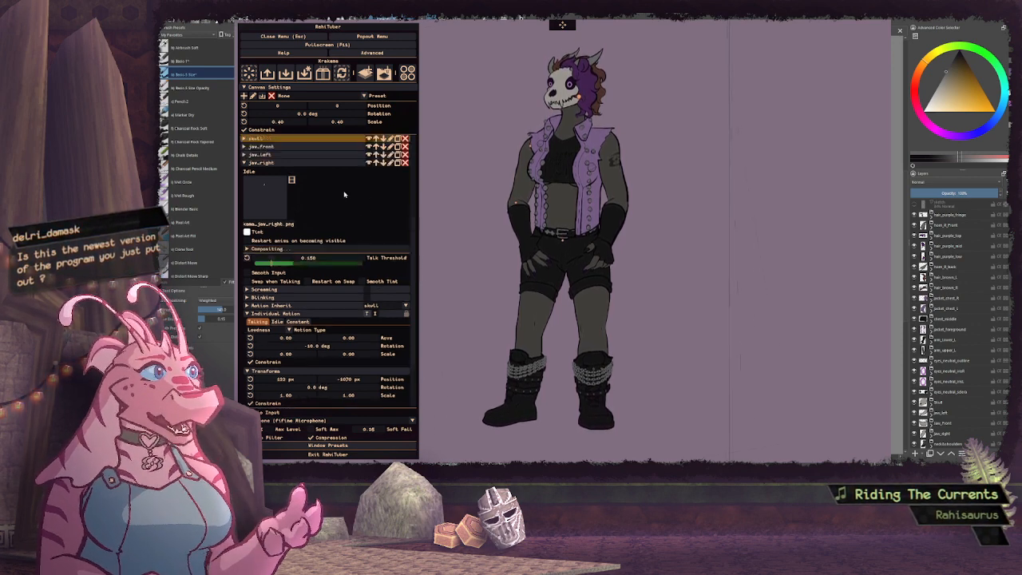
pyautogui.click(272, 188)
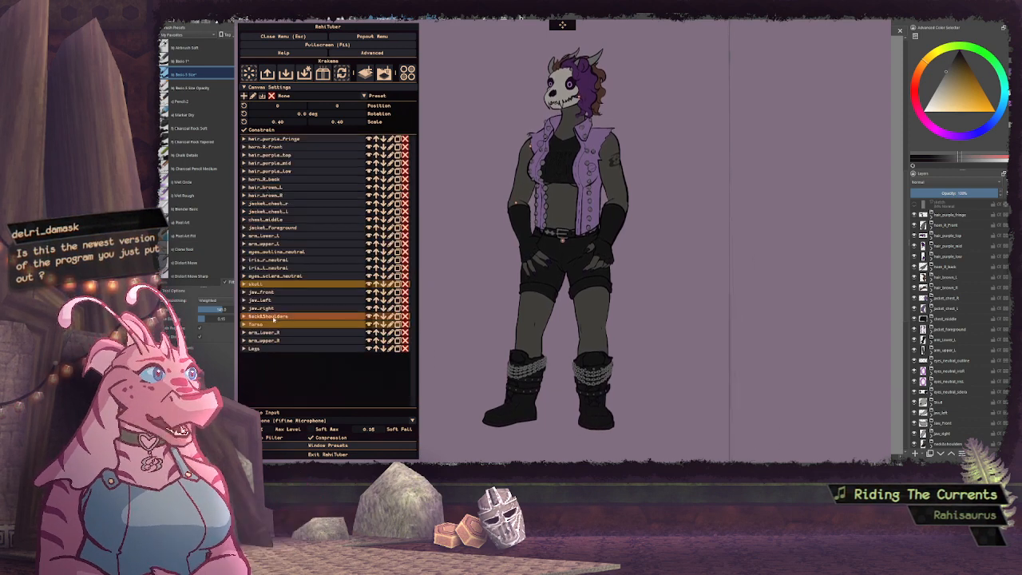
# Give the jaw_left layer an individual talking motion of type Loudness with zero movement and a rotation of 10 degrees
pyautogui.click(268, 300)
pyautogui.scroll(-3, 352, 249)
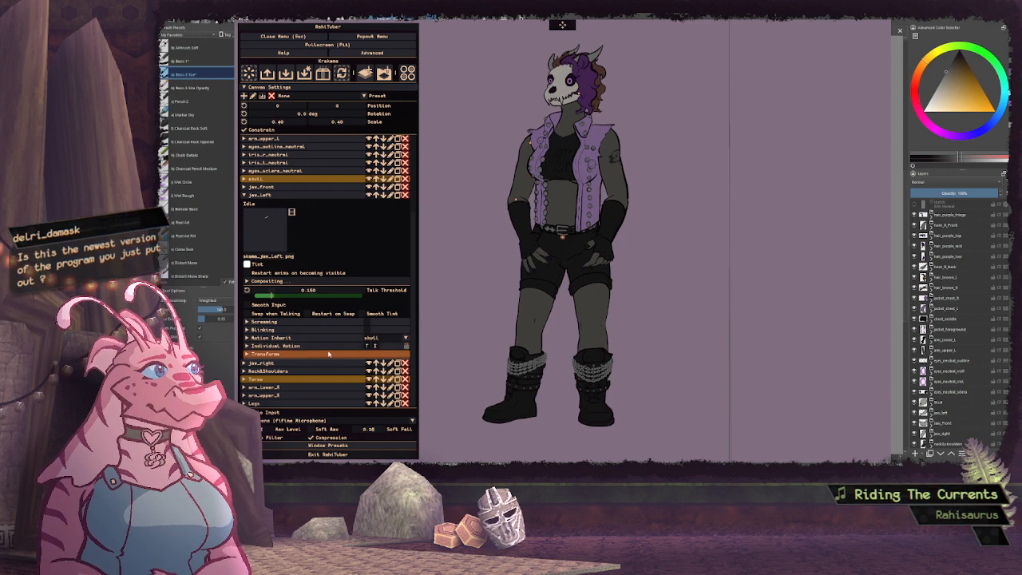
pyautogui.click(406, 347)
pyautogui.scroll(-1, 338, 249)
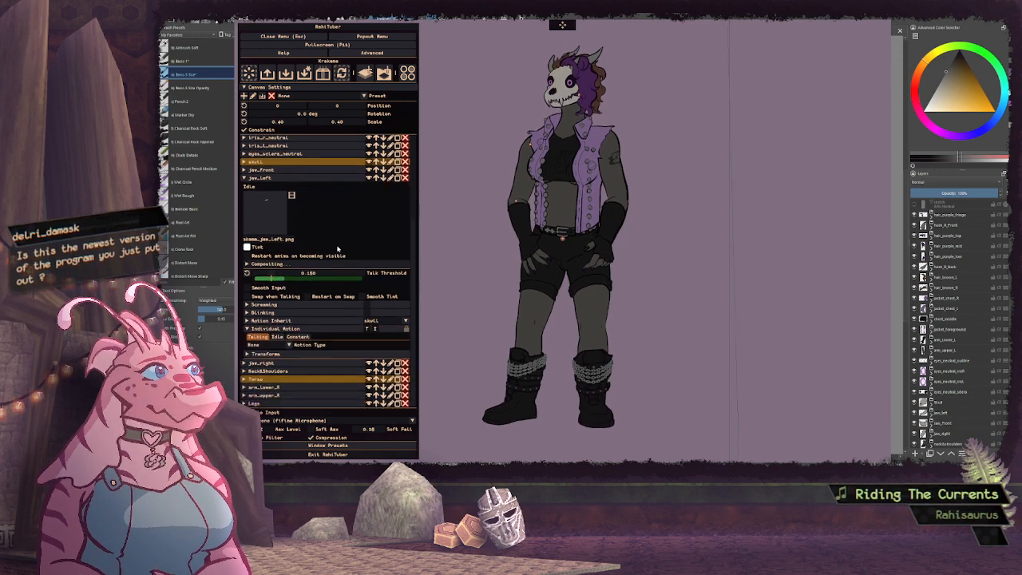
pyautogui.click(263, 344)
pyautogui.click(264, 355)
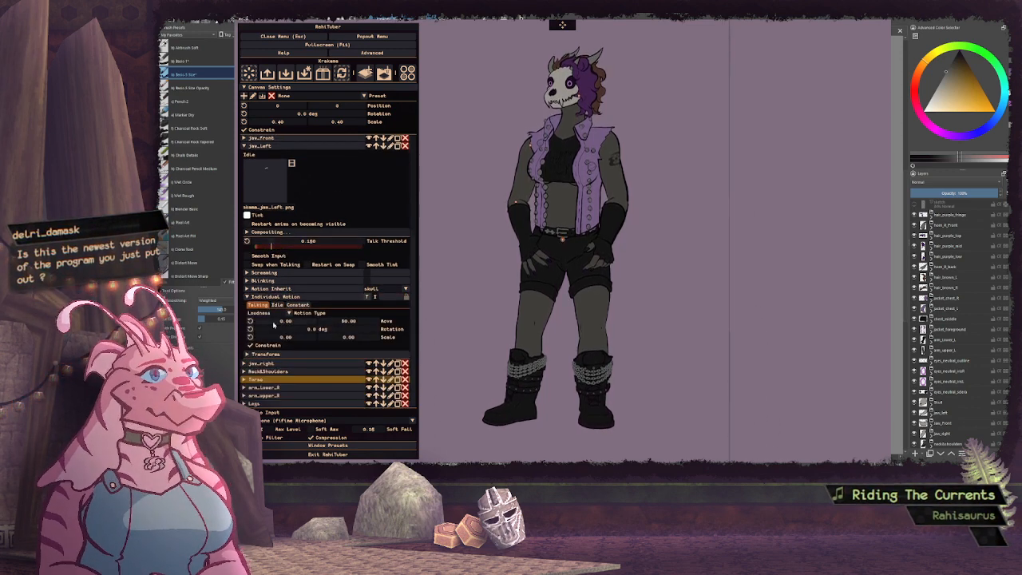
pyautogui.click(252, 320)
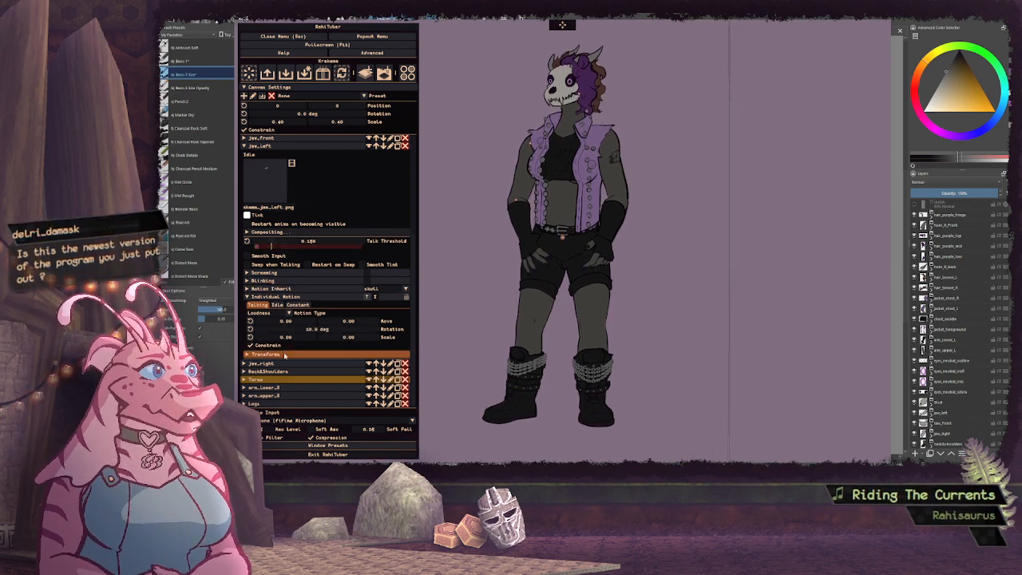
# Move the jaw_left layer's pivot point to the jaw hinge, at about 54.8 % horizontally and 19.5 % vertically
pyautogui.click(335, 354)
pyautogui.scroll(-2, 375, 304)
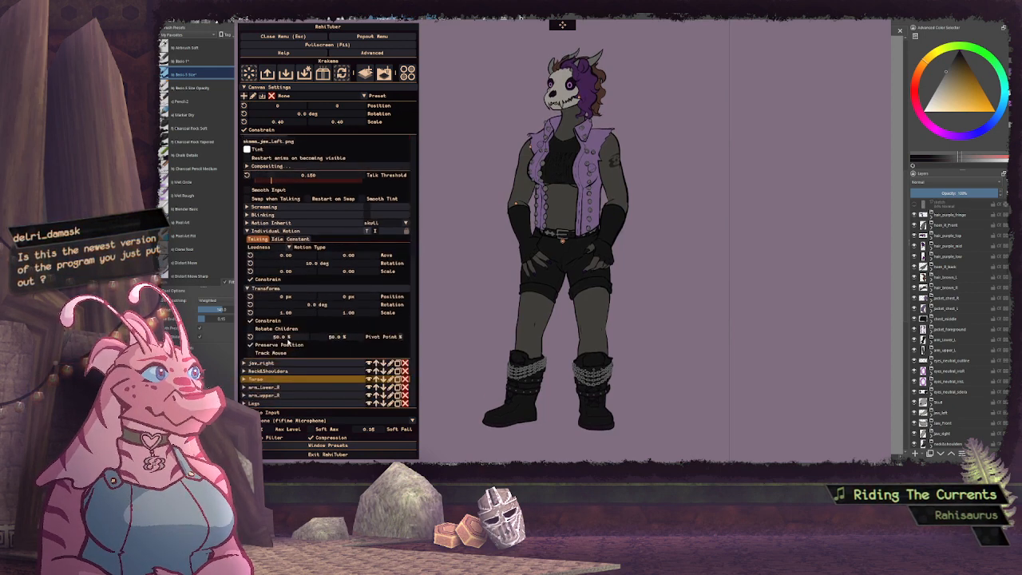
pyautogui.moveTo(288, 341); pyautogui.dragTo(333, 341)
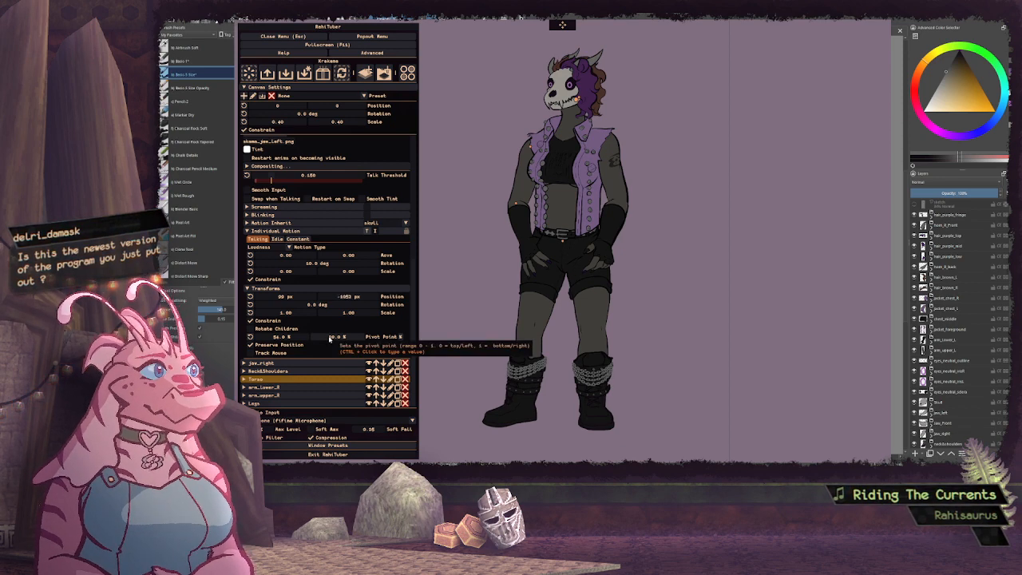
pyautogui.moveTo(330, 339); pyautogui.dragTo(309, 339)
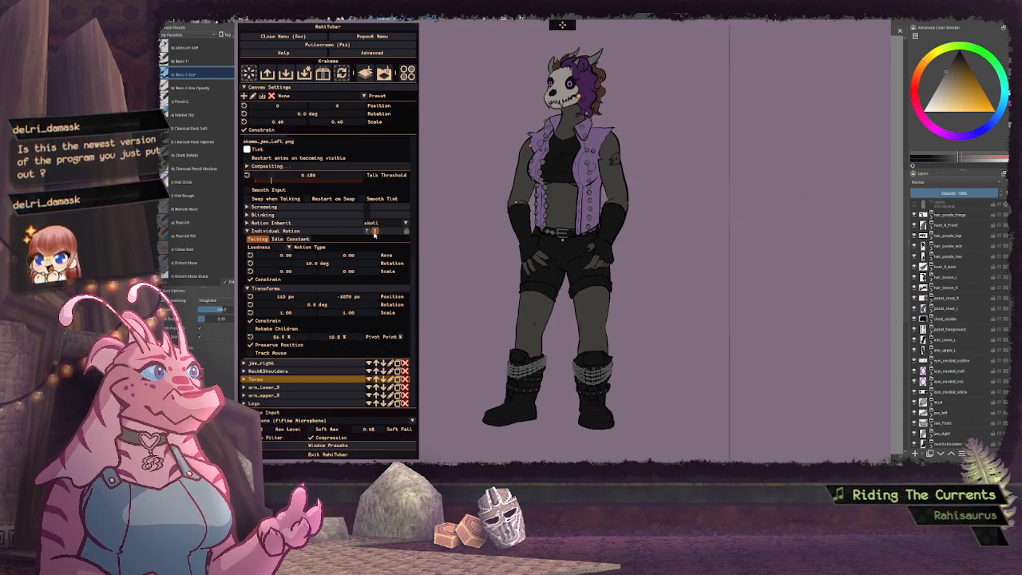
# Set jaw_left's talking rotation to -10 degrees and collapse the layer's settings
pyautogui.doubleClick(332, 263)
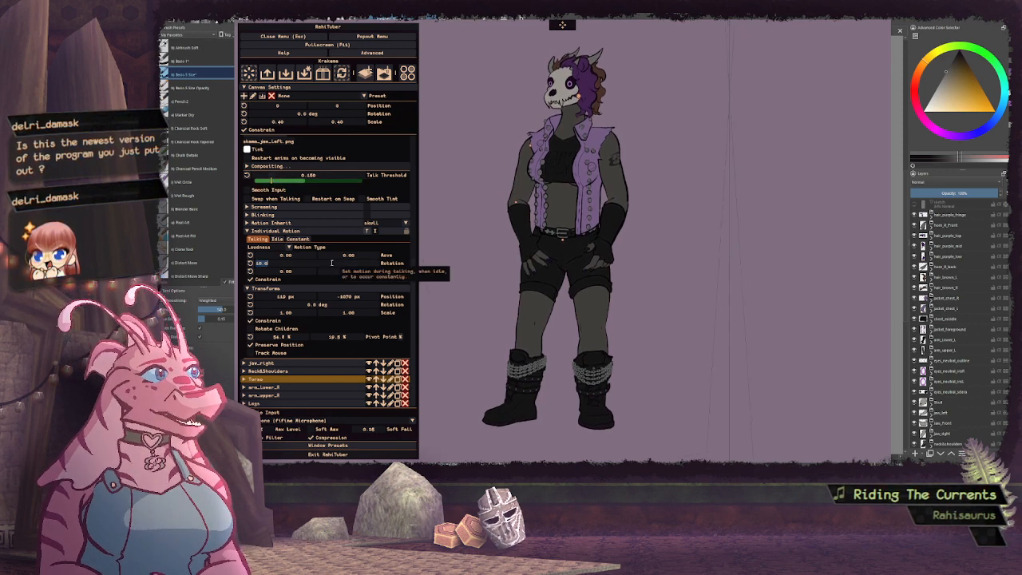
pyautogui.write('-10')
pyautogui.press('Return')
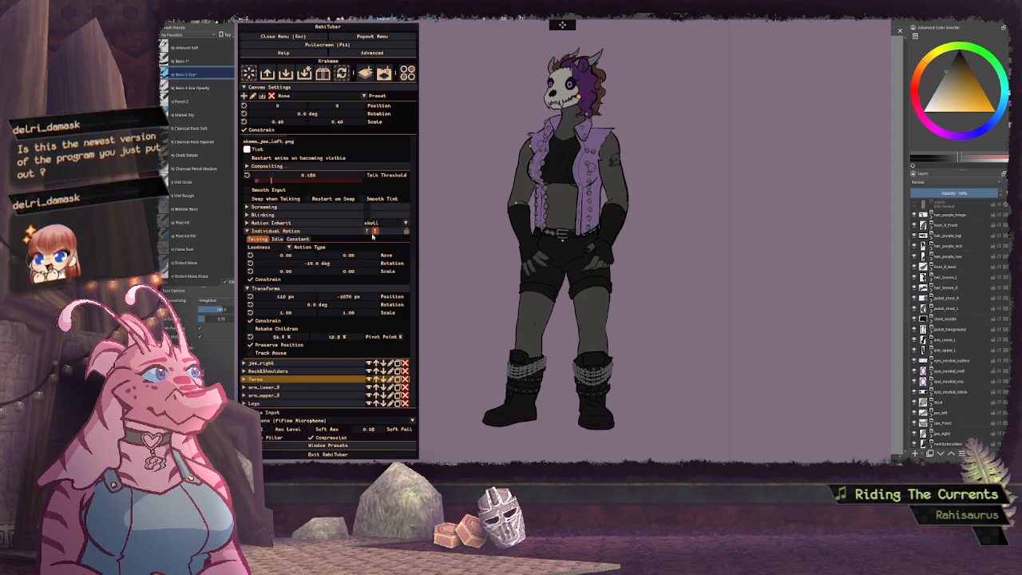
pyautogui.click(253, 232)
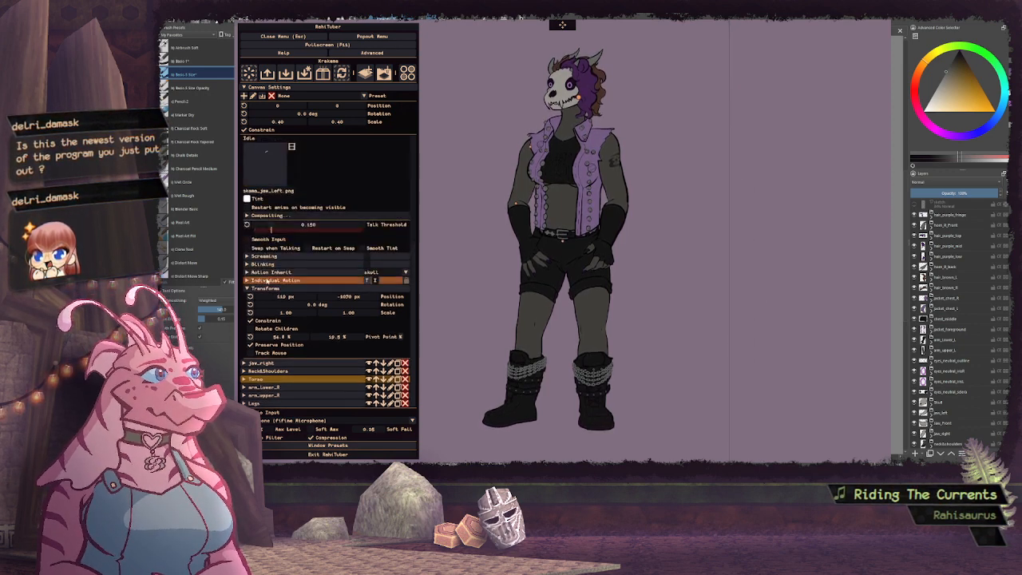
pyautogui.scroll(3, 336, 231)
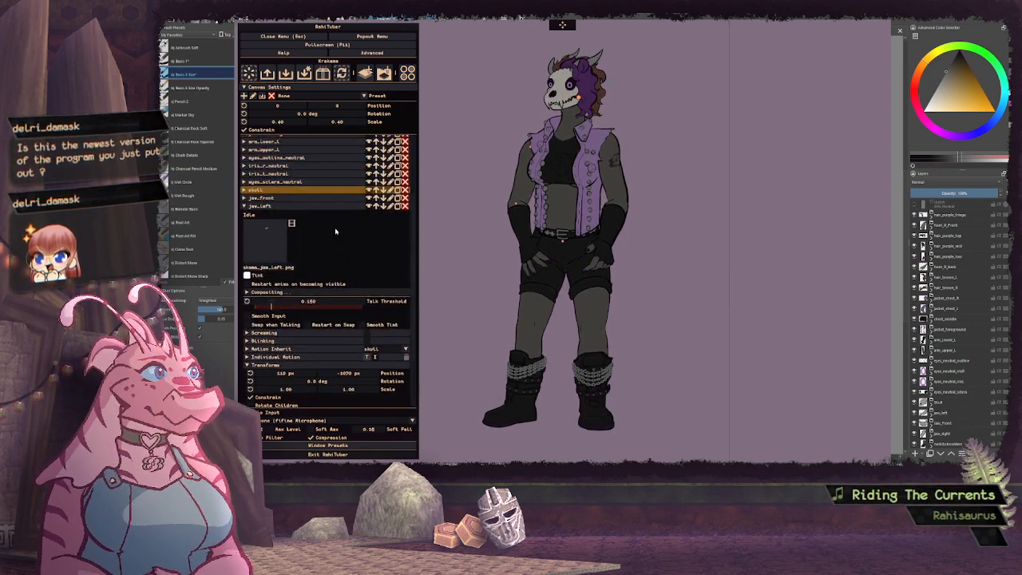
pyautogui.scroll(-2, 335, 231)
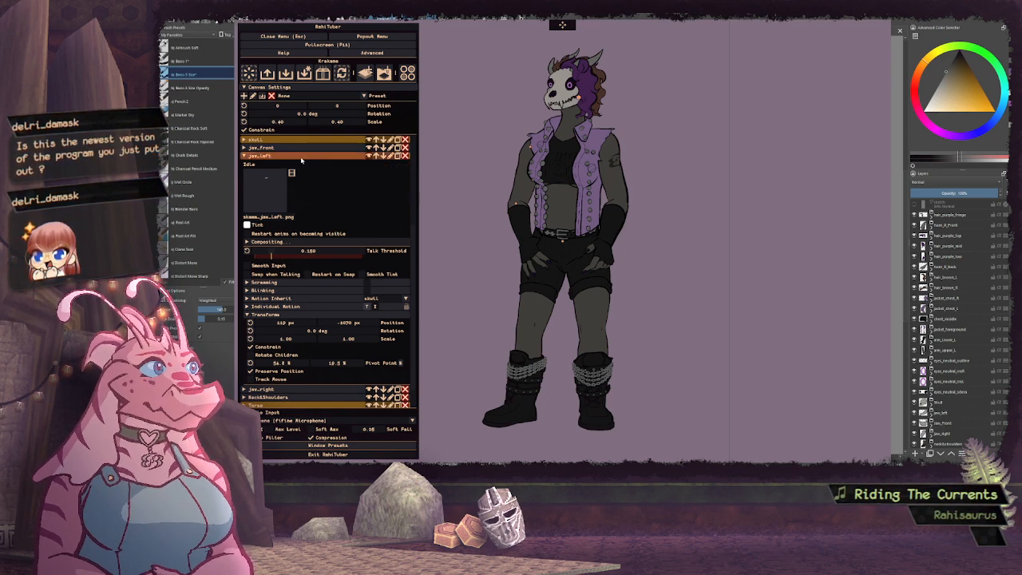
pyautogui.click(352, 156)
# Shift the jaw_right layer's pivot point horizontally to about 45.9 % and collapse the layer
pyautogui.click(281, 308)
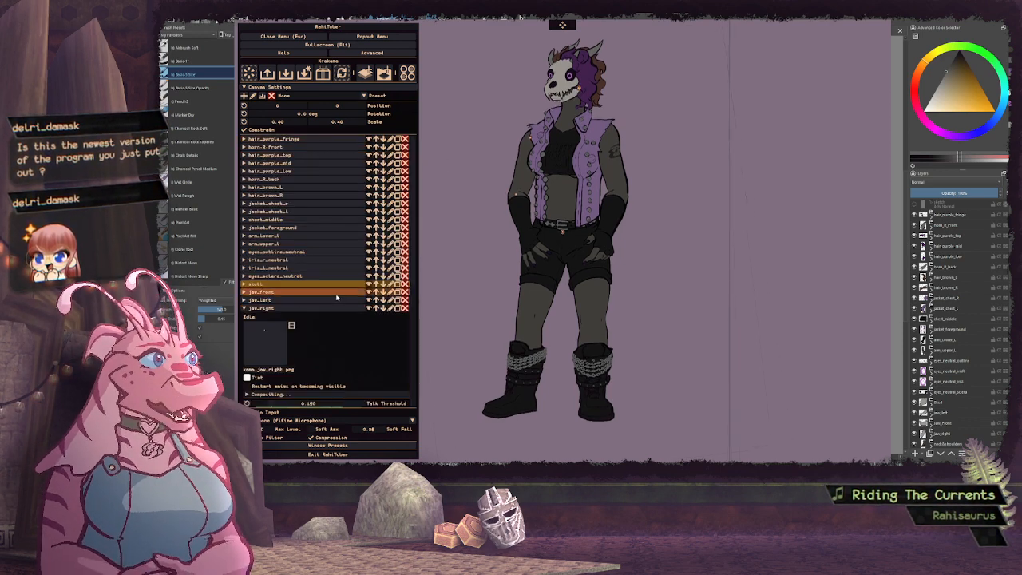
pyautogui.scroll(-3, 300, 343)
pyautogui.scroll(-3, 319, 339)
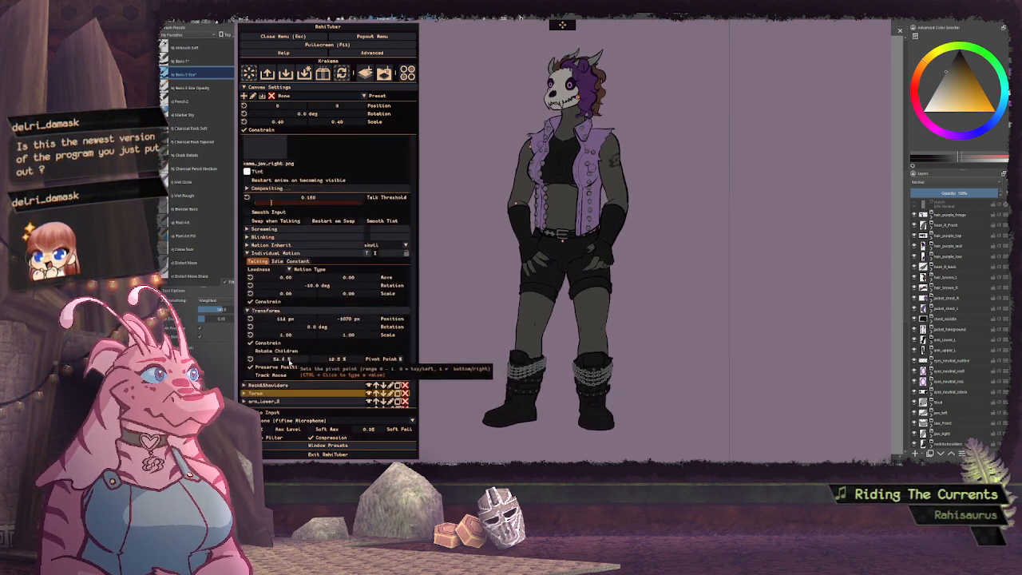
pyautogui.moveTo(289, 361); pyautogui.dragTo(121, 358)
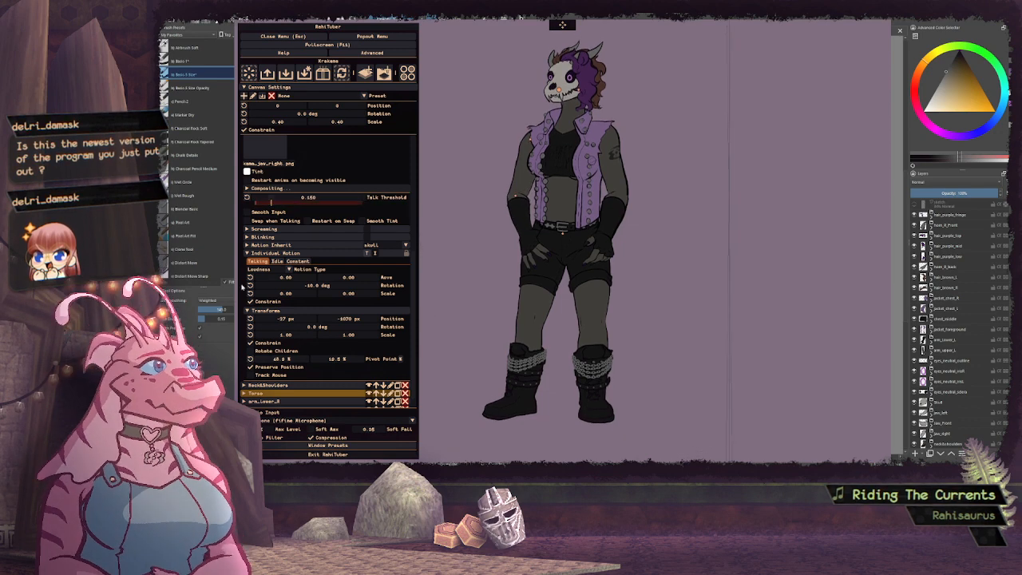
pyautogui.scroll(4, 304, 271)
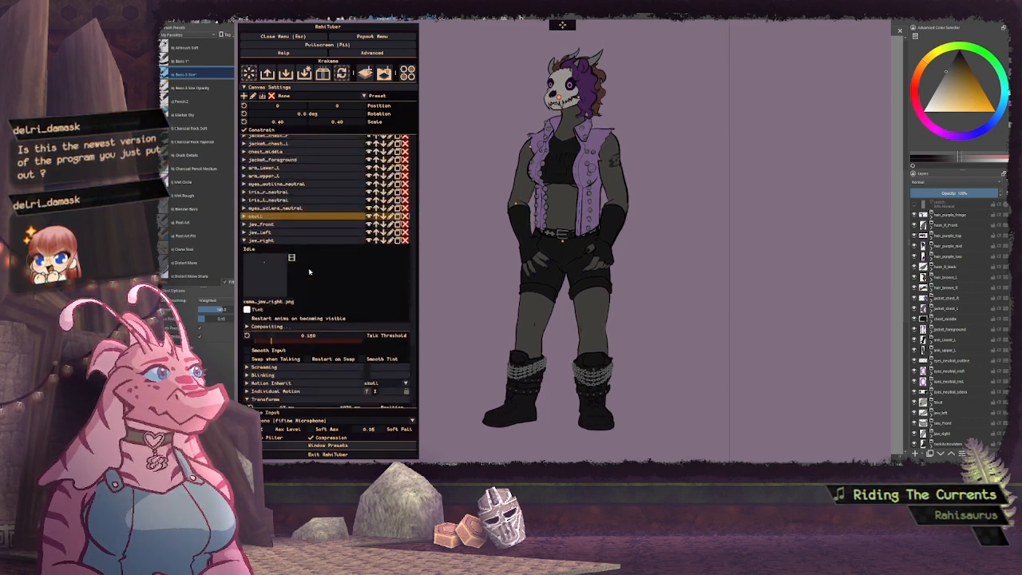
pyautogui.click(270, 242)
# Give the jaw_front layer an individual talking motion of type Loudness
pyautogui.click(263, 292)
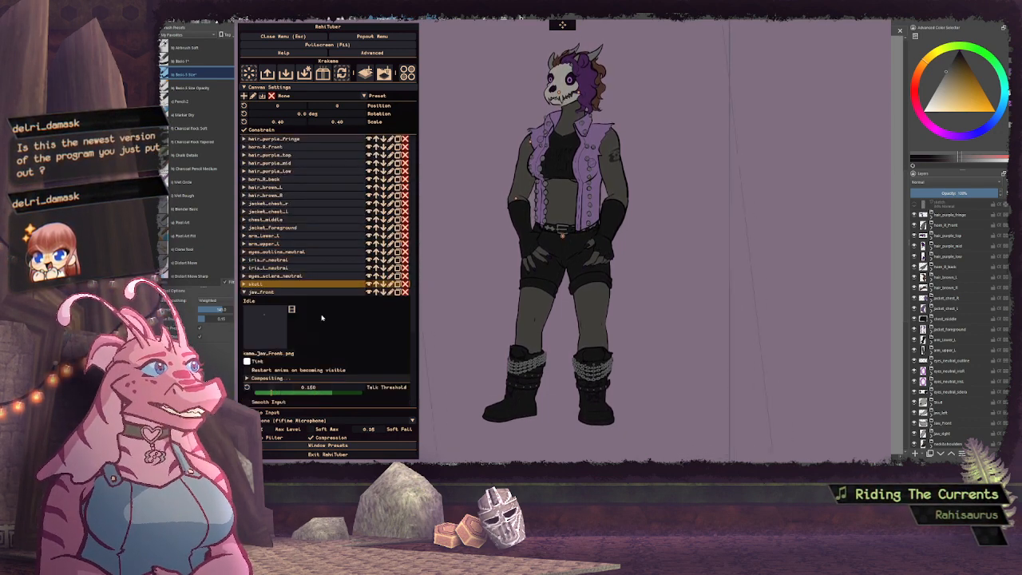
pyautogui.scroll(-4, 275, 320)
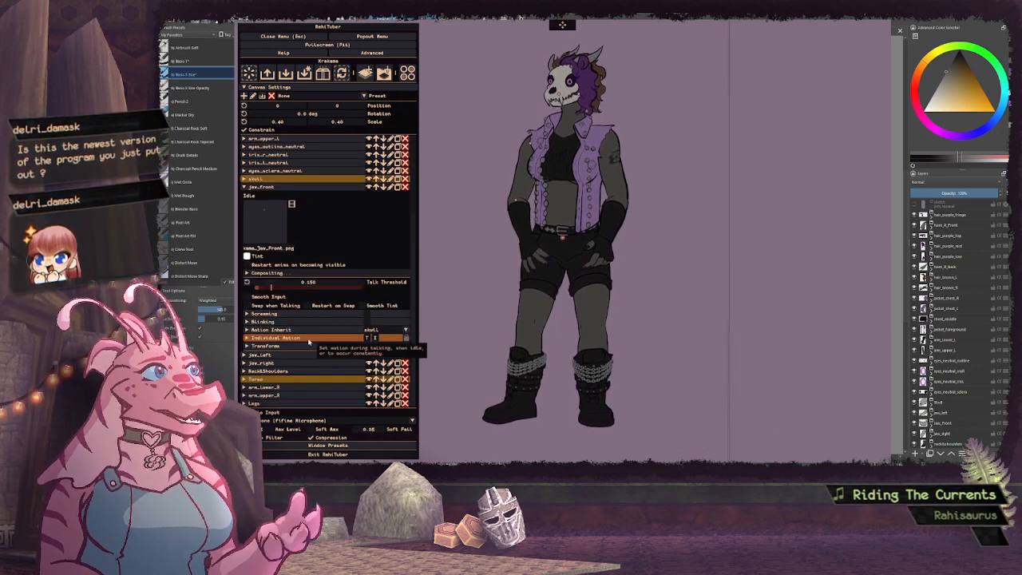
pyautogui.click(308, 338)
pyautogui.scroll(-1, 303, 336)
pyautogui.click(274, 337)
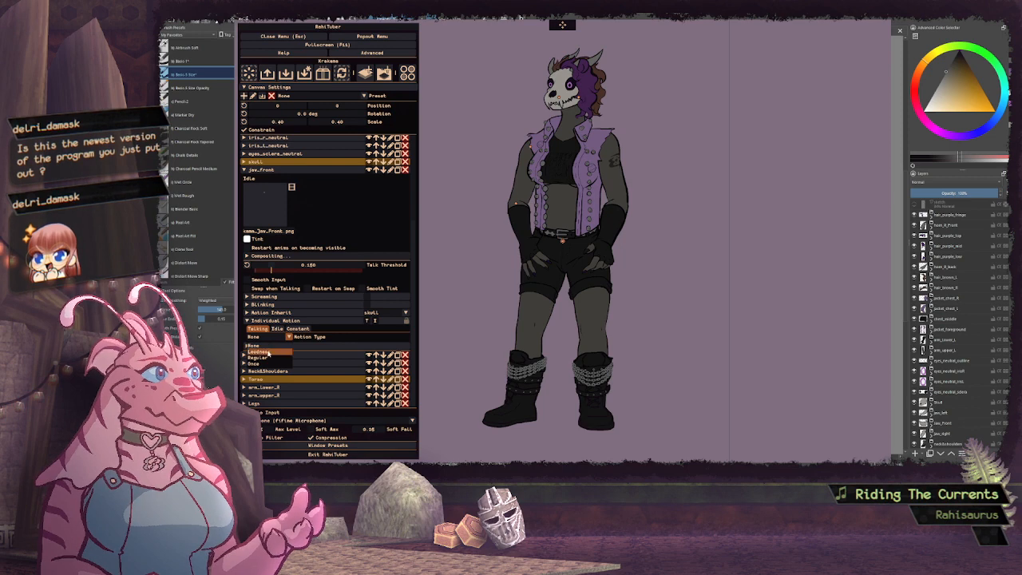
pyautogui.click(259, 351)
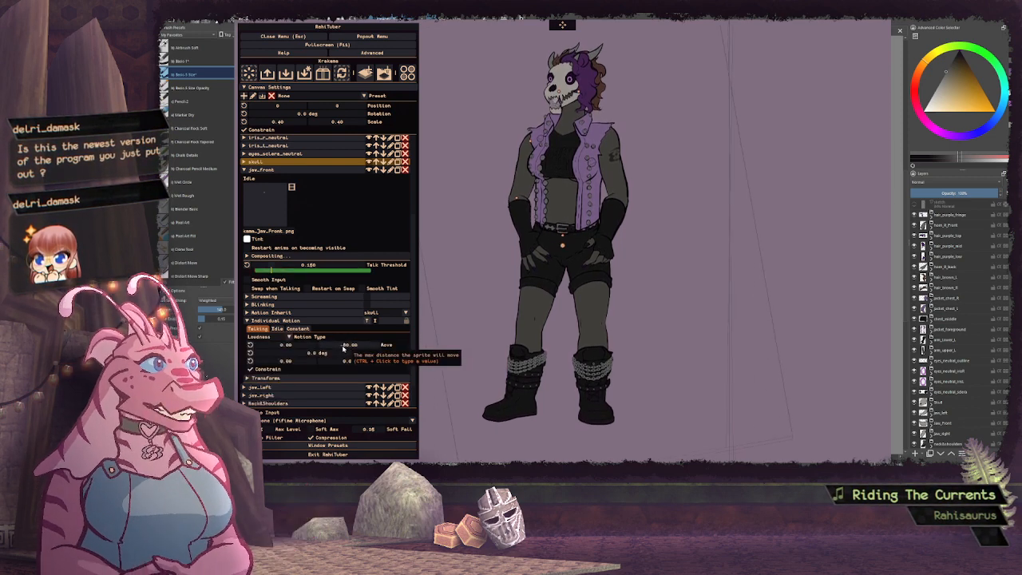
# Set the vertical movement of jaw_front's talking motion to about -28 and collapse the layer
pyautogui.moveTo(343, 348); pyautogui.dragTo(468, 345)
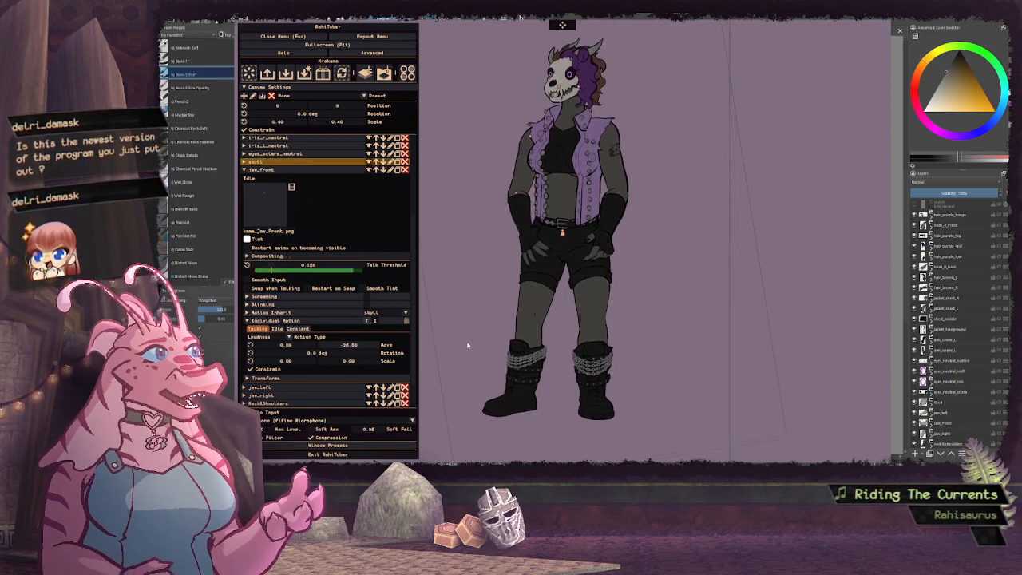
pyautogui.moveTo(468, 345); pyautogui.dragTo(459, 345)
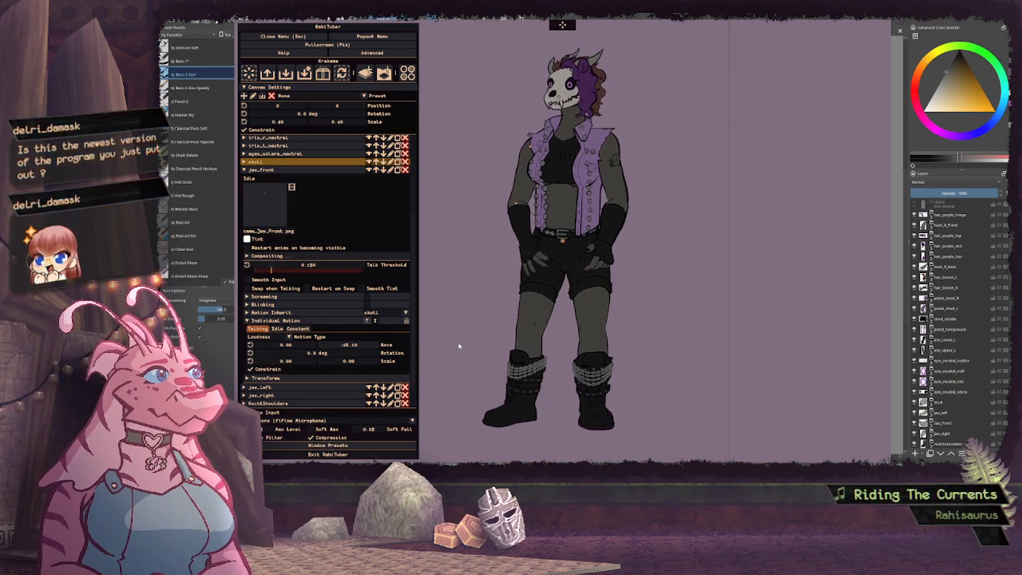
pyautogui.moveTo(459, 346); pyautogui.dragTo(460, 346)
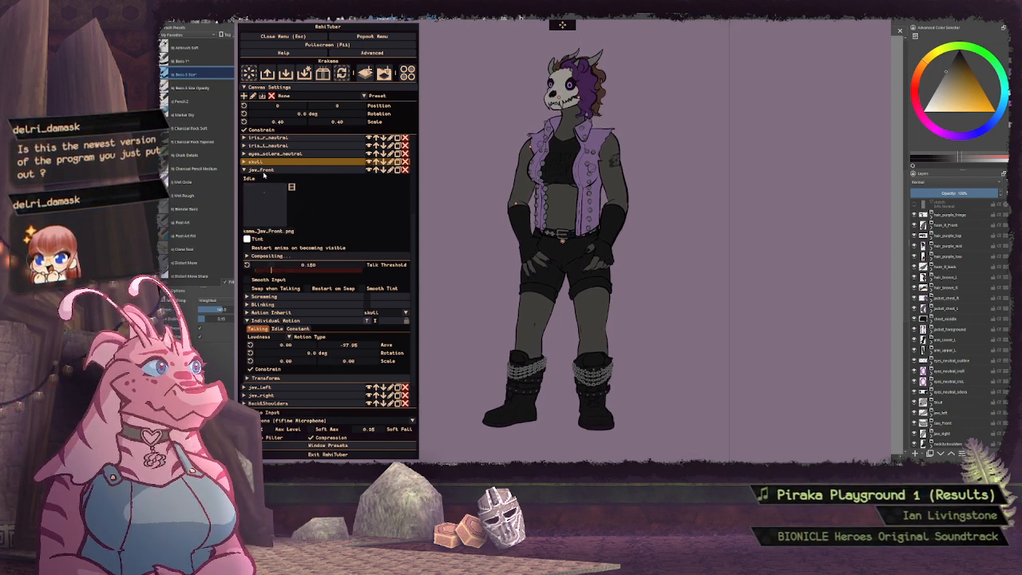
pyautogui.click(311, 169)
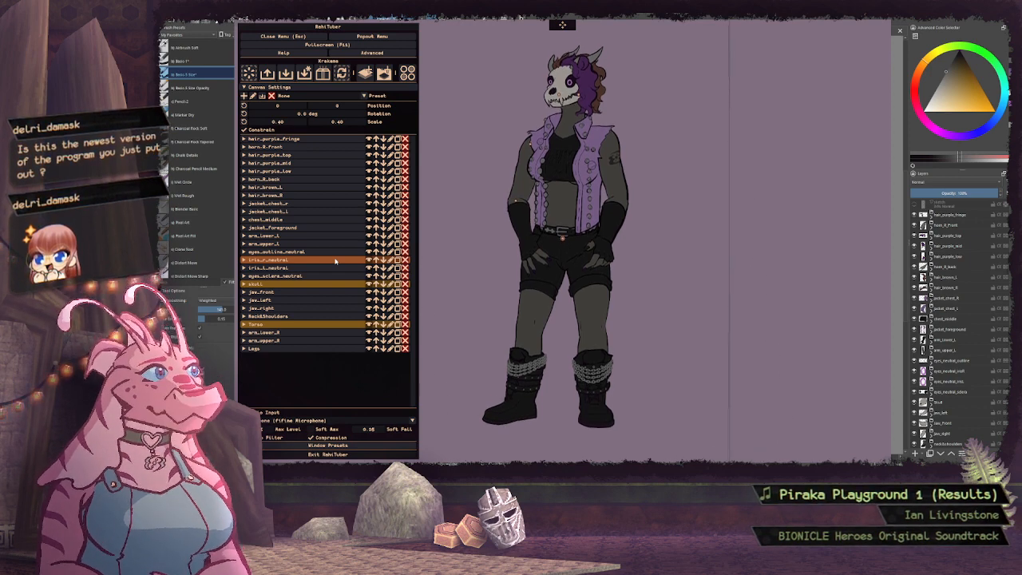
# Review the settings of the jaw_front, jaw_right and jaw_left layers in turn, collapsing each one after checking it
pyautogui.click(275, 293)
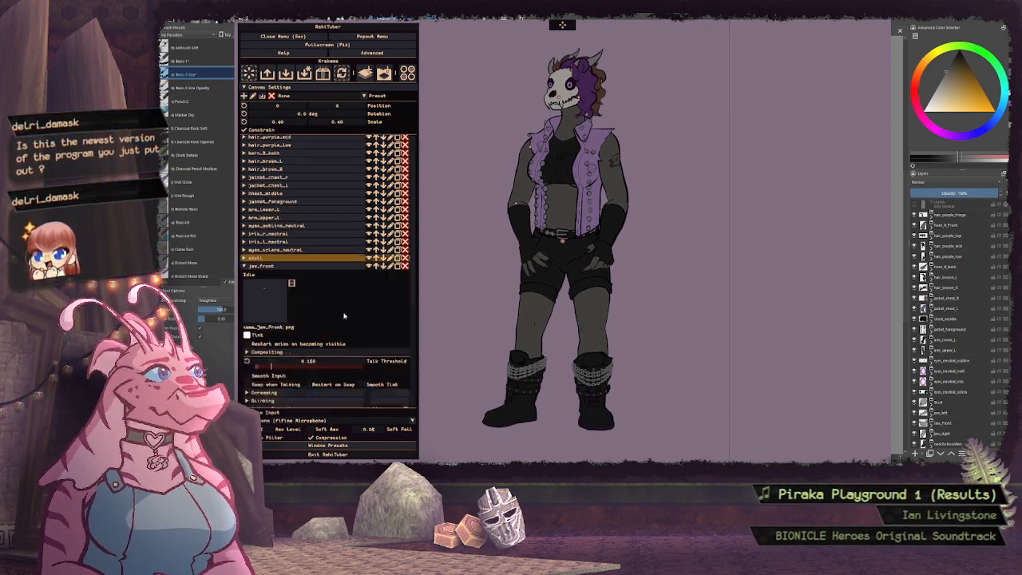
pyautogui.scroll(-2, 303, 279)
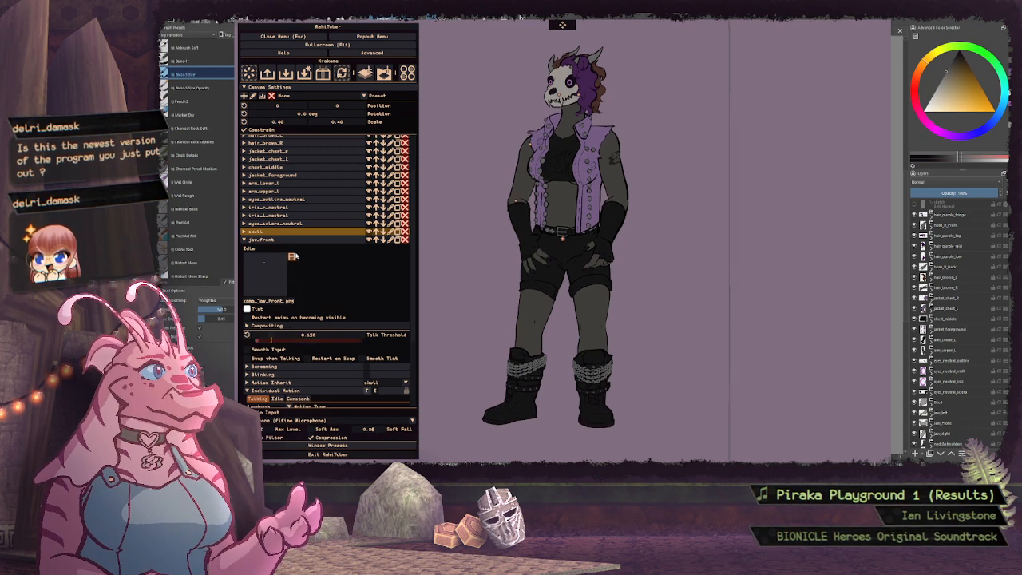
pyautogui.click(290, 242)
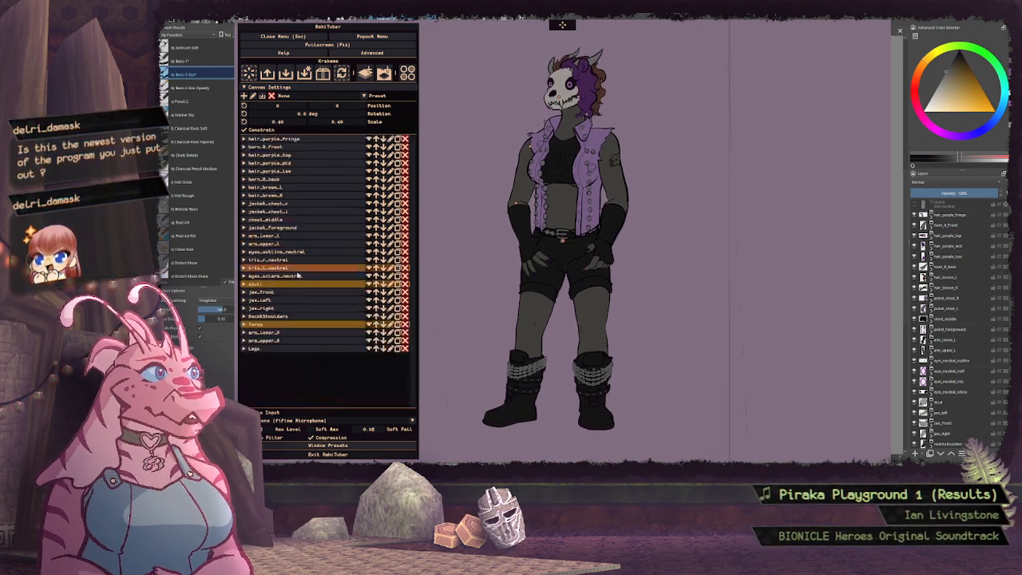
pyautogui.click(287, 309)
pyautogui.scroll(-2, 327, 315)
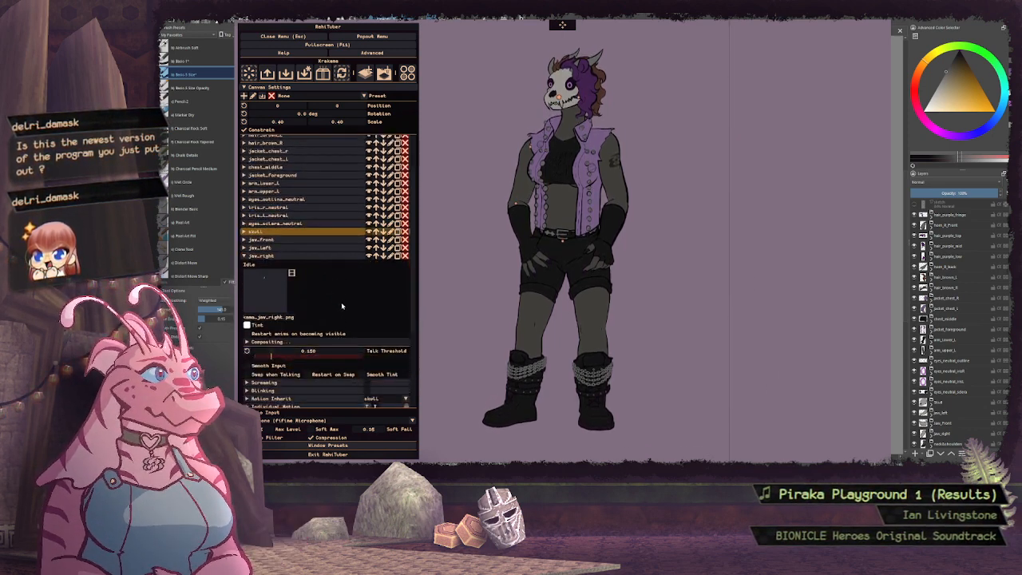
pyautogui.scroll(-1, 341, 302)
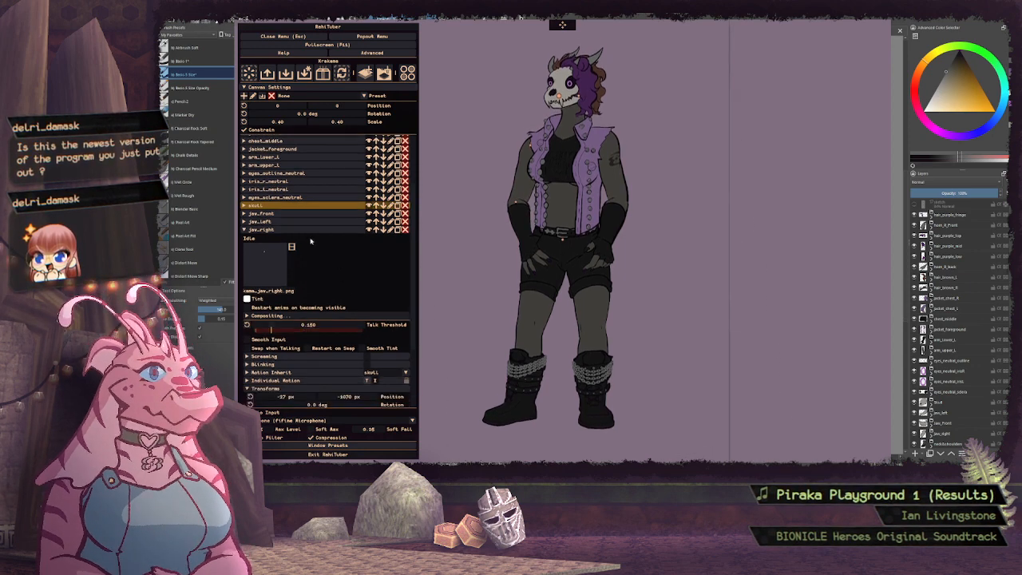
pyautogui.scroll(3, 342, 275)
pyautogui.click(293, 308)
pyautogui.click(292, 308)
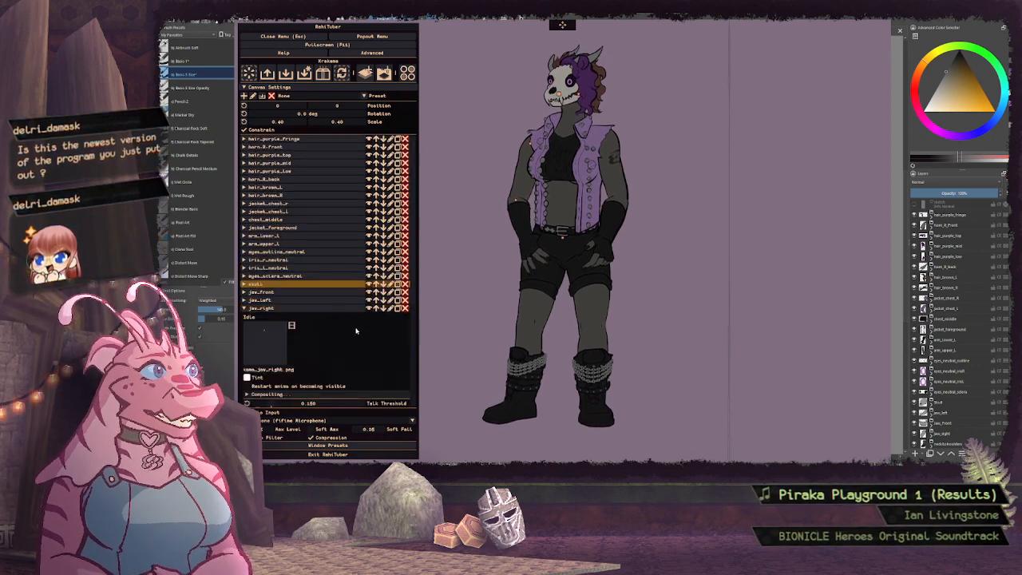
pyautogui.scroll(-2, 356, 325)
pyautogui.click(303, 256)
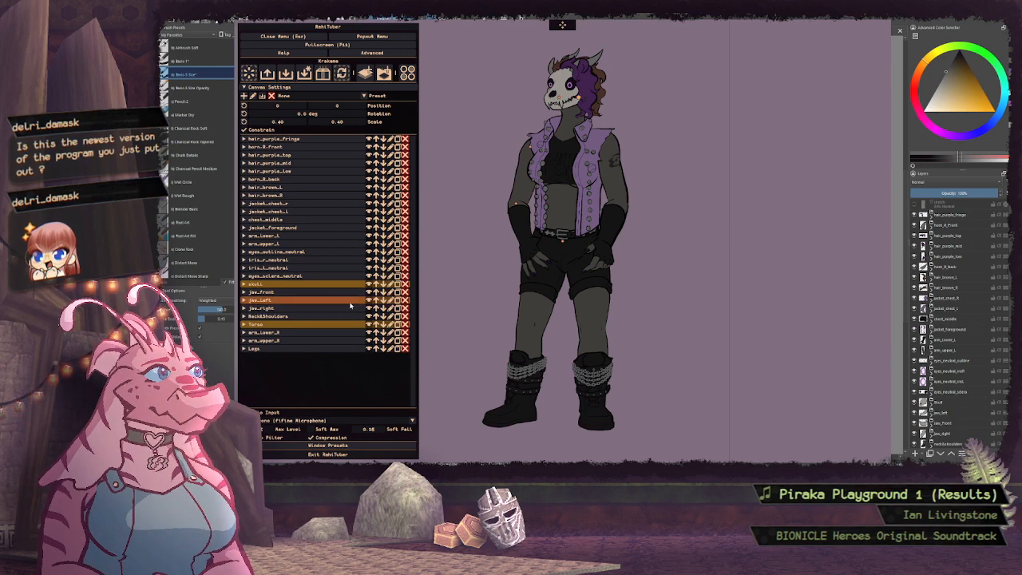
pyautogui.click(287, 300)
pyautogui.scroll(-3, 357, 340)
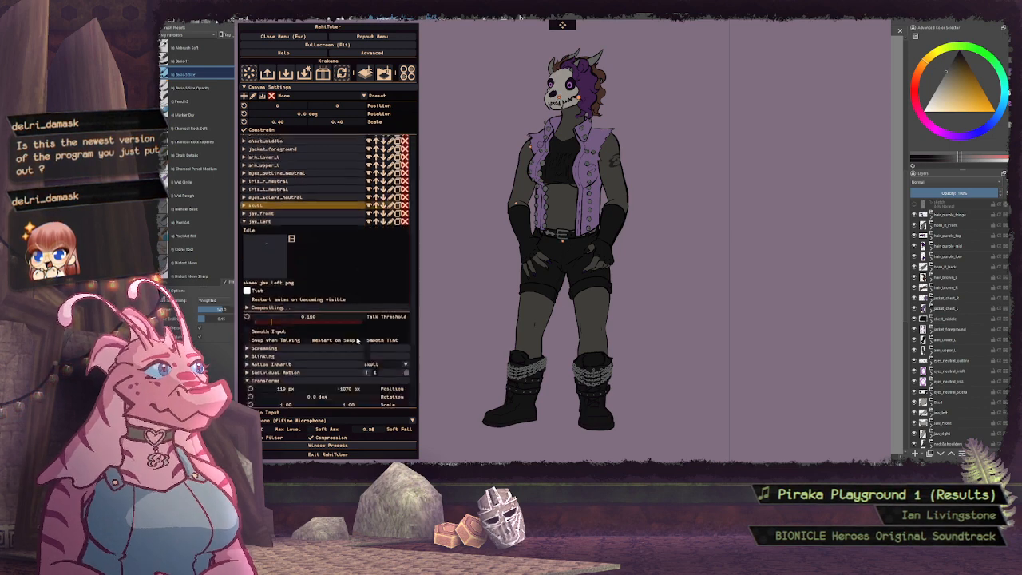
pyautogui.click(307, 221)
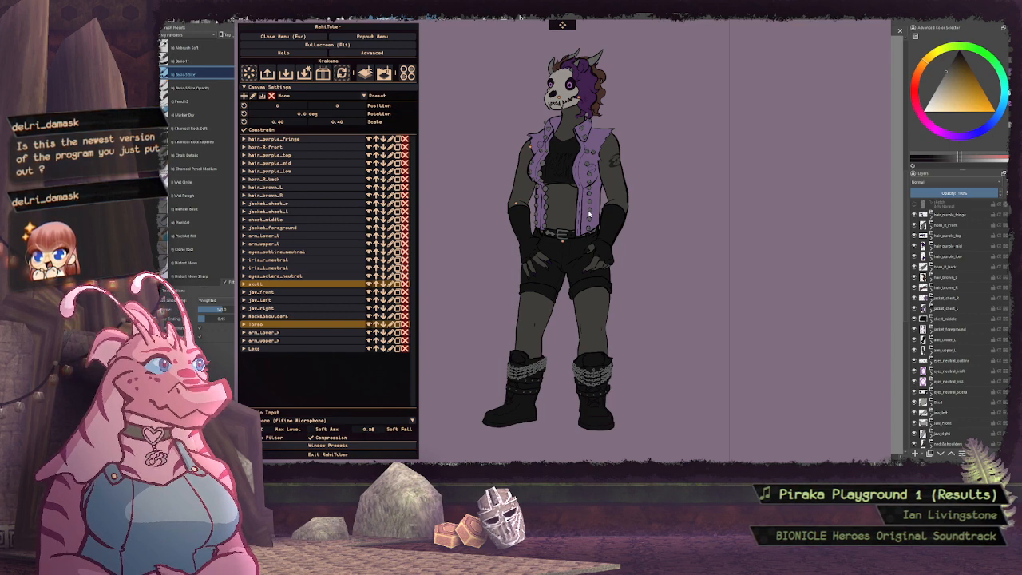
# Examine the jaw_front layer's motion inheritance and individual talking motion settings, and collapse the layer
pyautogui.click(297, 301)
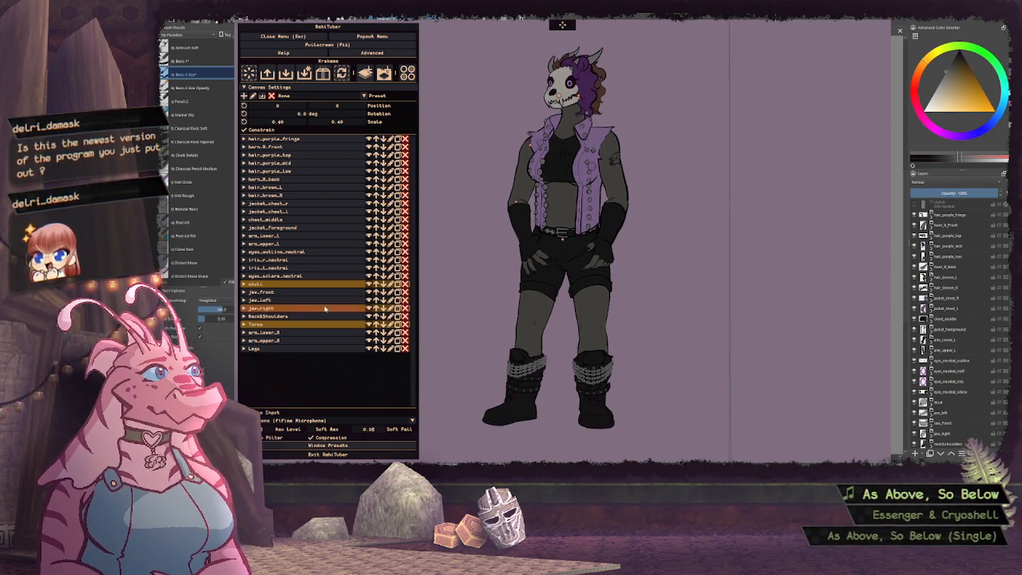
pyautogui.click(308, 293)
pyautogui.scroll(-3, 360, 310)
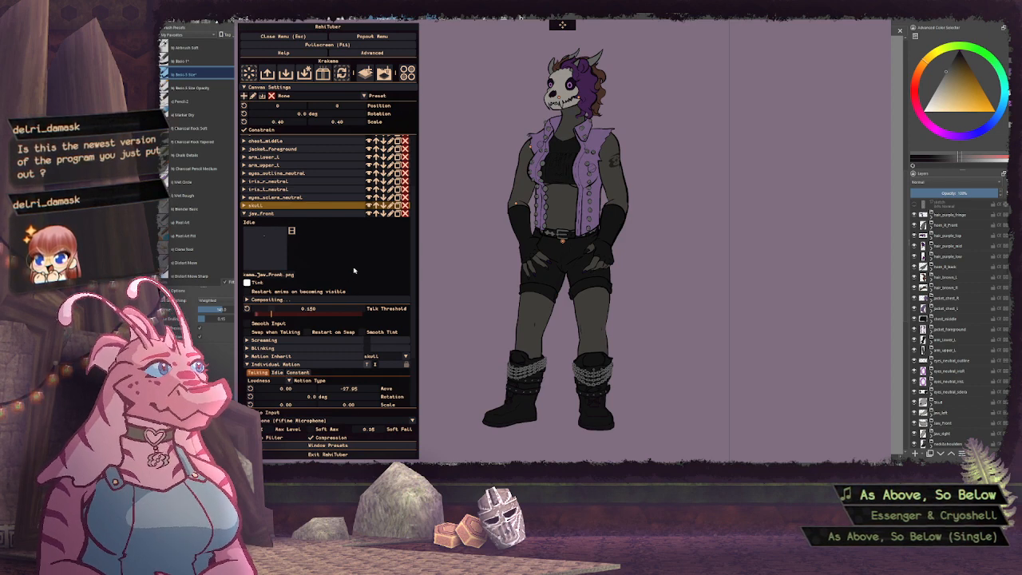
pyautogui.scroll(-2, 357, 259)
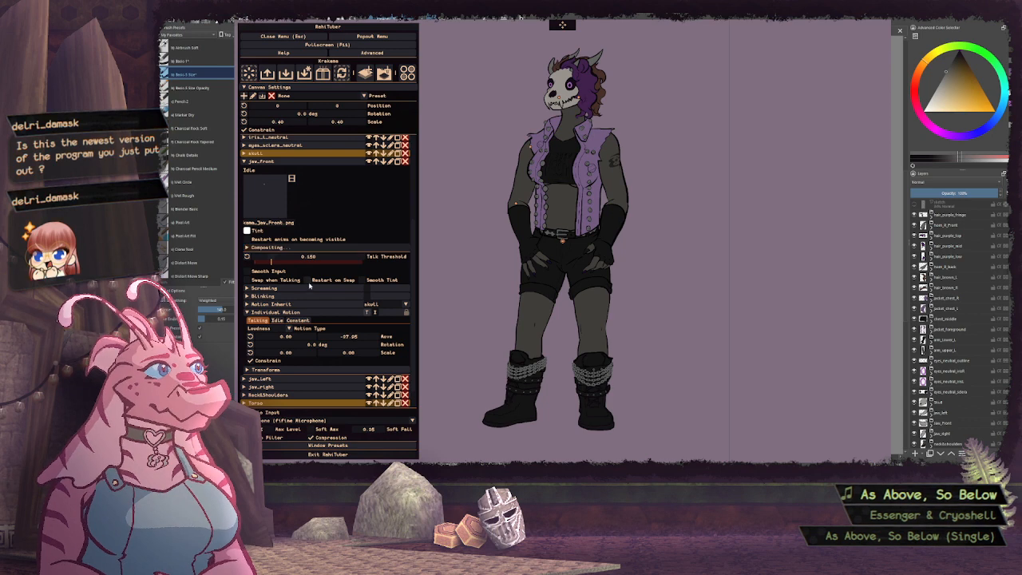
pyautogui.scroll(-1, 356, 250)
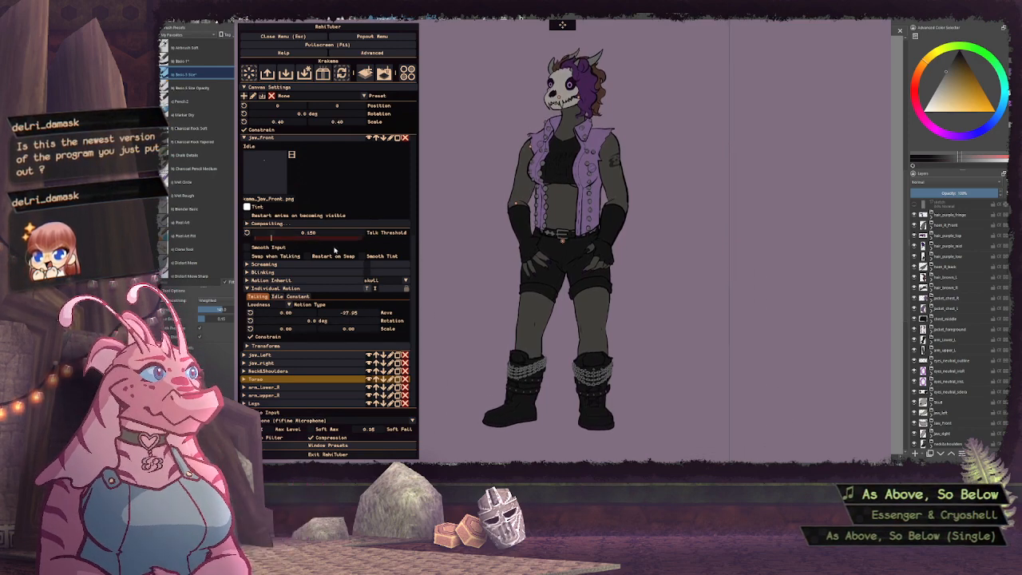
pyautogui.scroll(2, 327, 251)
pyautogui.click(273, 191)
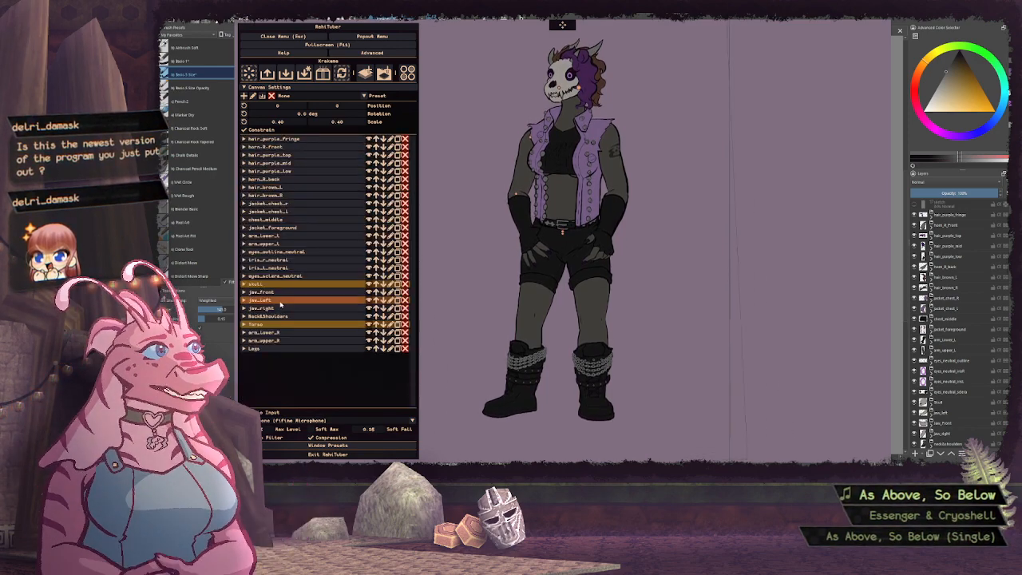
# Turn off the scale constraint in the jaw_left layer's transforms and close that section
pyautogui.click(269, 301)
pyautogui.scroll(-2, 350, 325)
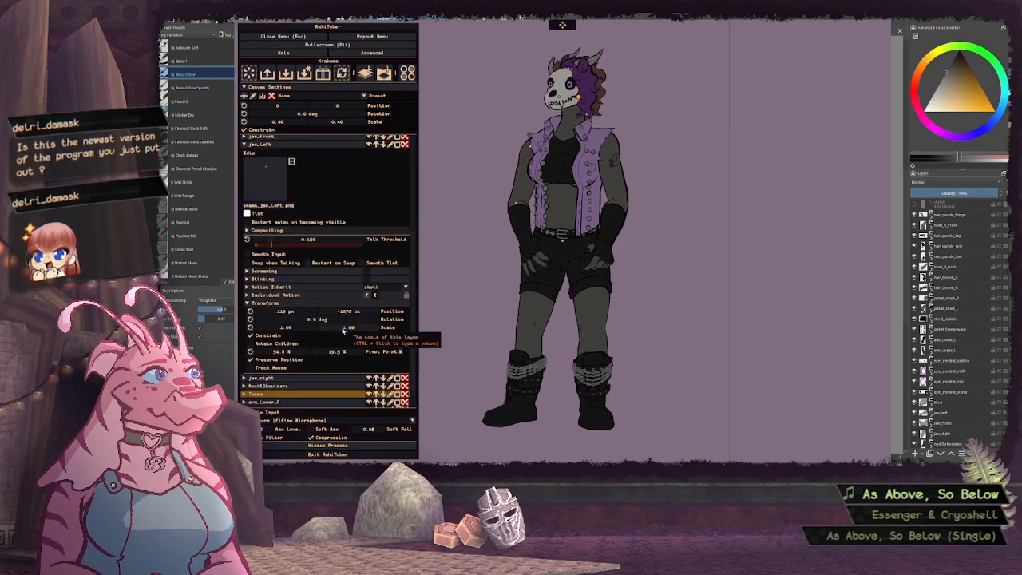
pyautogui.moveTo(299, 329); pyautogui.dragTo(296, 330)
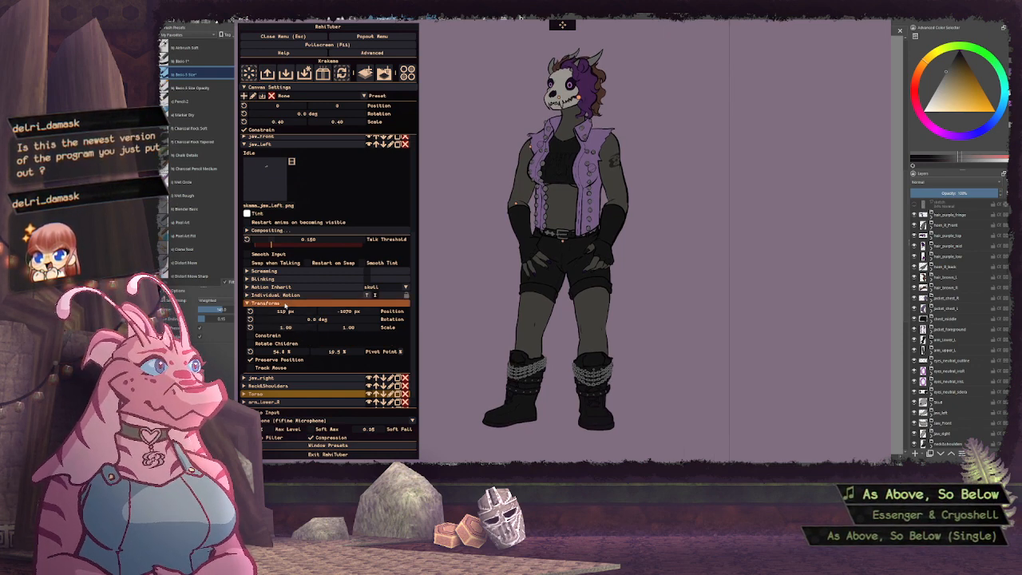
pyautogui.click(285, 304)
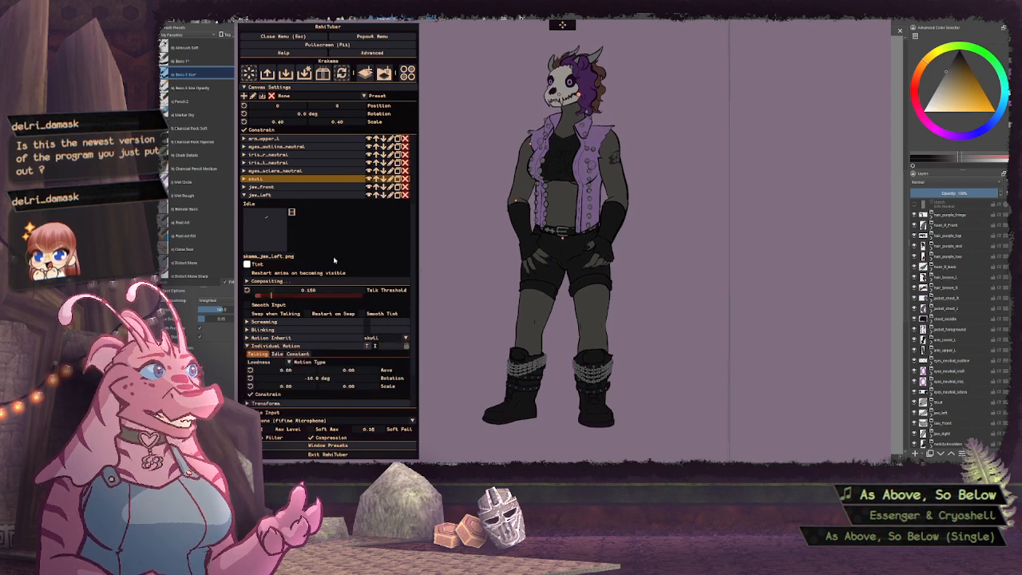
# Set jaw_left's talking motion to a scale of 0.07 and a rotation of about -7.6 degrees, and collapse the layer
pyautogui.click(294, 295)
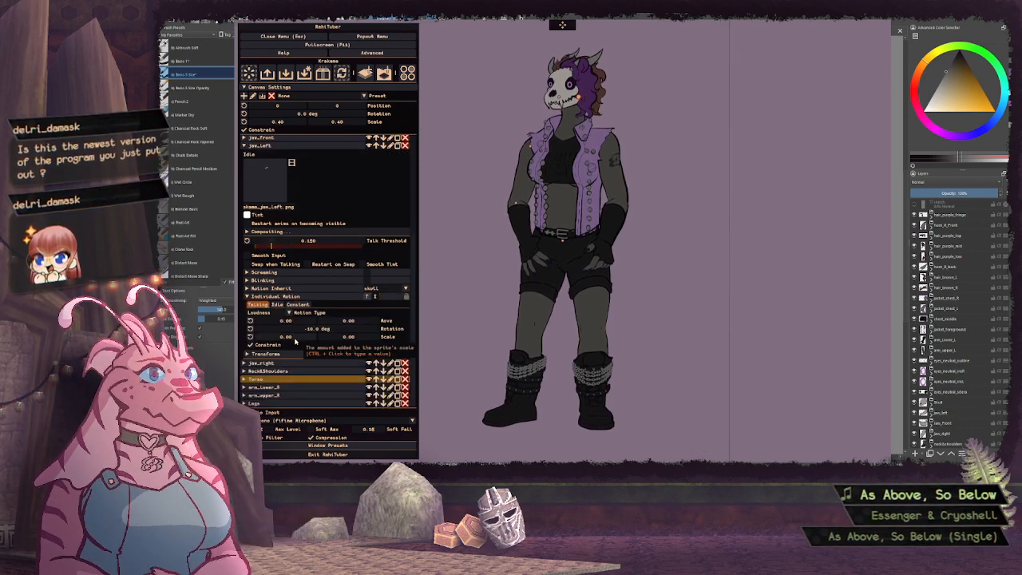
pyautogui.moveTo(295, 341); pyautogui.dragTo(309, 342)
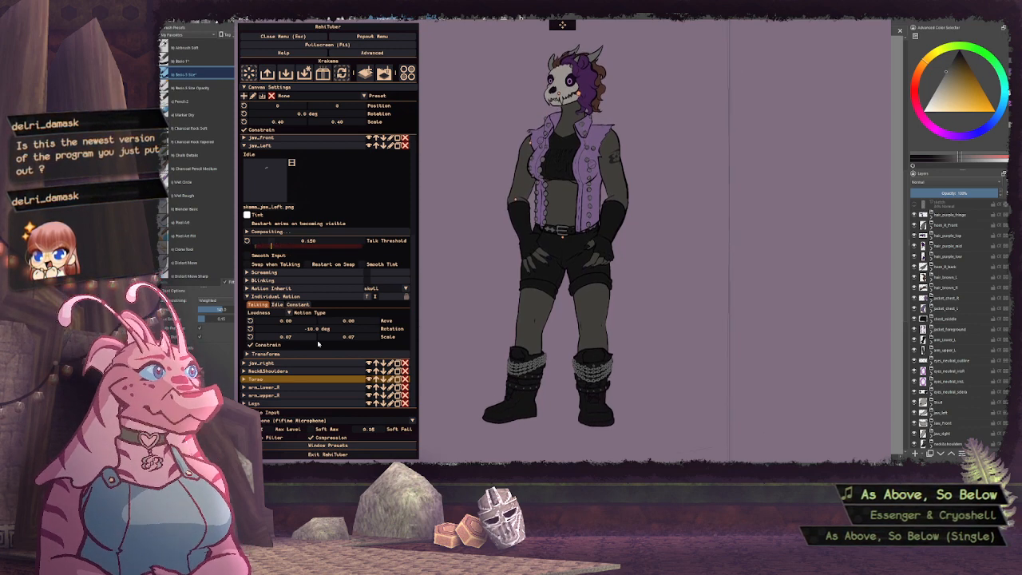
pyautogui.moveTo(325, 332); pyautogui.dragTo(345, 334)
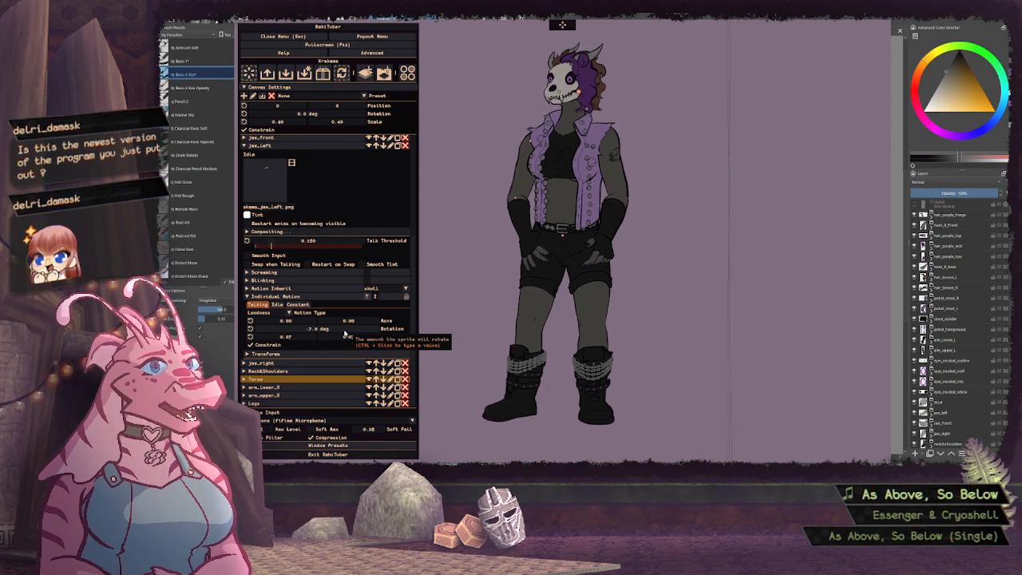
pyautogui.moveTo(344, 334); pyautogui.dragTo(340, 333)
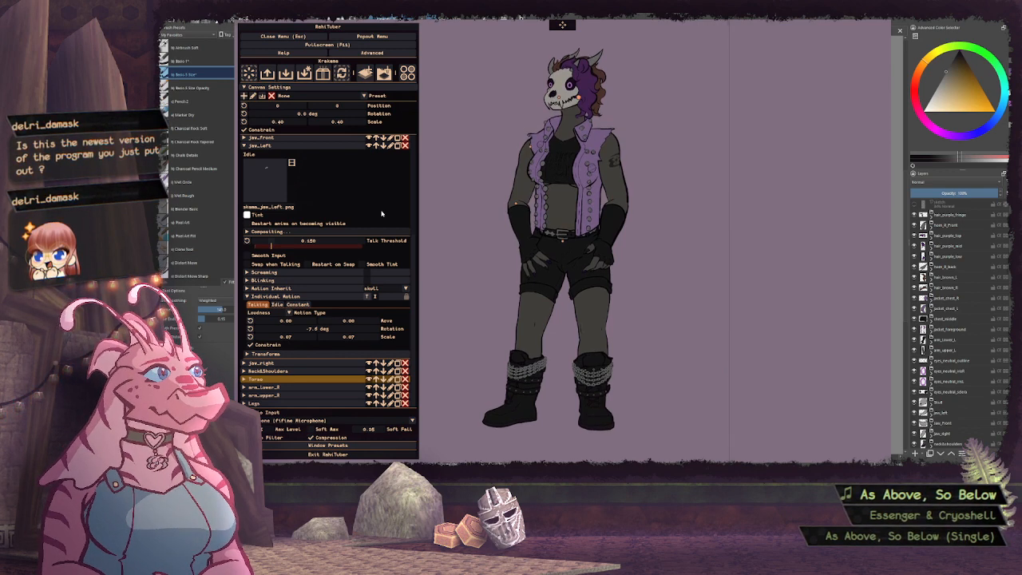
pyautogui.click(260, 146)
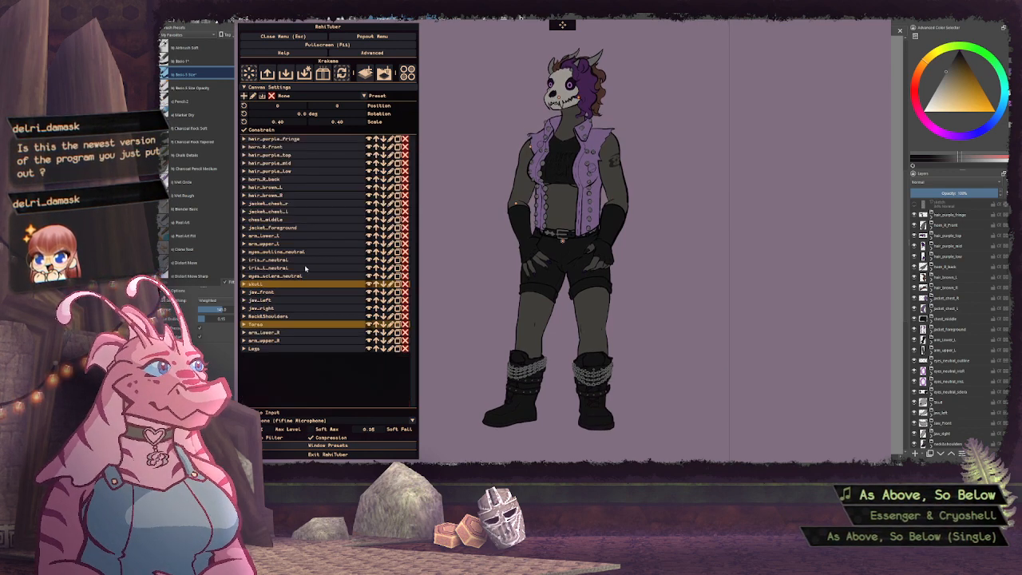
# Change the jaw_right layer's tint to a light grey and collapse the layer
pyautogui.click(262, 309)
pyautogui.scroll(-1, 351, 329)
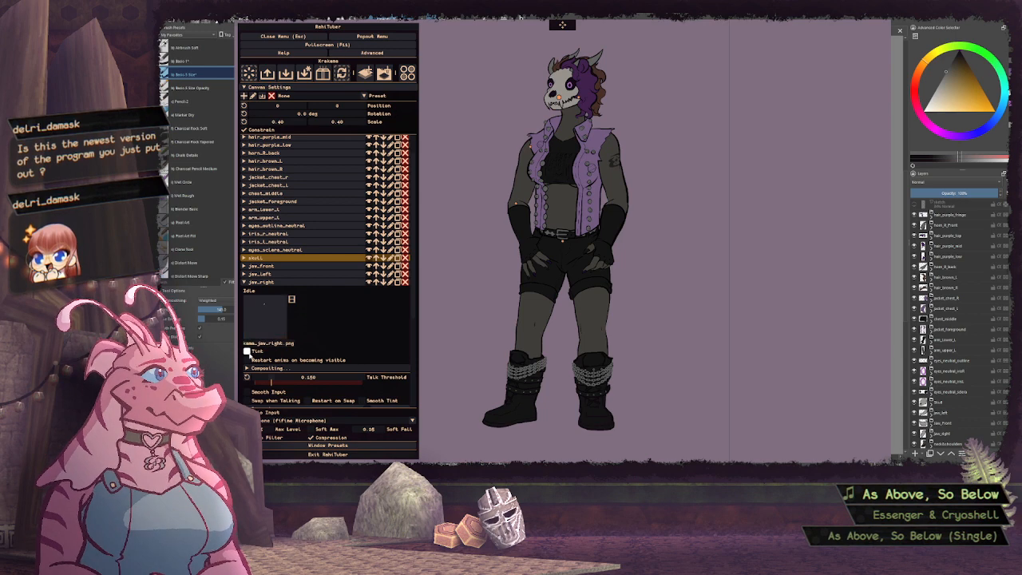
pyautogui.click(249, 352)
pyautogui.click(254, 407)
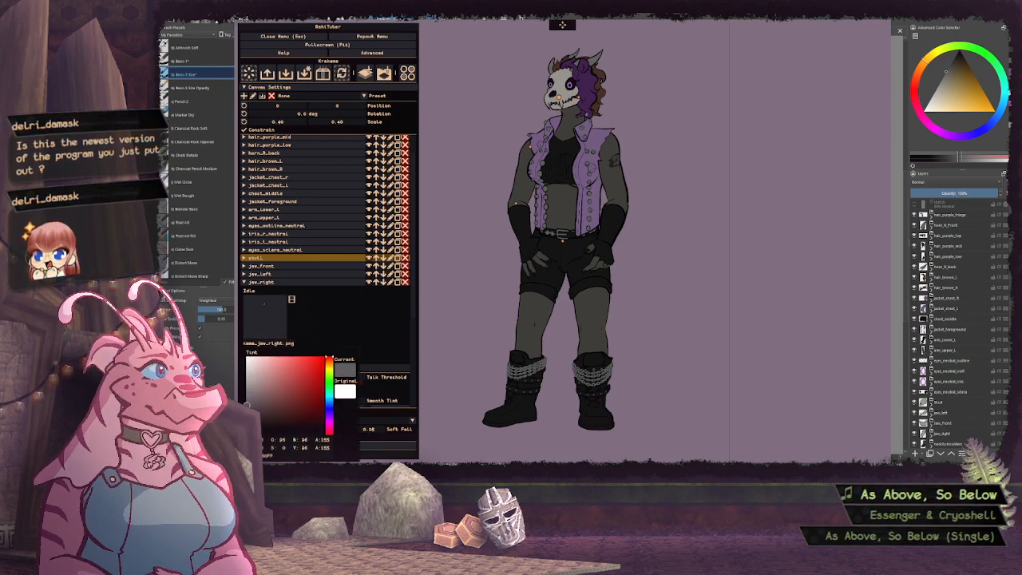
pyautogui.moveTo(247, 404); pyautogui.dragTo(201, 352)
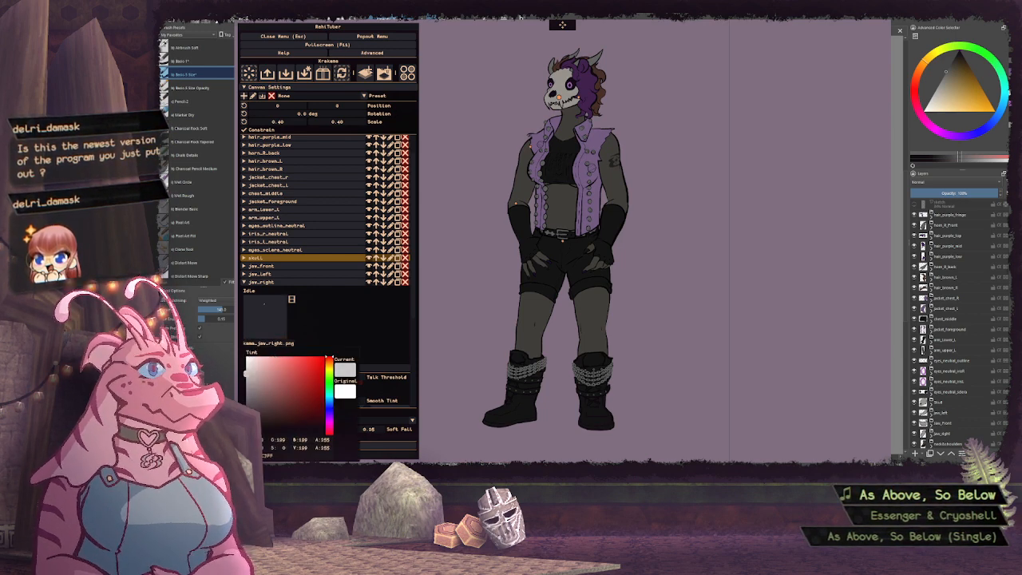
pyautogui.click(354, 321)
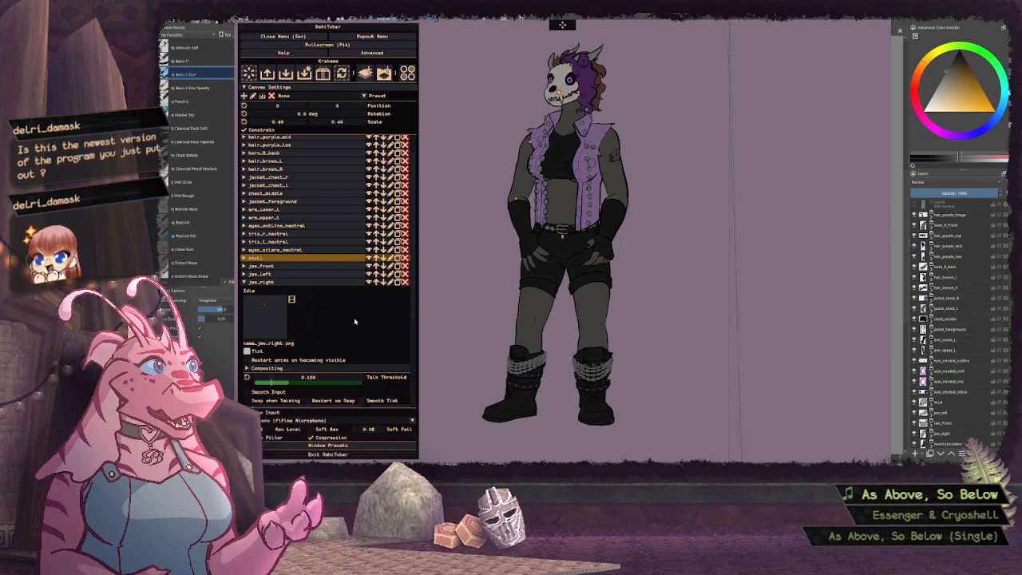
pyautogui.click(245, 283)
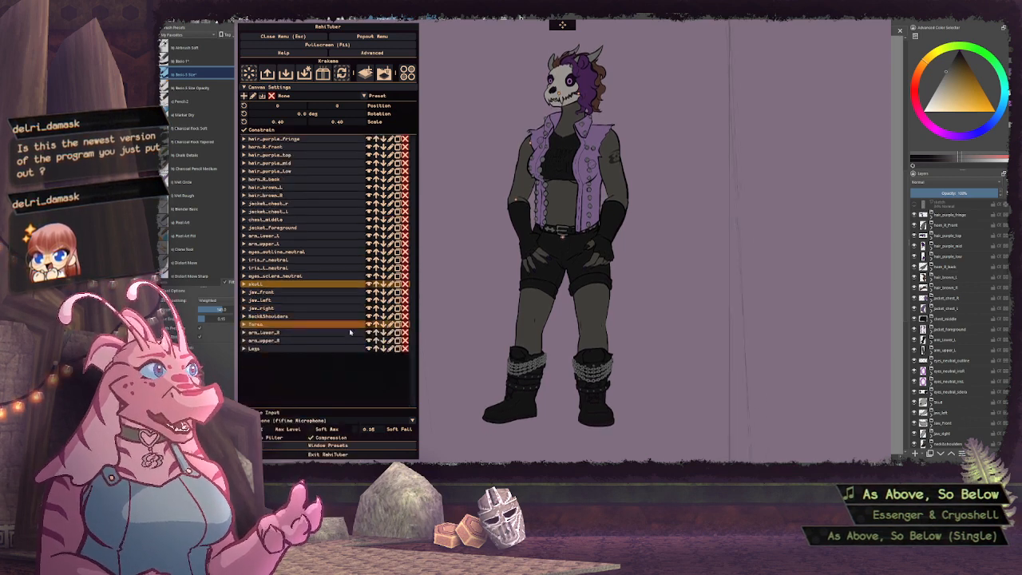
# Expand the jaw_right layer's settings and enlarge the canvas to a scale of 1.50 with a vertical position of 1000
pyautogui.click(247, 300)
pyautogui.click(247, 300)
pyautogui.click(246, 308)
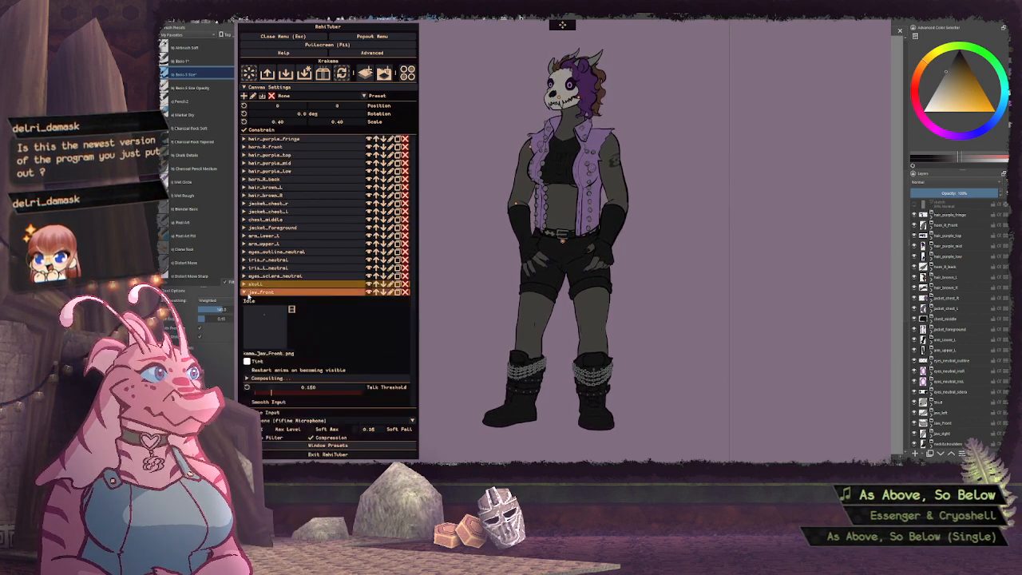
pyautogui.click(246, 308)
pyautogui.click(248, 310)
pyautogui.scroll(-4, 371, 262)
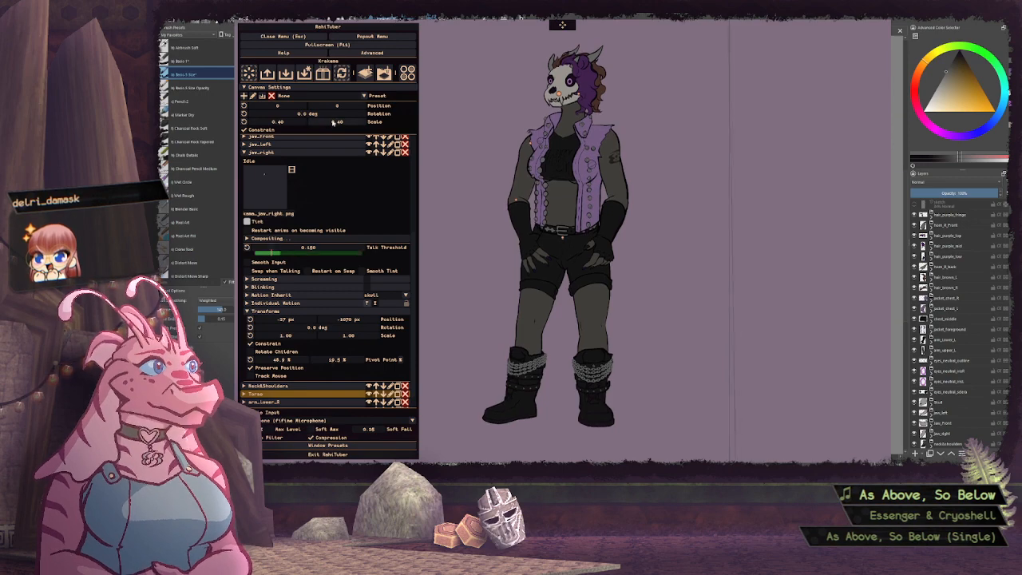
pyautogui.moveTo(333, 121); pyautogui.dragTo(428, 112)
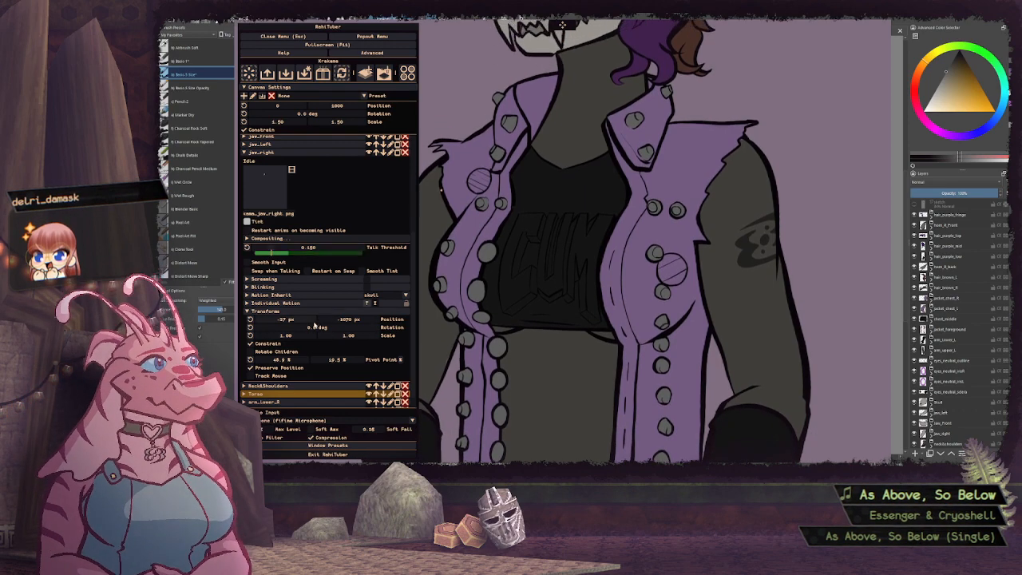
# Unlink the scale axes of jaw_right's talking motion, adjust the scale amounts separately, and collapse the layer
pyautogui.click(300, 303)
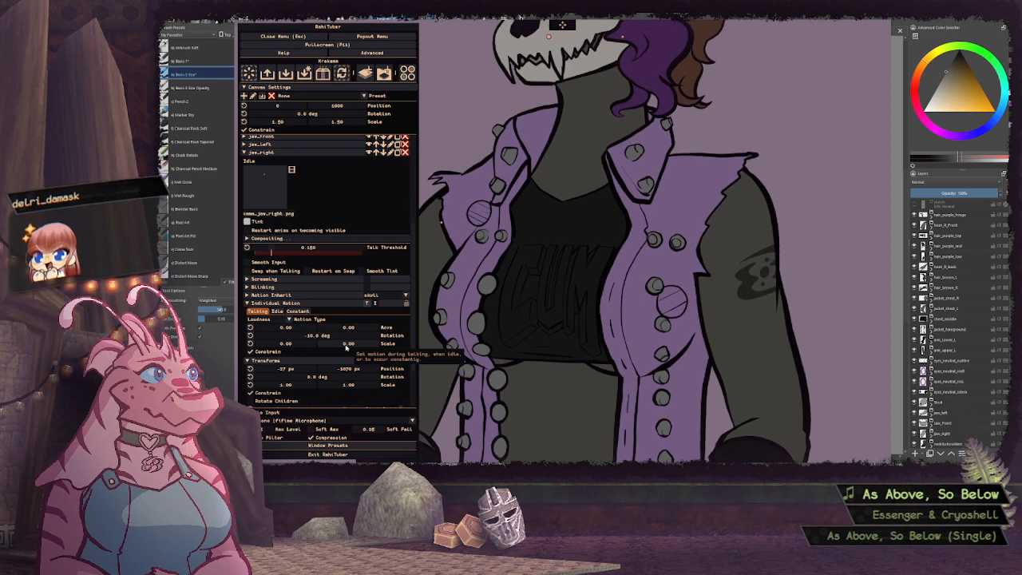
pyautogui.moveTo(346, 346); pyautogui.dragTo(273, 357)
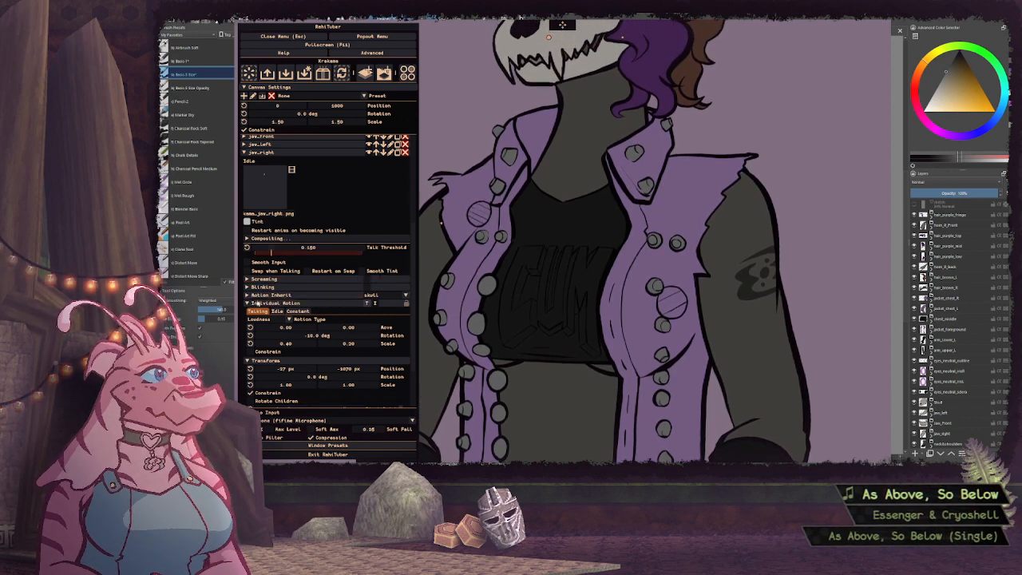
pyautogui.click(258, 303)
pyautogui.click(268, 153)
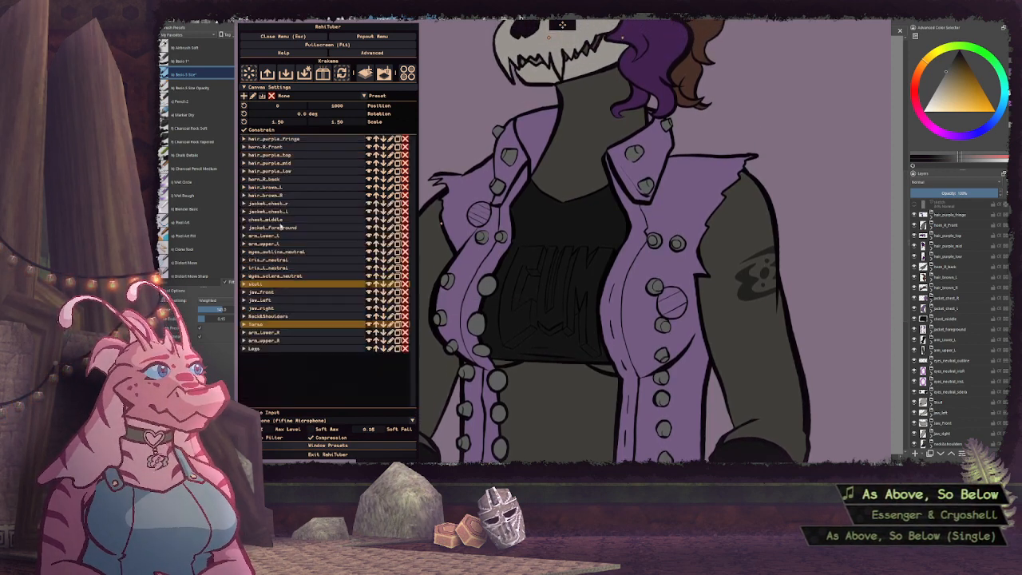
# Give jaw_left's talking motion an unconstrained scale of 0.10 horizontally and 0 vertically and a rotation of about -10 degrees, and collapse the layer
pyautogui.click(263, 300)
pyautogui.click(275, 297)
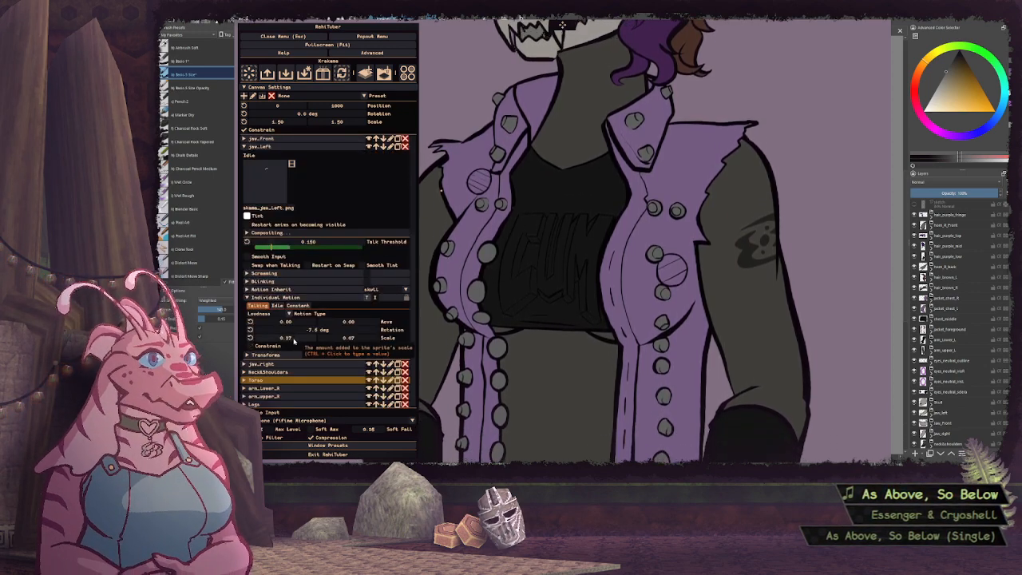
pyautogui.moveTo(294, 341); pyautogui.dragTo(291, 341)
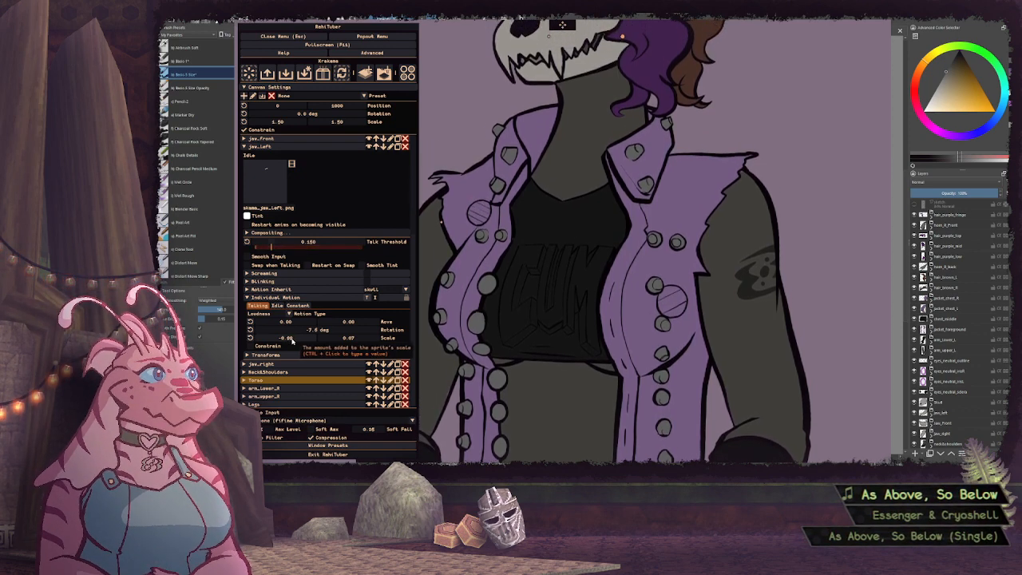
pyautogui.moveTo(292, 340)
pyautogui.mouseDown()
pyautogui.moveTo(281, 339)
pyautogui.moveTo(293, 341)
pyautogui.mouseUp()
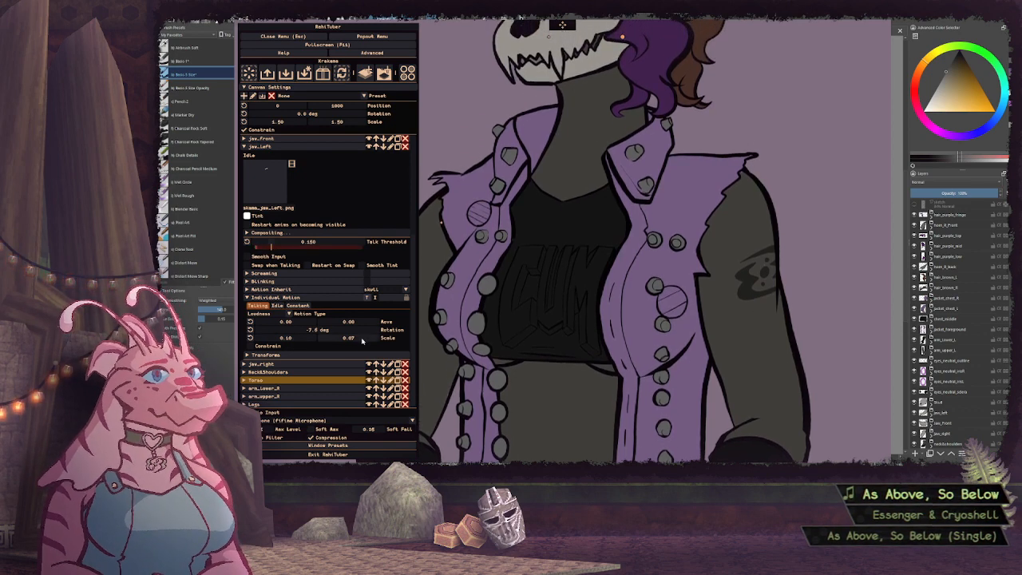
pyautogui.moveTo(366, 340); pyautogui.dragTo(344, 339)
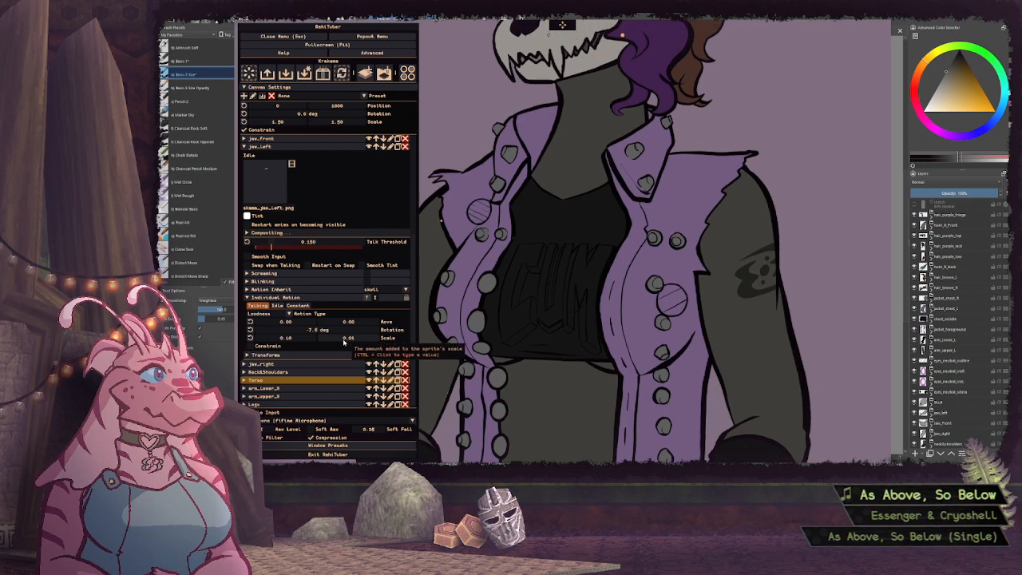
pyautogui.keyDown('ctrl'); pyautogui.click(349, 338); pyautogui.keyUp('ctrl')
pyautogui.write('0')
pyautogui.press('Return')
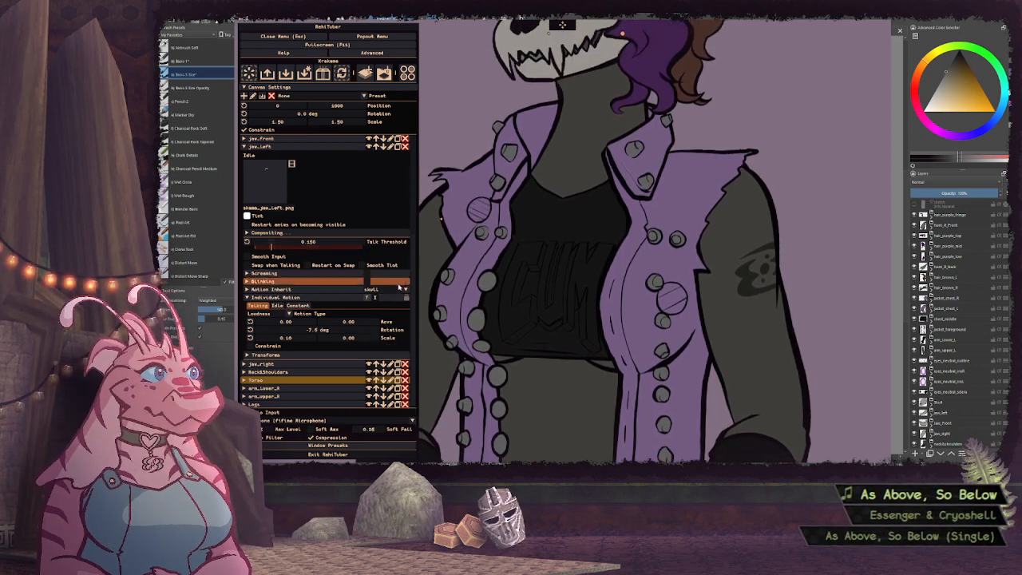
pyautogui.moveTo(328, 331); pyautogui.dragTo(307, 331)
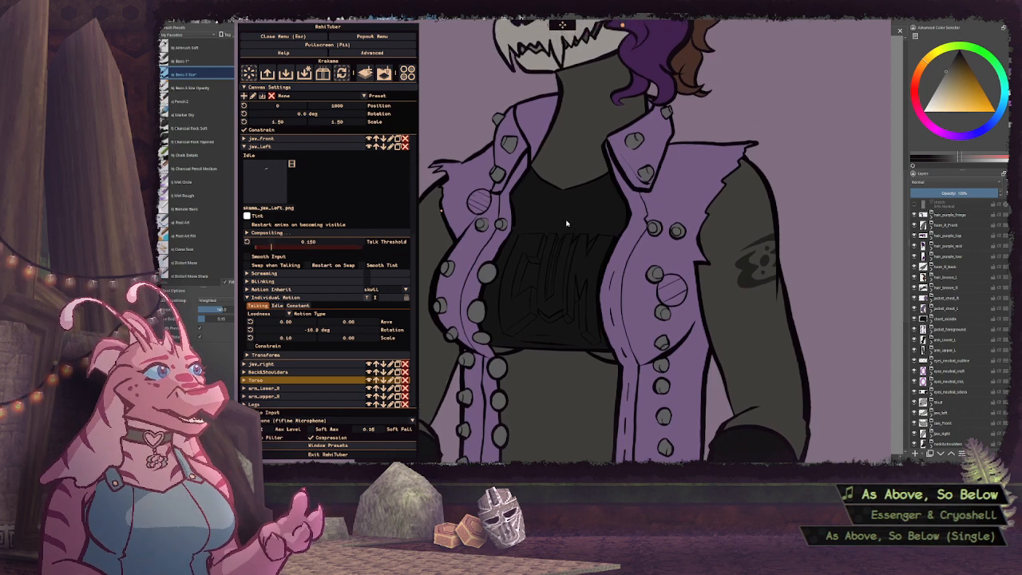
pyautogui.click(333, 147)
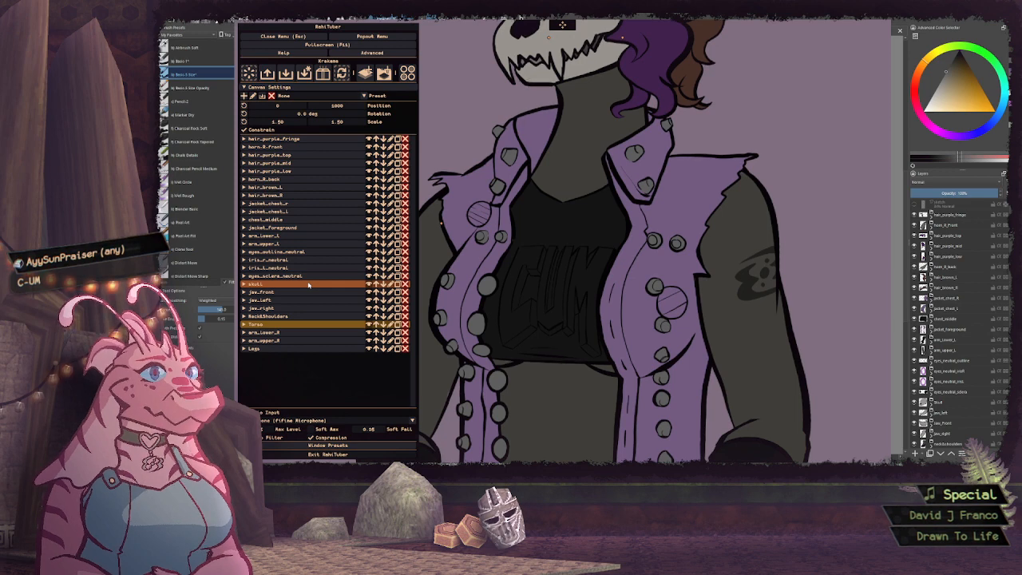
# Set the jaw_front layer's talk threshold to 0 and collapse the layer
pyautogui.click(282, 293)
pyautogui.scroll(-3, 296, 311)
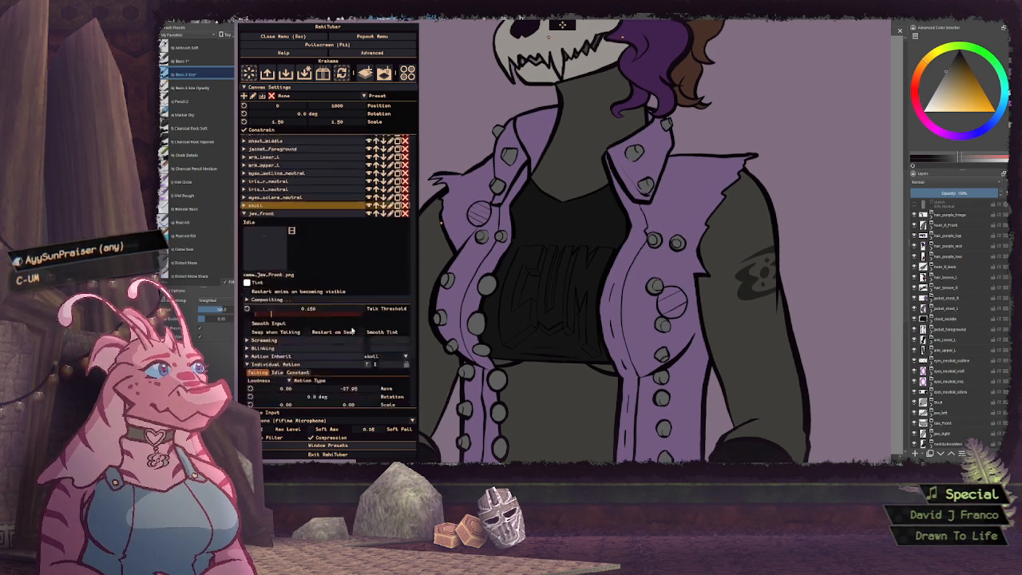
pyautogui.scroll(-2, 339, 351)
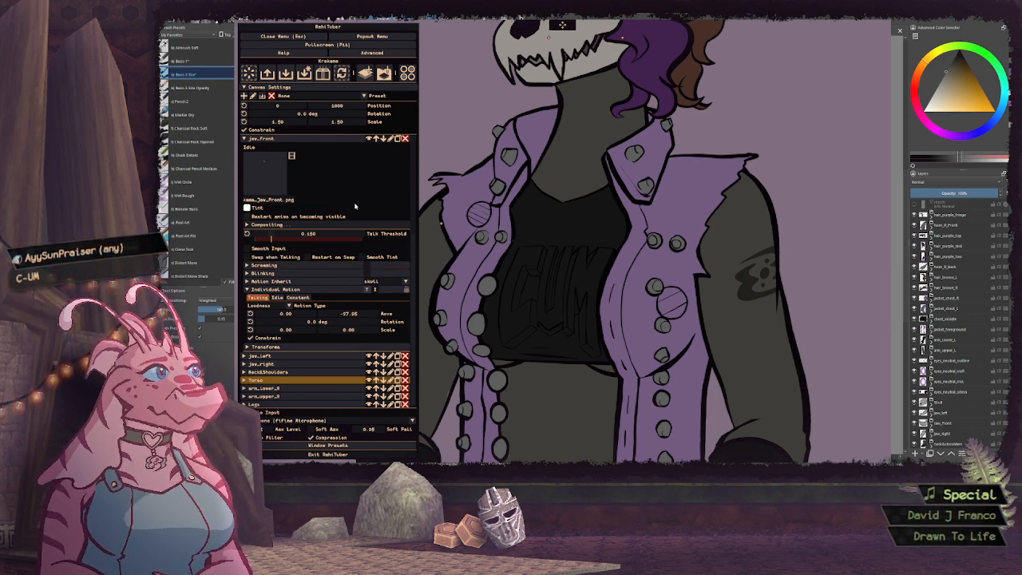
pyautogui.scroll(1, 356, 206)
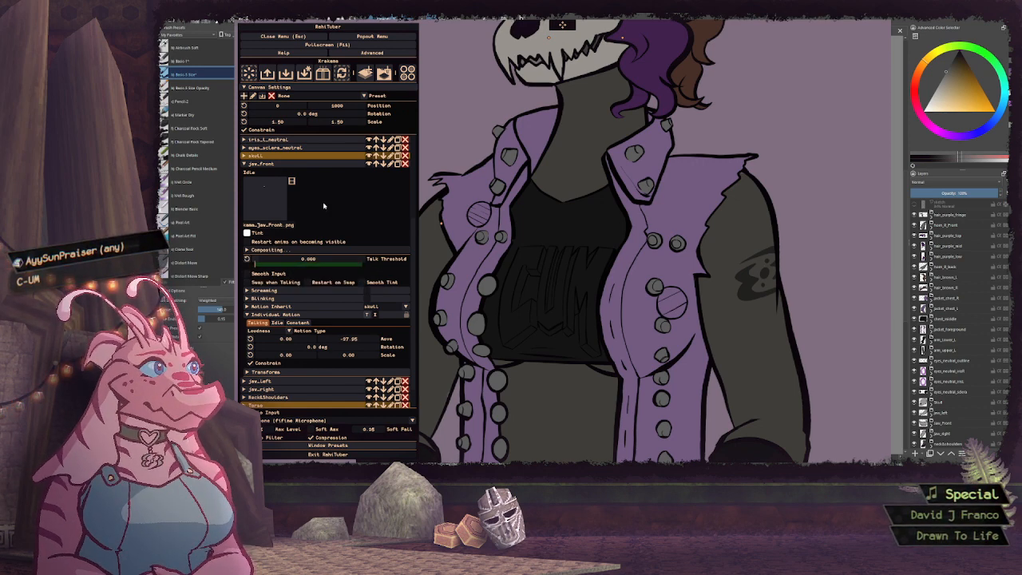
pyautogui.click(275, 167)
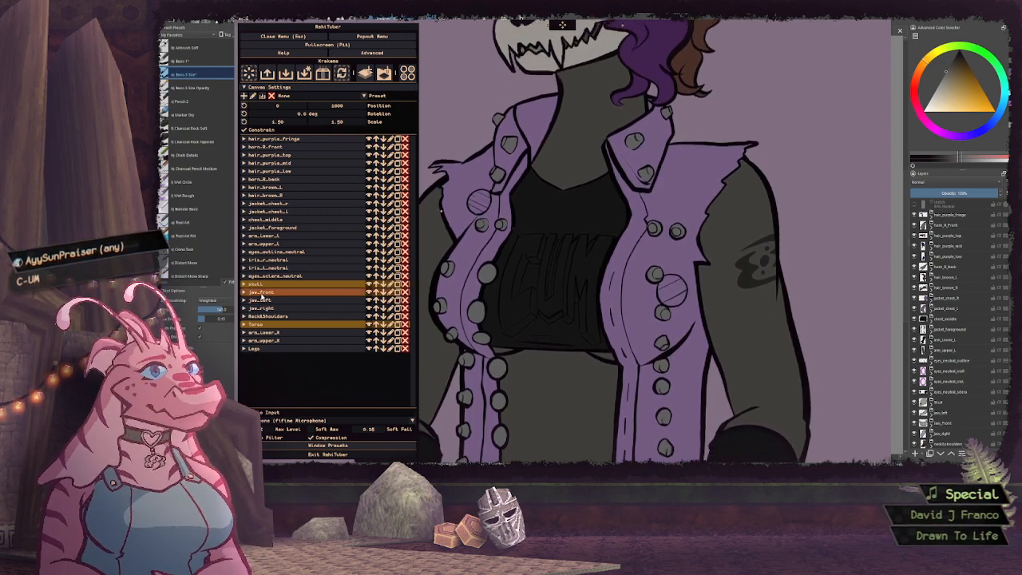
# Make the jaw_front layer inherit its motion from the jaw_left layer
pyautogui.click(261, 293)
pyautogui.scroll(-2, 313, 328)
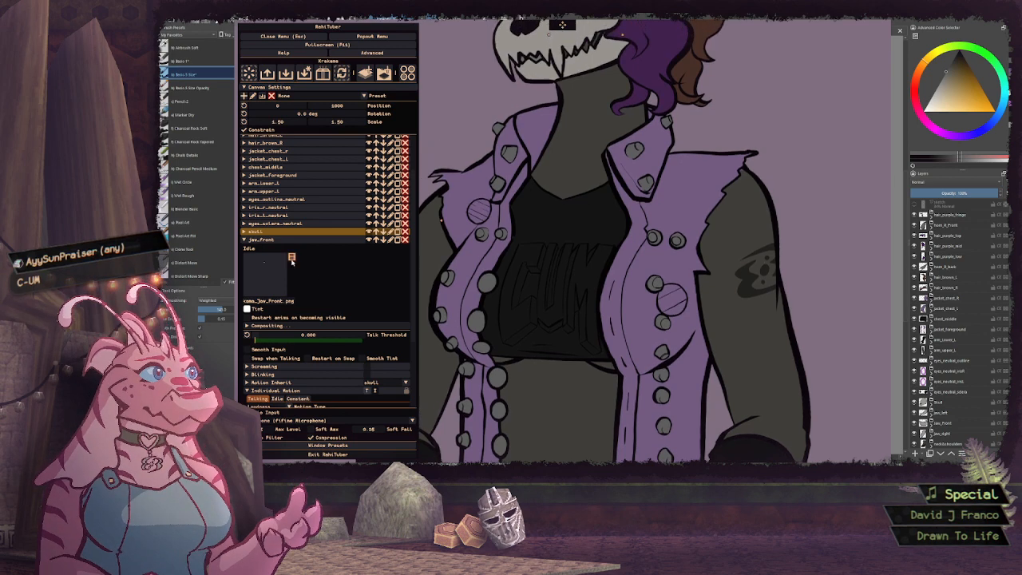
pyautogui.click(276, 241)
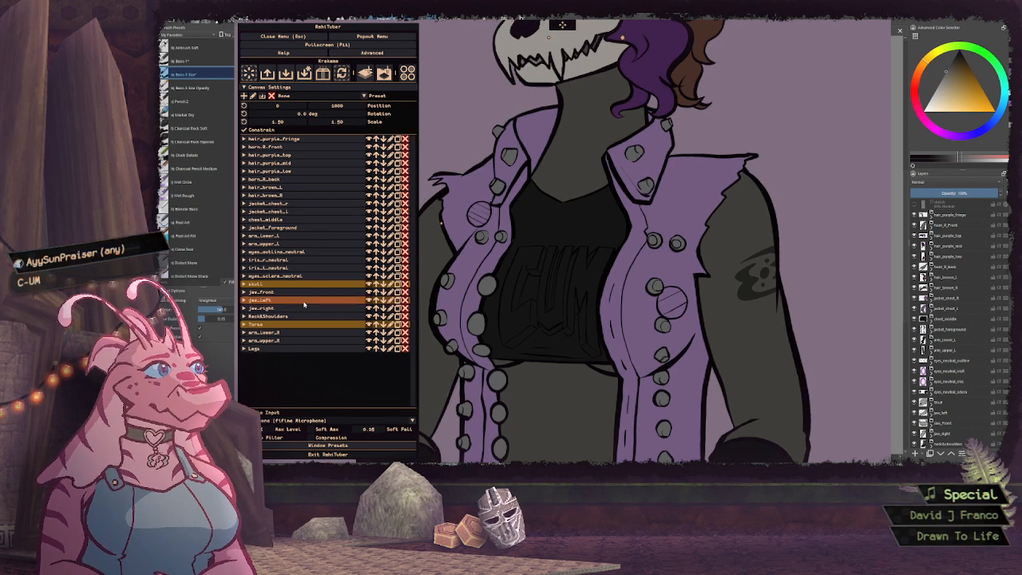
pyautogui.click(266, 300)
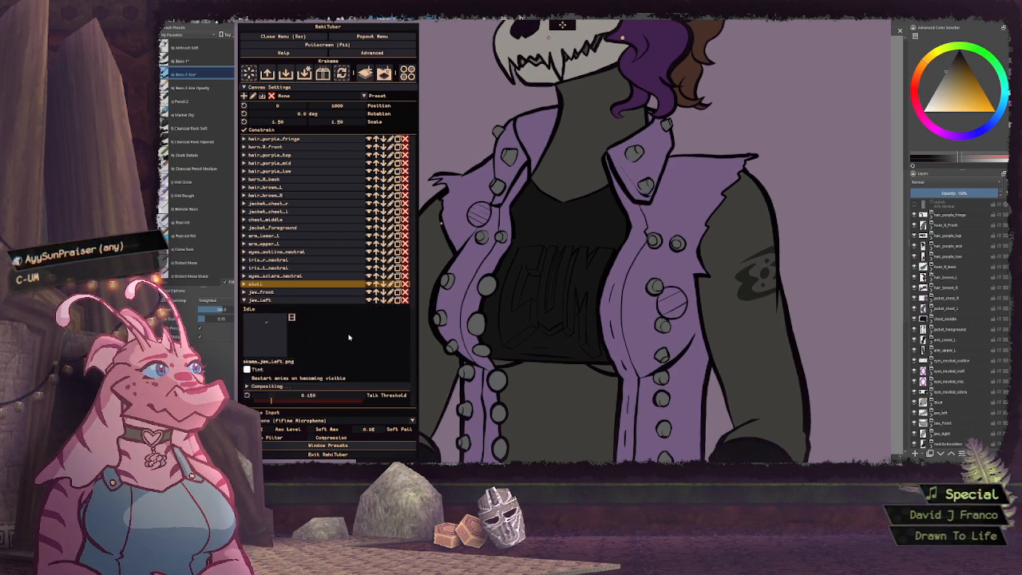
pyautogui.scroll(-3, 349, 336)
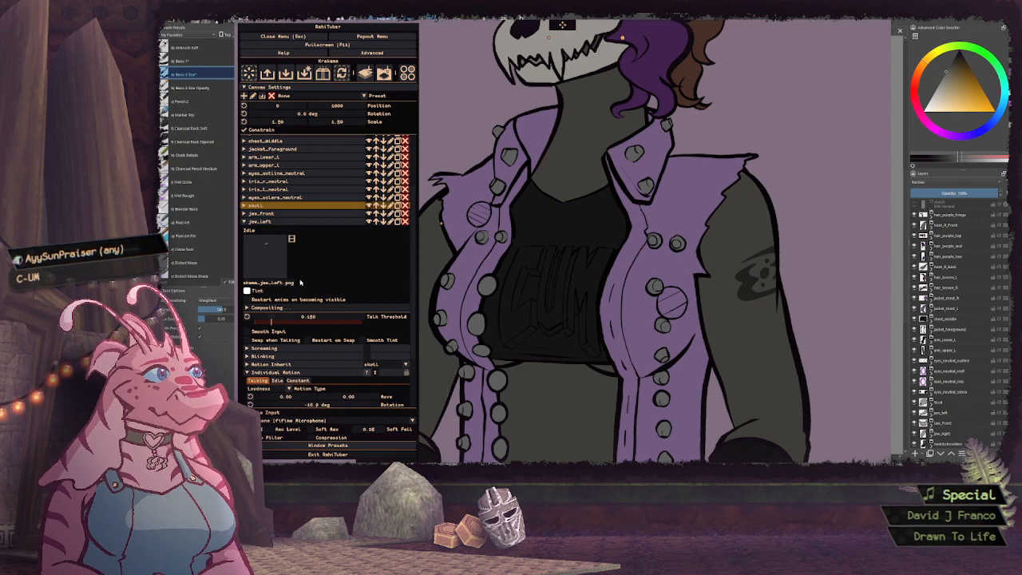
pyautogui.click(267, 213)
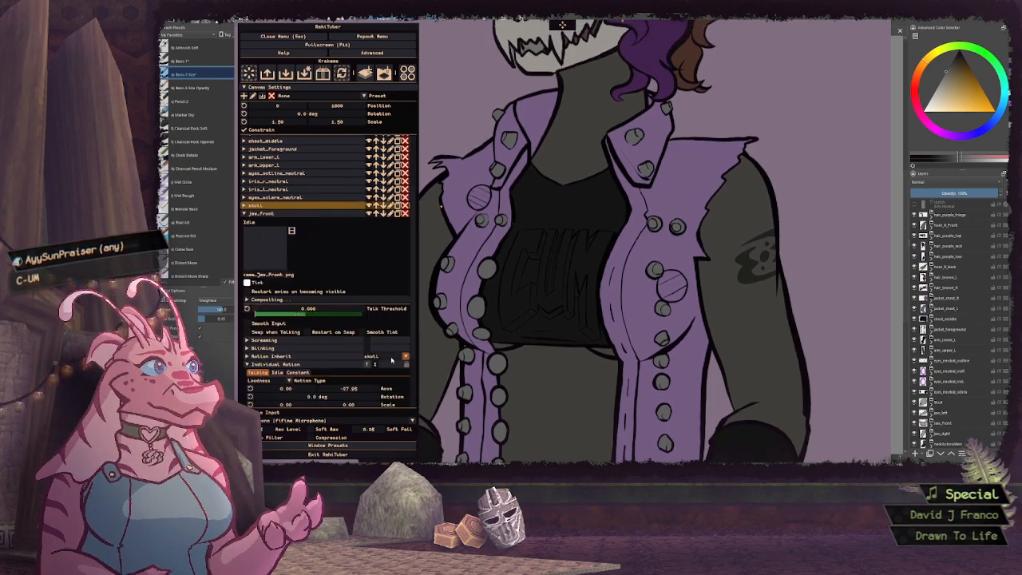
pyautogui.scroll(-2, 354, 336)
pyautogui.click(391, 304)
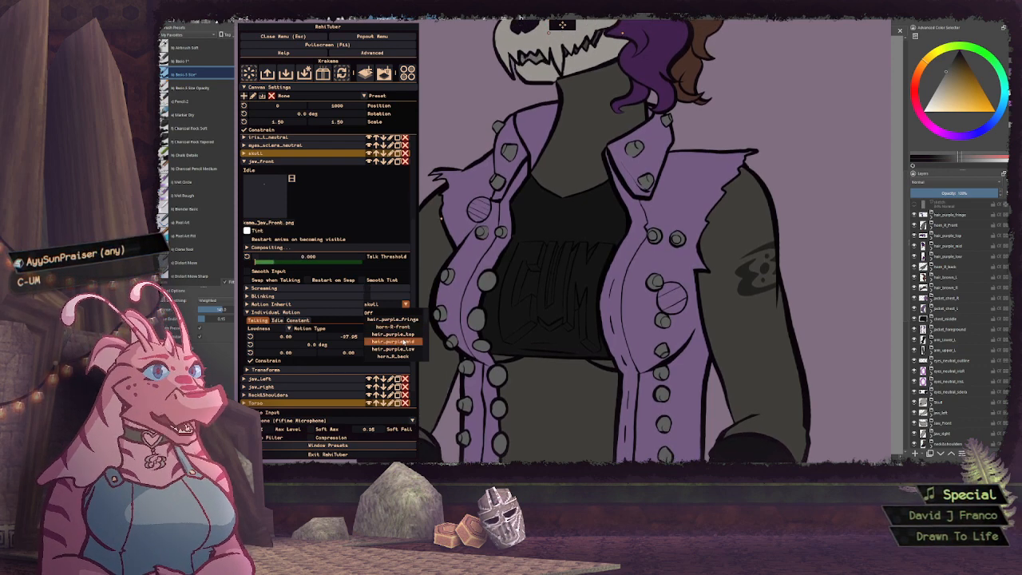
pyautogui.scroll(-4, 403, 342)
pyautogui.scroll(-3, 403, 341)
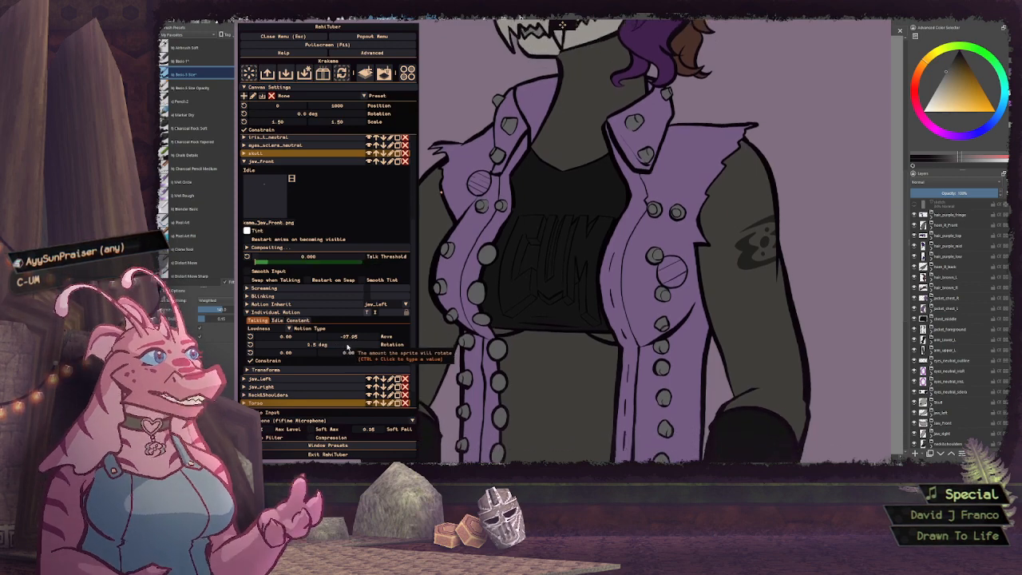
# Reset the talking move amounts of jaw_front to 0 and give it a small positive talking rotation of about 2 degrees
pyautogui.moveTo(345, 347); pyautogui.dragTo(327, 345)
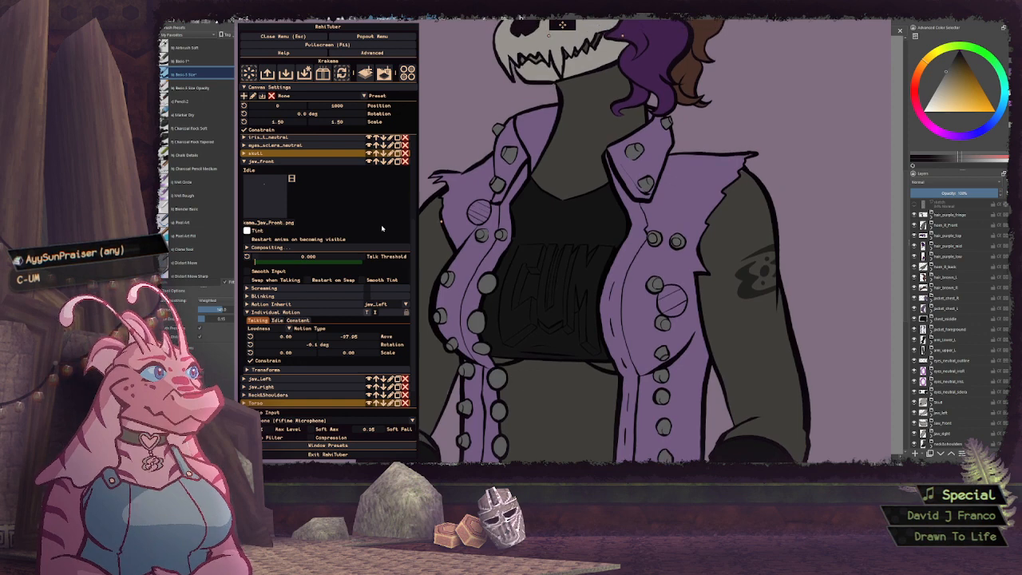
pyautogui.click(285, 370)
pyautogui.scroll(-1, 316, 342)
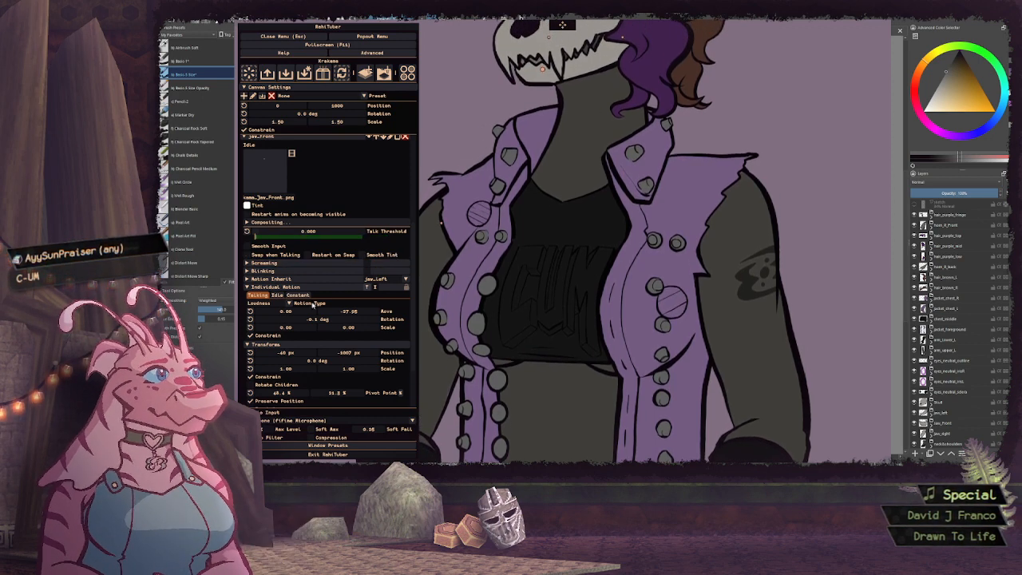
pyautogui.click(250, 310)
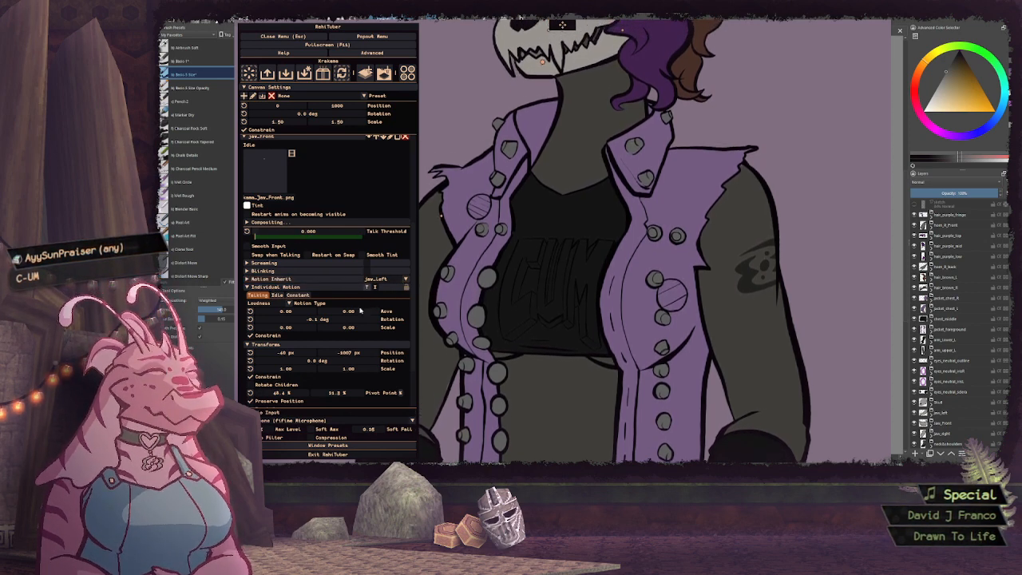
pyautogui.moveTo(329, 321); pyautogui.dragTo(323, 319)
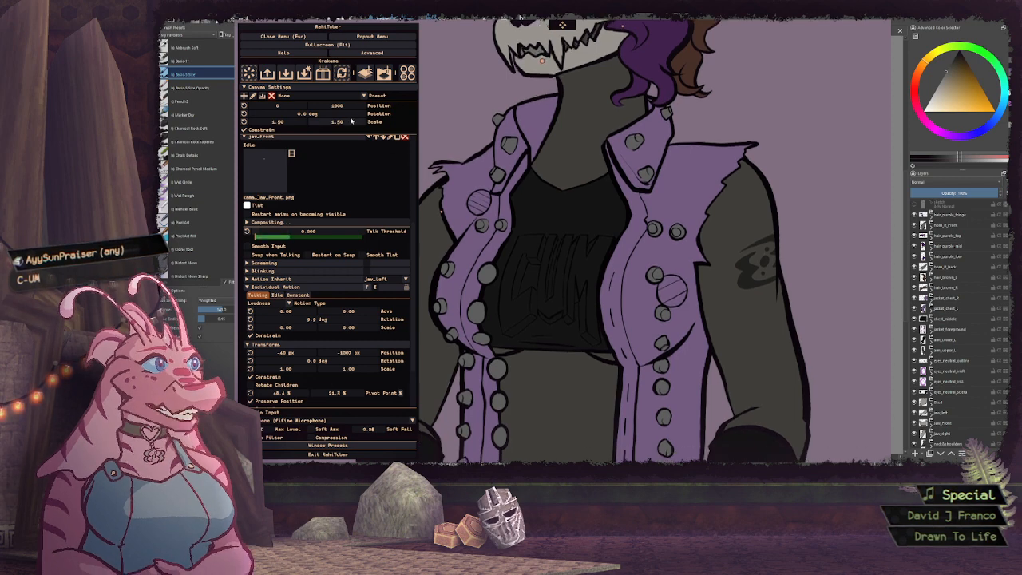
# Set the canvas's vertical position to 1500 and collapse the jaw_front layer with its motion and transform settings
pyautogui.write('2000')
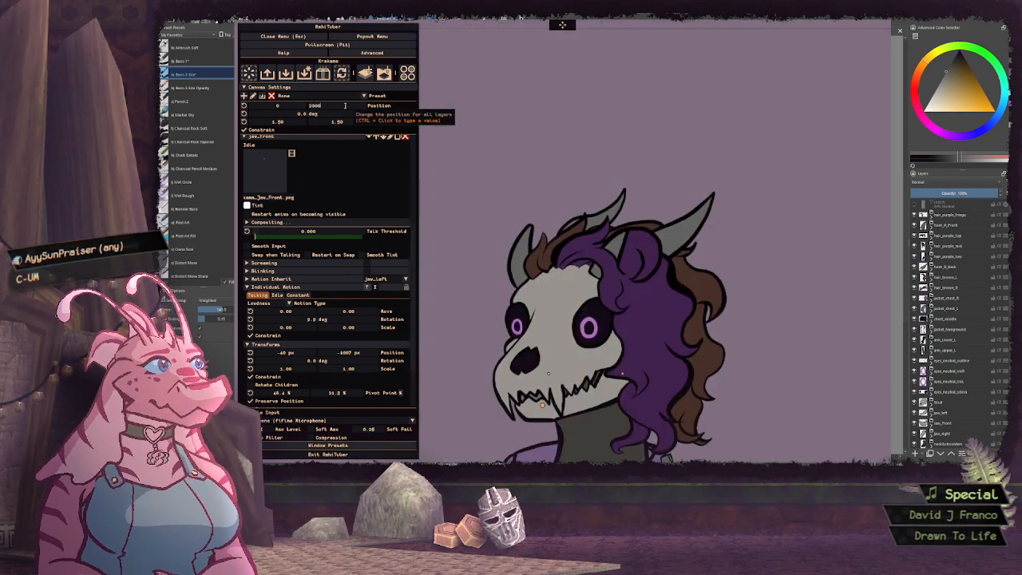
pyautogui.write('1500')
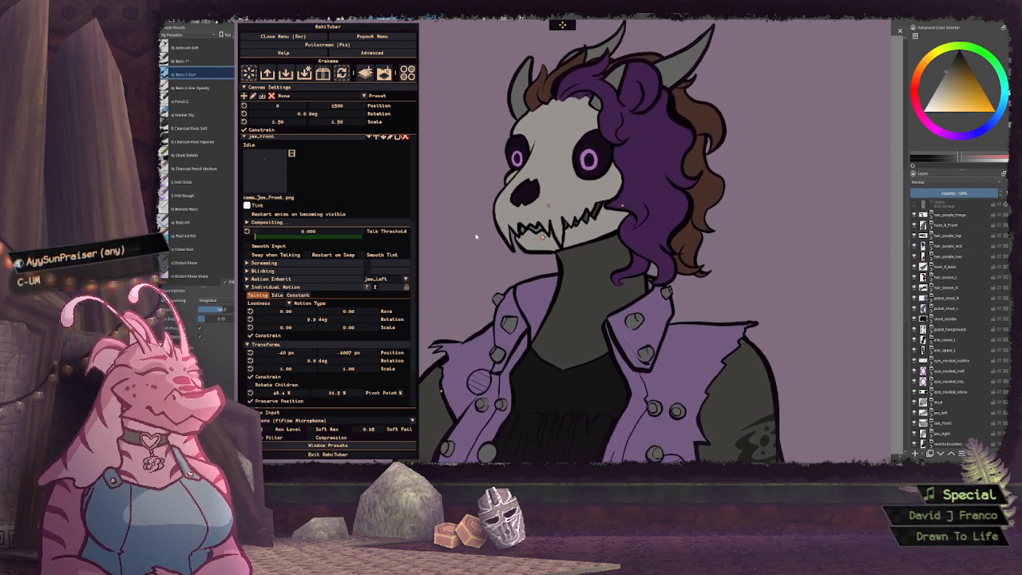
pyautogui.click(269, 287)
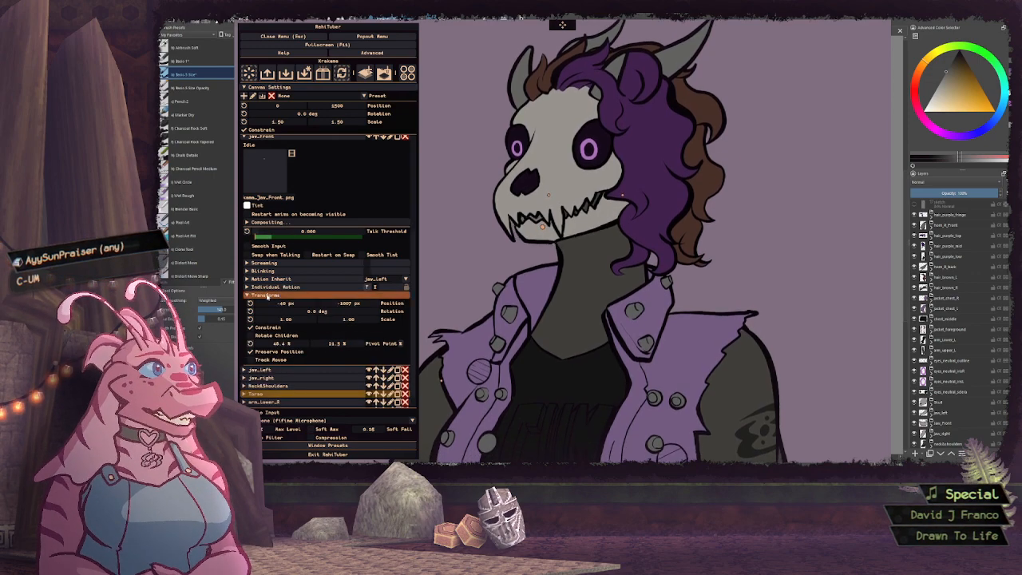
pyautogui.click(268, 296)
pyautogui.click(343, 187)
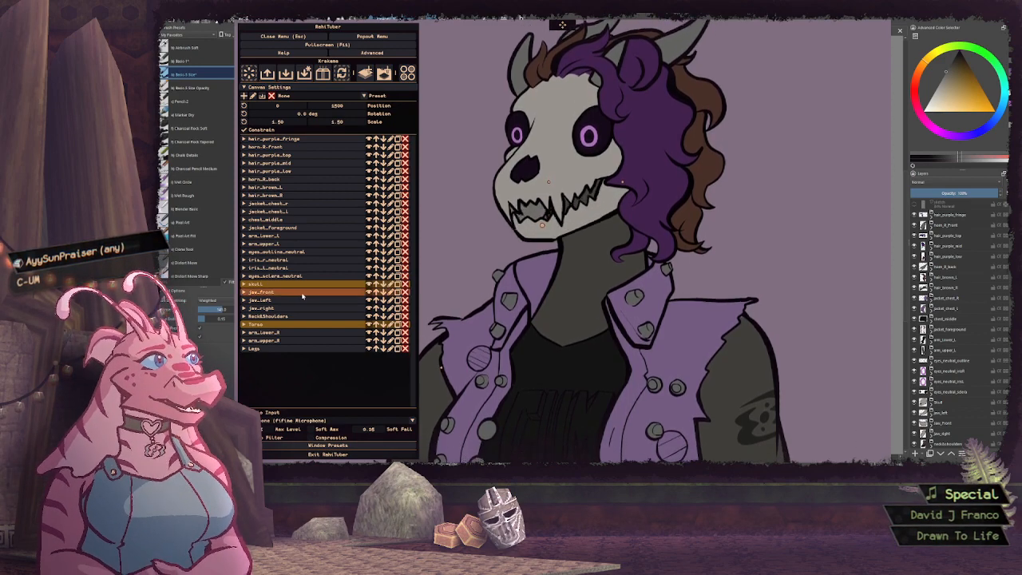
# Enable smooth input on the jaw_left, jaw_front and jaw_right layers, using 5.0 for jaw_left and jaw_right, and collapse each layer
pyautogui.click(264, 301)
pyautogui.scroll(-3, 343, 320)
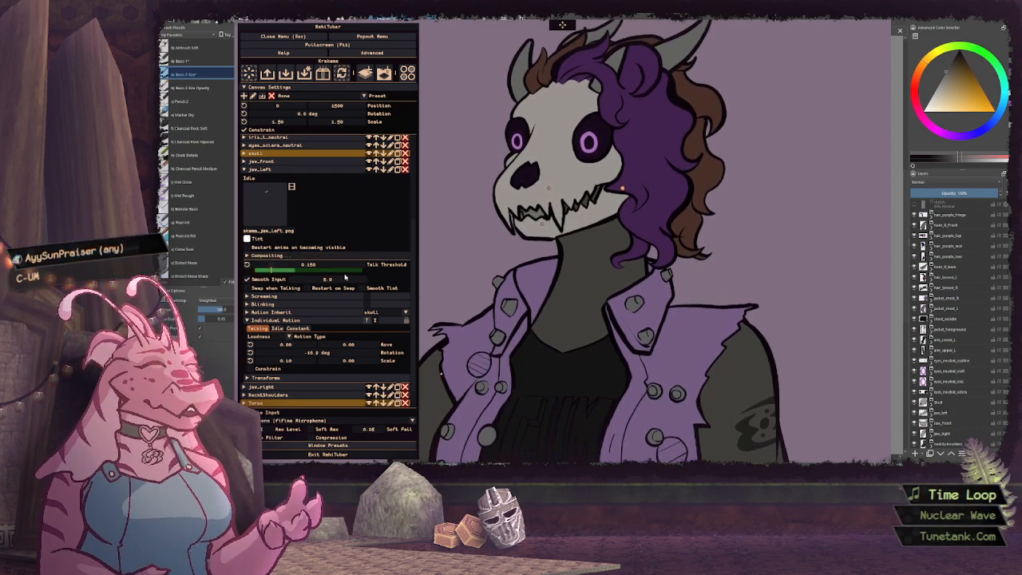
pyautogui.click(274, 170)
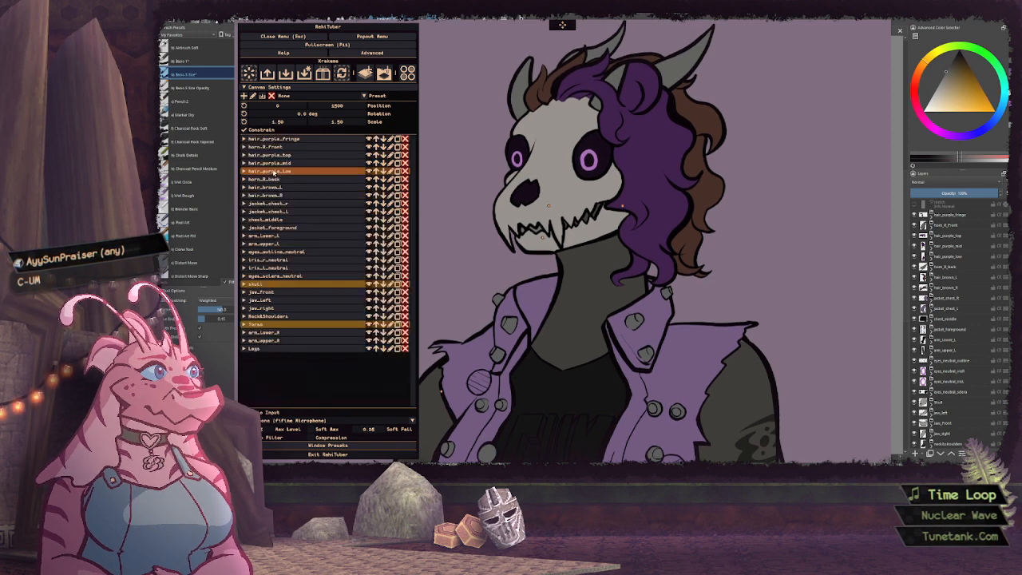
pyautogui.click(275, 291)
pyautogui.scroll(-3, 303, 372)
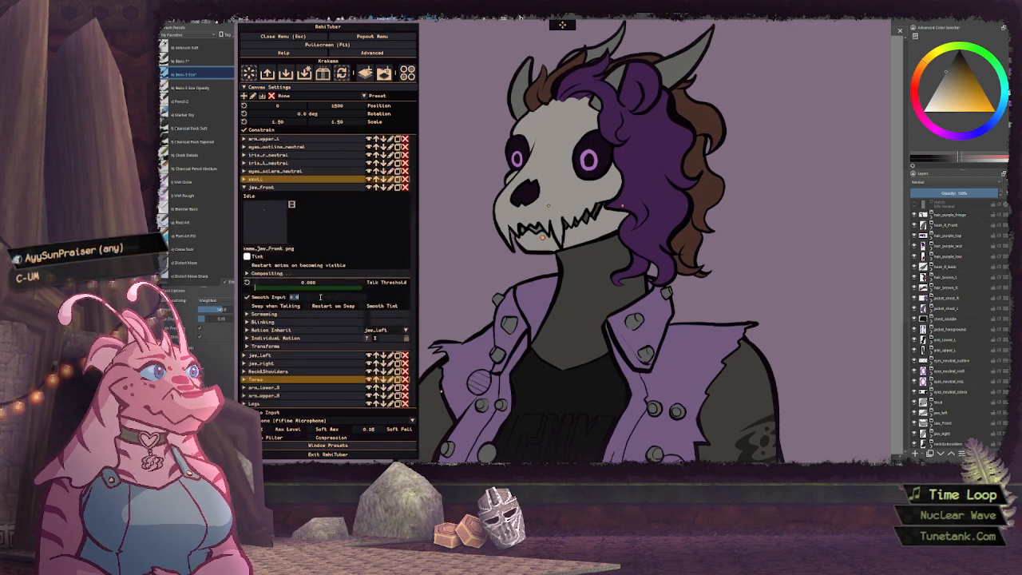
pyautogui.click(263, 187)
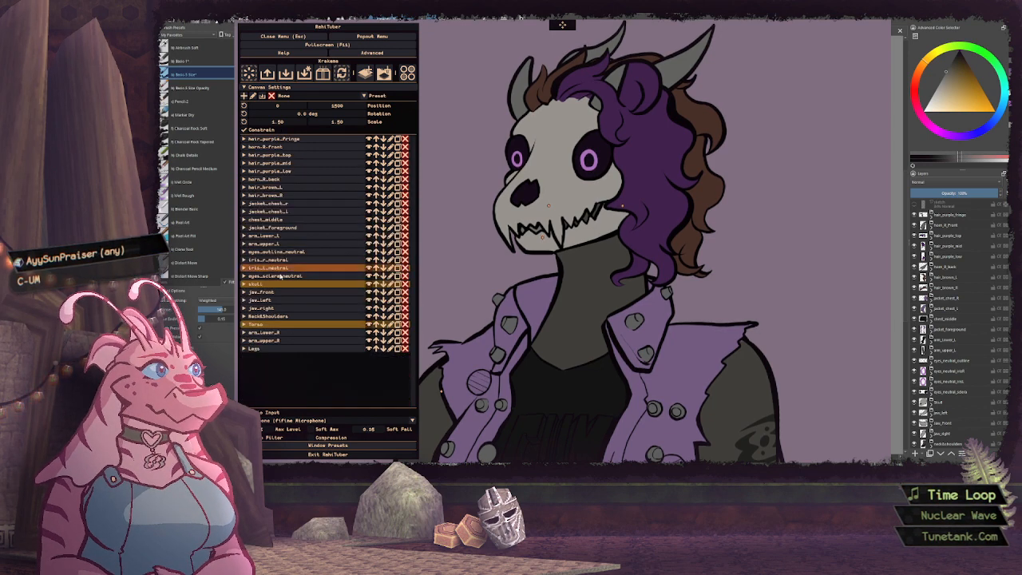
pyautogui.click(271, 310)
pyautogui.scroll(-4, 319, 319)
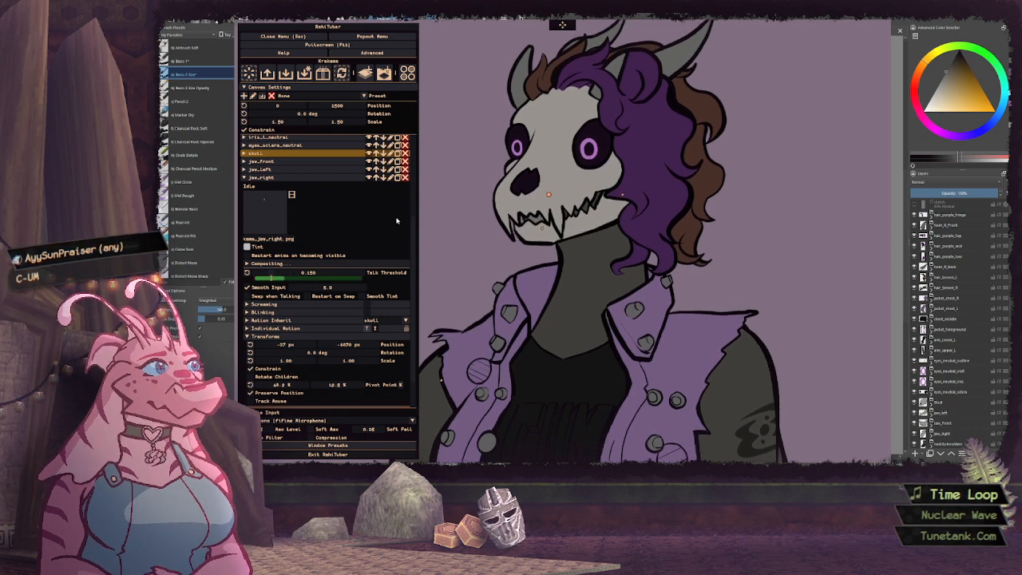
pyautogui.click(305, 178)
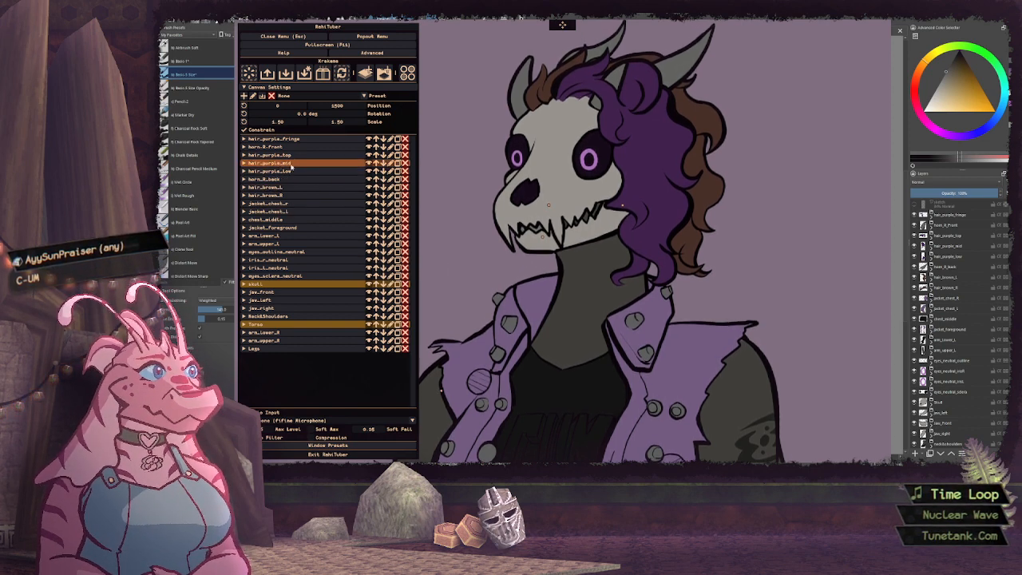
# Expand the hair_purple_top layer and set its pivot point to 51.6% horizontally and 13.3% vertically
pyautogui.click(248, 155)
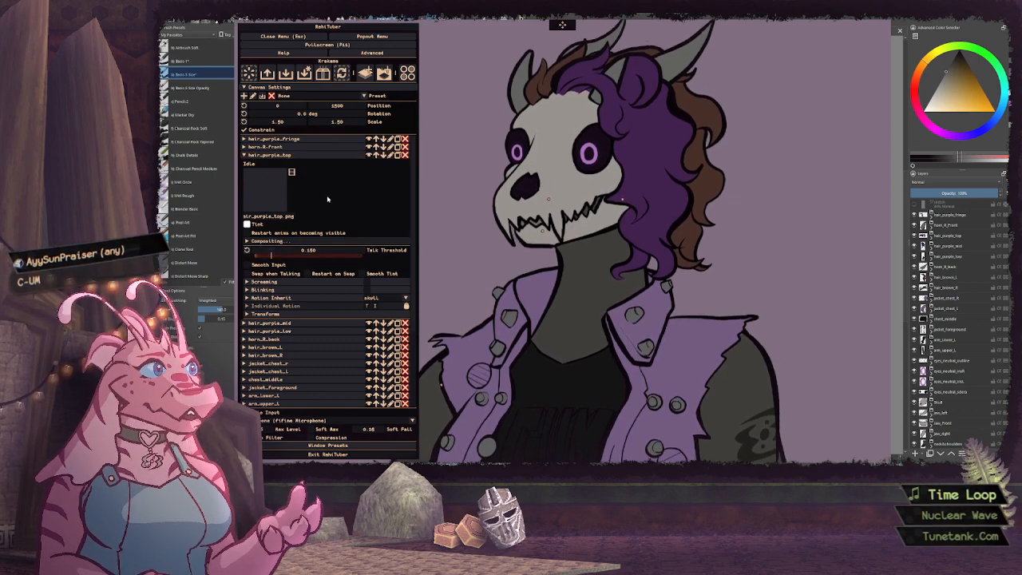
pyautogui.click(252, 156)
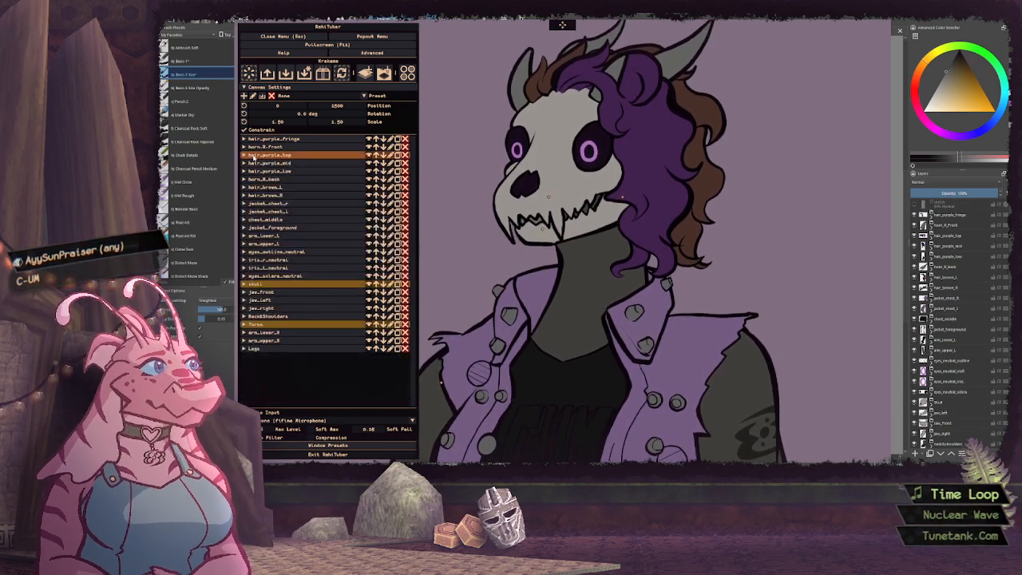
pyautogui.click(252, 156)
pyautogui.scroll(-1, 335, 208)
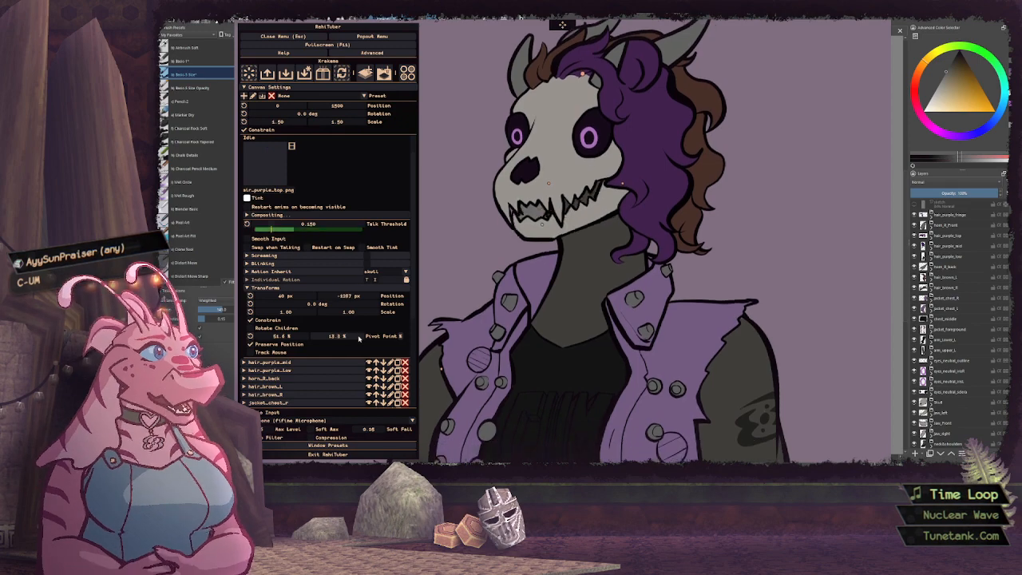
# Give hair_purple_top's inherited motion a Preserve Volume stretch, a drag of about 0.51 and a distance limit of 0
pyautogui.click(276, 273)
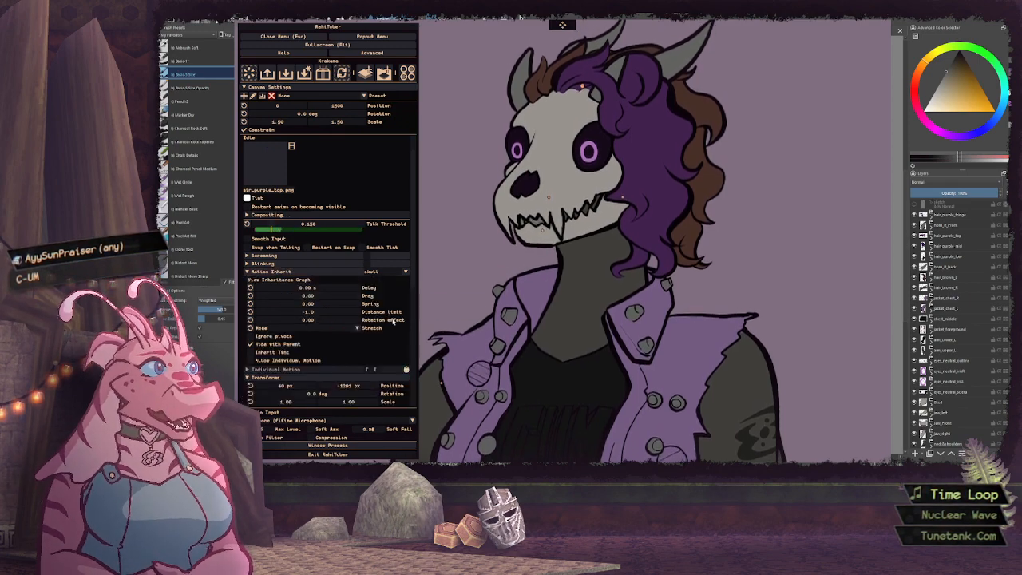
pyautogui.click(307, 328)
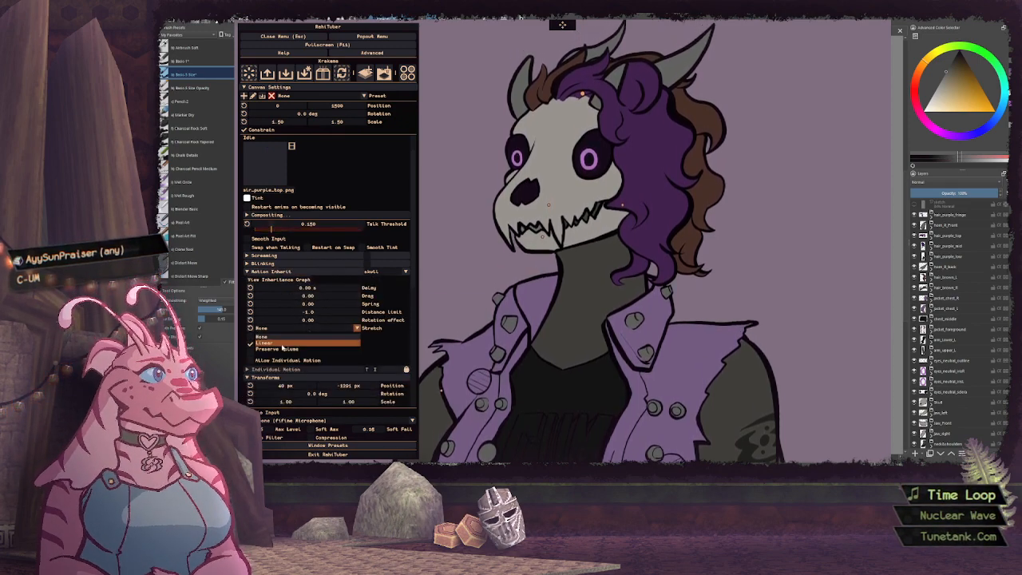
pyautogui.click(303, 344)
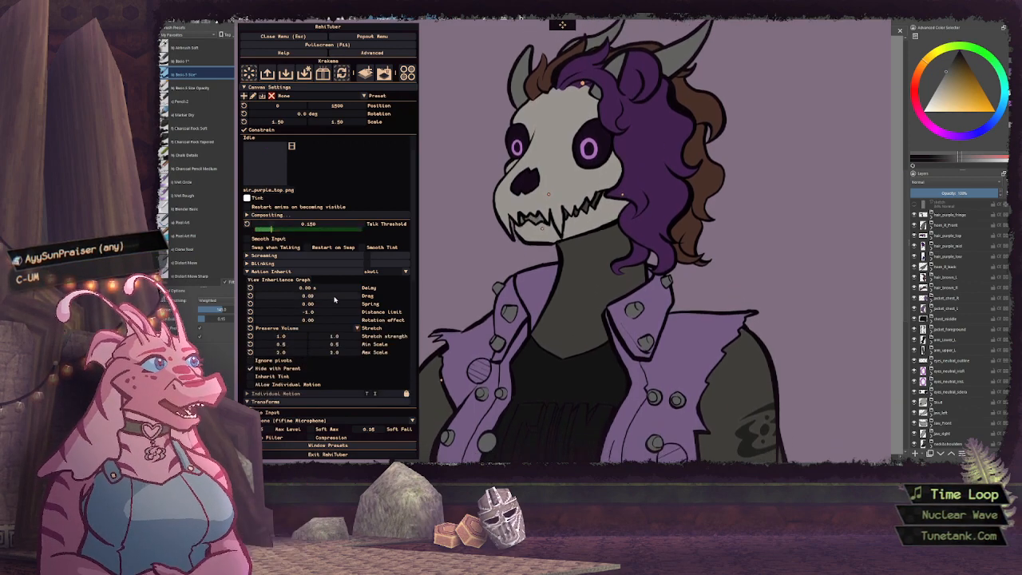
pyautogui.moveTo(327, 298); pyautogui.dragTo(365, 294)
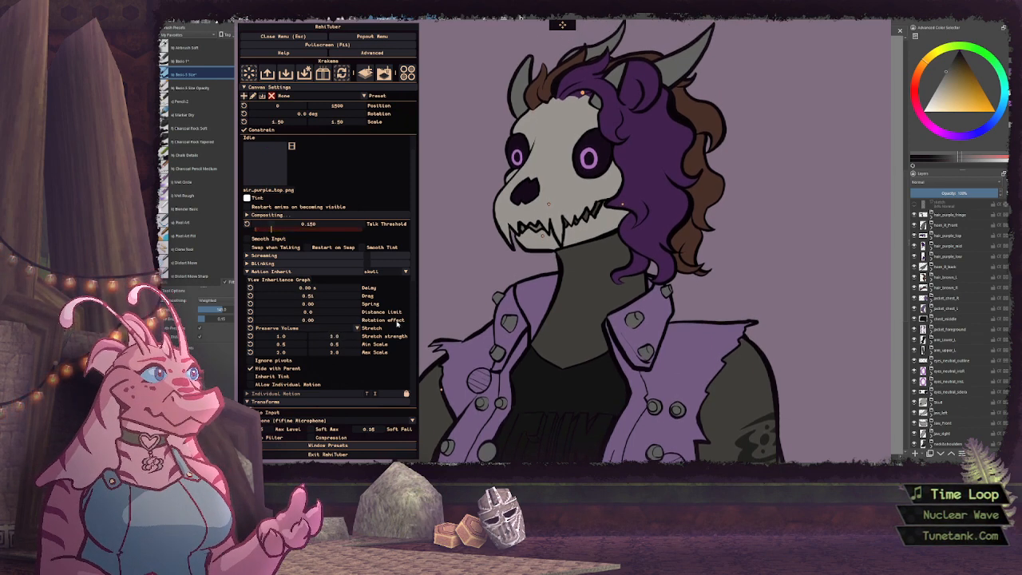
# Make hair_purple_top's inherited motion ignore pivots, set its vertical stretch strength to 10, and collapse the layer
pyautogui.click(263, 360)
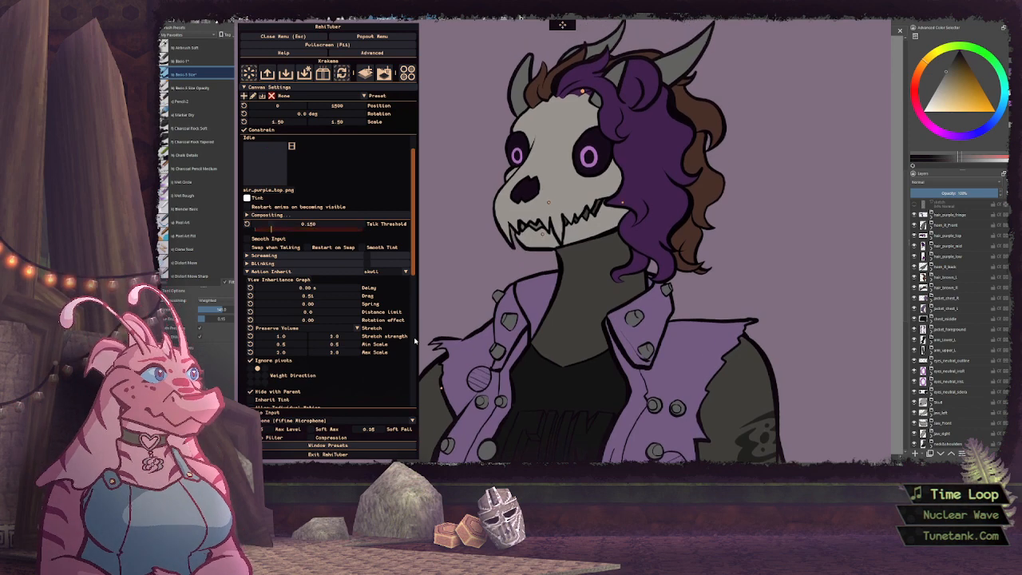
pyautogui.doubleClick(352, 336)
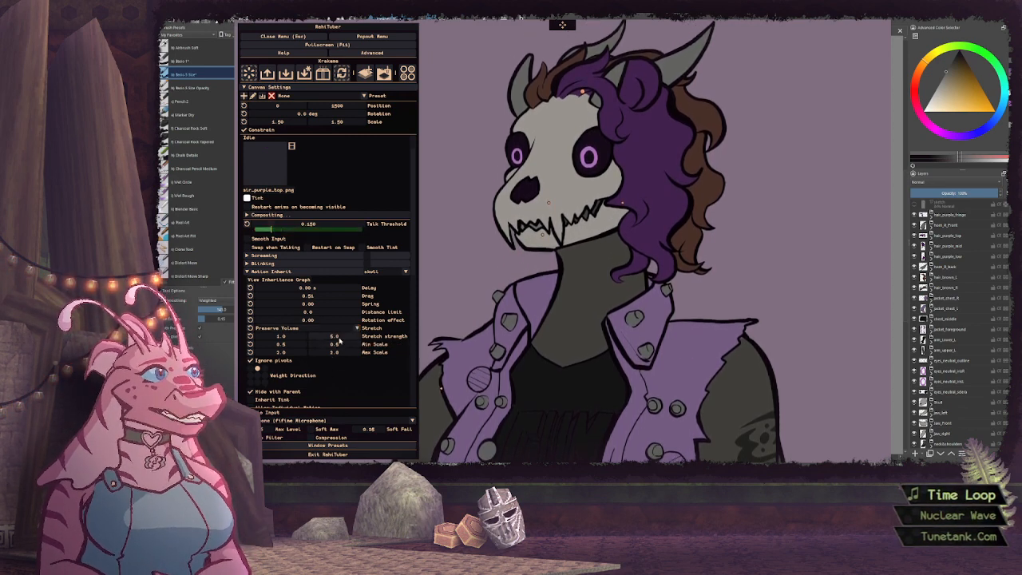
pyautogui.doubleClick(341, 339)
pyautogui.write('10')
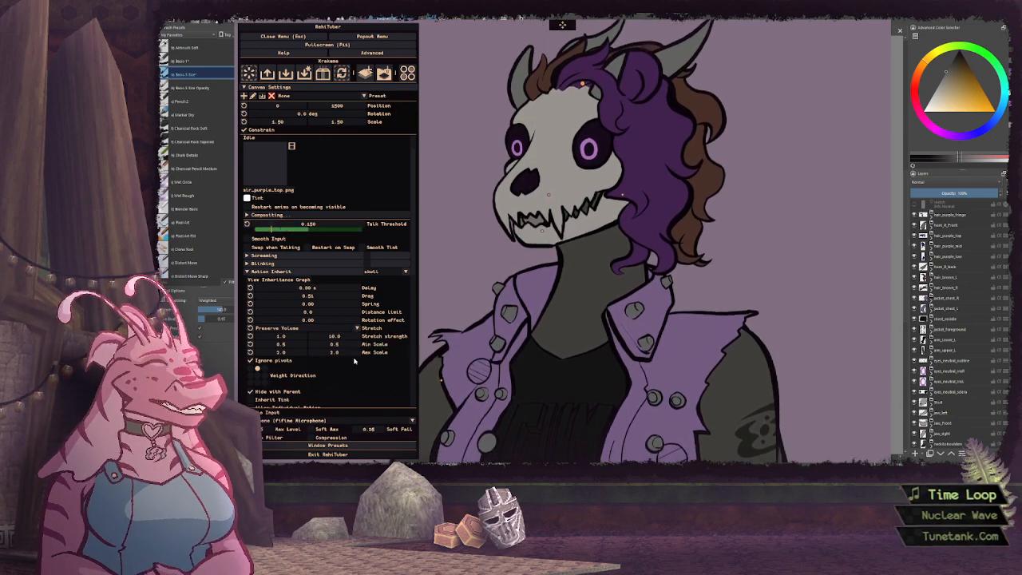
pyautogui.click(272, 272)
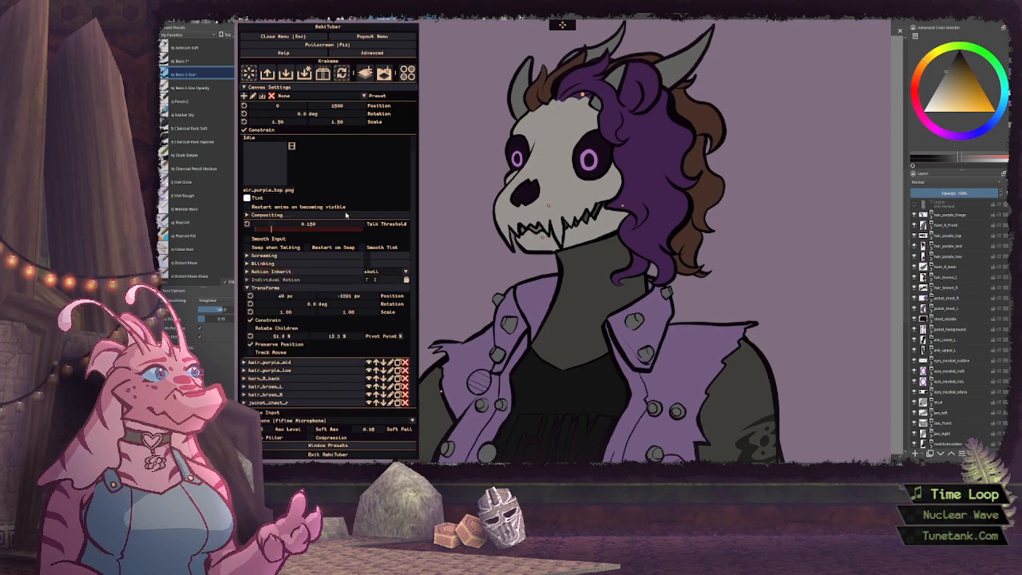
pyautogui.scroll(1, 330, 276)
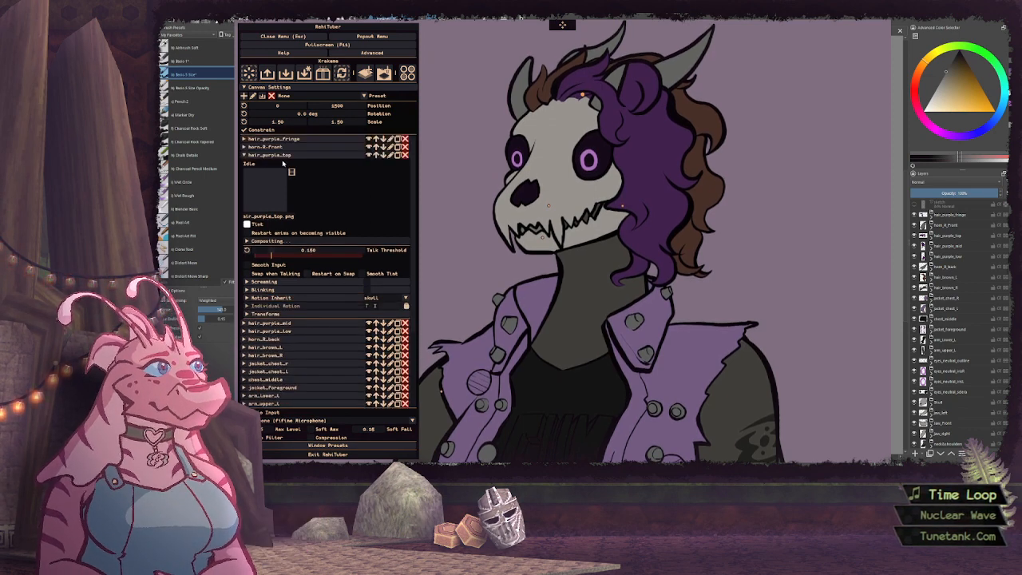
pyautogui.click(269, 155)
# Expand the hair_purple_mid layer and set its pivot point to about 55.6% horizontally and 13.5% vertically
pyautogui.click(269, 163)
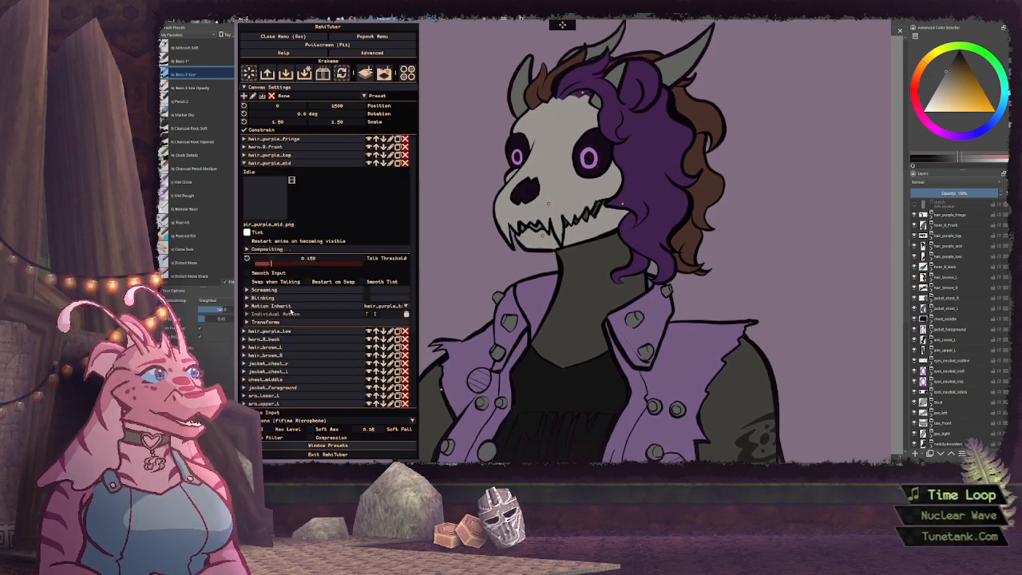
pyautogui.click(287, 322)
pyautogui.scroll(-2, 319, 319)
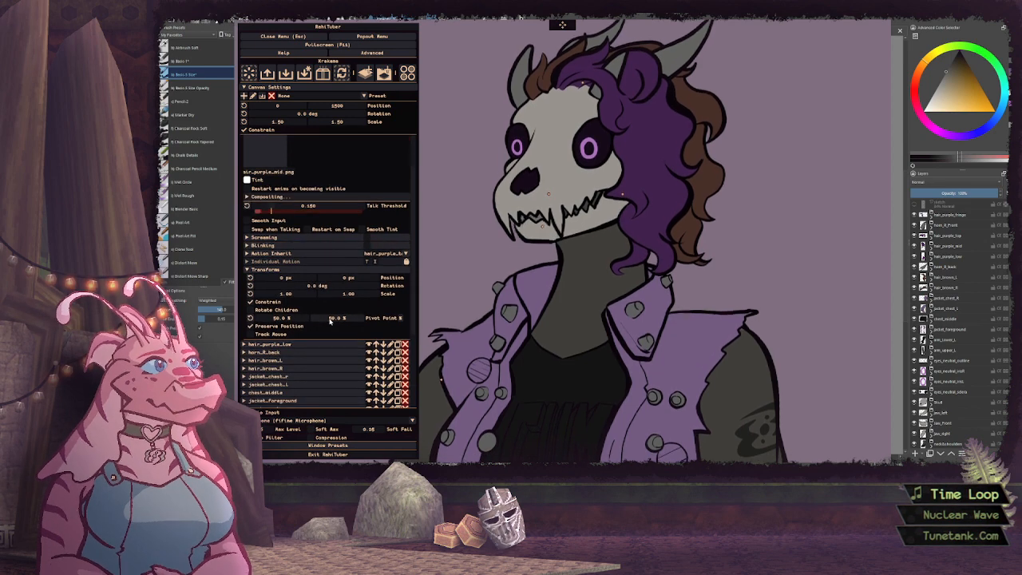
pyautogui.moveTo(330, 319); pyautogui.dragTo(237, 315)
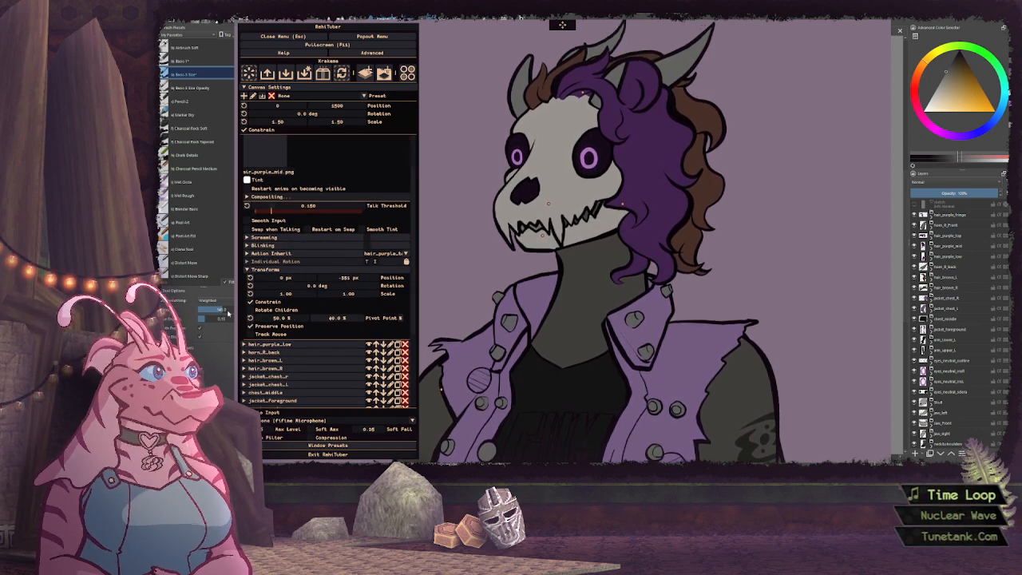
pyautogui.moveTo(336, 320); pyautogui.dragTo(334, 320)
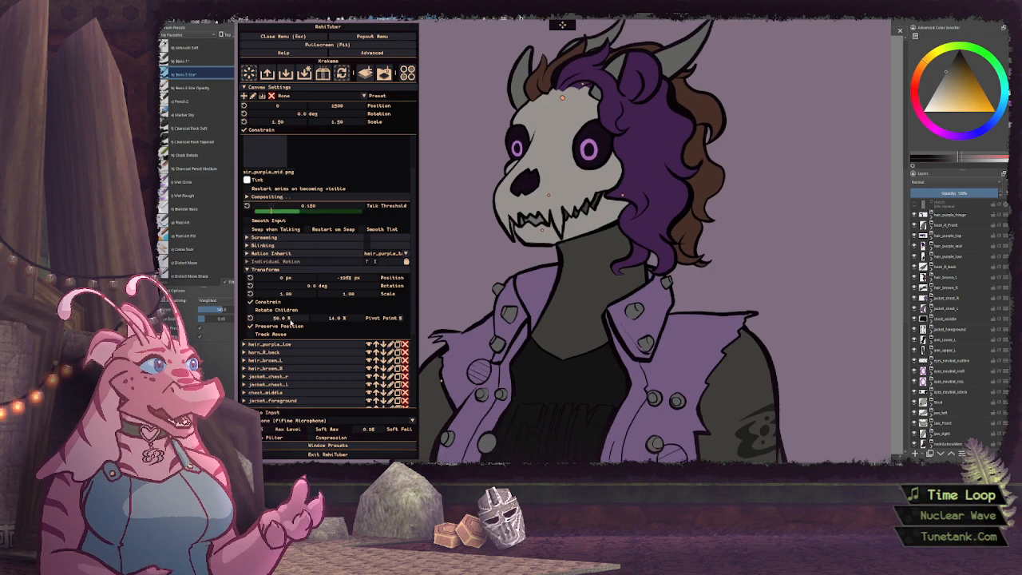
pyautogui.moveTo(281, 318); pyautogui.dragTo(257, 320)
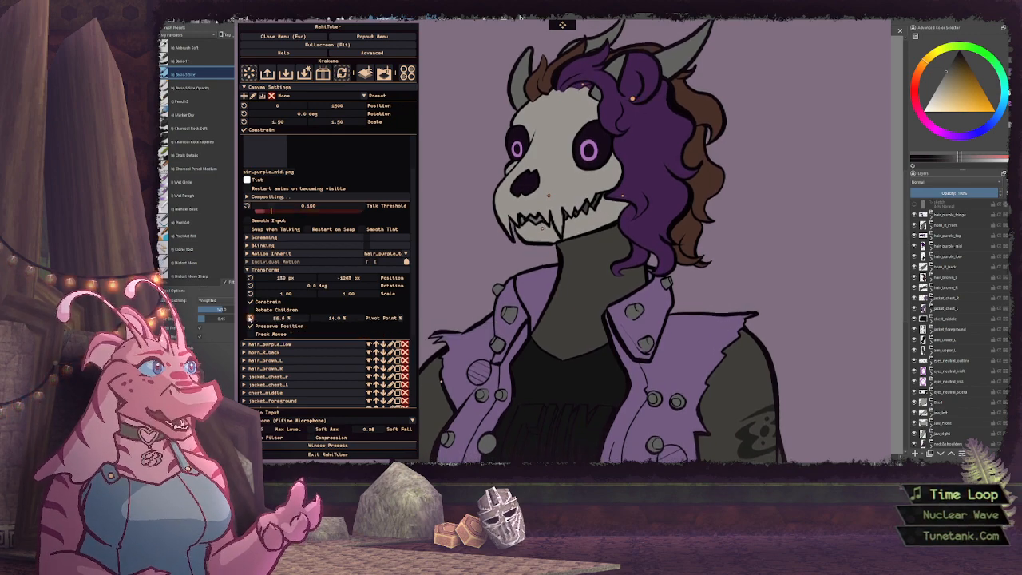
pyautogui.moveTo(351, 322); pyautogui.dragTo(331, 322)
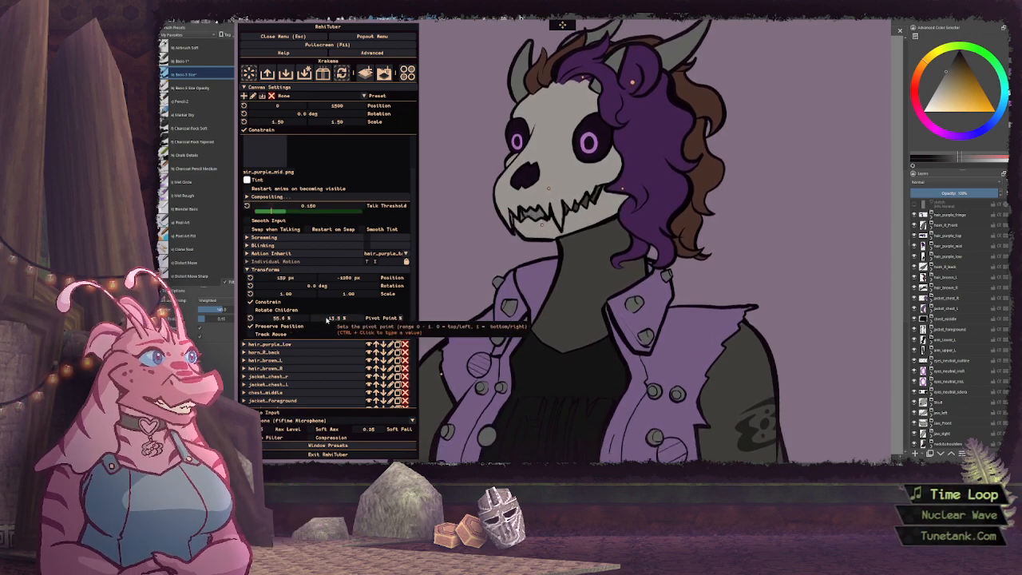
pyautogui.click(265, 269)
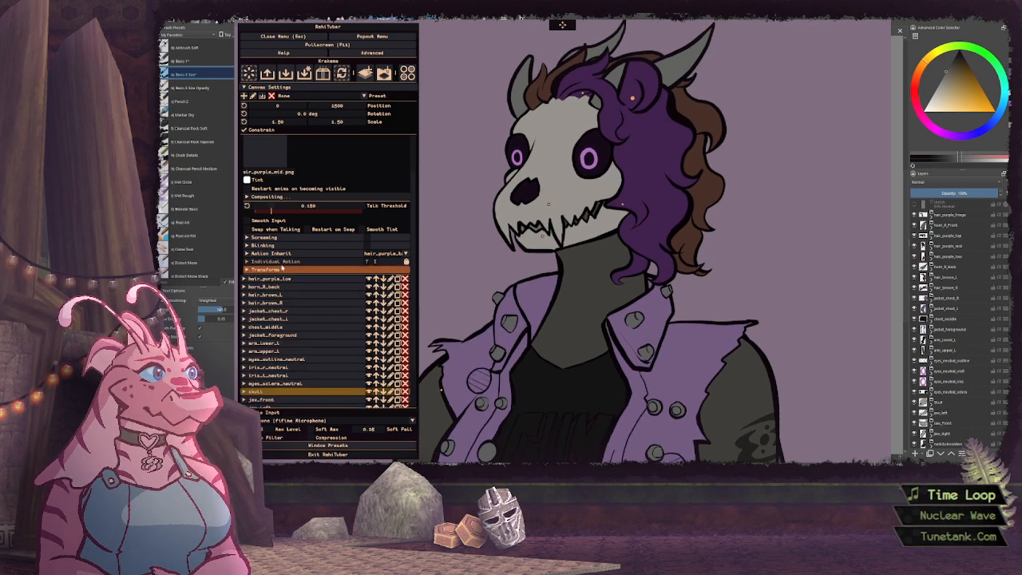
# Make hair_purple_mid's inherited motion ignore pivots, with some drag, a distance limit of 0 and a rotation effect of 0.90
pyautogui.click(270, 253)
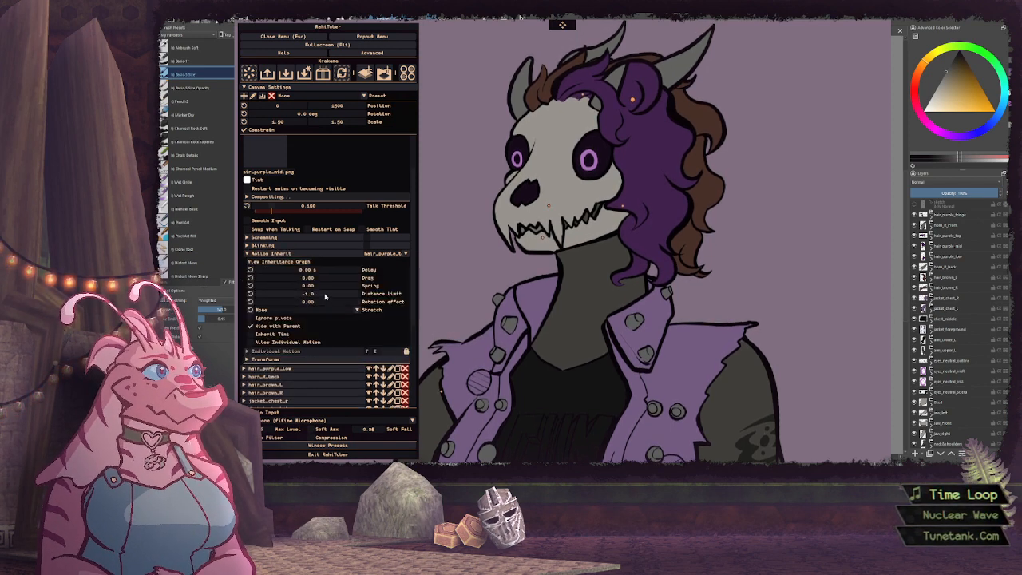
pyautogui.click(251, 317)
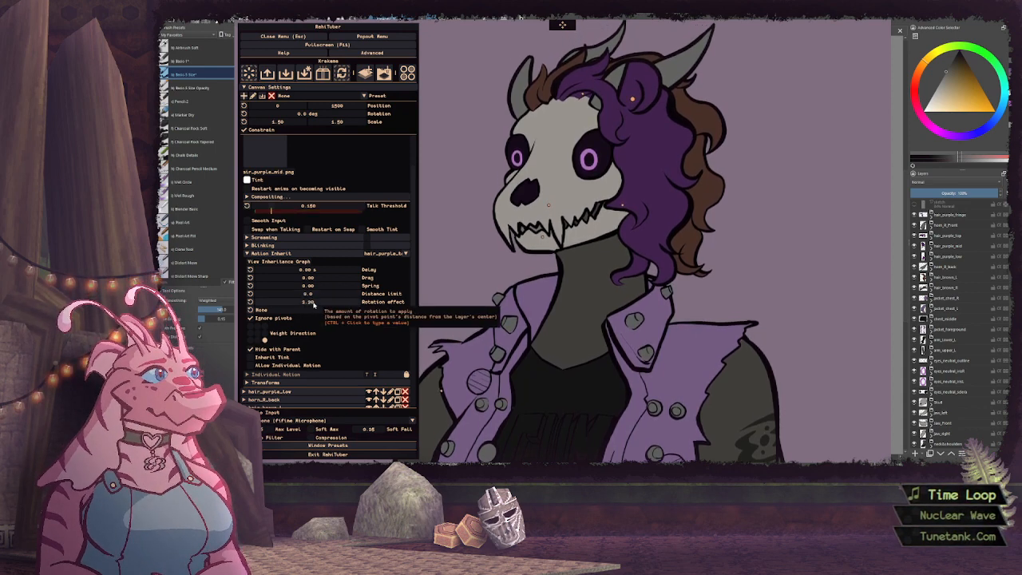
pyautogui.moveTo(315, 303); pyautogui.dragTo(336, 277)
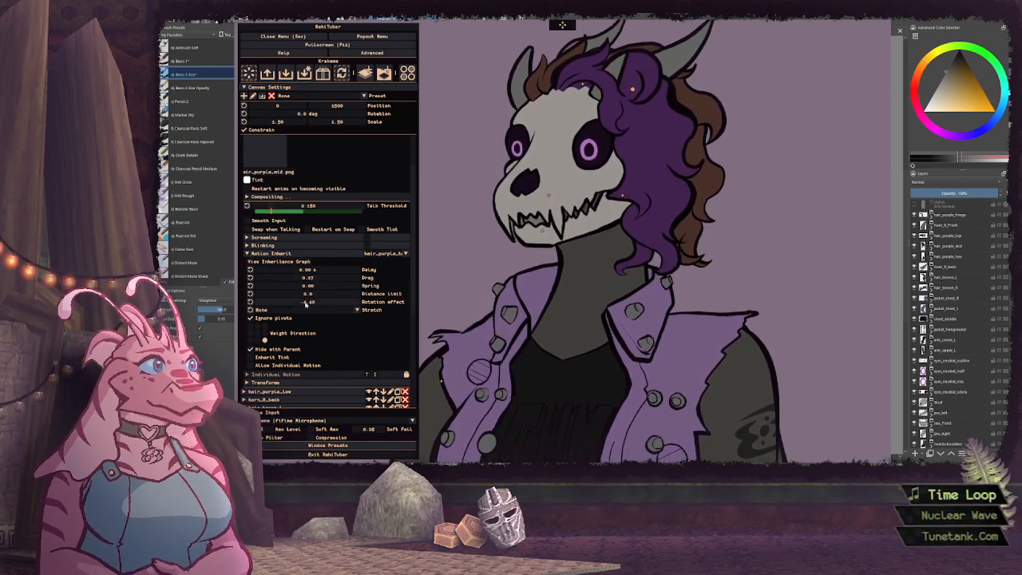
pyautogui.moveTo(313, 302); pyautogui.dragTo(326, 304)
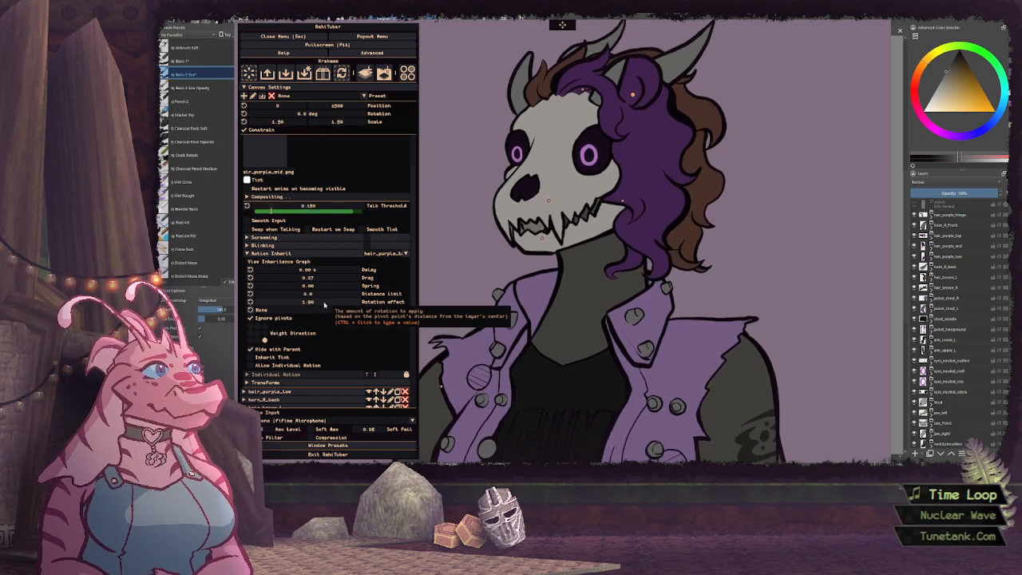
pyautogui.moveTo(324, 305); pyautogui.dragTo(322, 305)
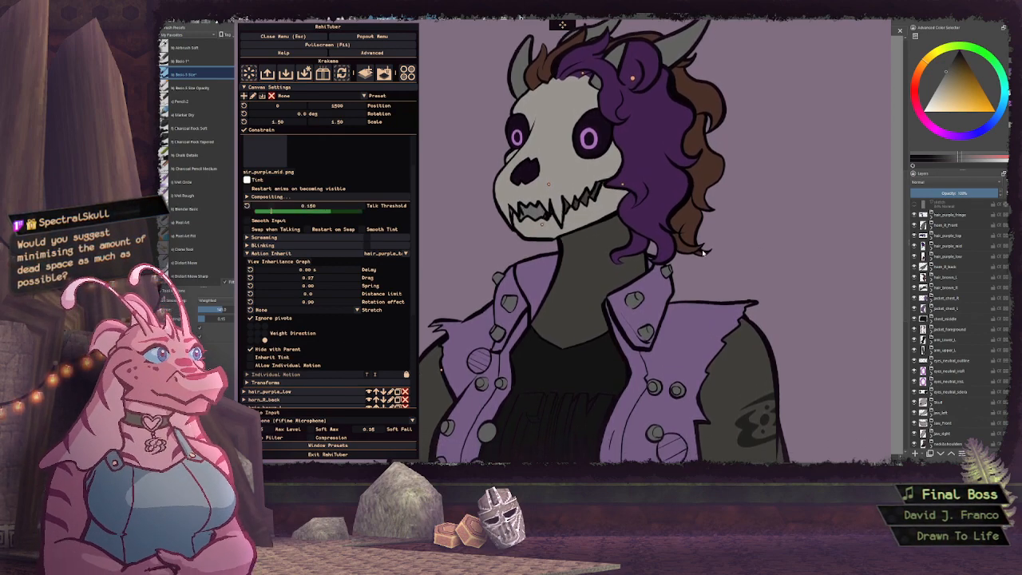
# Clear the avatar window and file browser away to view the full-body character artwork, and bring the avatar window back
pyautogui.moveTo(692, 230); pyautogui.dragTo(273, 238)
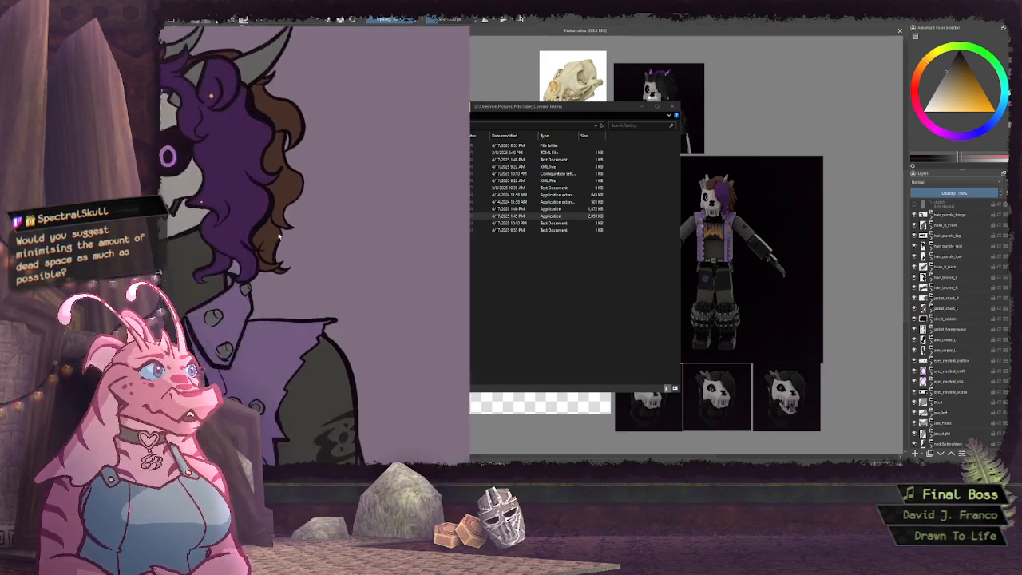
pyautogui.click(641, 107)
pyautogui.moveTo(418, 229); pyautogui.dragTo(328, 224)
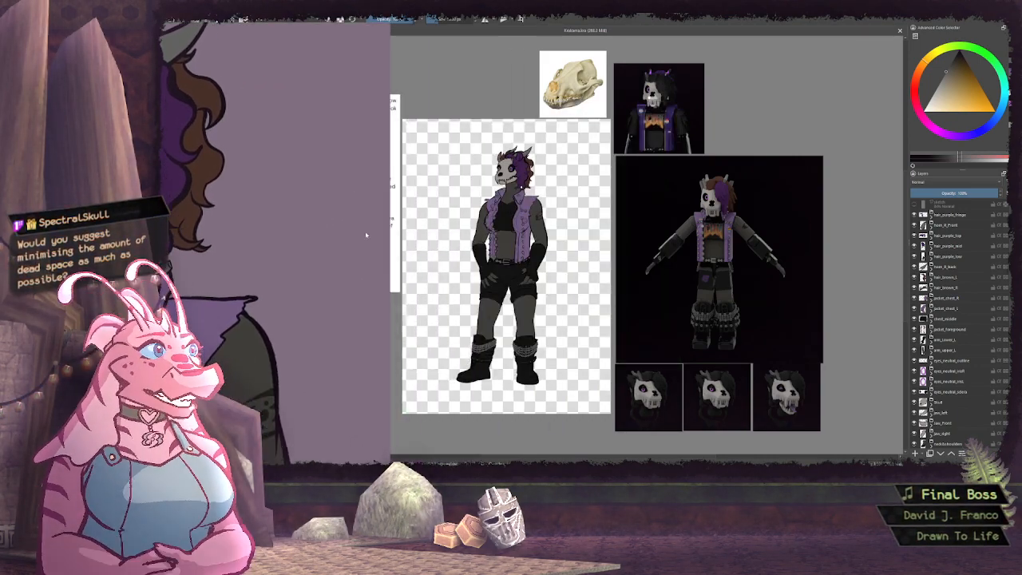
pyautogui.moveTo(201, 212); pyautogui.dragTo(695, 214)
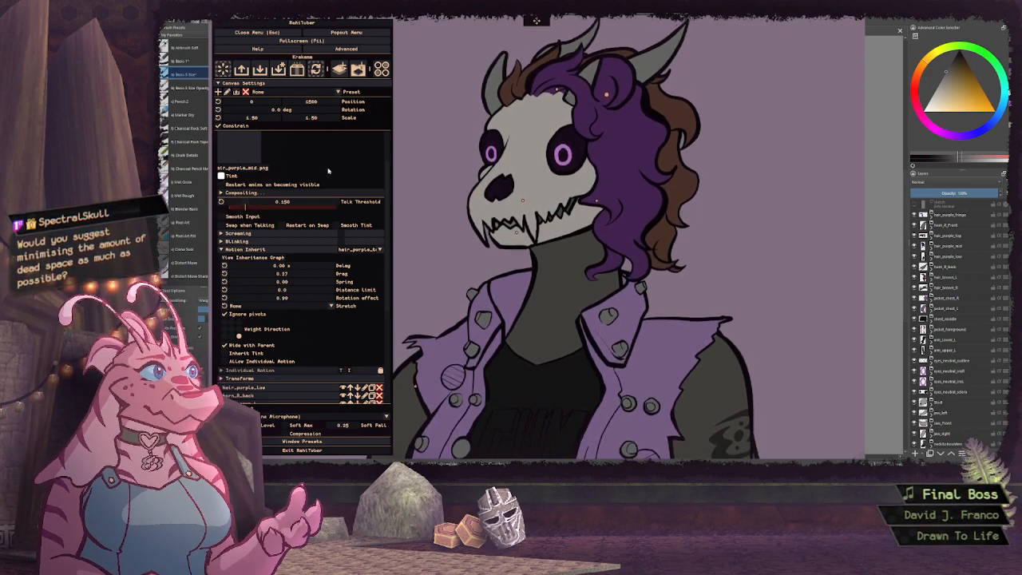
# Give hair_purple_mid's inherited motion a Preserve Volume stretch, a spring of about 0.34 and a drag of about 0.43
pyautogui.scroll(2, 288, 175)
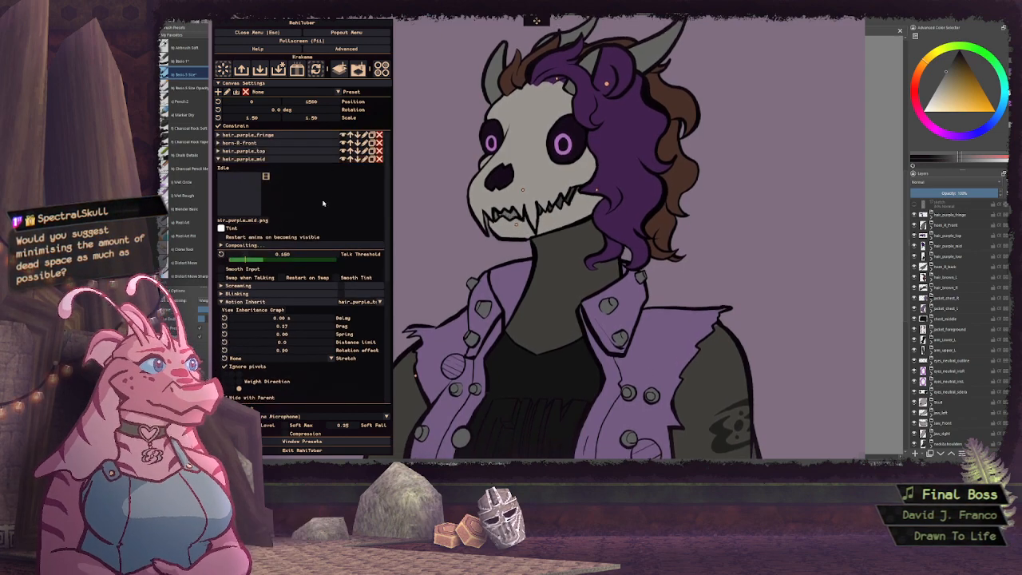
pyautogui.scroll(-2, 330, 190)
pyautogui.click(304, 281)
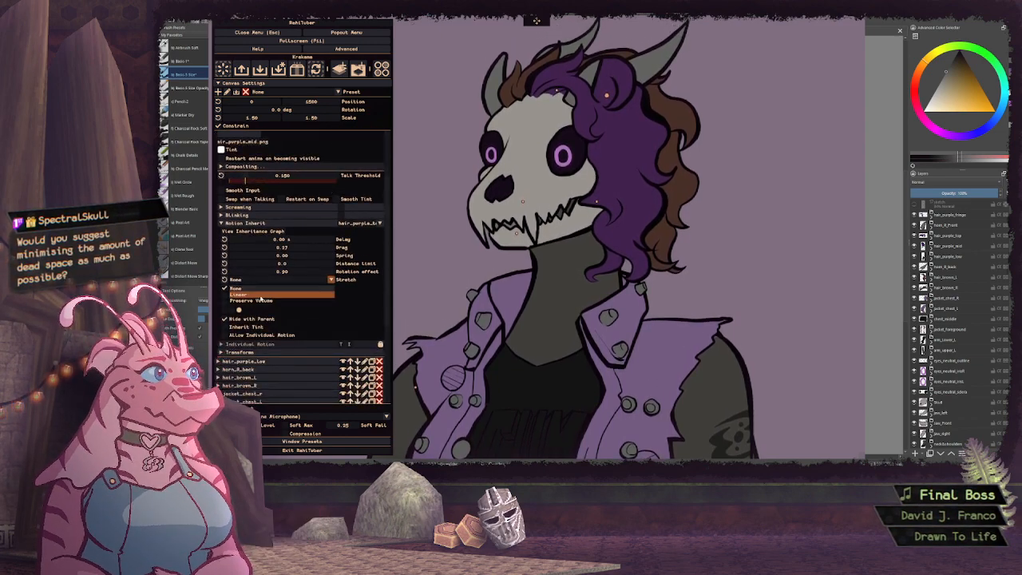
pyautogui.click(257, 300)
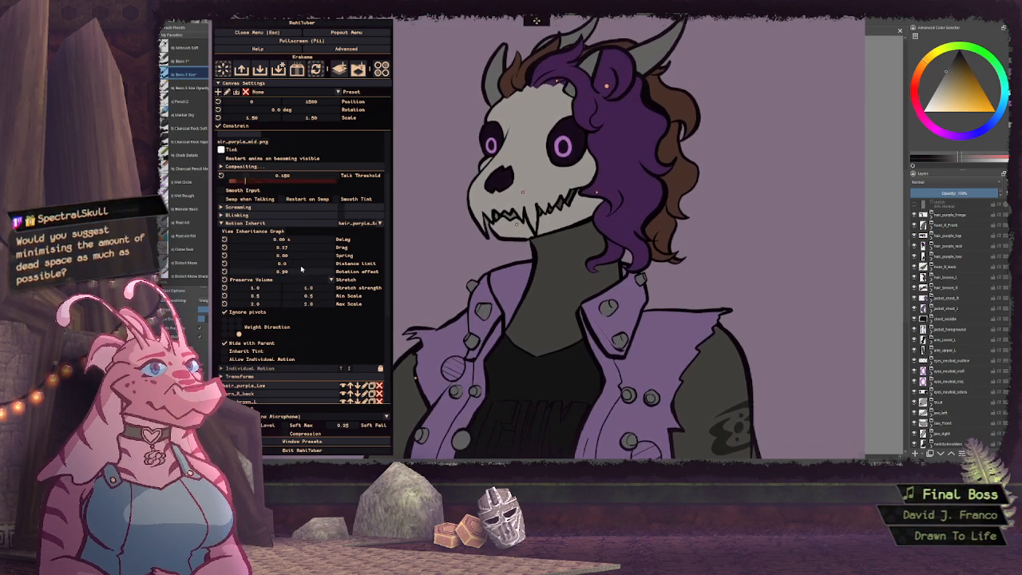
pyautogui.moveTo(304, 259); pyautogui.dragTo(318, 257)
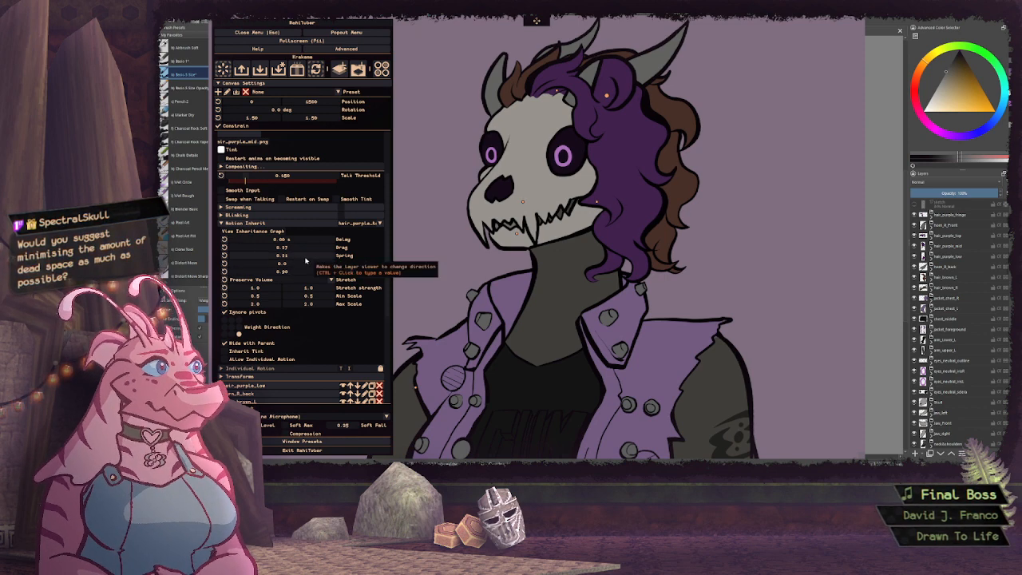
pyautogui.moveTo(307, 257); pyautogui.dragTo(321, 259)
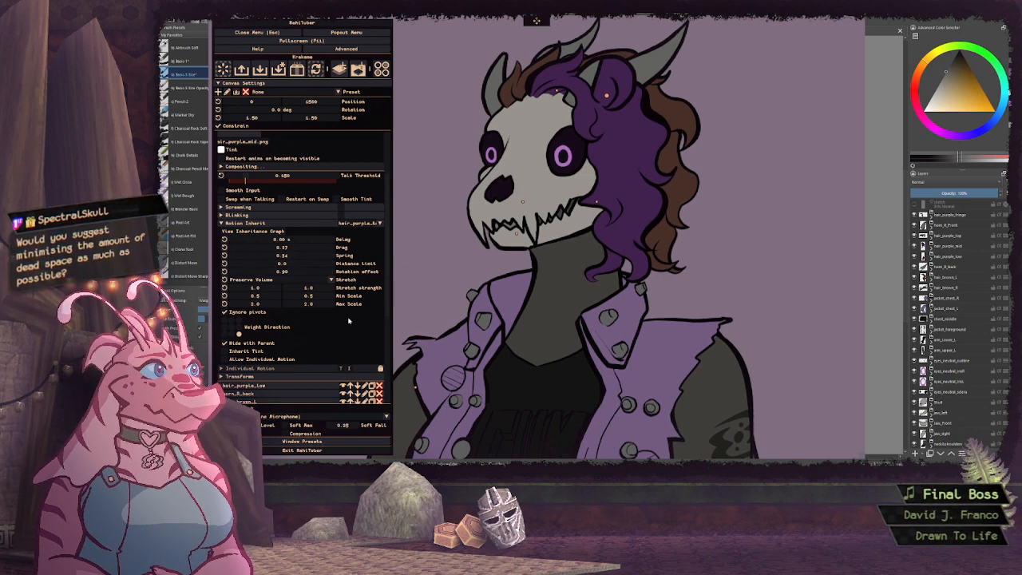
pyautogui.scroll(2, 347, 321)
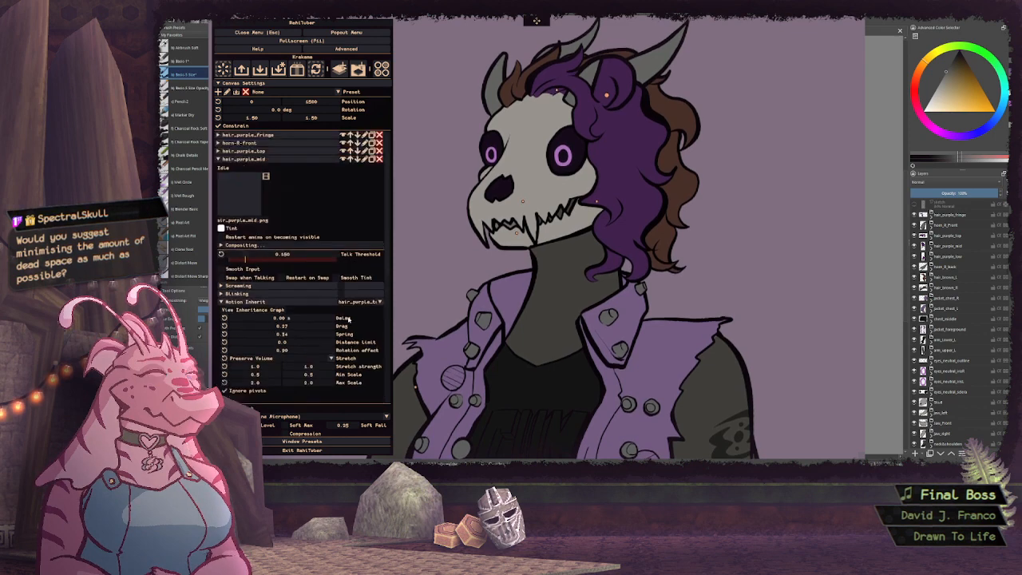
pyautogui.scroll(-2, 347, 320)
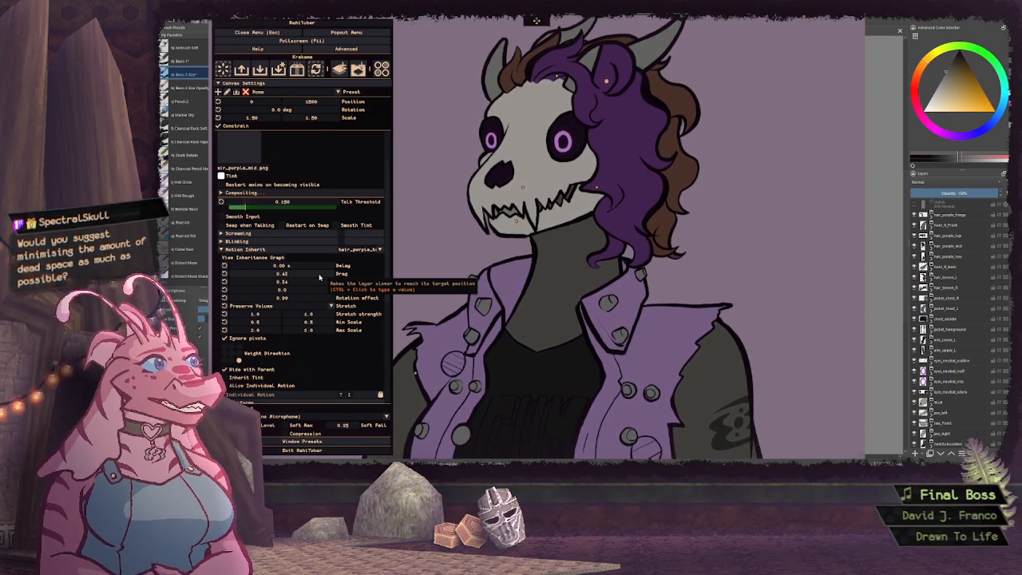
pyautogui.scroll(6, 303, 239)
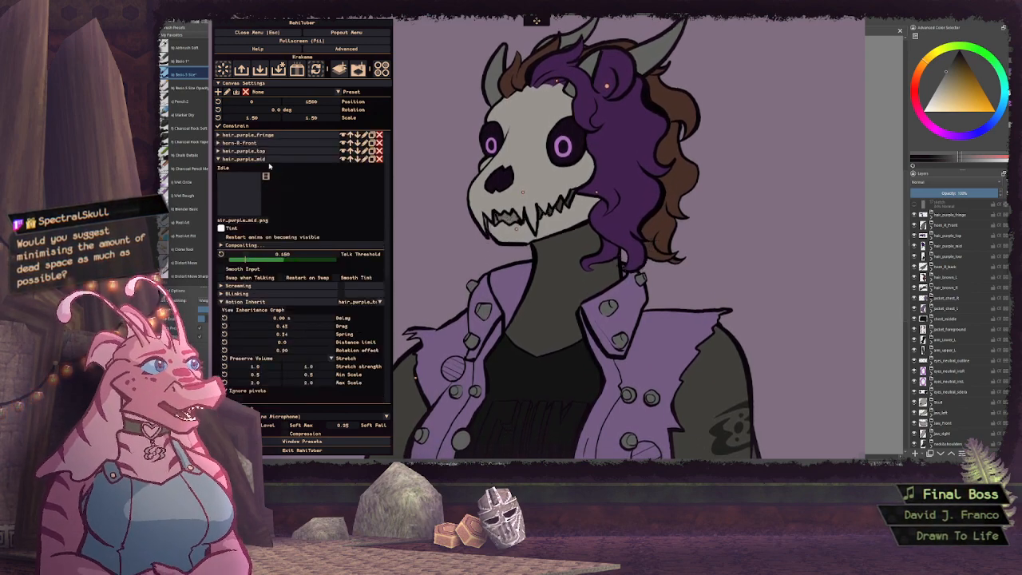
# Expand the hair_purple_low layer and set its pivot point to about 57.3% horizontally and 18.5% vertically
pyautogui.click(275, 168)
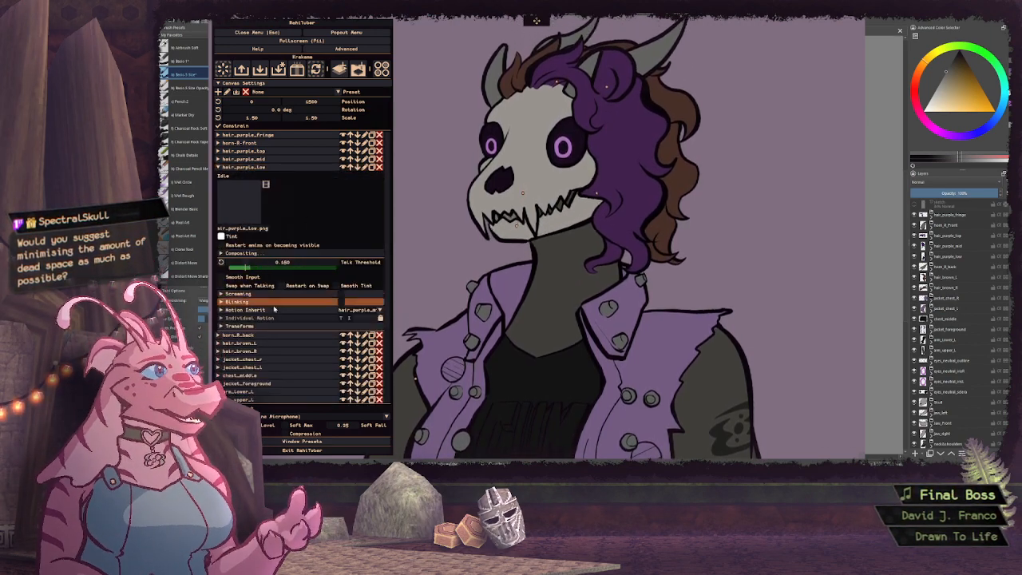
pyautogui.click(239, 326)
pyautogui.scroll(-3, 319, 259)
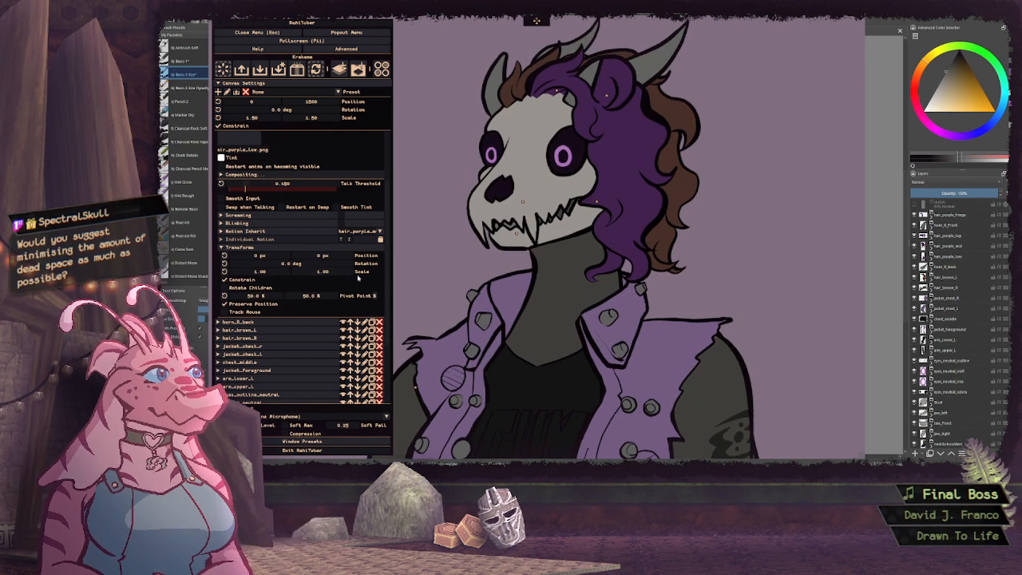
pyautogui.moveTo(300, 297); pyautogui.dragTo(355, 302)
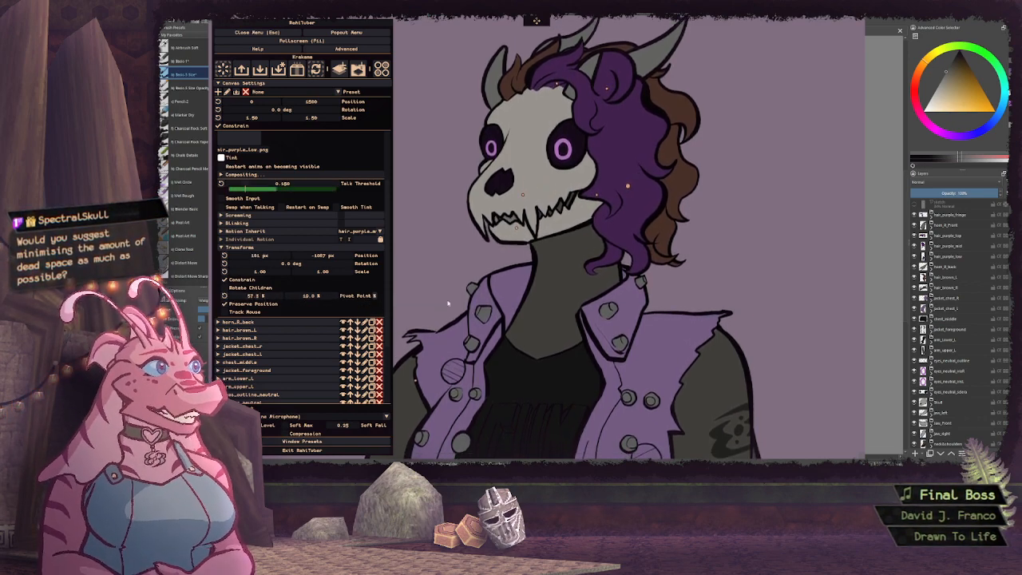
pyautogui.scroll(3, 359, 240)
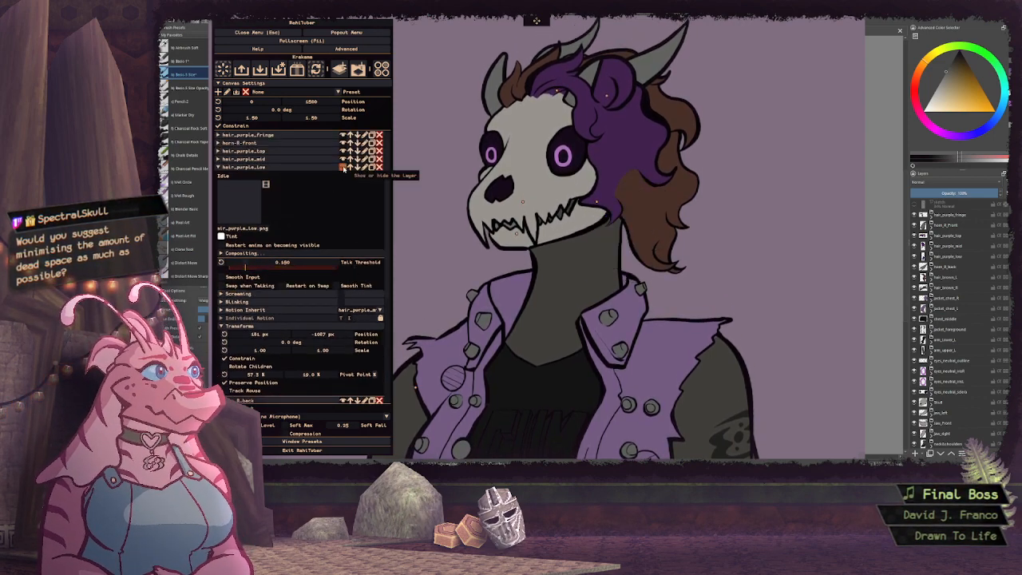
pyautogui.scroll(-3, 328, 240)
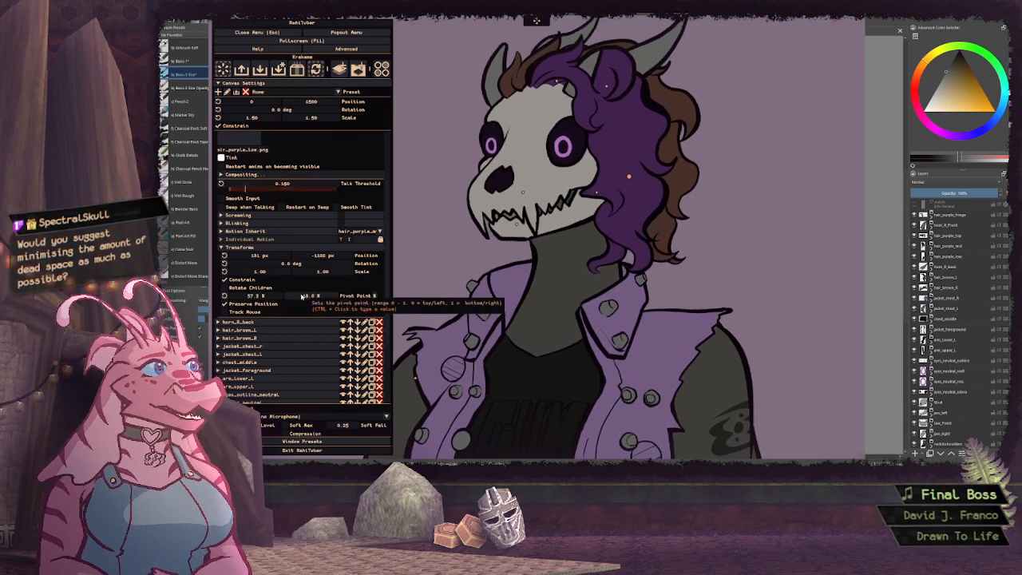
pyautogui.moveTo(301, 297); pyautogui.dragTo(298, 297)
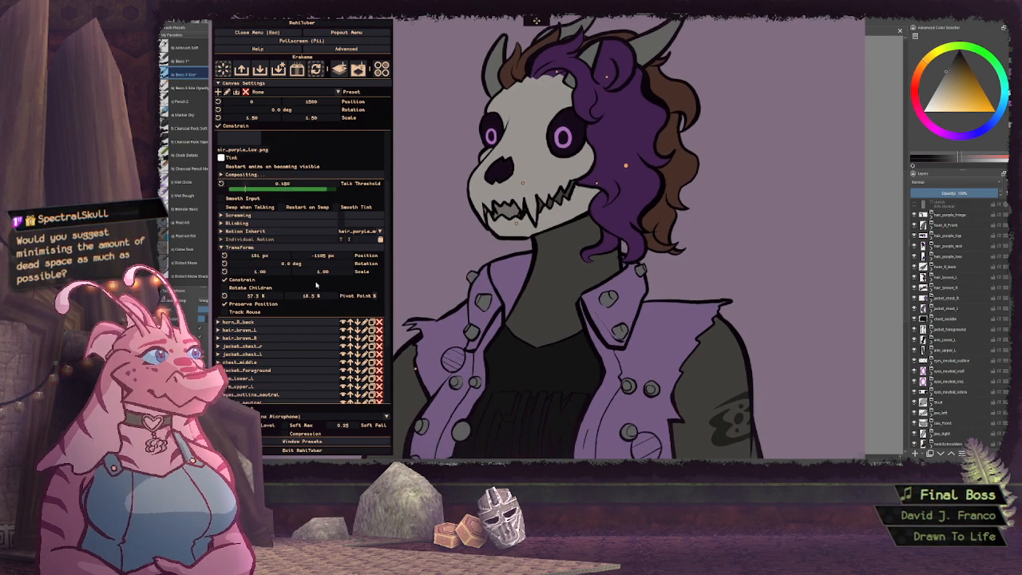
# Give hair_purple_low's inherited motion a distance limit of 0, moderate drag and spring, and a rotation effect of 5.00
pyautogui.click(311, 247)
pyautogui.click(307, 231)
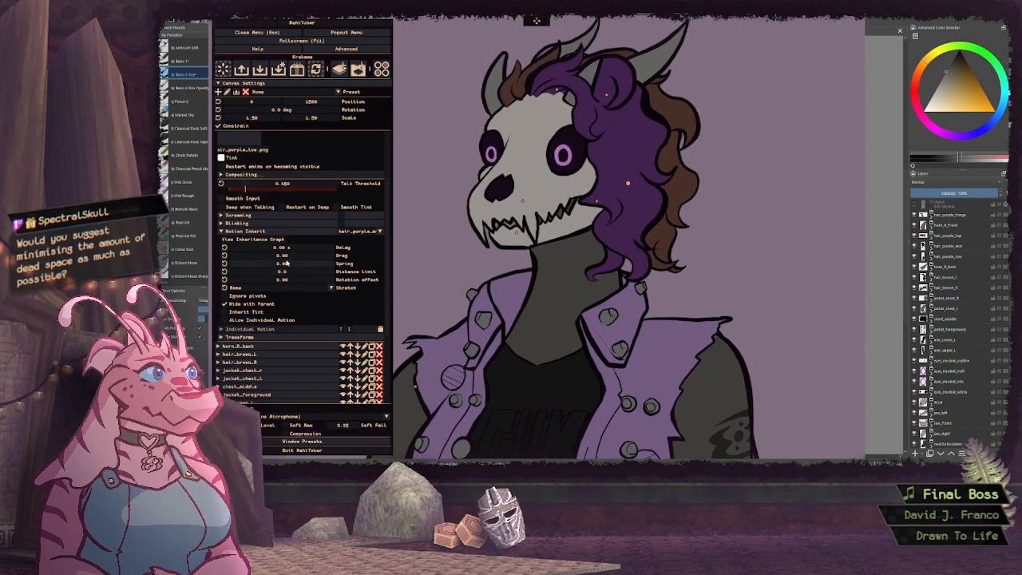
pyautogui.moveTo(286, 257); pyautogui.dragTo(318, 256)
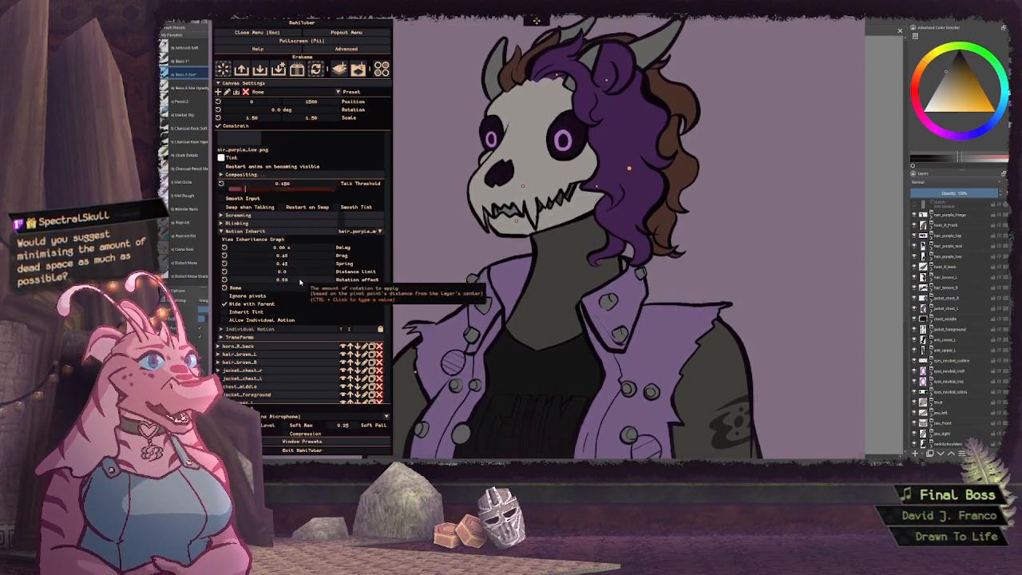
pyautogui.moveTo(301, 281); pyautogui.dragTo(328, 281)
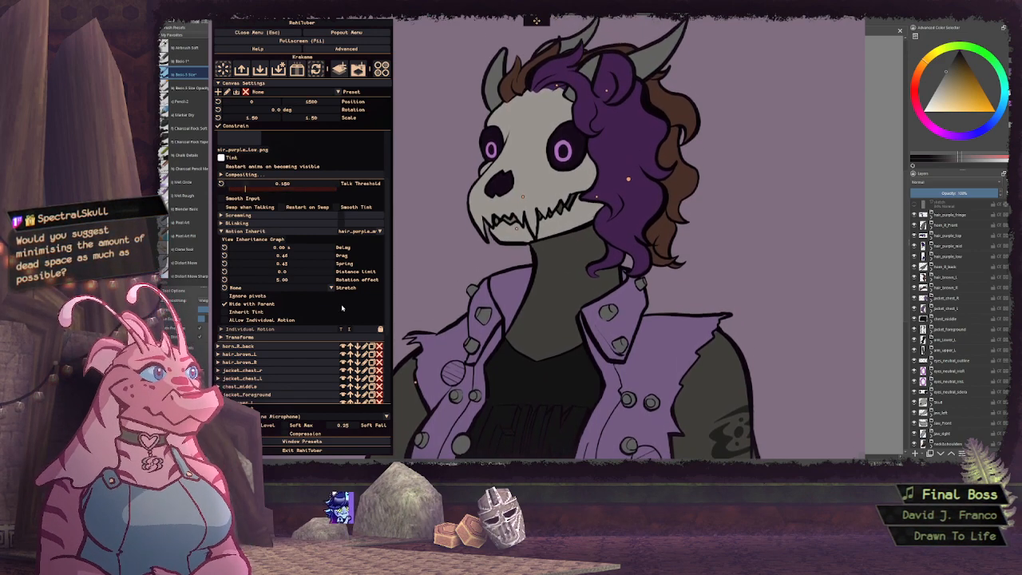
# Make hair_purple_low's inherited motion ignore pivots, raise its drag, adjust the spring and reduce the rotation effect
pyautogui.click(228, 295)
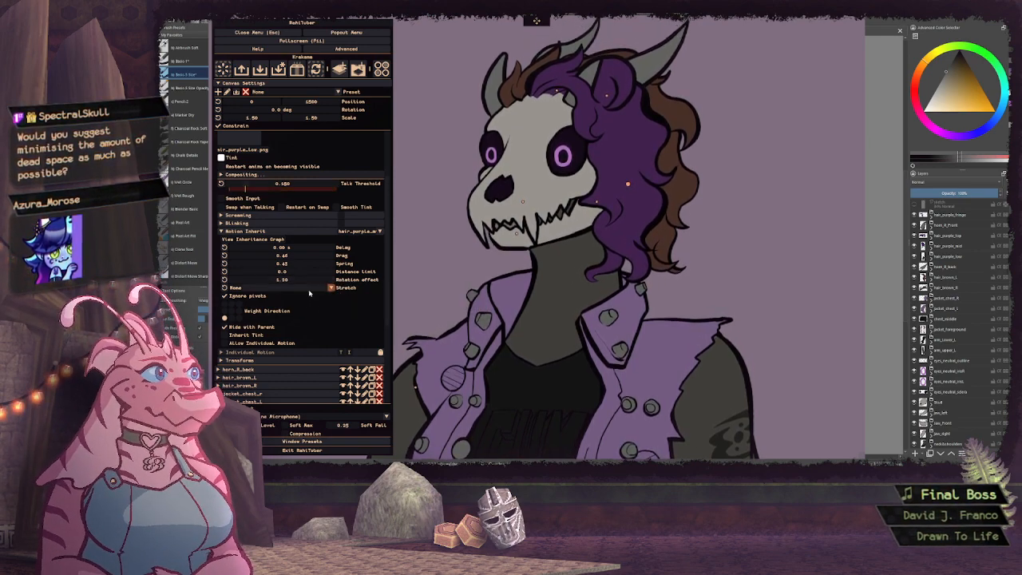
pyautogui.click(279, 288)
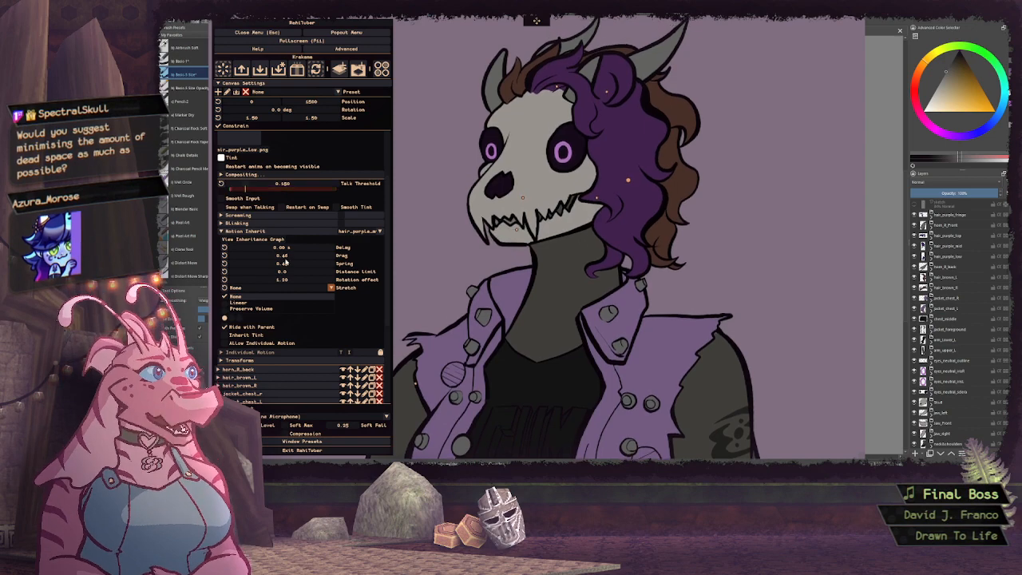
pyautogui.click(283, 257)
pyautogui.moveTo(312, 255); pyautogui.dragTo(336, 270)
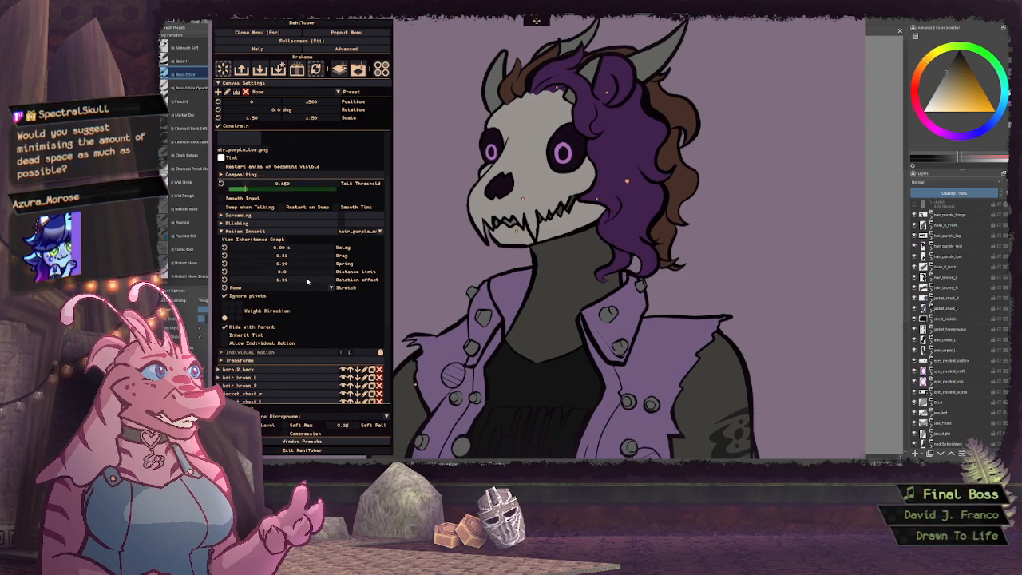
# Reduce hair_purple_low's inherited rotation effect to about 0.31 and give the layer a Preserve Volume stretch
pyautogui.moveTo(308, 280); pyautogui.dragTo(253, 282)
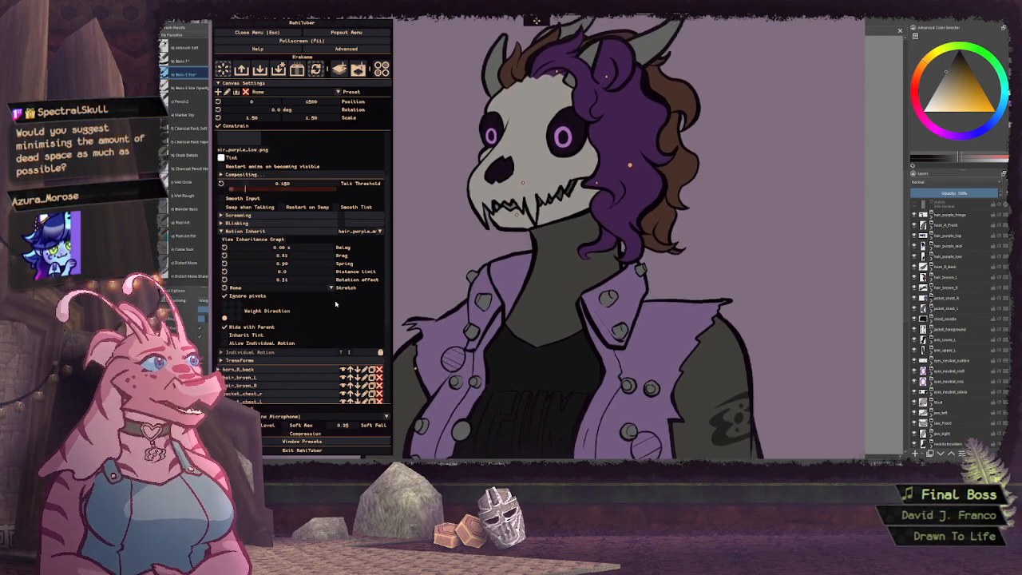
pyautogui.click(257, 289)
pyautogui.click(256, 309)
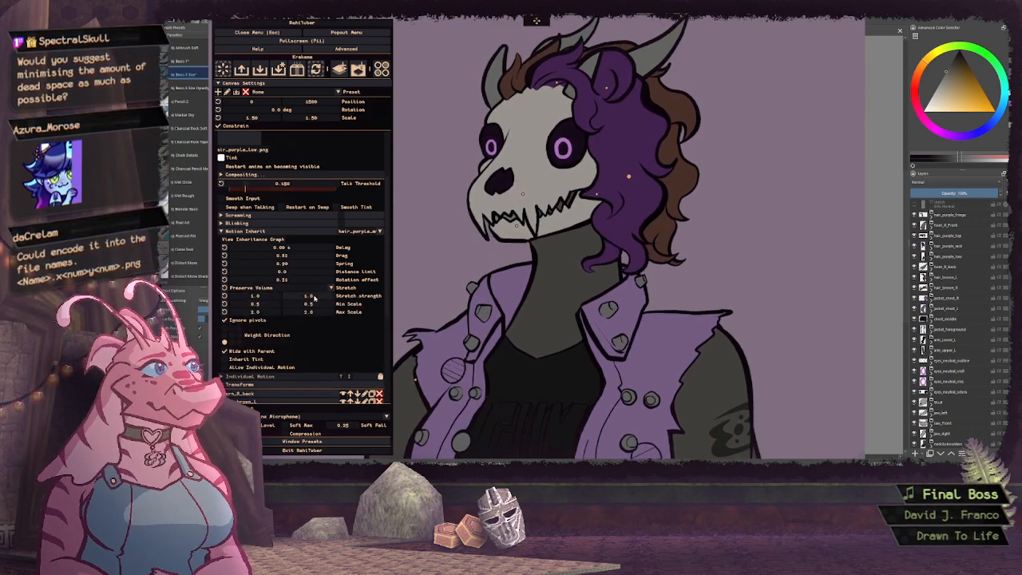
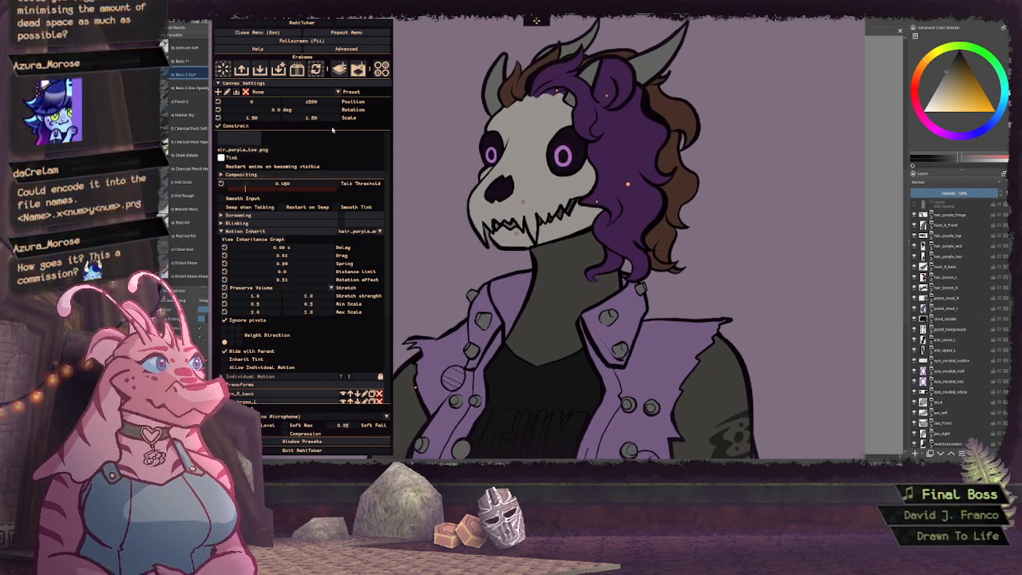
# Set the canvas scale to 0.50 and reduce its vertical position so the whole character fits in view
pyautogui.moveTo(317, 121); pyautogui.dragTo(312, 121)
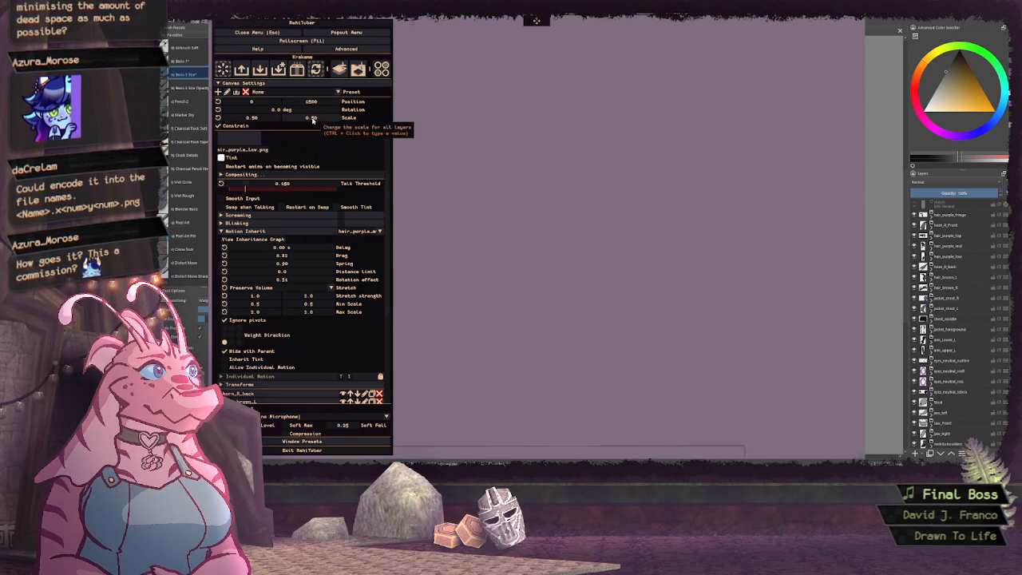
pyautogui.moveTo(315, 103); pyautogui.dragTo(260, 104)
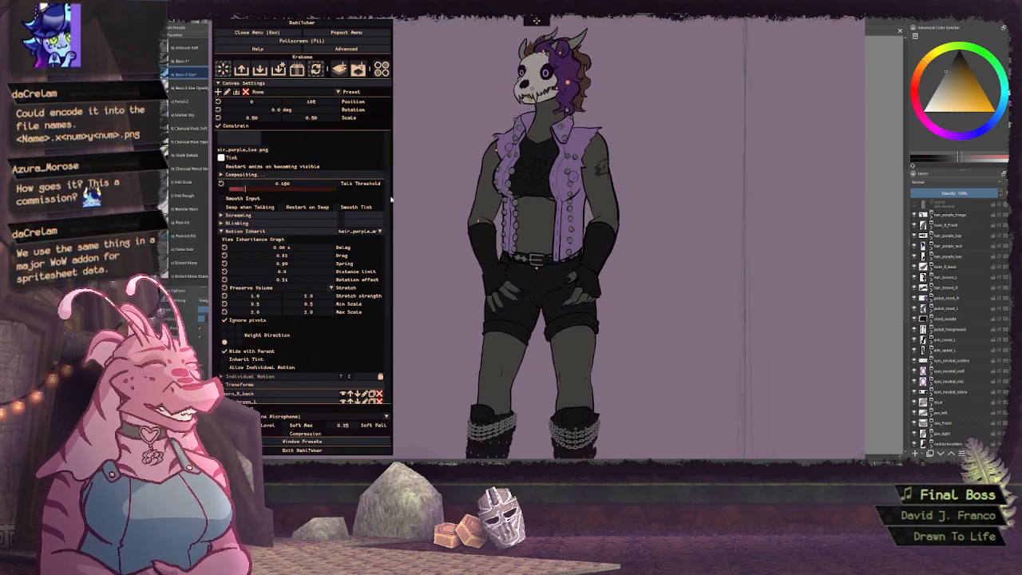
# Switch to the hair_purple_mid layer and set its inherited drag to about 0.91, spring to about 0.83 and rotation effect to about 0.15
pyautogui.click(258, 233)
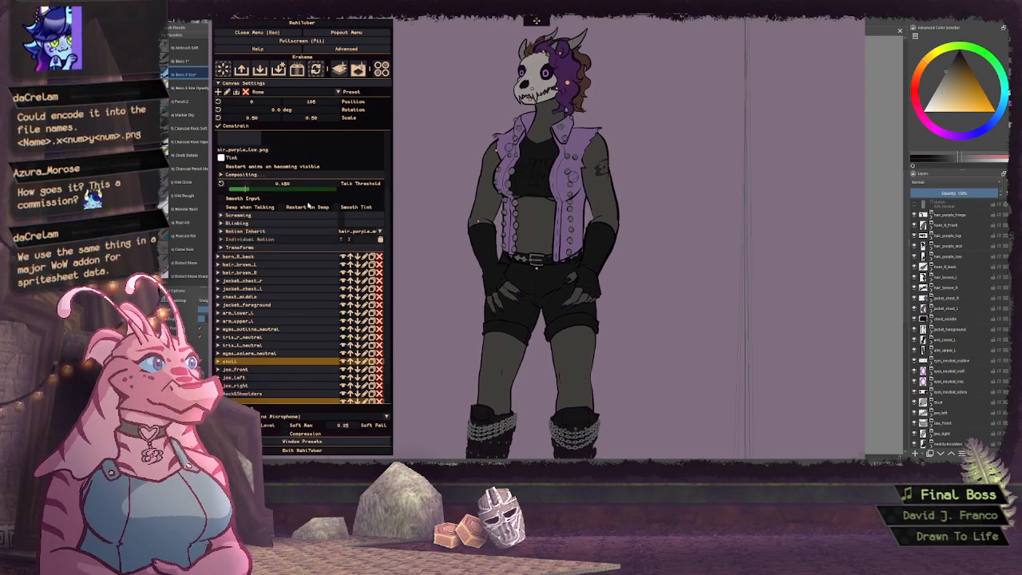
pyautogui.scroll(3, 308, 206)
pyautogui.click(260, 168)
pyautogui.click(268, 159)
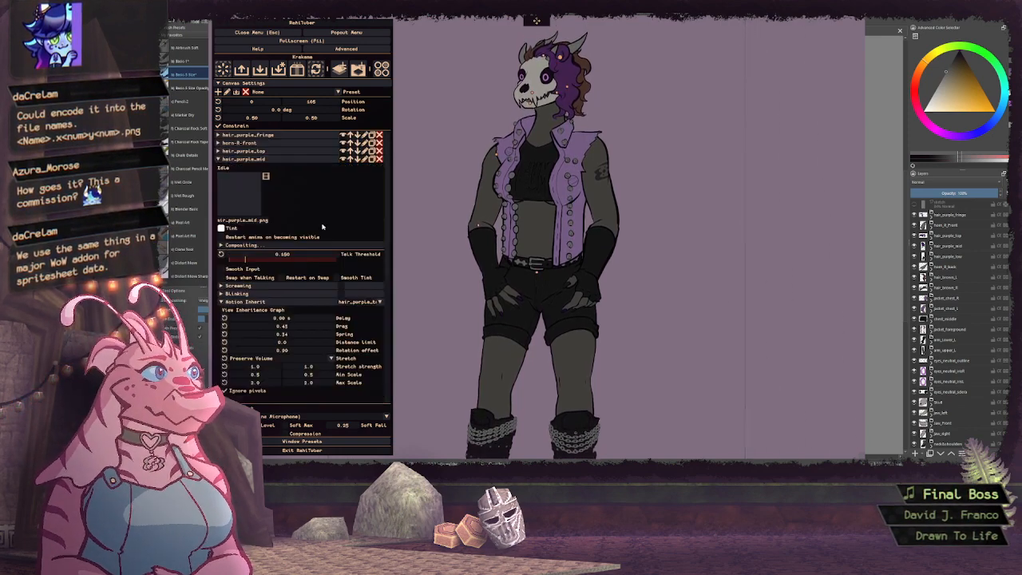
pyautogui.scroll(-2, 324, 220)
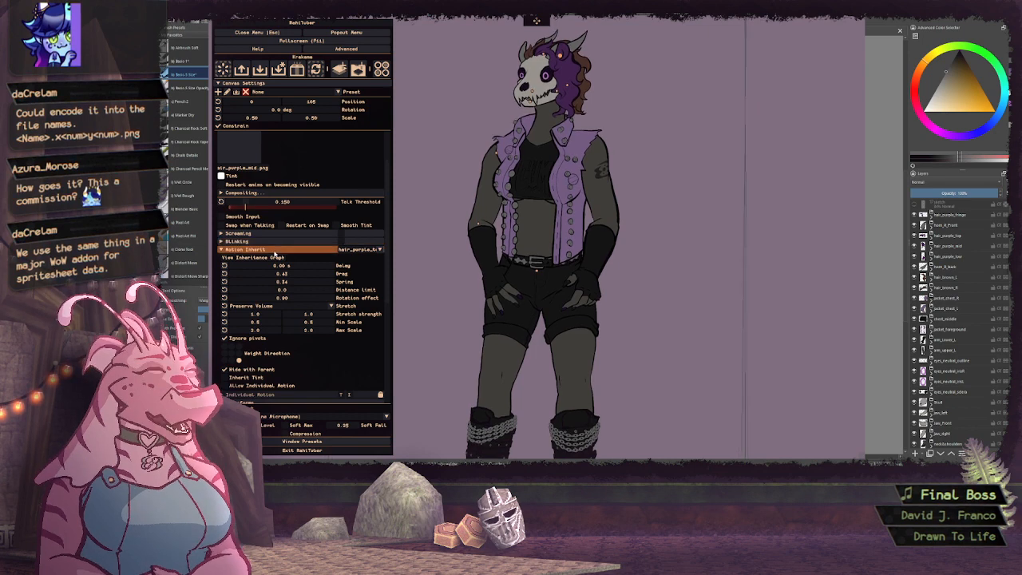
pyautogui.moveTo(295, 285); pyautogui.dragTo(332, 284)
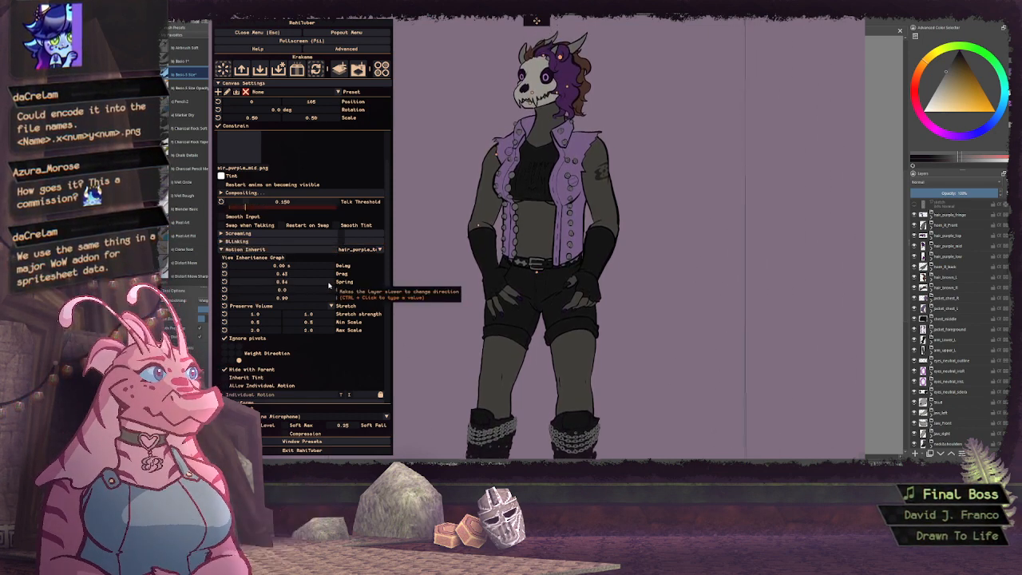
pyautogui.moveTo(311, 274); pyautogui.dragTo(349, 275)
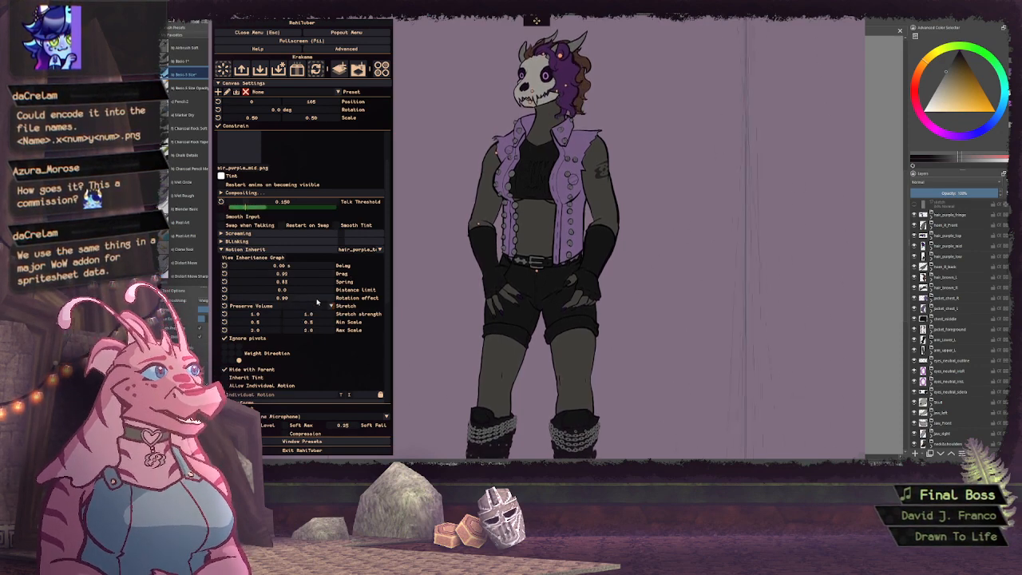
pyautogui.moveTo(316, 298); pyautogui.dragTo(225, 298)
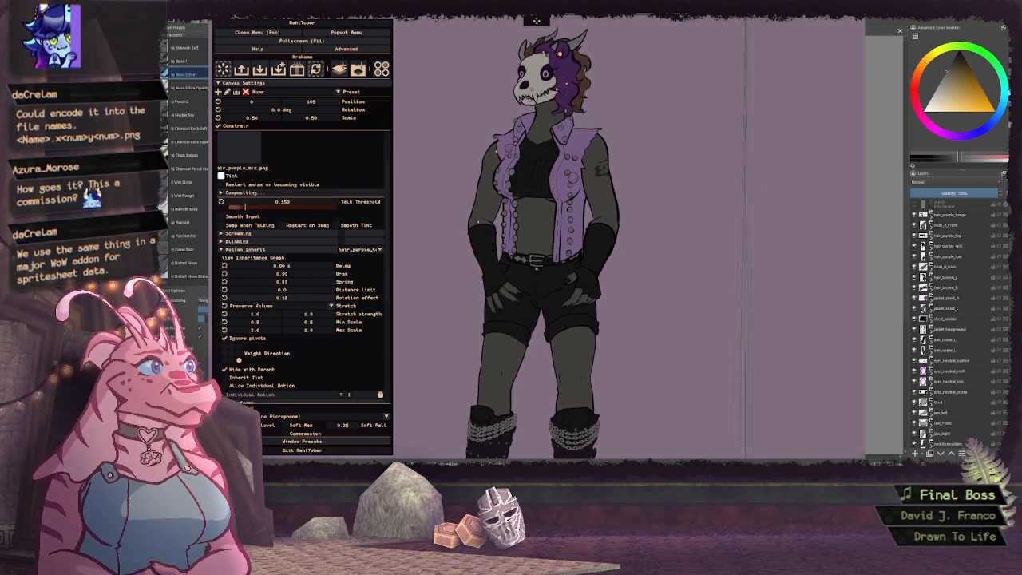
# Try vertical stretch strengths of 10.0 and 5.0 on hair_purple_mid's inherited motion
pyautogui.doubleClick(303, 315)
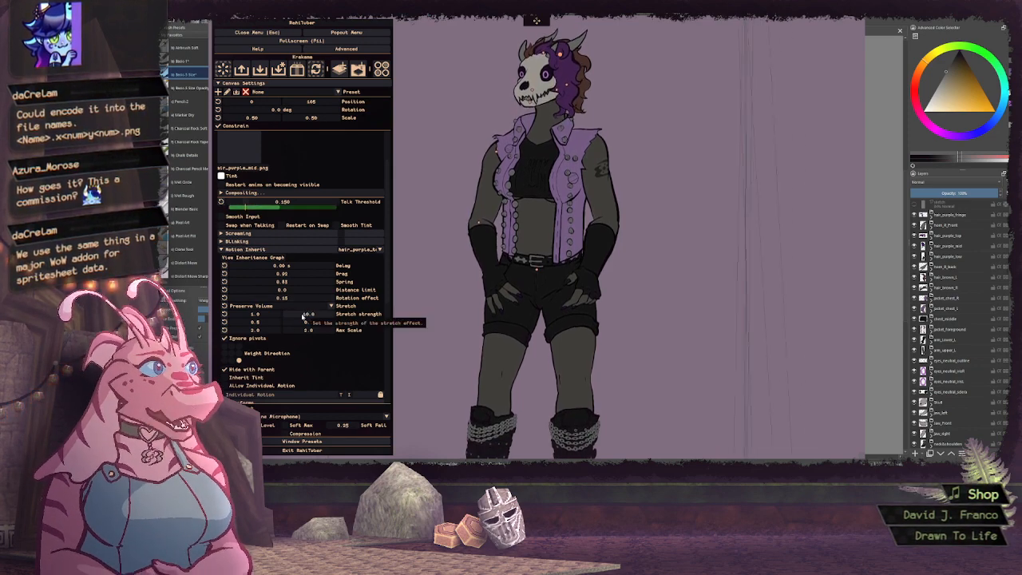
pyautogui.doubleClick(303, 315)
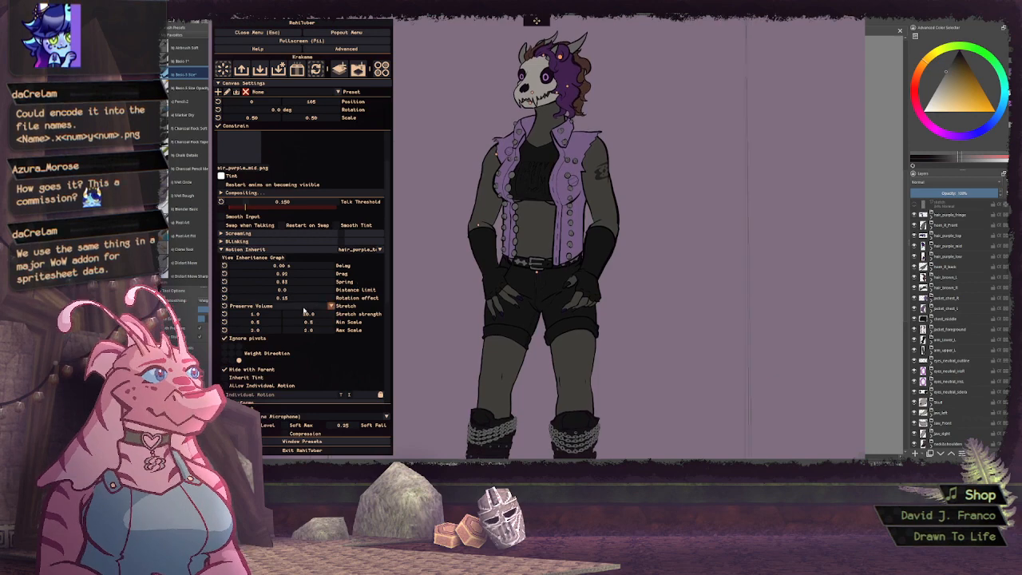
pyautogui.write('-')
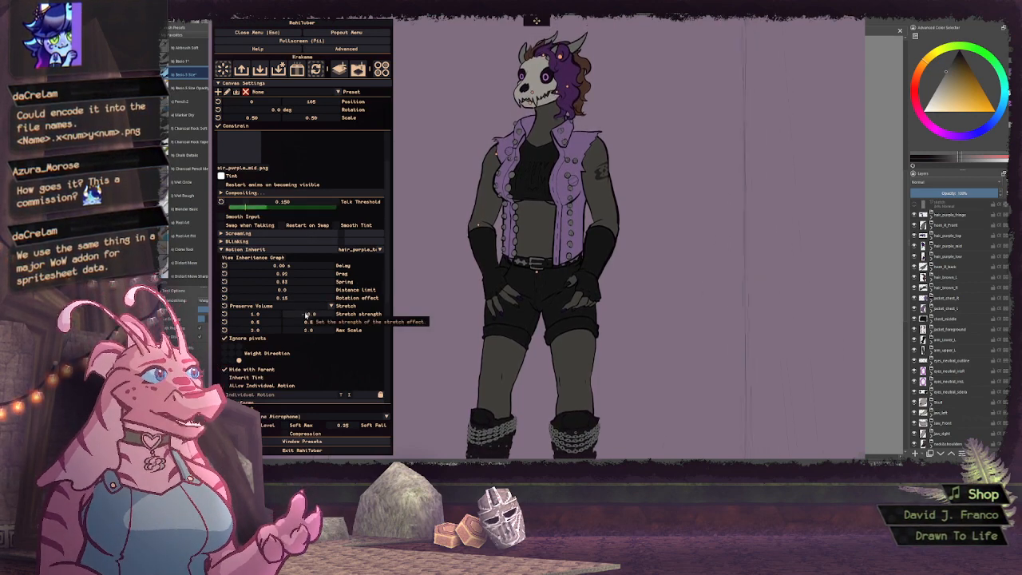
pyautogui.doubleClick(312, 314)
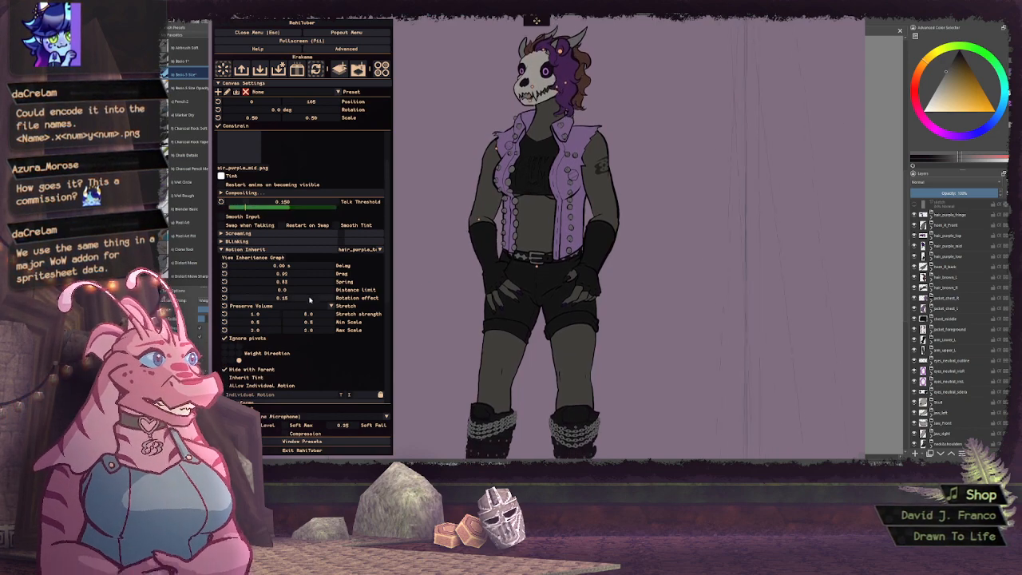
pyautogui.doubleClick(309, 314)
pyautogui.write('5')
pyautogui.press('Return')
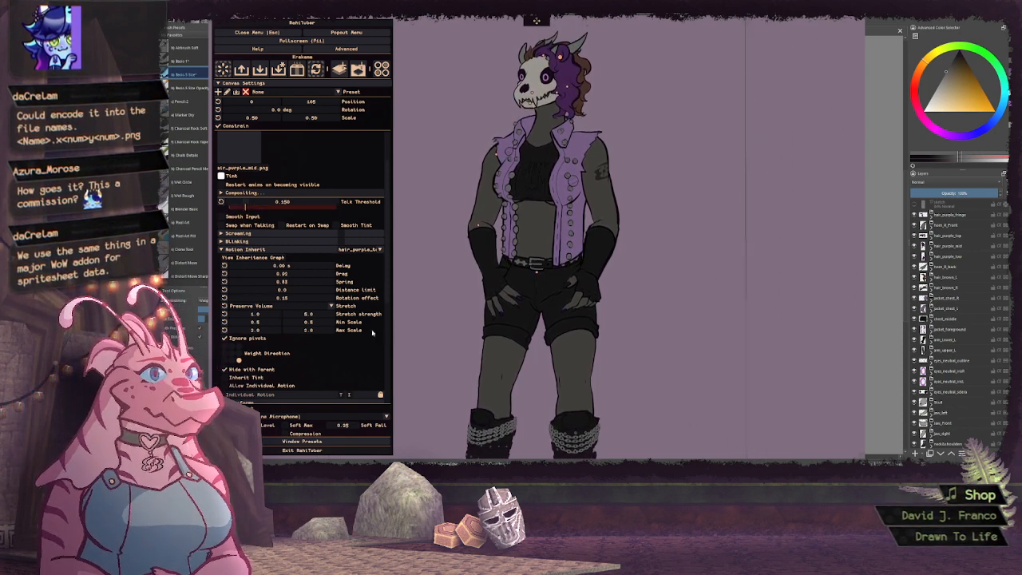
# Lower the vertical stretch strength of hair_purple_mid's inherited motion and collapse the layer
pyautogui.doubleClick(320, 317)
pyautogui.write('4')
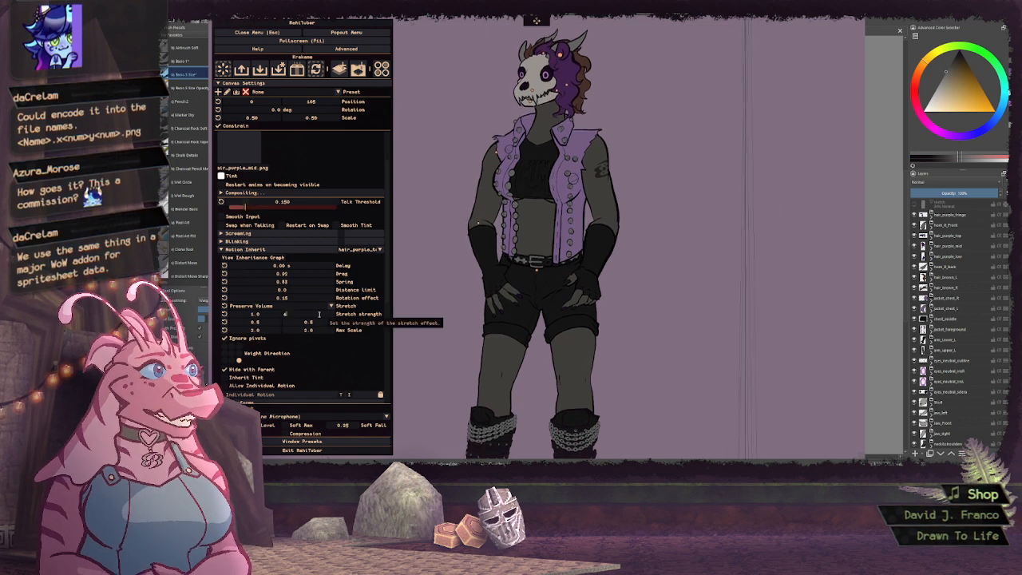
pyautogui.press('Return')
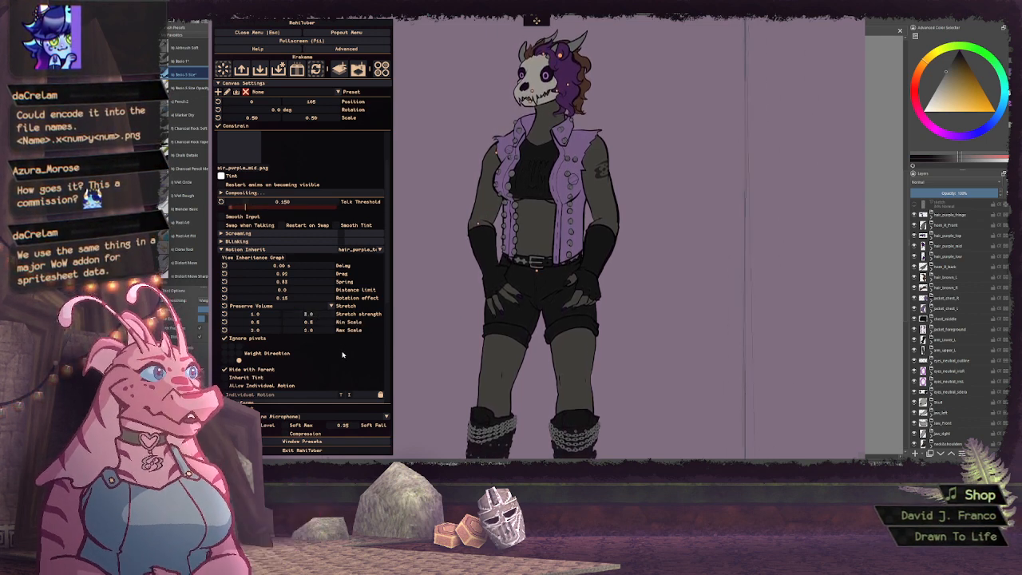
pyautogui.scroll(2, 333, 167)
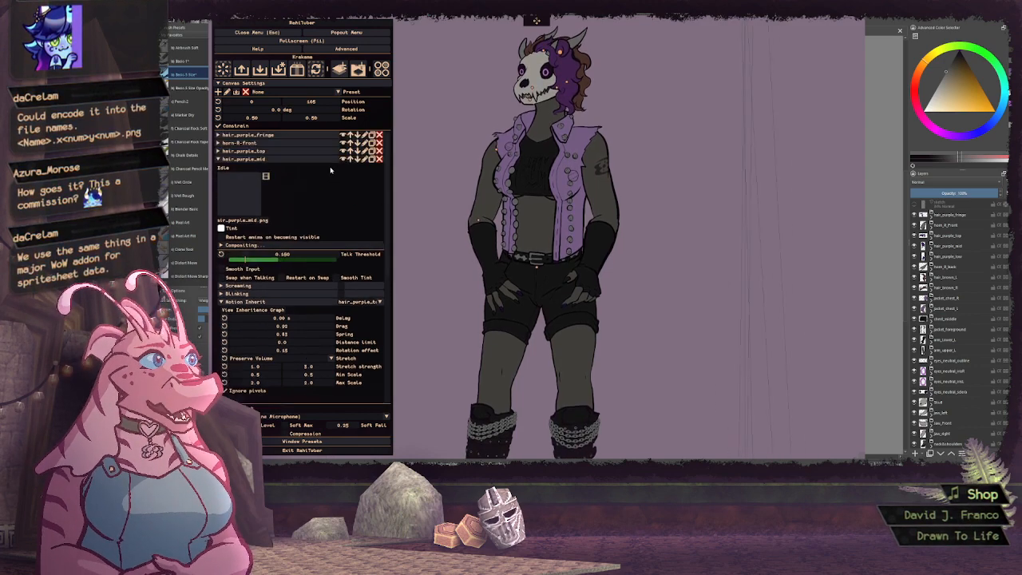
pyautogui.click(321, 161)
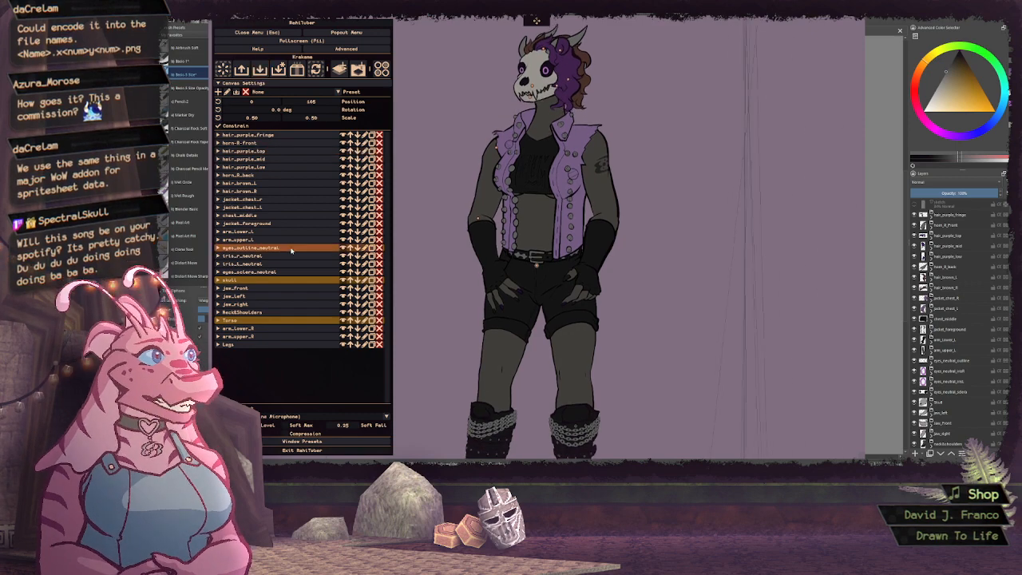
# Collapse the canvas settings, expand hair_purple_fringe and set its pivot point to about 50.3% horizontally and 13.6% vertically
pyautogui.click(240, 83)
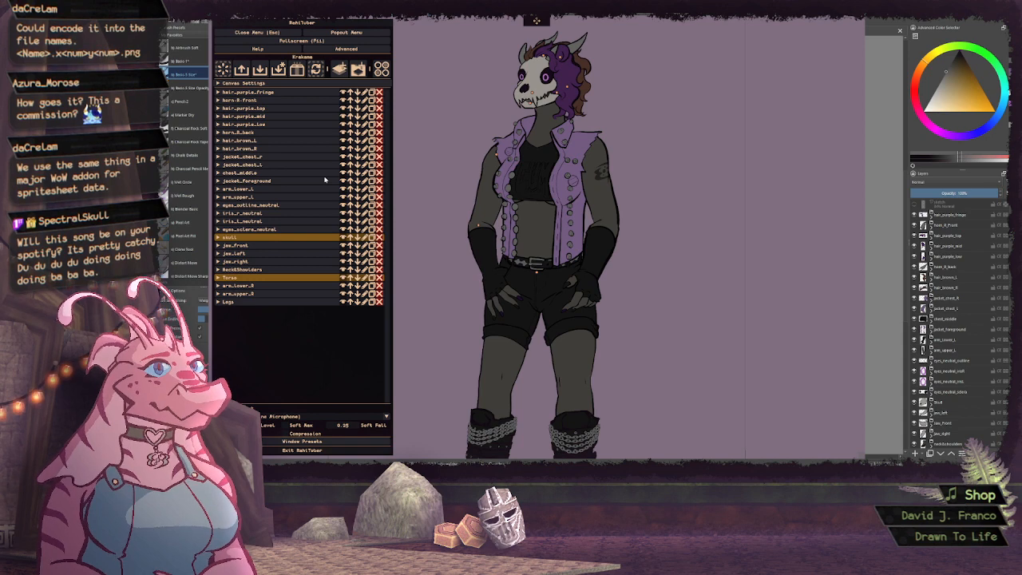
pyautogui.click(260, 93)
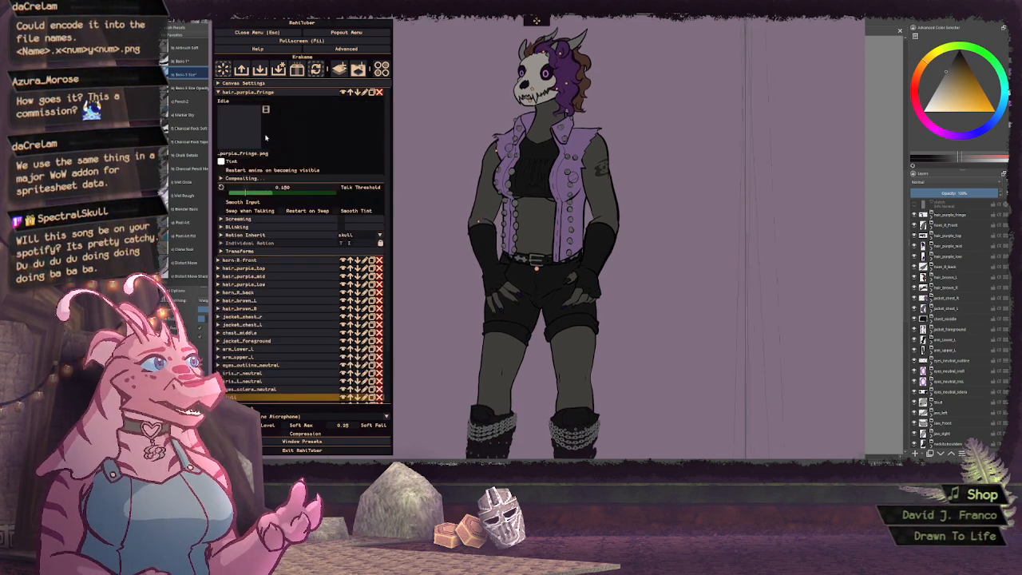
pyautogui.click(287, 251)
pyautogui.scroll(-3, 329, 205)
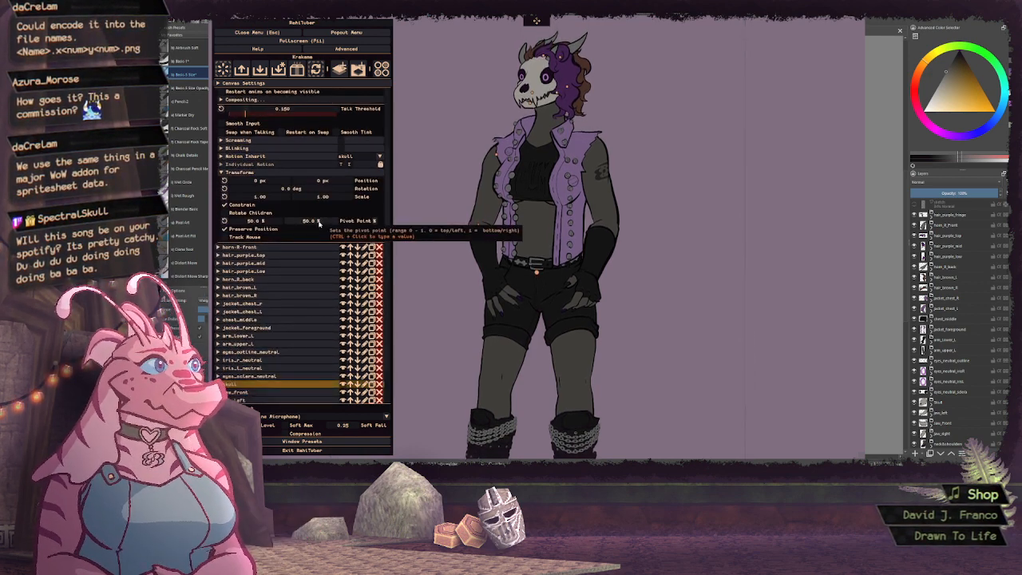
pyautogui.moveTo(318, 224)
pyautogui.mouseDown()
pyautogui.moveTo(300, 226)
pyautogui.moveTo(336, 226)
pyautogui.mouseUp()
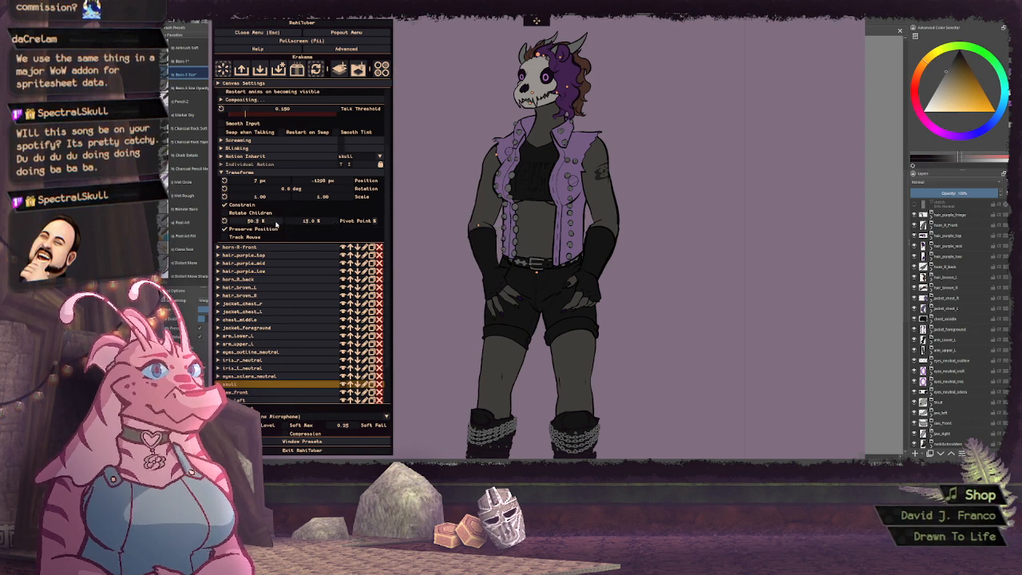
pyautogui.click(240, 171)
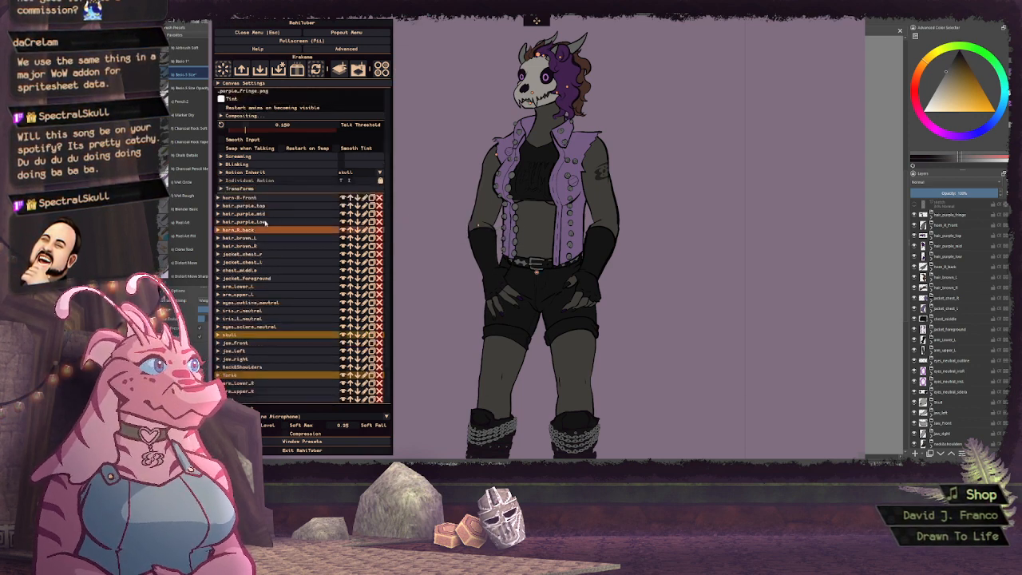
# Give hair_purple_fringe's inherited motion a drag of about 0.88, spring about 0.91, distance limit 0, ignored pivots and a rotation effect of about 0.19
pyautogui.click(256, 171)
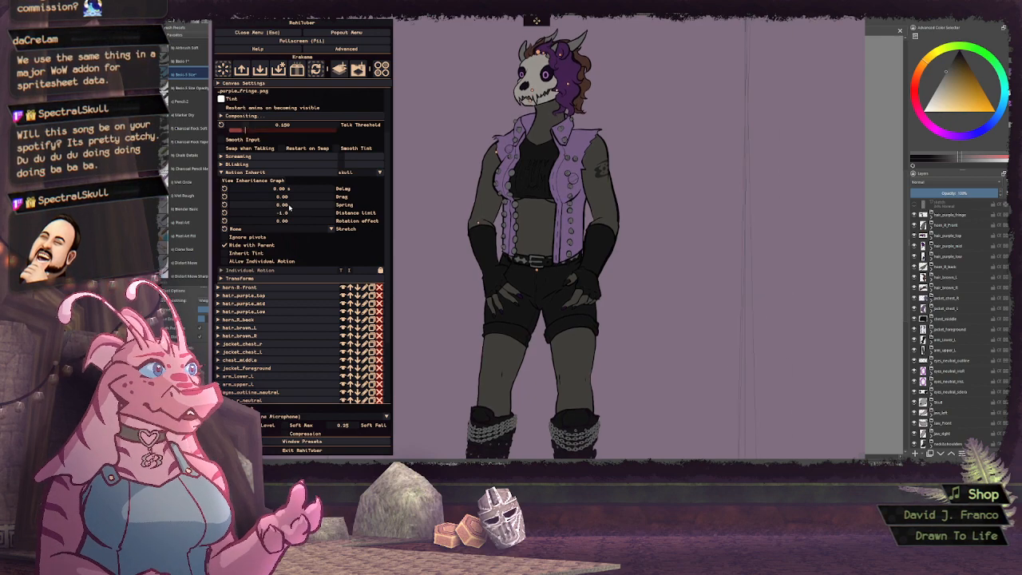
pyautogui.moveTo(289, 213); pyautogui.dragTo(321, 198)
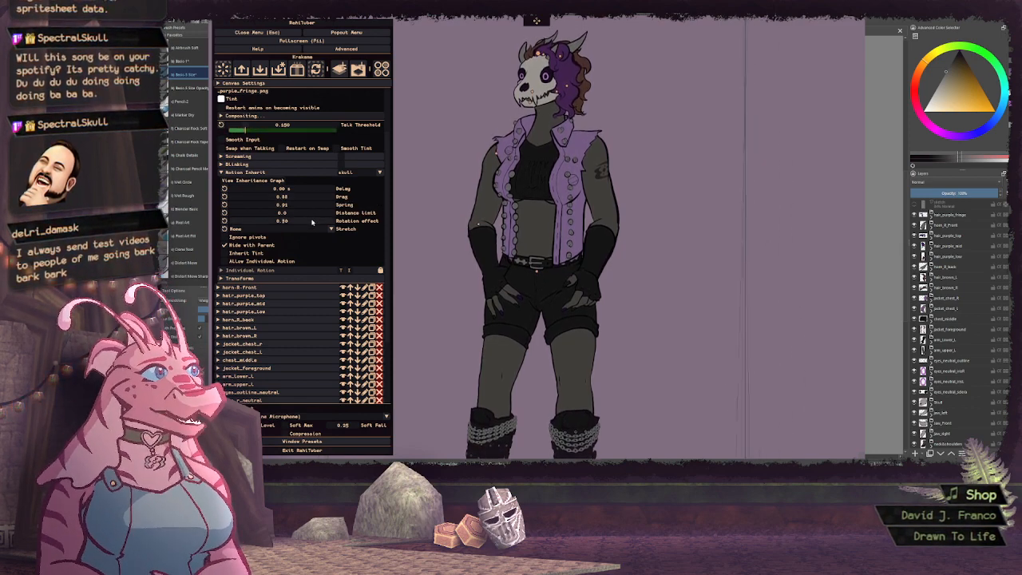
pyautogui.moveTo(311, 222); pyautogui.dragTo(329, 222)
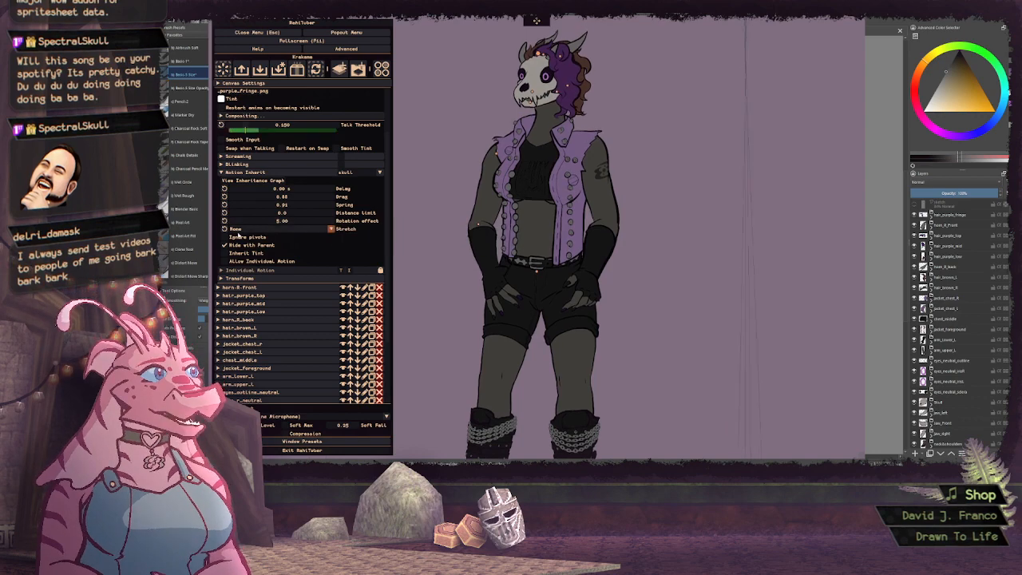
pyautogui.click(238, 237)
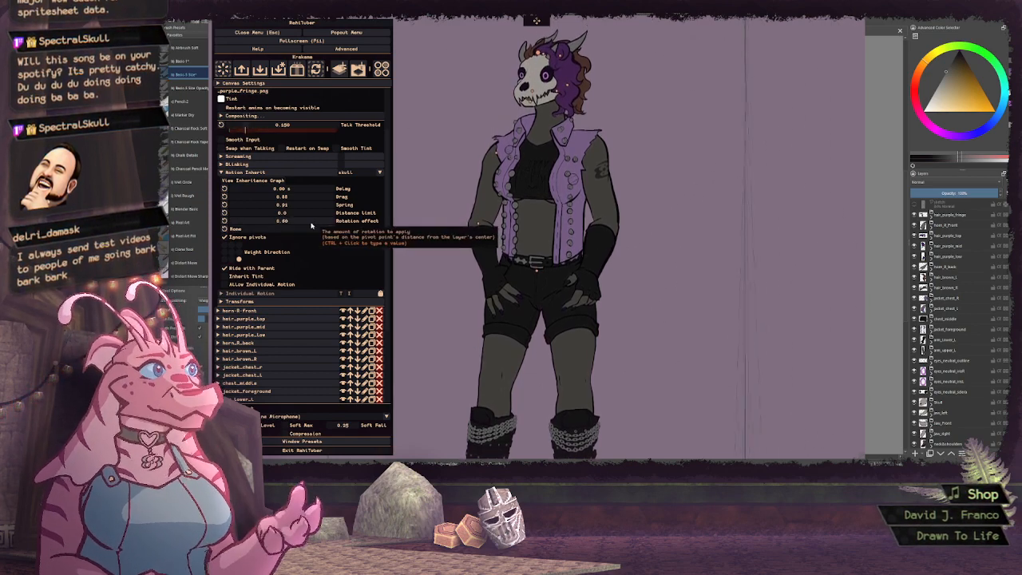
pyautogui.moveTo(315, 226)
pyautogui.mouseDown()
pyautogui.moveTo(304, 226)
pyautogui.moveTo(321, 223)
pyautogui.mouseUp()
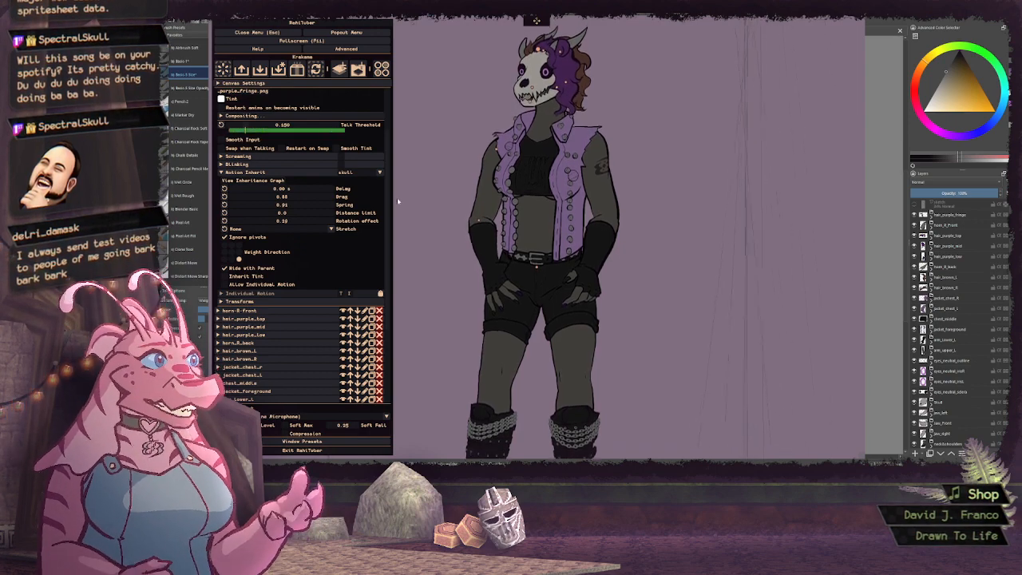
pyautogui.click(309, 172)
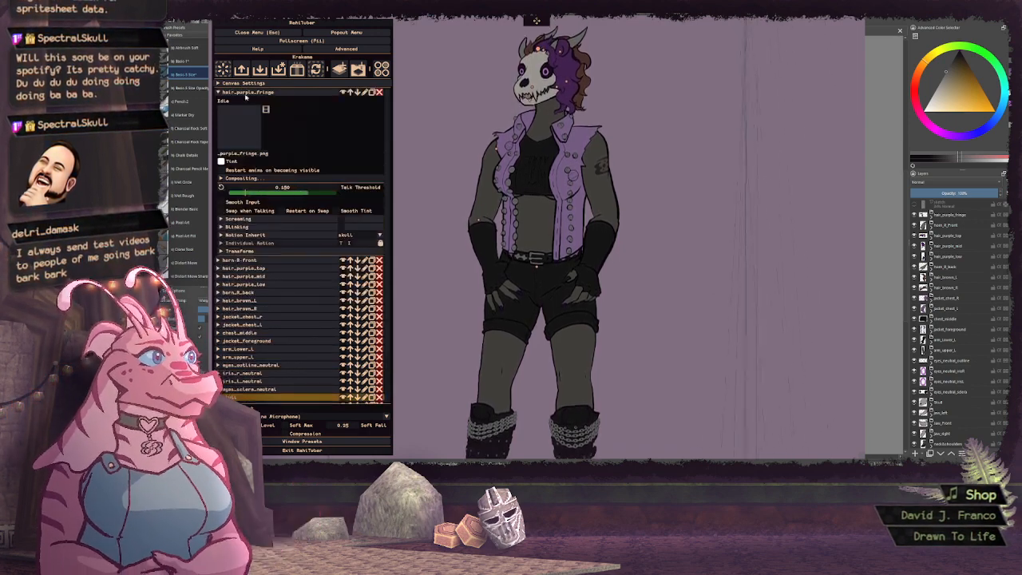
pyautogui.click(250, 92)
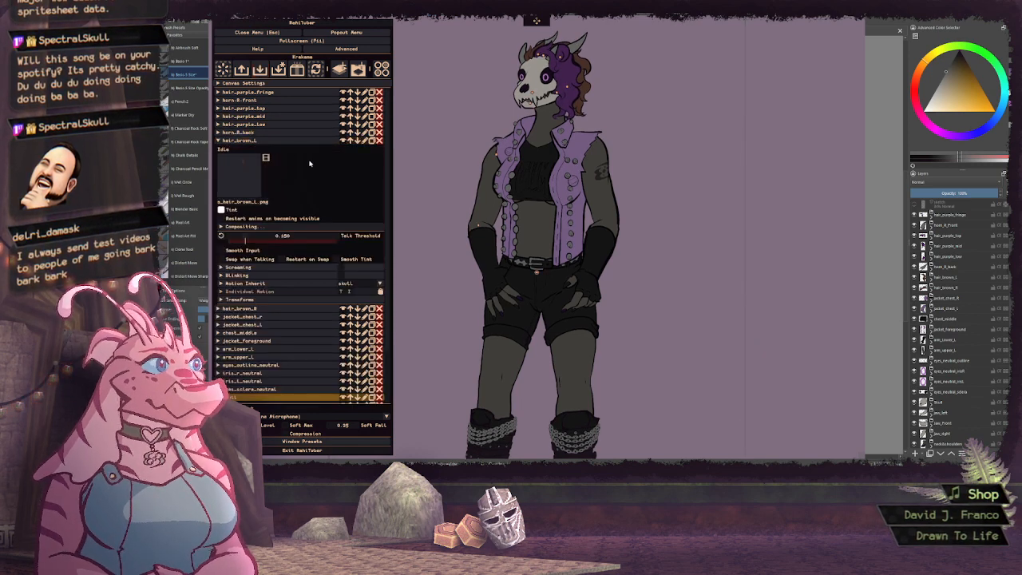
# Set hair_brown_L's pivot point to about 58.4% horizontally and 12.0% vertically
pyautogui.click(267, 299)
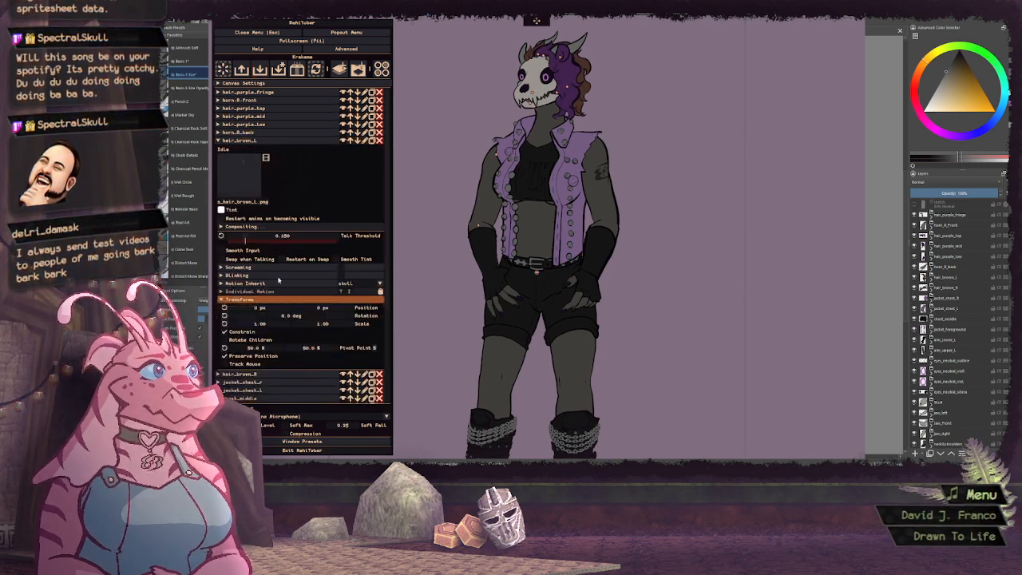
pyautogui.scroll(-2, 306, 193)
pyautogui.moveTo(318, 298); pyautogui.dragTo(373, 302)
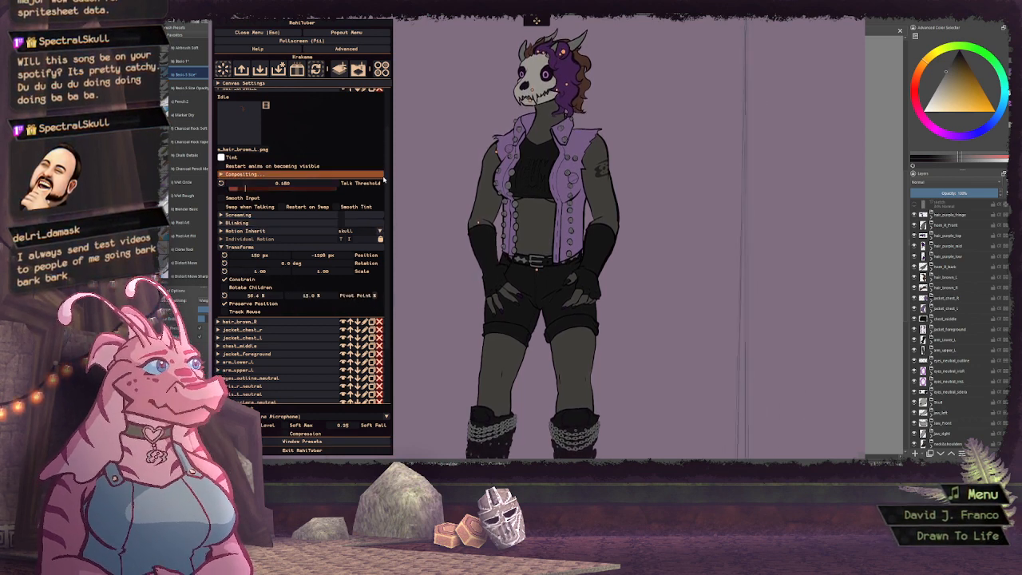
pyautogui.click(279, 250)
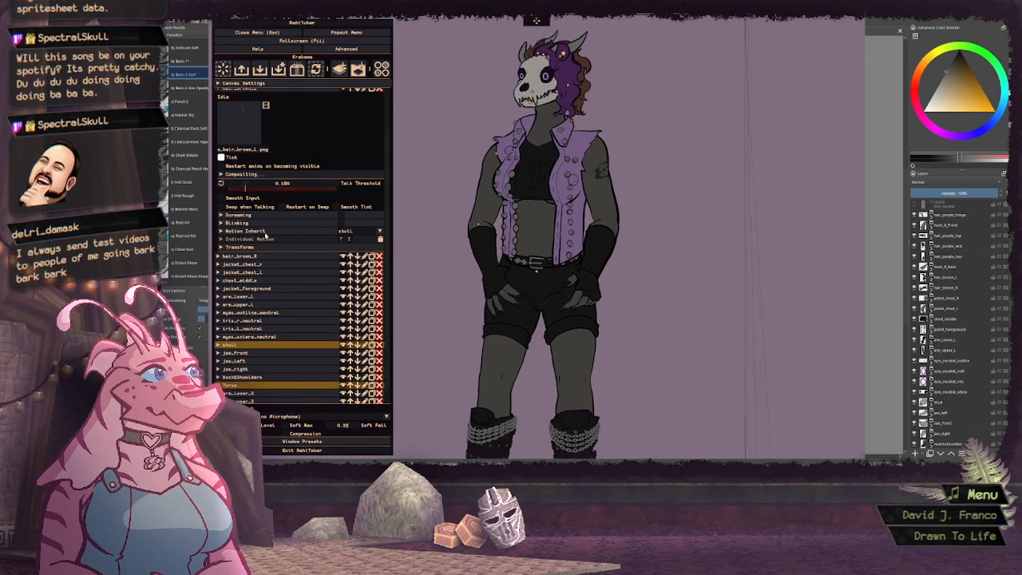
# Give hair_brown_L's inherited motion a drag of about 0.6, a spring of about 0.84 and a distance limit of 0
pyautogui.click(272, 231)
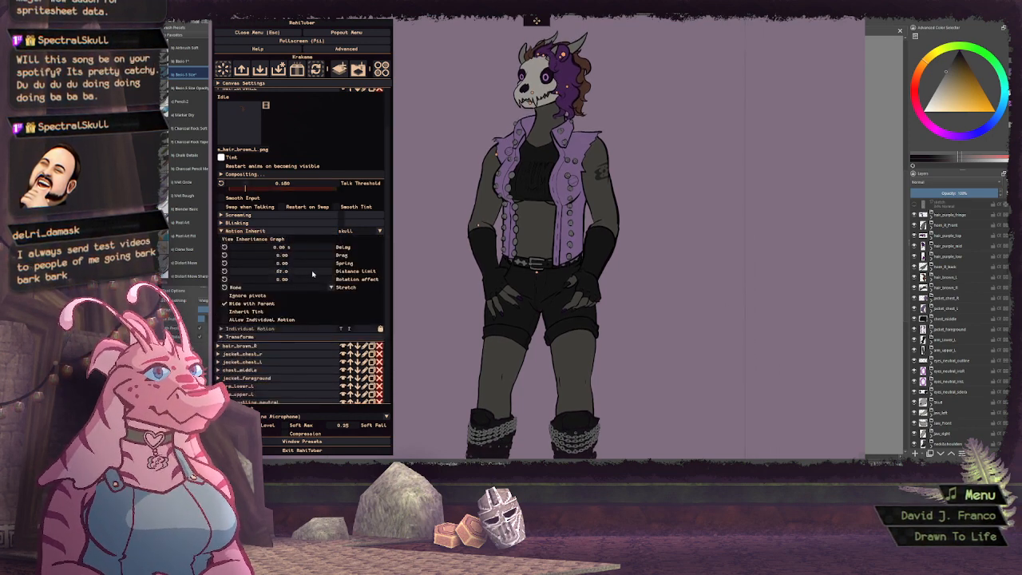
pyautogui.click(323, 264)
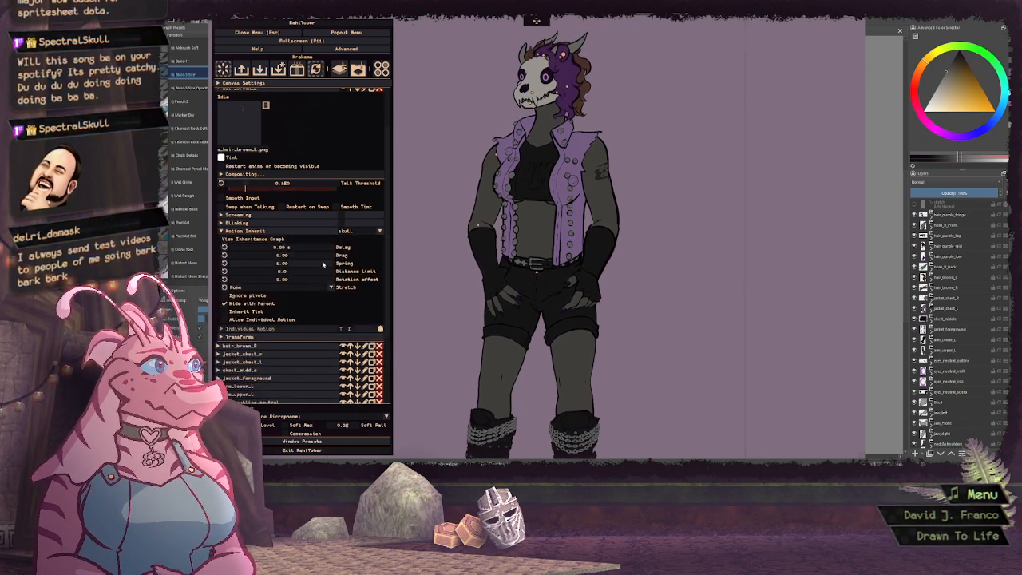
pyautogui.moveTo(320, 263); pyautogui.dragTo(346, 256)
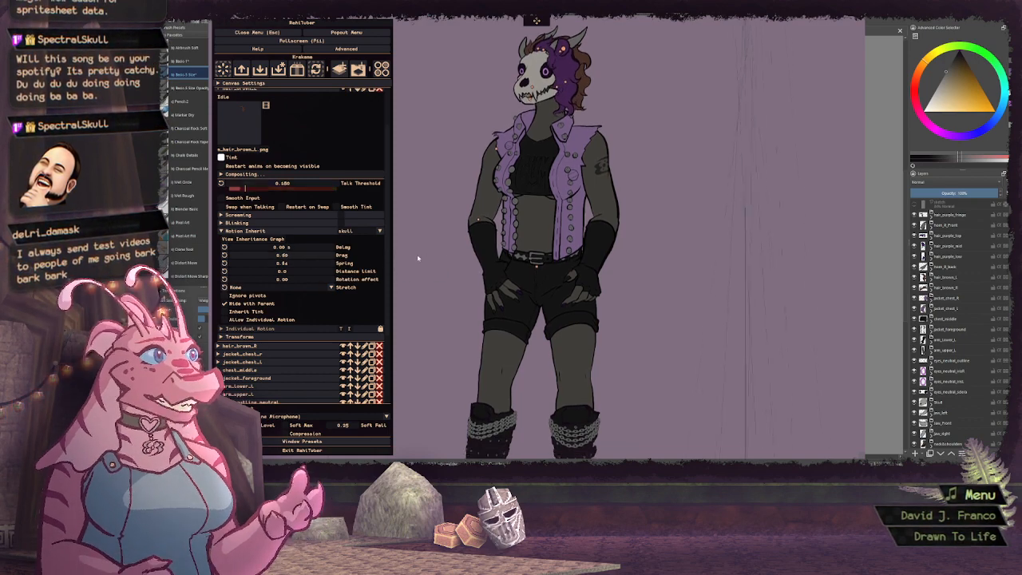
# Set hair_brown_L's stretch to Preserve Volume with a vertical strength of 5.0, adjust its drag to about 0.84, and collapse the layer
pyautogui.click(293, 288)
pyautogui.click(287, 304)
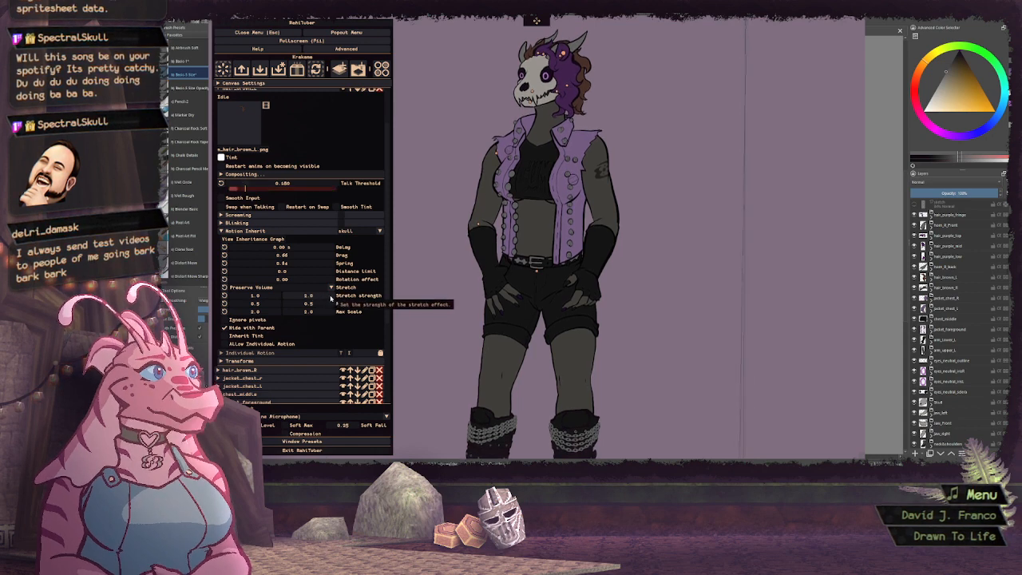
pyautogui.doubleClick(320, 296)
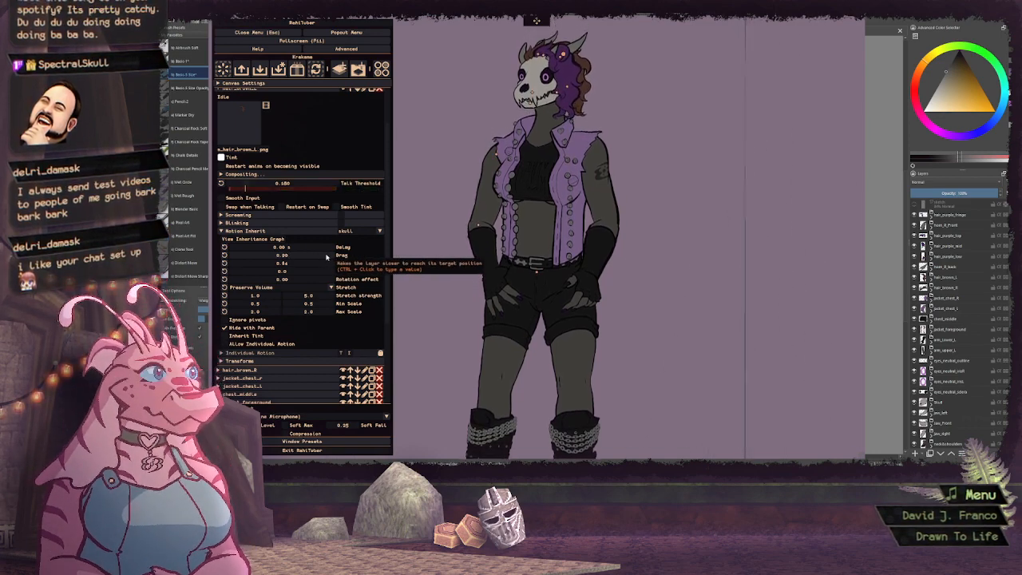
pyautogui.moveTo(326, 257); pyautogui.dragTo(323, 258)
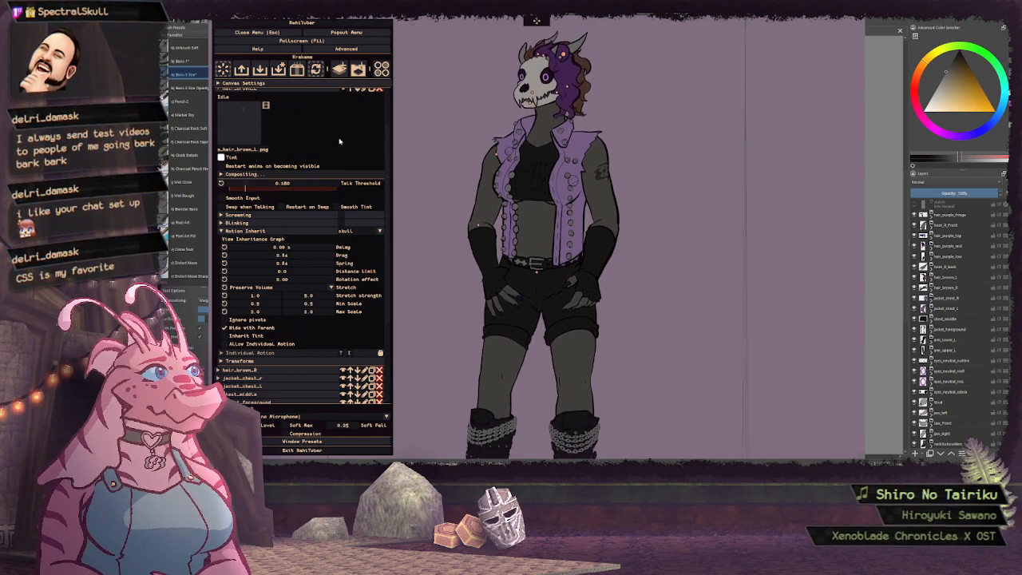
pyautogui.scroll(2, 322, 144)
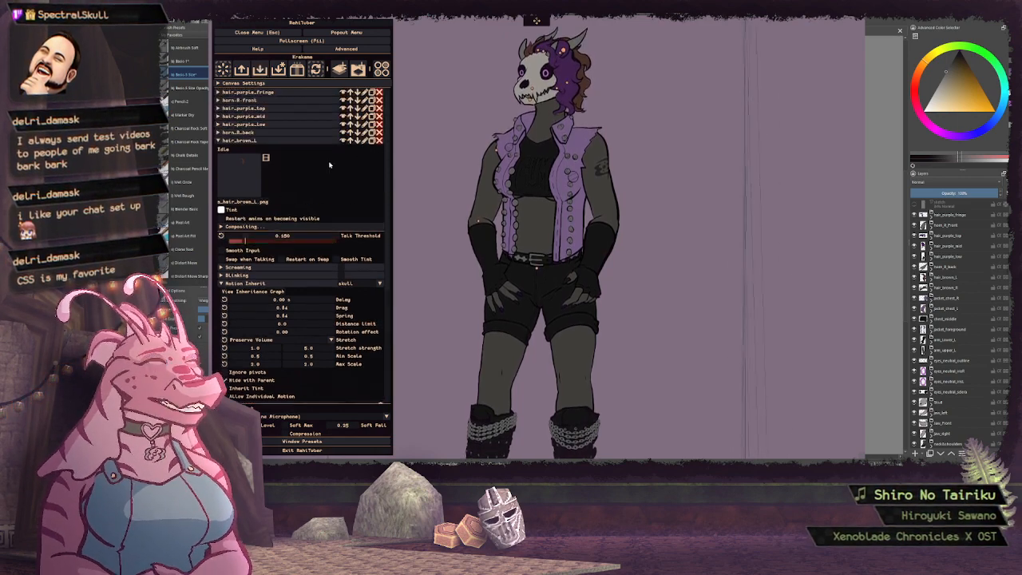
pyautogui.click(263, 141)
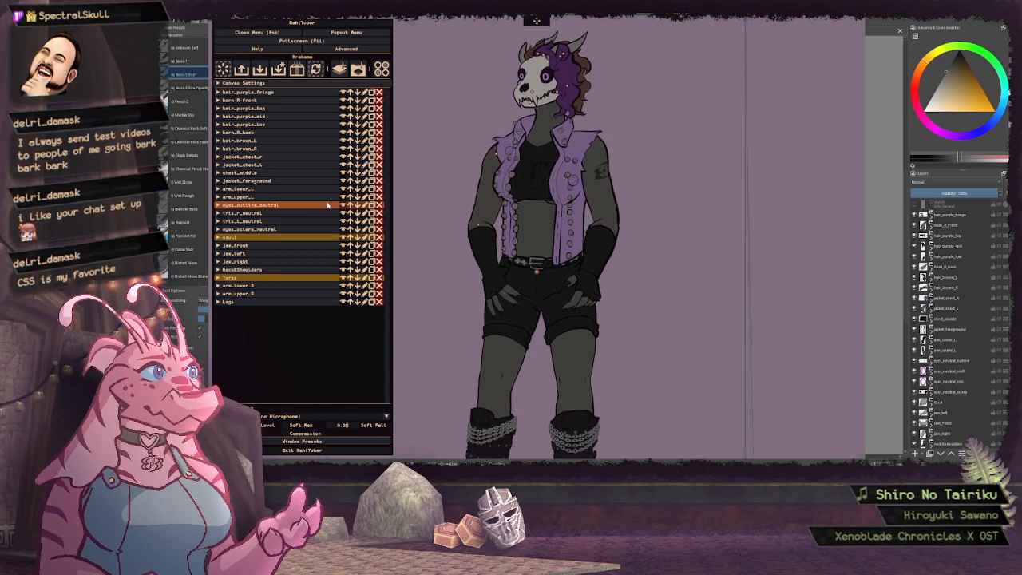
# Expand iris_l_neutral and enable mouse tracking in its transform settings
pyautogui.click(267, 230)
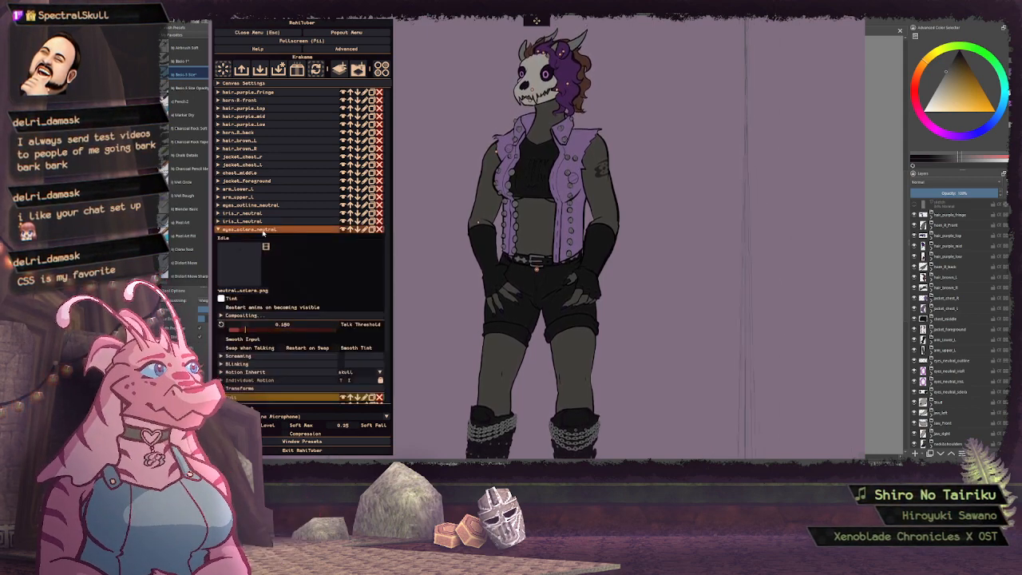
pyautogui.click(263, 230)
pyautogui.click(257, 222)
pyautogui.scroll(-2, 309, 256)
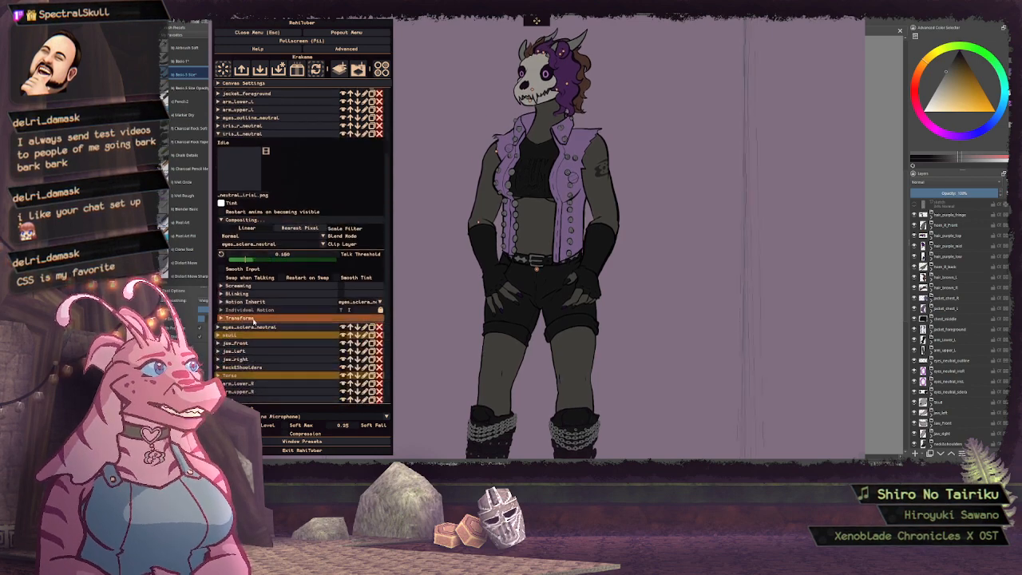
pyautogui.click(237, 318)
pyautogui.scroll(-2, 334, 253)
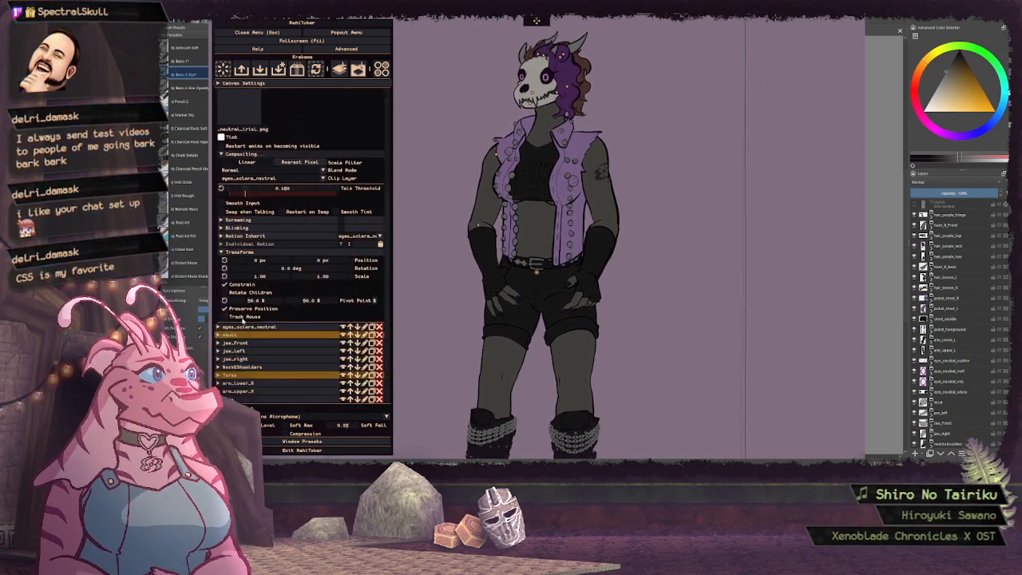
pyautogui.click(224, 316)
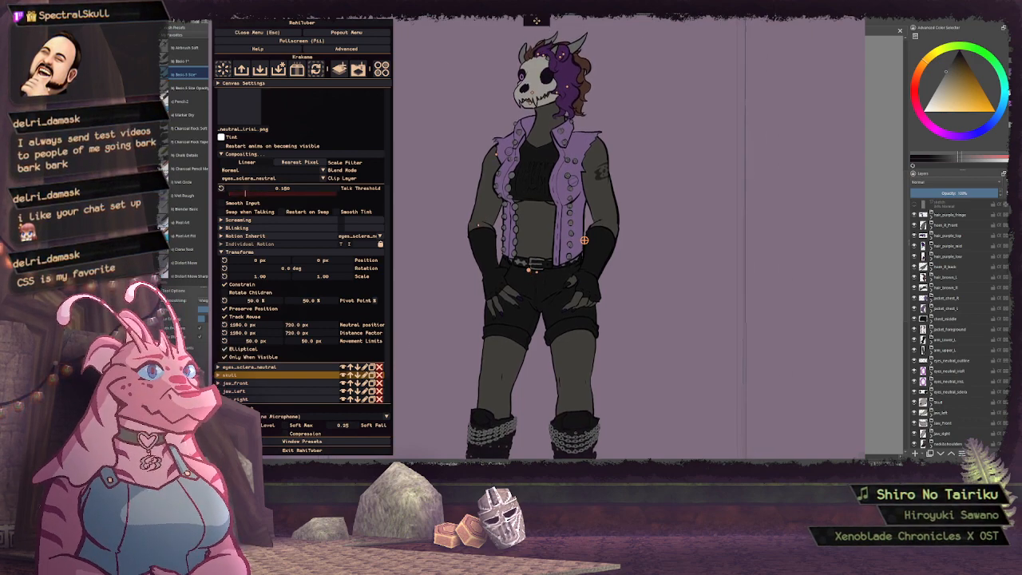
# Set iris_l_neutral's mouse-tracking movement limits to 30 px in both directions and collapse the layer
pyautogui.keyDown('ctrl'); pyautogui.click(271, 342); pyautogui.keyUp('ctrl')
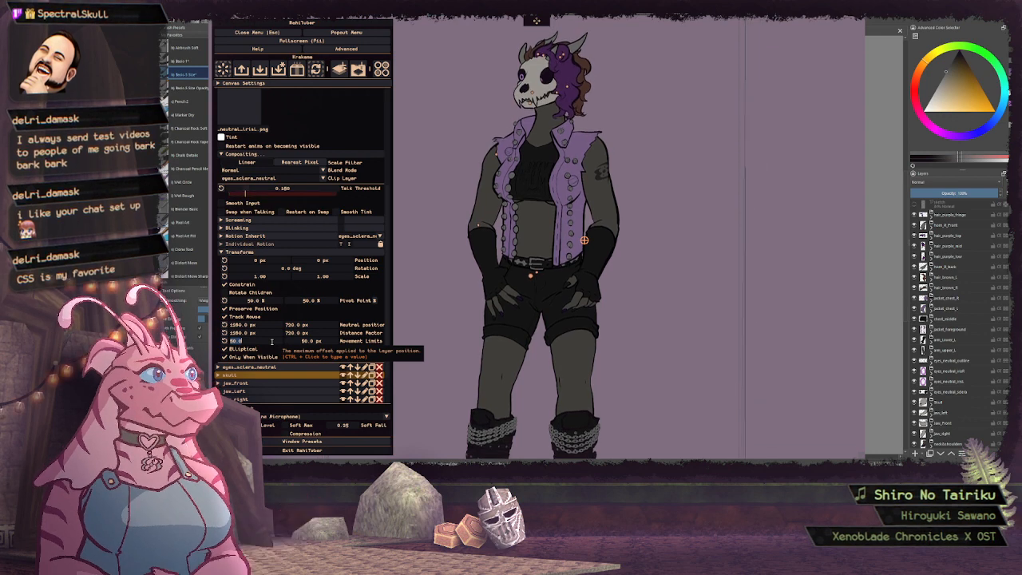
pyautogui.write('30')
pyautogui.keyDown('ctrl'); pyautogui.click(292, 341); pyautogui.keyUp('ctrl')
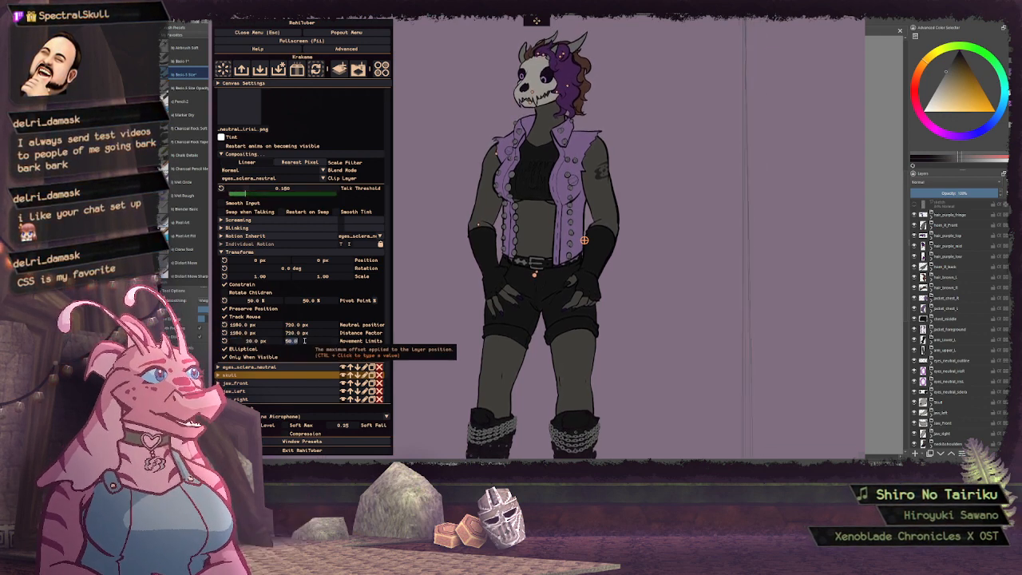
pyautogui.press('Return')
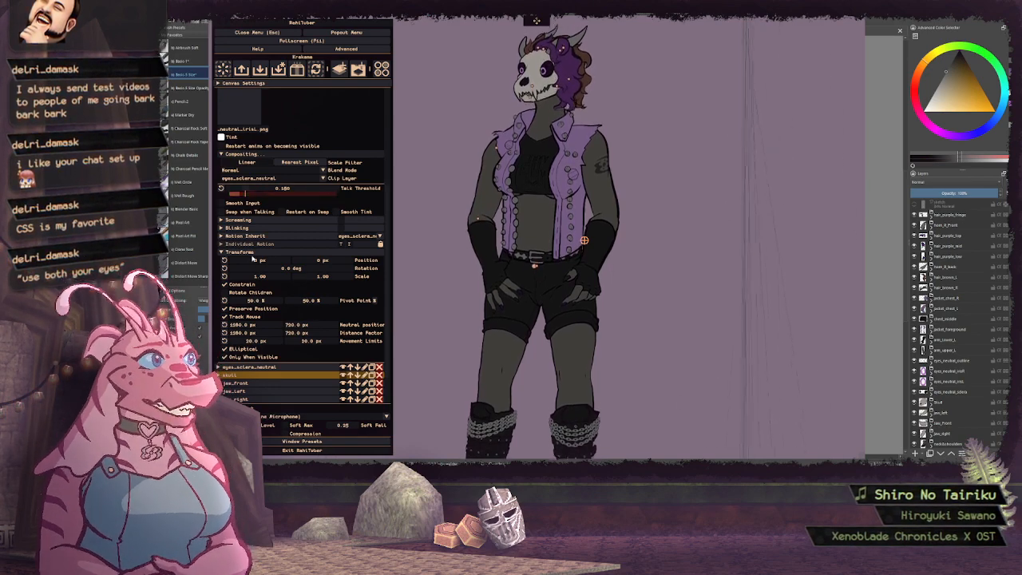
pyautogui.click(296, 252)
pyautogui.scroll(3, 297, 221)
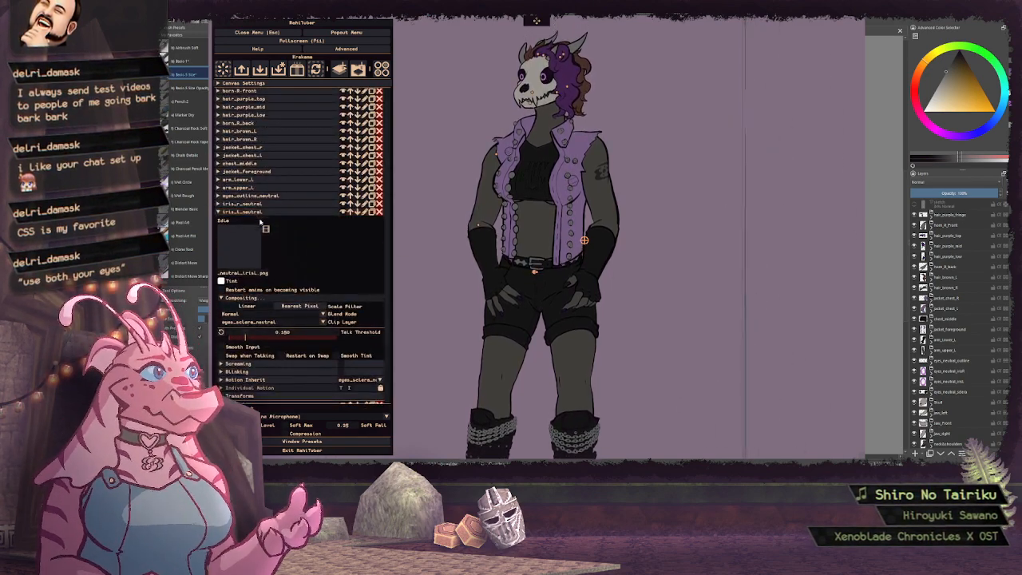
pyautogui.click(256, 215)
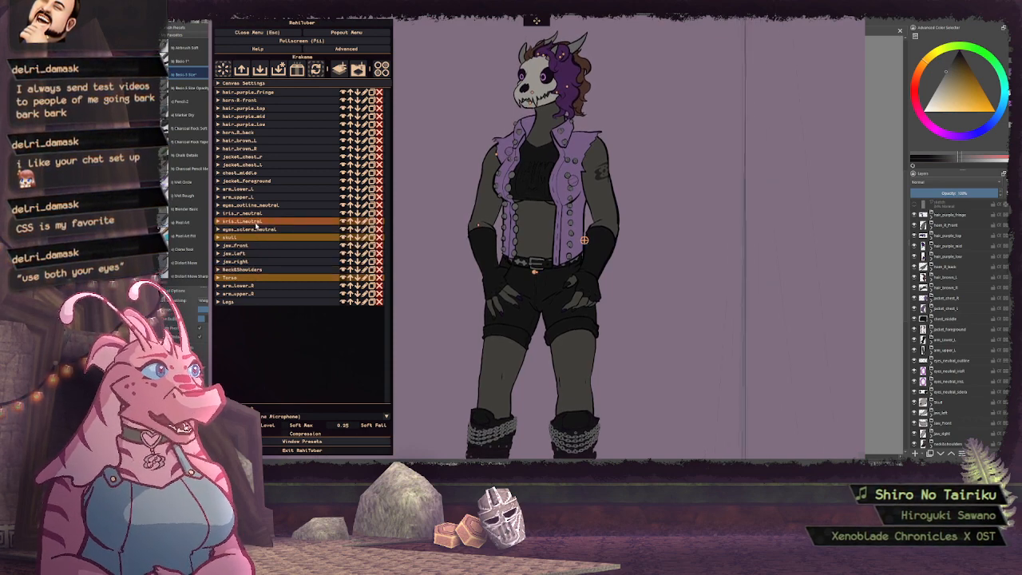
# Examine iris_l_neutral's compositing settings and the eyes_sclera_neutral layer it is clipped to, and collapse both layers
pyautogui.click(256, 222)
pyautogui.scroll(-2, 311, 232)
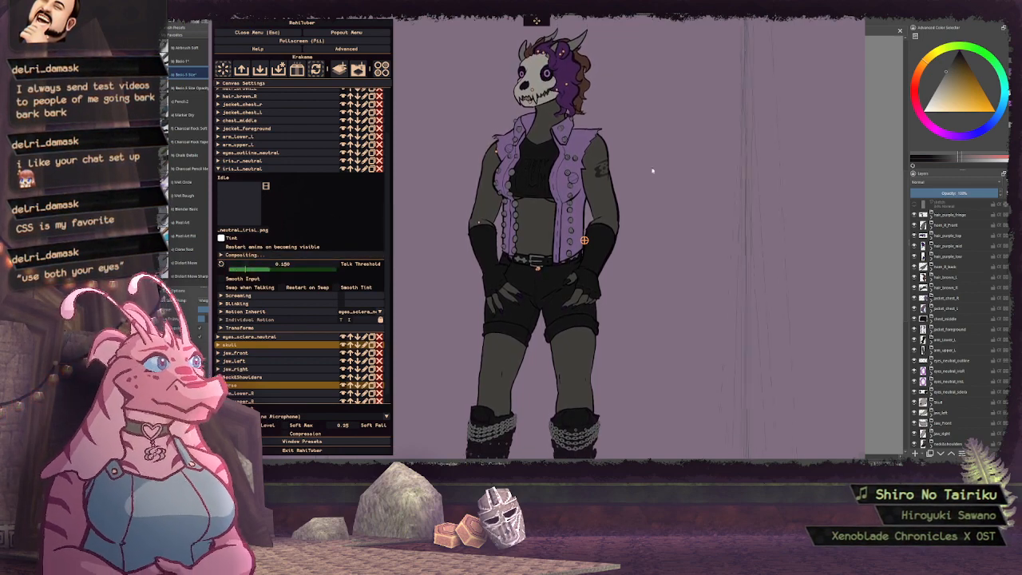
pyautogui.click(241, 255)
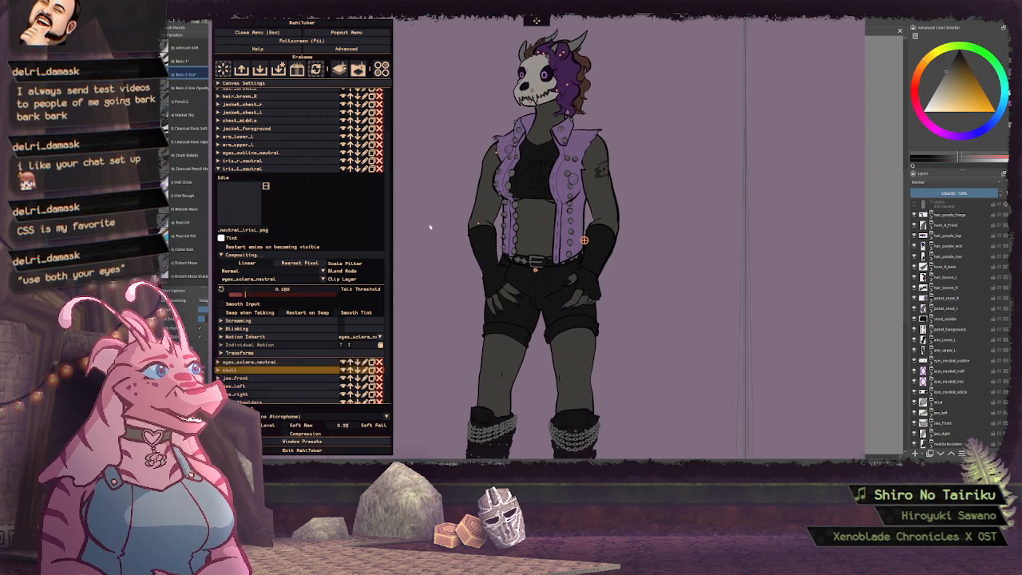
pyautogui.click(279, 364)
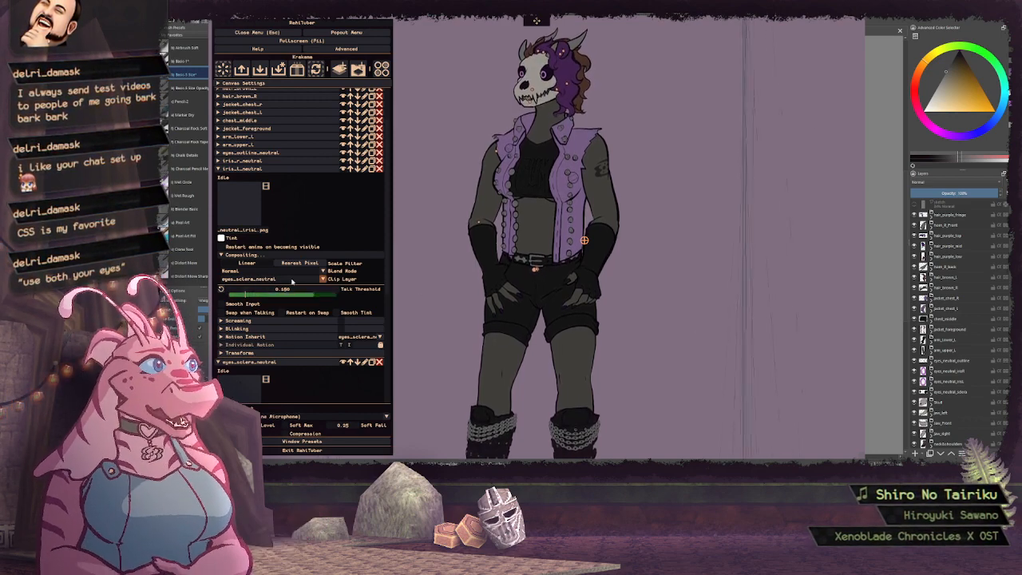
pyautogui.click(253, 169)
pyautogui.click(252, 177)
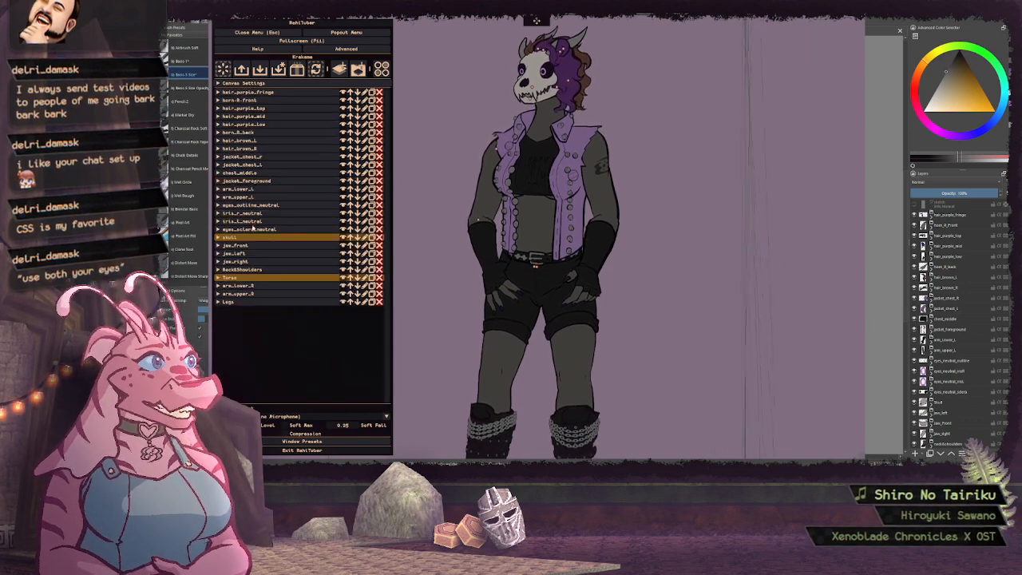
# Enable mouse tracking on iris_r_neutral with movement limits of 30 px in both directions, and collapse the layer
pyautogui.click(247, 213)
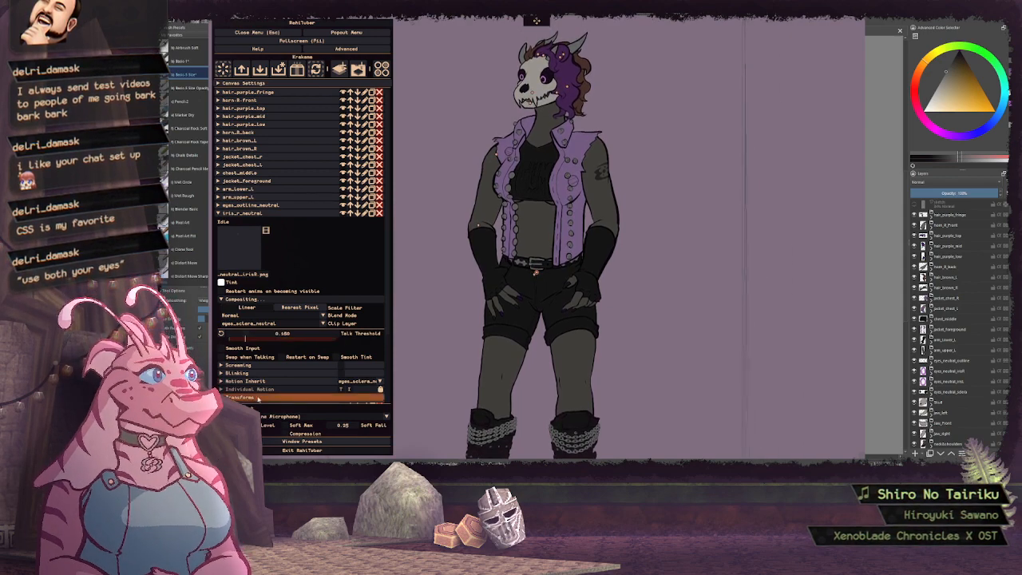
pyautogui.scroll(-3, 254, 302)
pyautogui.click(226, 332)
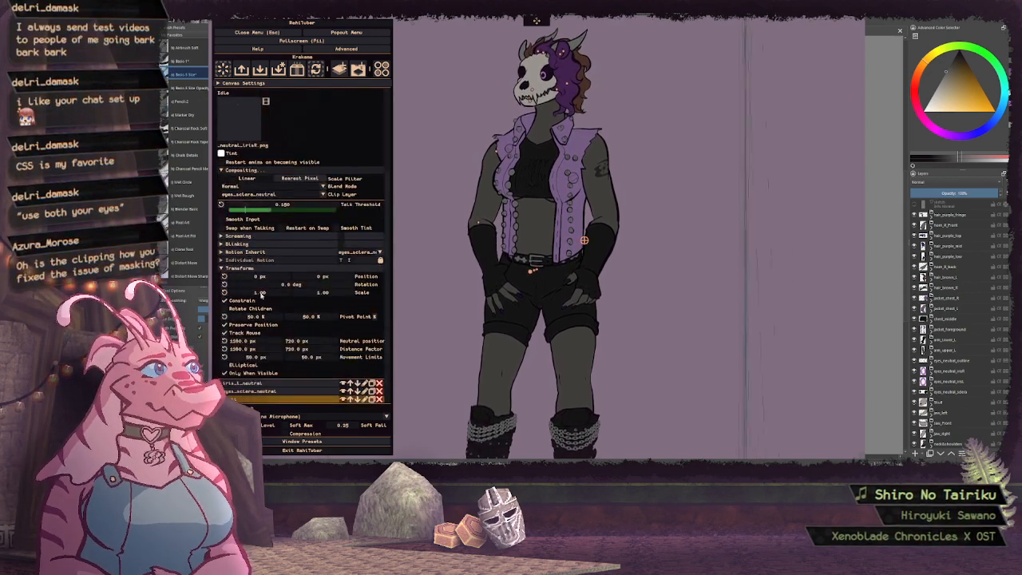
pyautogui.scroll(-2, 263, 311)
pyautogui.write('30')
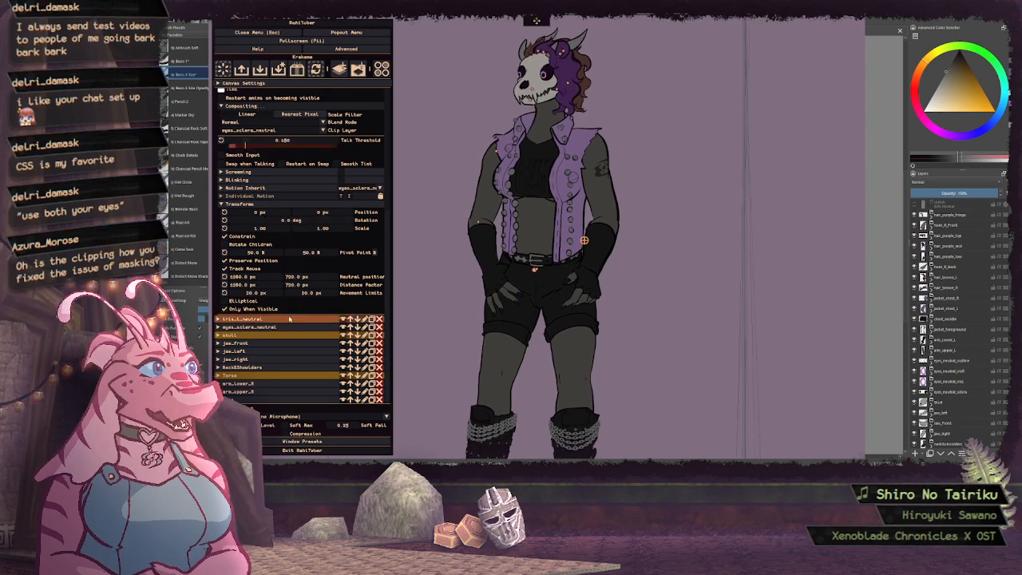
pyautogui.scroll(2, 270, 239)
pyautogui.scroll(4, 269, 212)
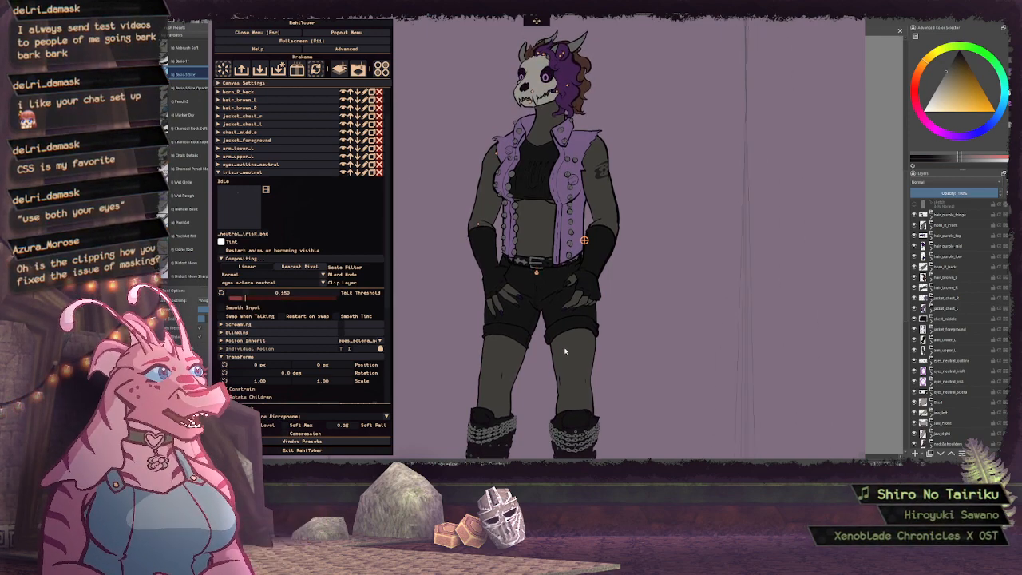
pyautogui.click(249, 173)
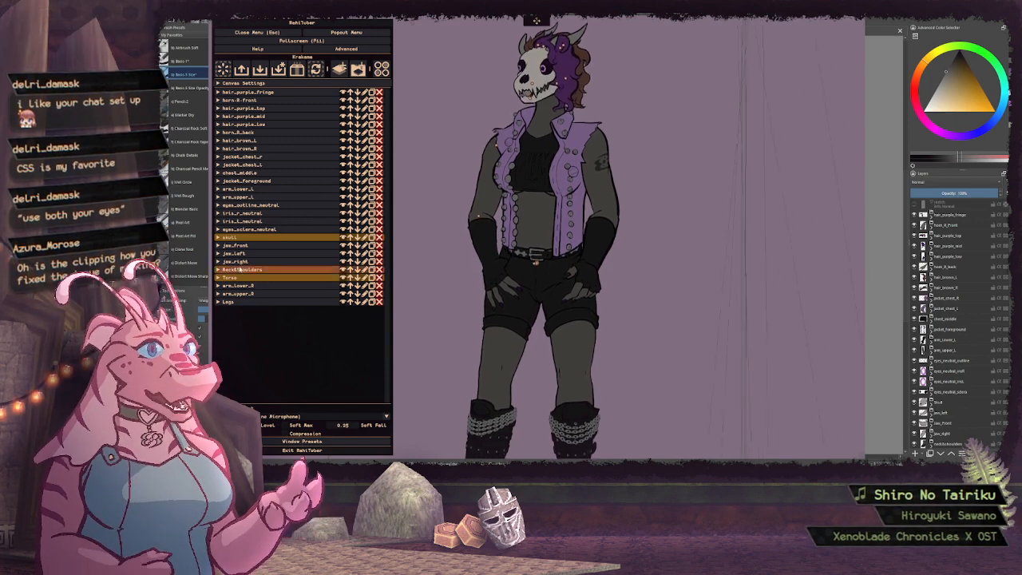
# Set the skull layer's pivot point to about 54.4% horizontally and 16.5% vertically
pyautogui.click(235, 237)
pyautogui.scroll(-3, 293, 324)
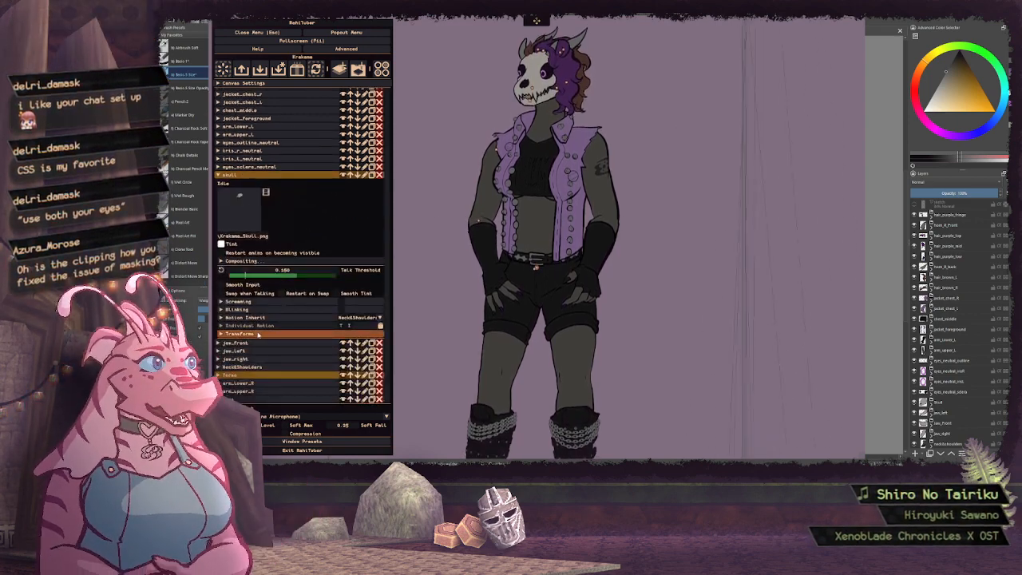
pyautogui.click(294, 334)
pyautogui.scroll(-3, 296, 327)
pyautogui.moveTo(307, 316)
pyautogui.mouseDown()
pyautogui.moveTo(292, 315)
pyautogui.moveTo(319, 317)
pyautogui.mouseUp()
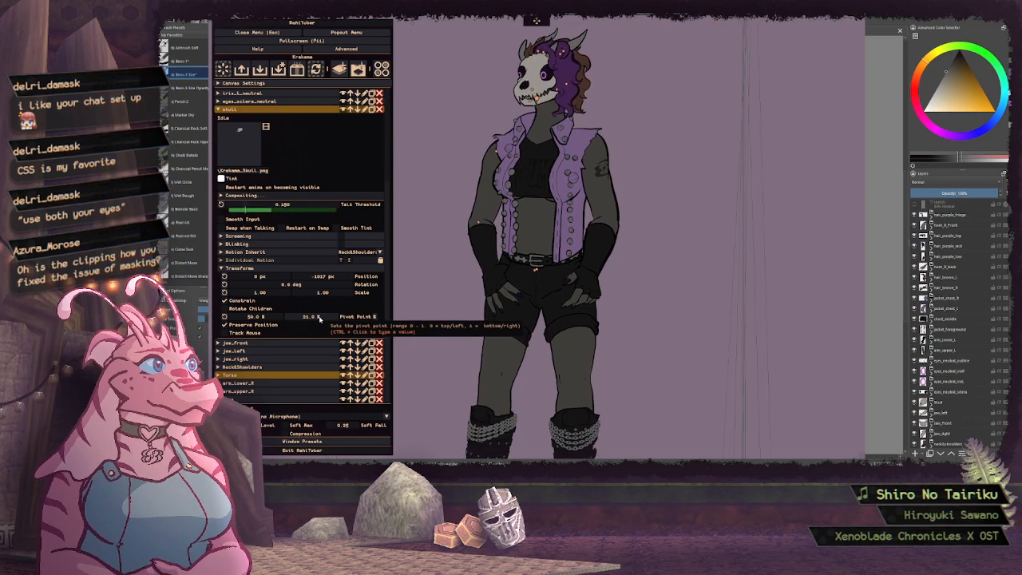
pyautogui.moveTo(319, 318); pyautogui.dragTo(265, 318)
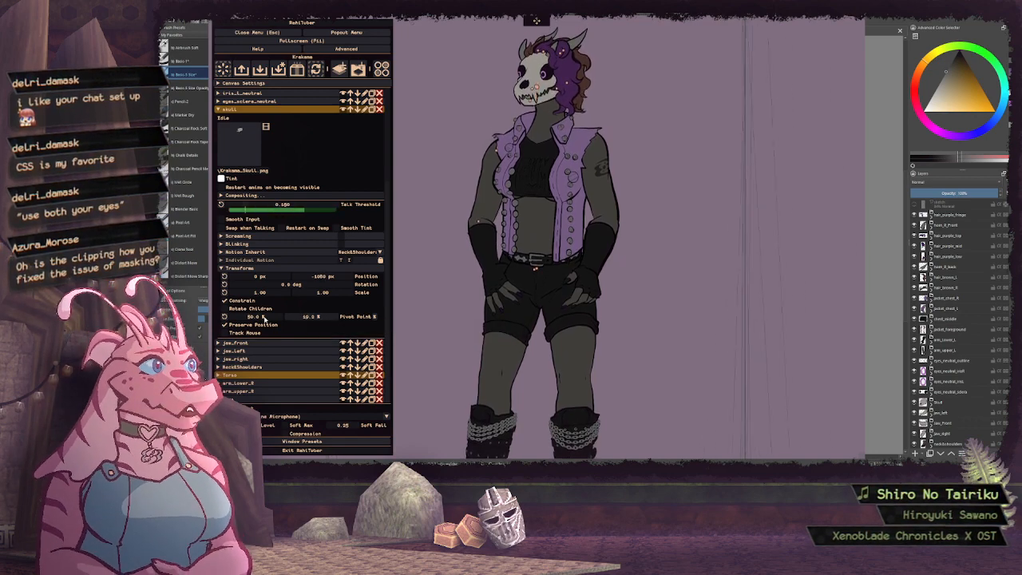
pyautogui.moveTo(329, 317); pyautogui.dragTo(243, 317)
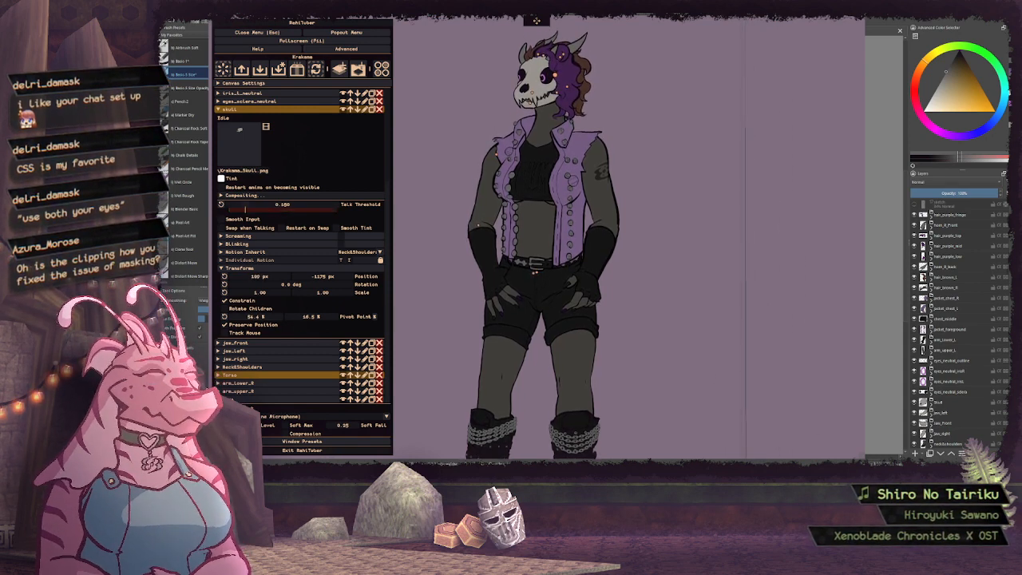
pyautogui.click(257, 270)
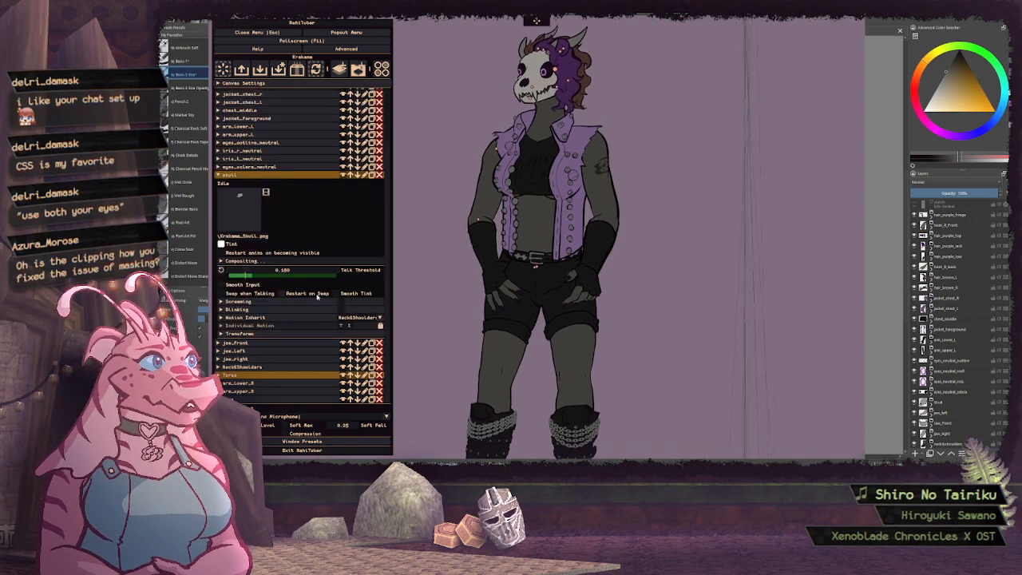
# Add drag and a rotation effect to the skull's inherited motion, with a distance limit of 0 and ignored pivots
pyautogui.click(263, 317)
pyautogui.scroll(-2, 325, 205)
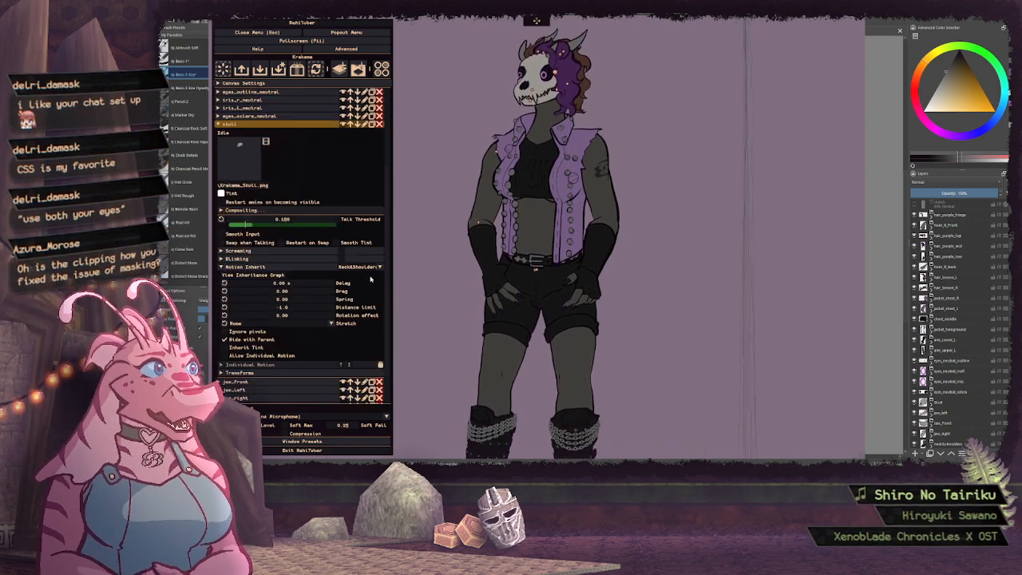
pyautogui.click(295, 316)
pyautogui.click(230, 332)
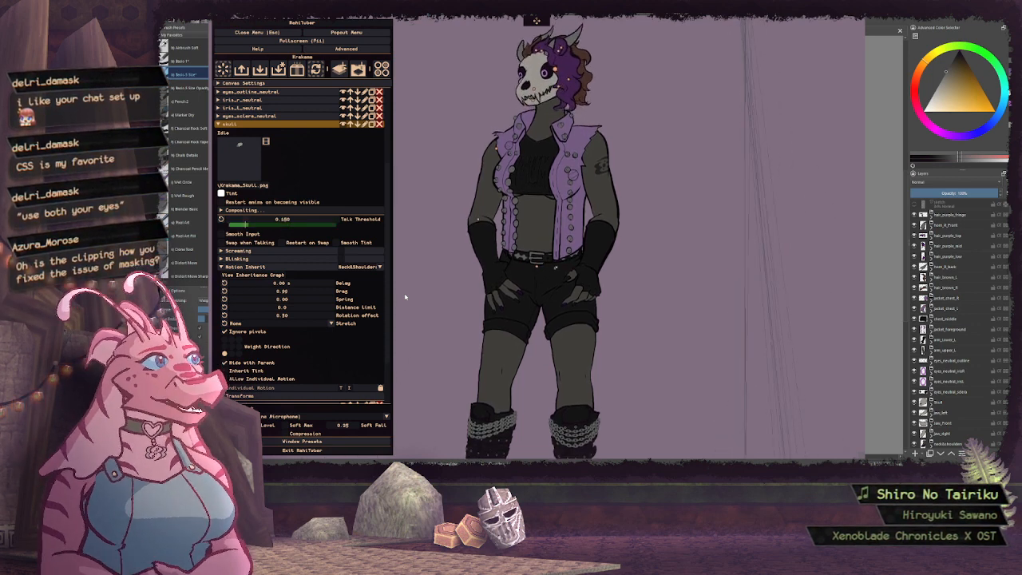
# Set the skull layer's pivot point to about 53.1% horizontally and 19.7% vertically
pyautogui.scroll(-2, 309, 349)
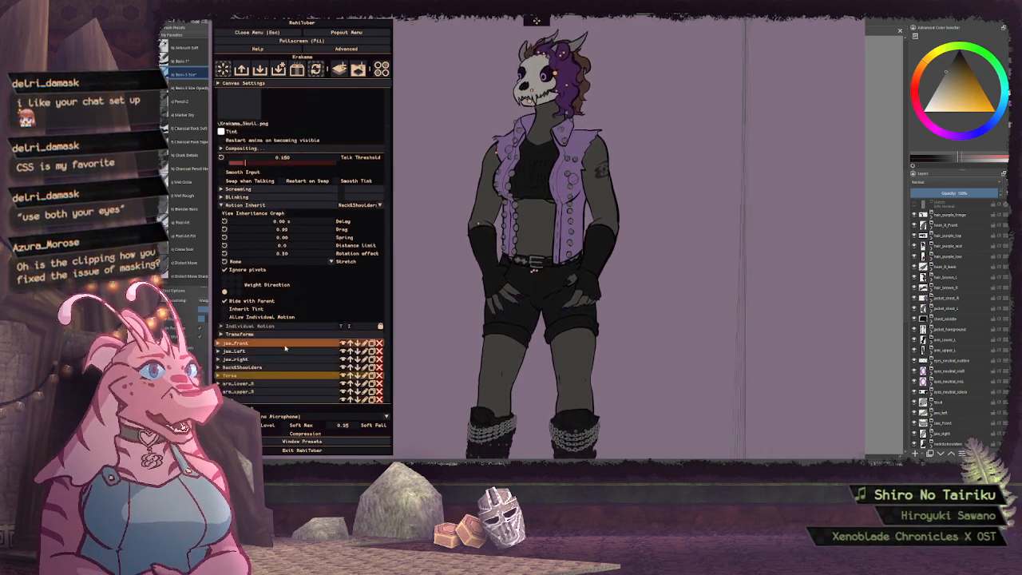
pyautogui.click(268, 336)
pyautogui.scroll(-2, 309, 286)
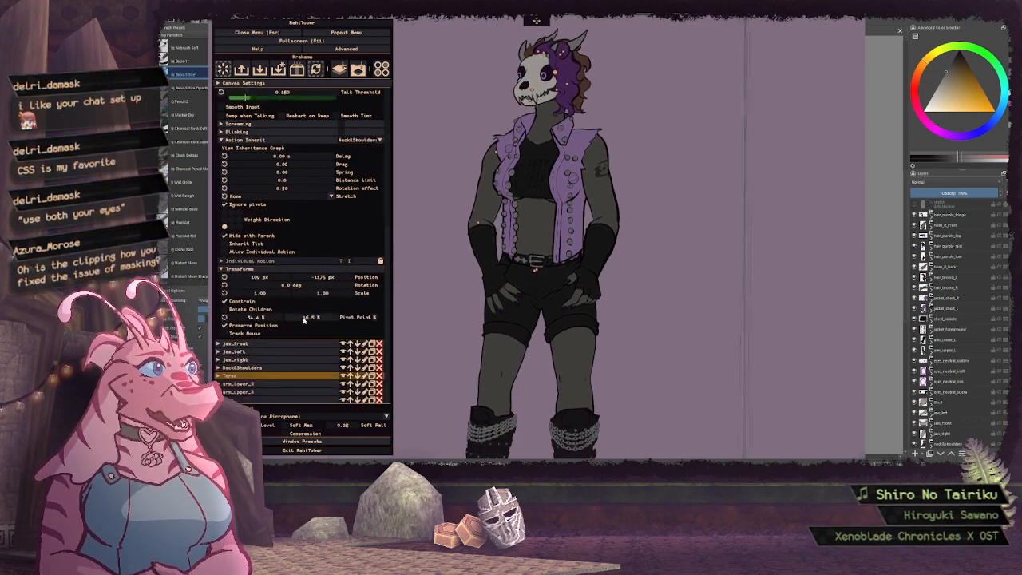
pyautogui.moveTo(303, 319); pyautogui.dragTo(416, 313)
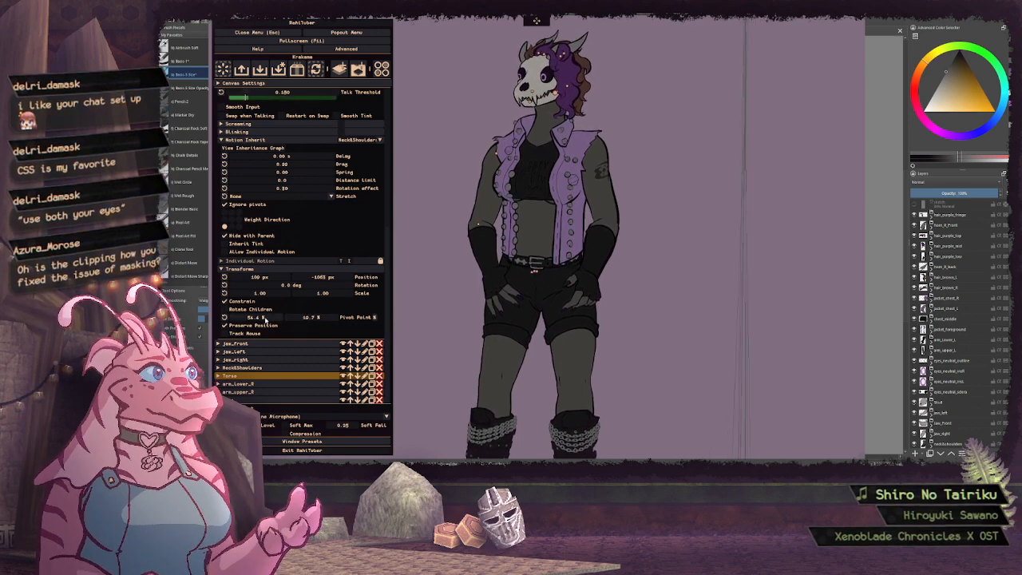
pyautogui.moveTo(265, 318); pyautogui.dragTo(226, 318)
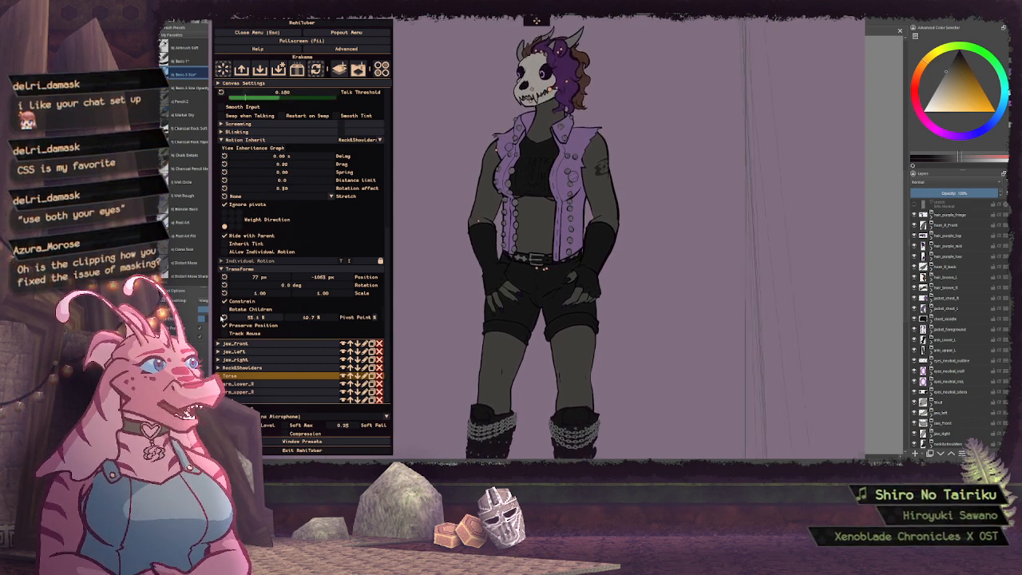
# Set the rotation effect in the skull's inherited motion to about -0.11 and collapse the layer
pyautogui.scroll(2, 340, 240)
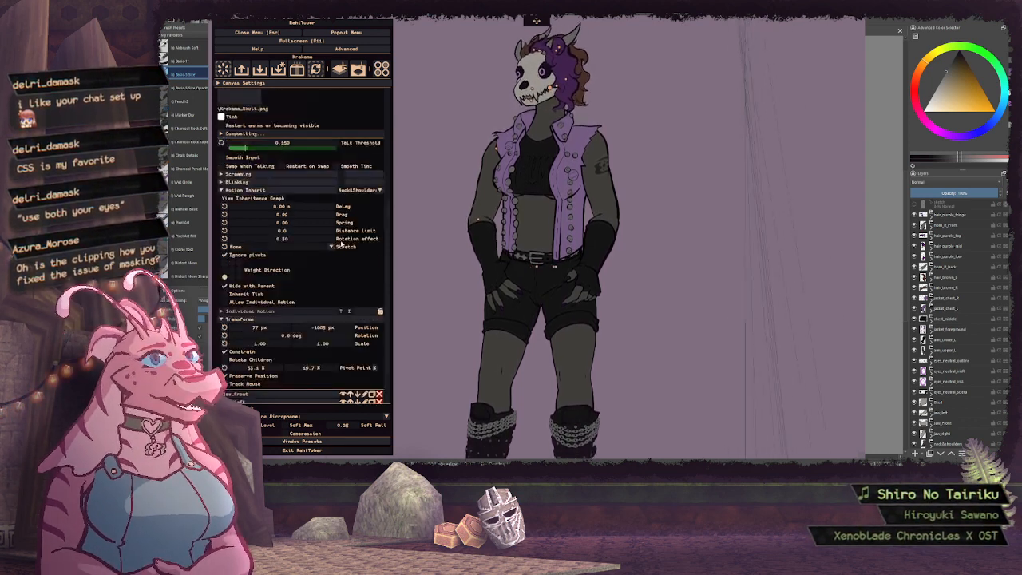
pyautogui.moveTo(292, 243); pyautogui.dragTo(142, 246)
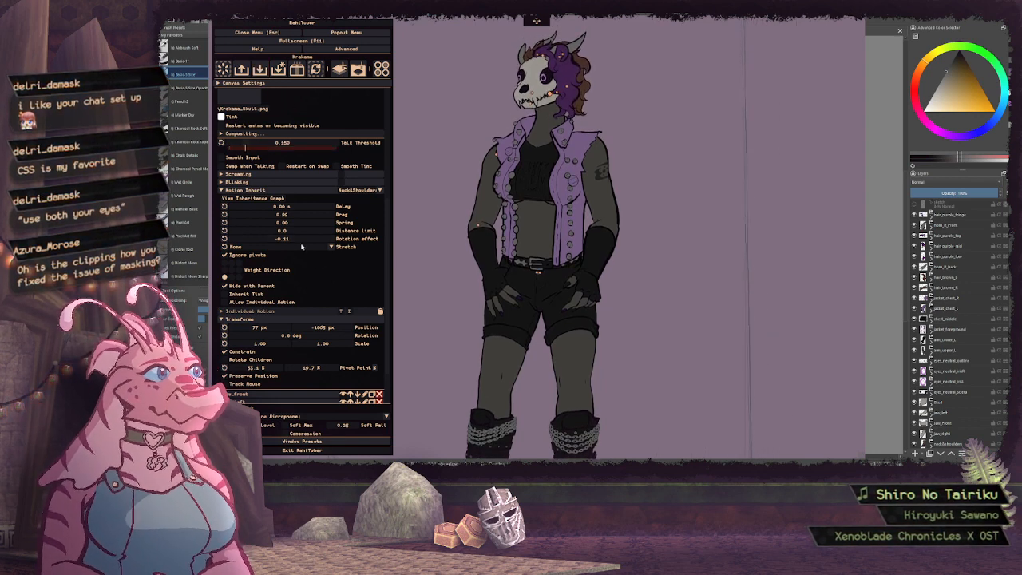
pyautogui.click(278, 192)
pyautogui.scroll(3, 281, 196)
pyautogui.click(261, 189)
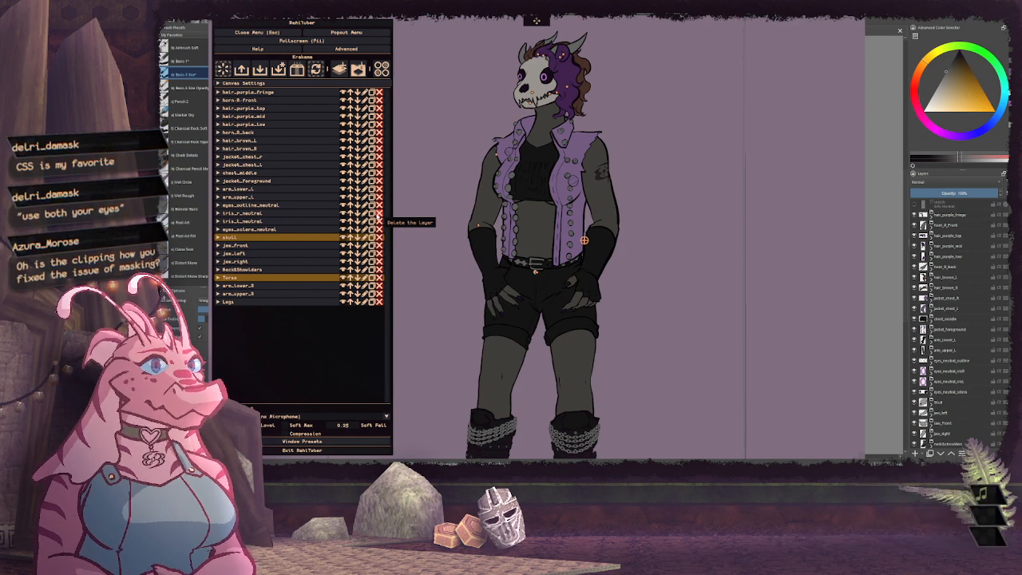
# Set the vertical pivot point of the chest_middle layer to about 31.0%, keeping the horizontal pivot at 50%
pyautogui.click(262, 175)
pyautogui.scroll(-2, 271, 240)
pyautogui.click(257, 269)
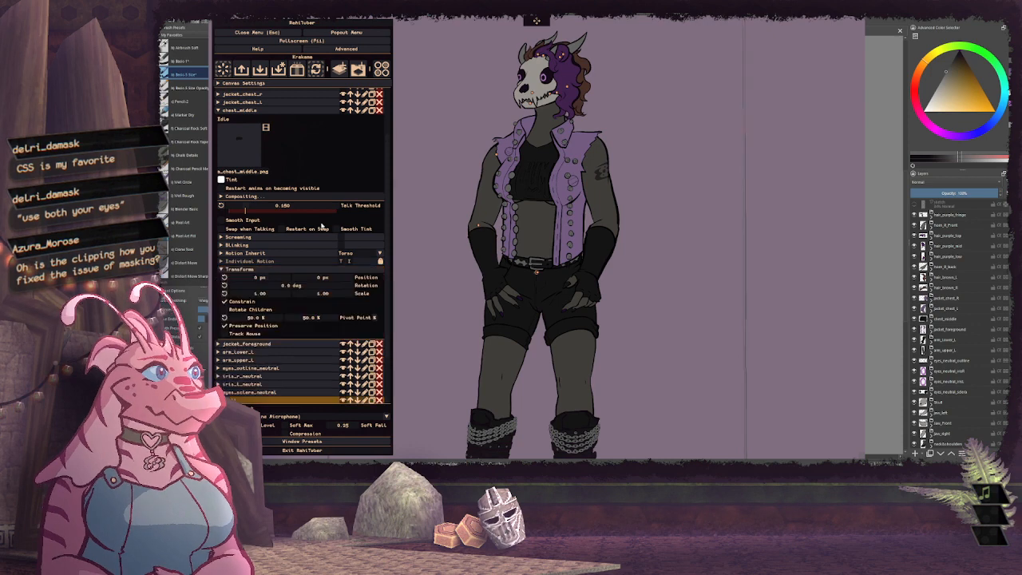
pyautogui.scroll(-2, 322, 230)
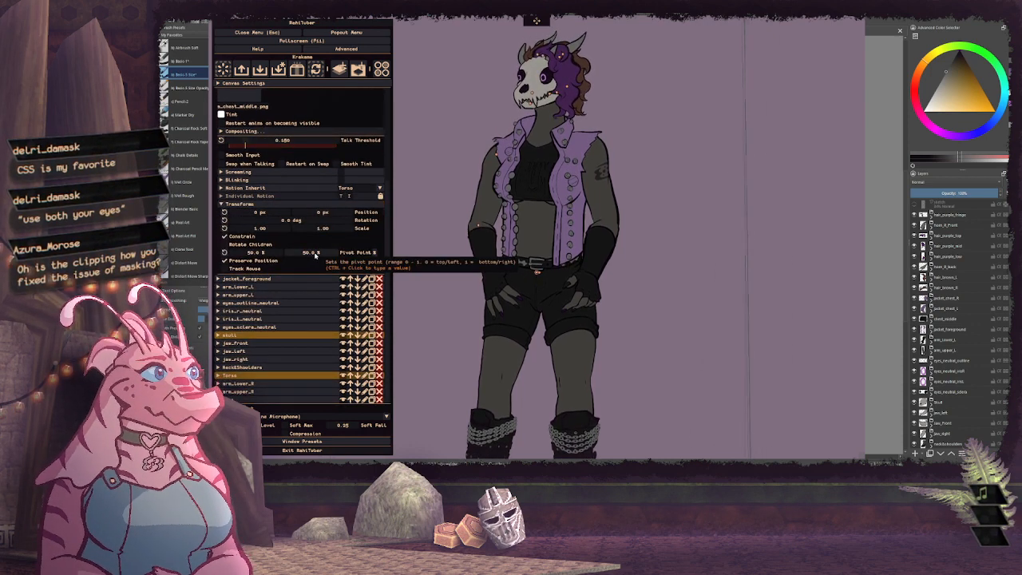
pyautogui.moveTo(315, 254); pyautogui.dragTo(267, 251)
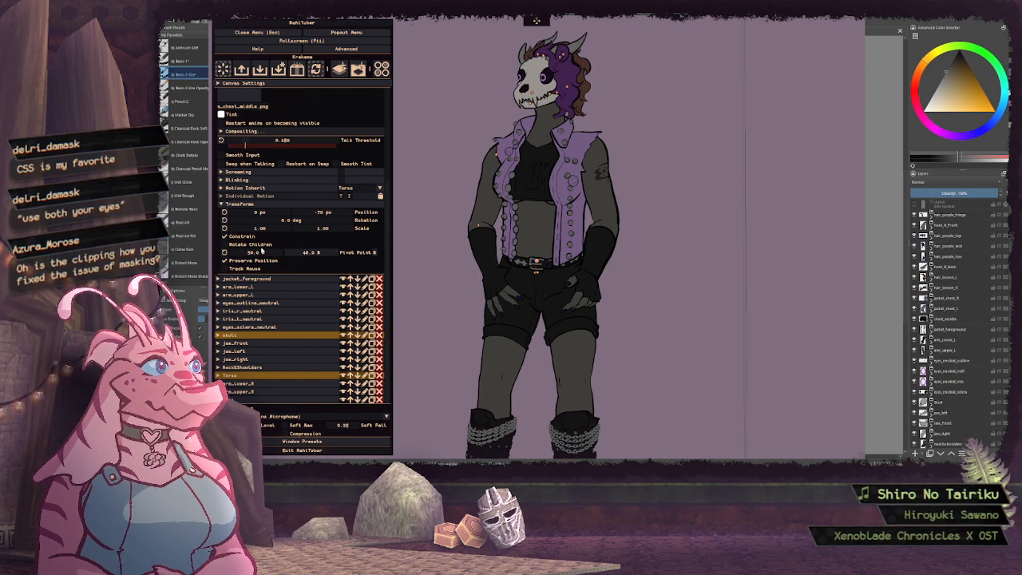
pyautogui.moveTo(185, 247); pyautogui.dragTo(226, 264)
pyautogui.click(224, 252)
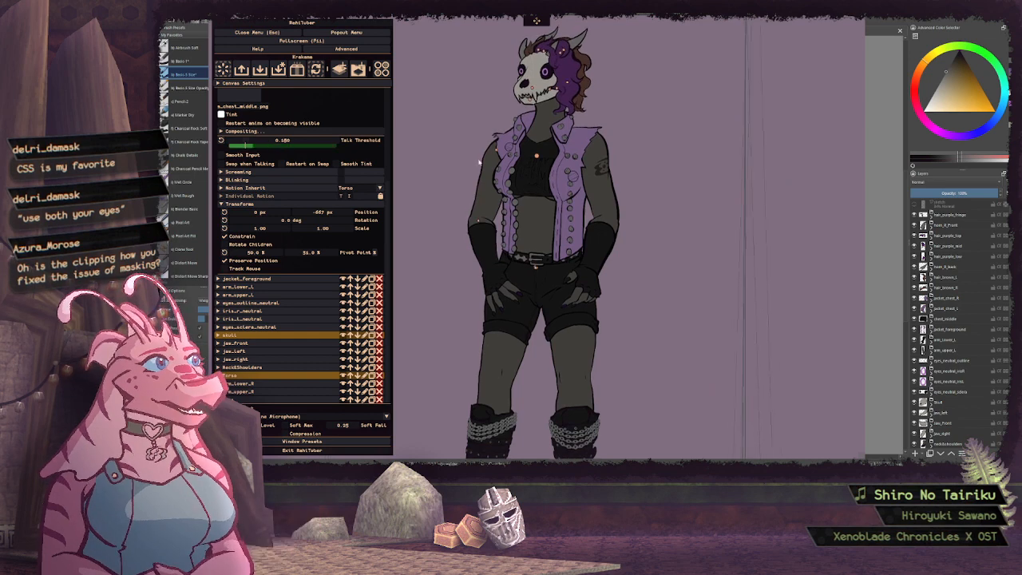
# Set chest_middle's inherited-motion distance limit to 0 and its stretch mode to Preserve Volume
pyautogui.click(283, 204)
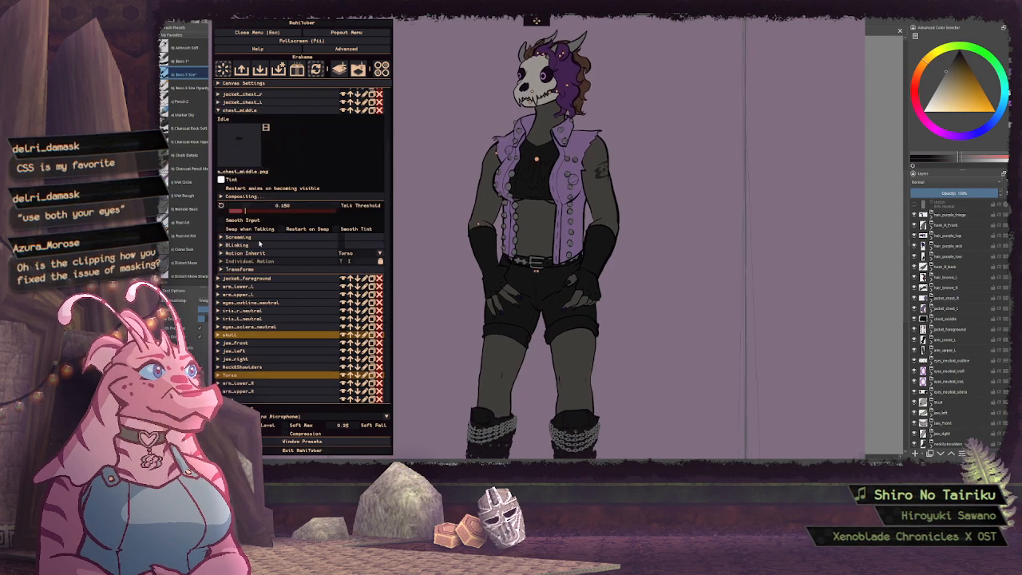
pyautogui.click(247, 202)
pyautogui.click(250, 269)
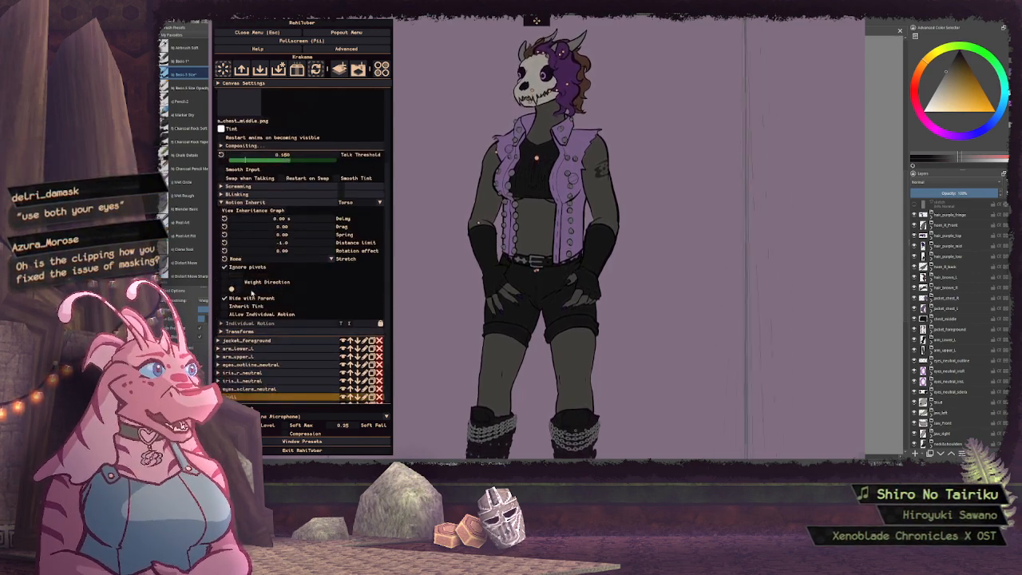
pyautogui.click(232, 242)
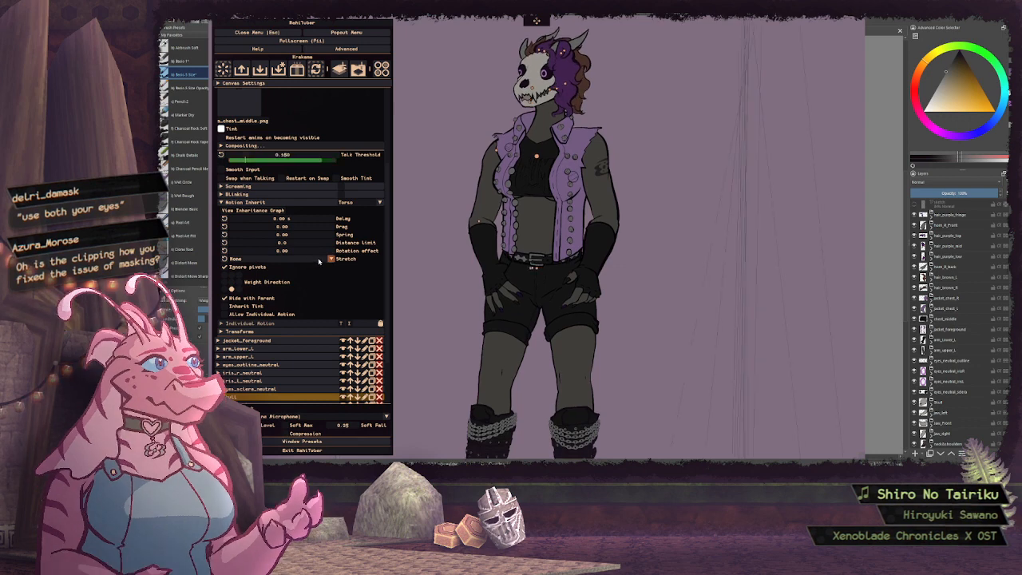
pyautogui.click(281, 259)
pyautogui.click(262, 281)
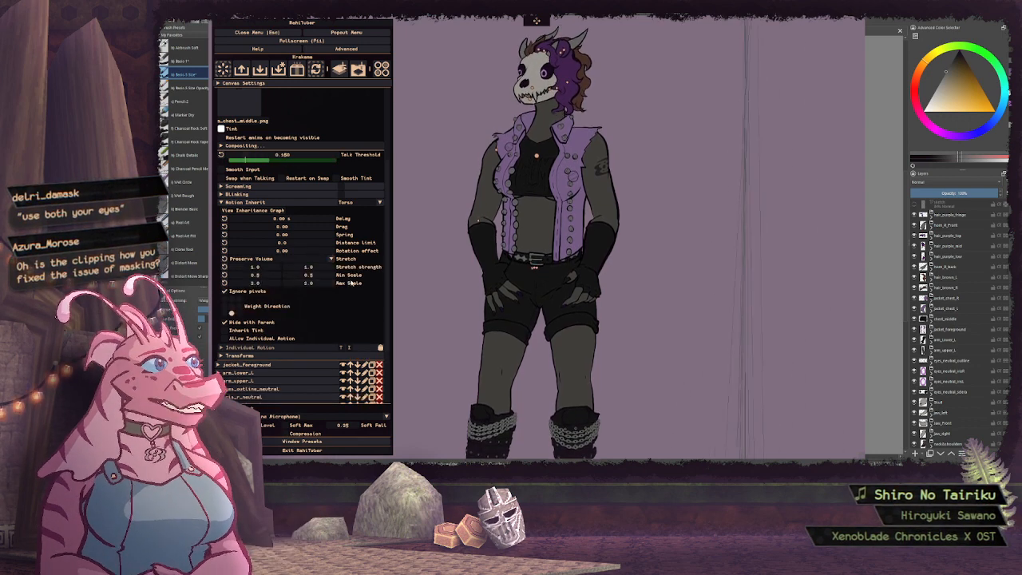
pyautogui.scroll(-1, 348, 311)
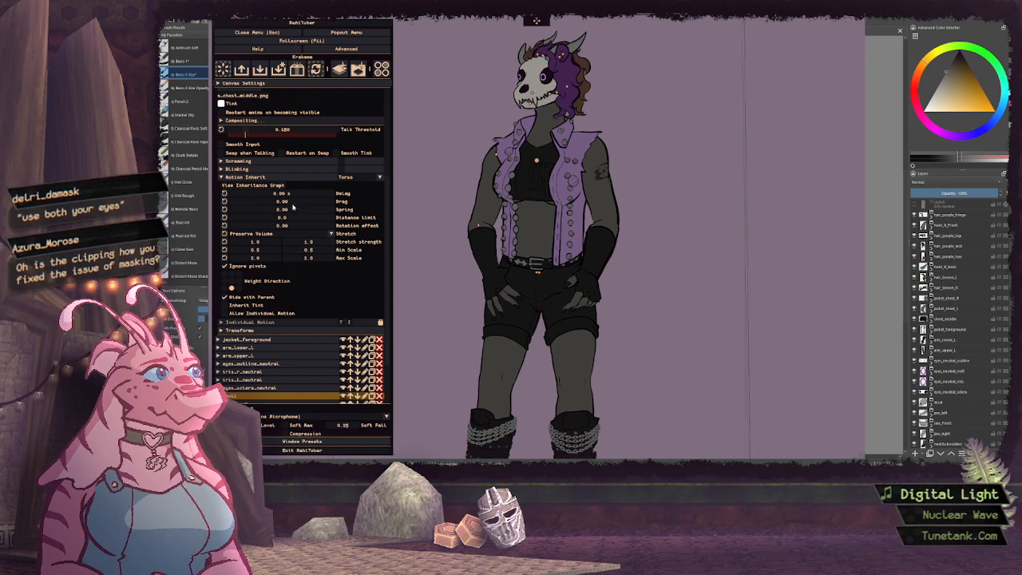
# Add drag and spring to chest_middle's inherited motion with a vertical stretch strength of 10, and collapse the layer
pyautogui.moveTo(292, 206); pyautogui.dragTo(331, 207)
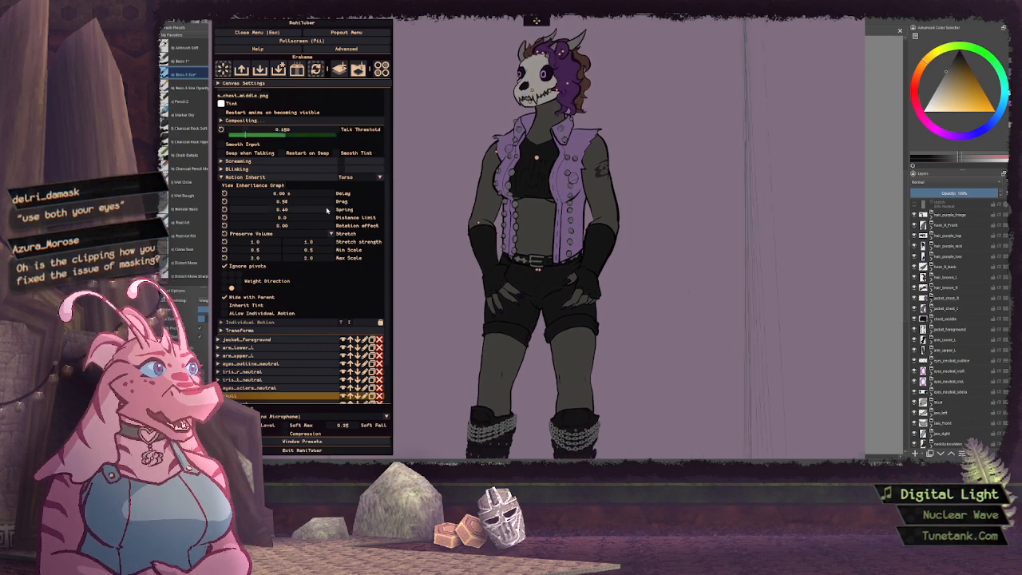
pyautogui.moveTo(321, 211)
pyautogui.mouseDown()
pyautogui.moveTo(333, 212)
pyautogui.moveTo(323, 204)
pyautogui.mouseUp()
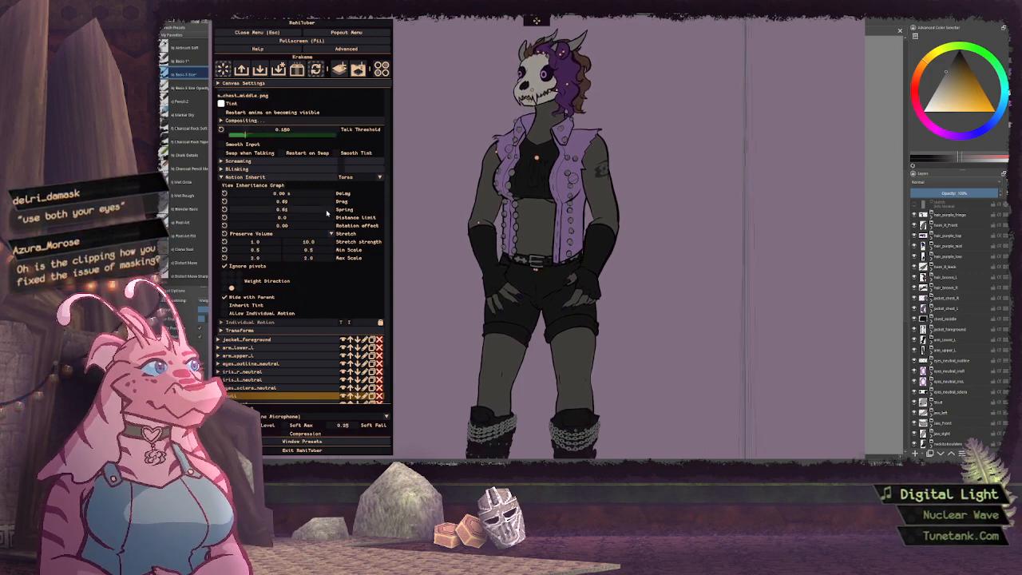
pyautogui.moveTo(327, 212); pyautogui.dragTo(330, 212)
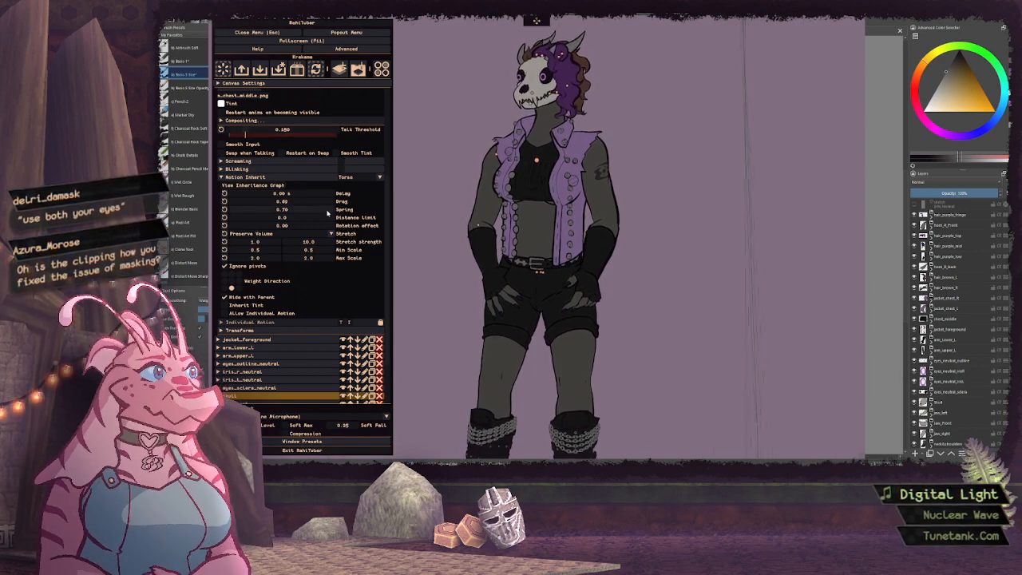
pyautogui.moveTo(327, 211); pyautogui.dragTo(326, 211)
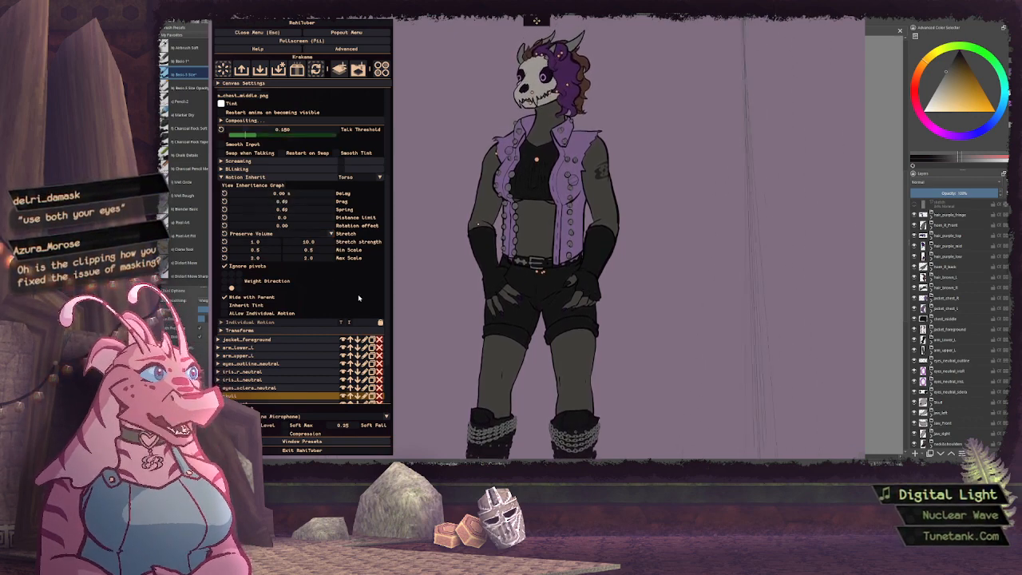
pyautogui.scroll(2, 358, 294)
pyautogui.click(319, 227)
pyautogui.scroll(3, 323, 212)
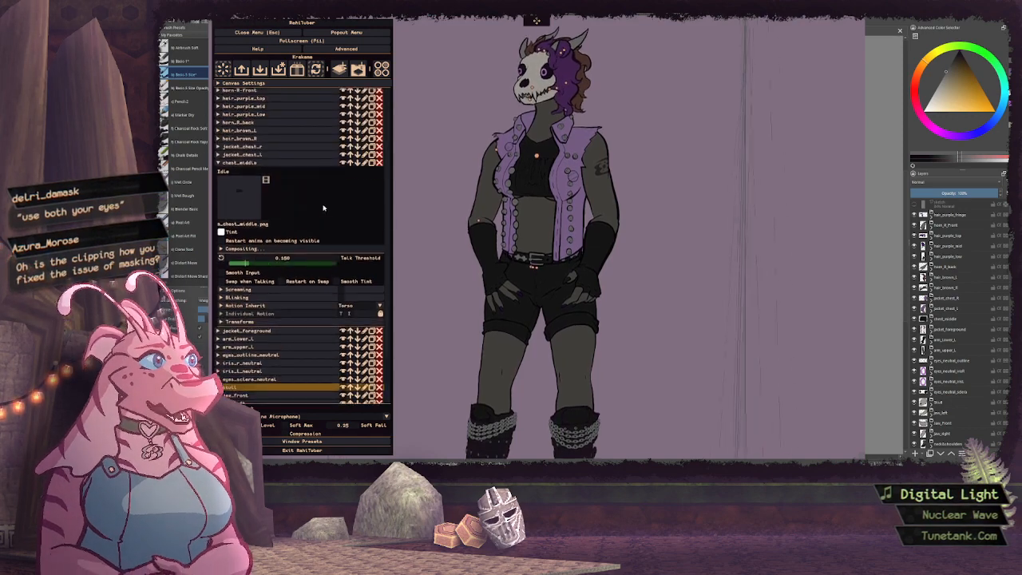
pyautogui.scroll(1, 323, 208)
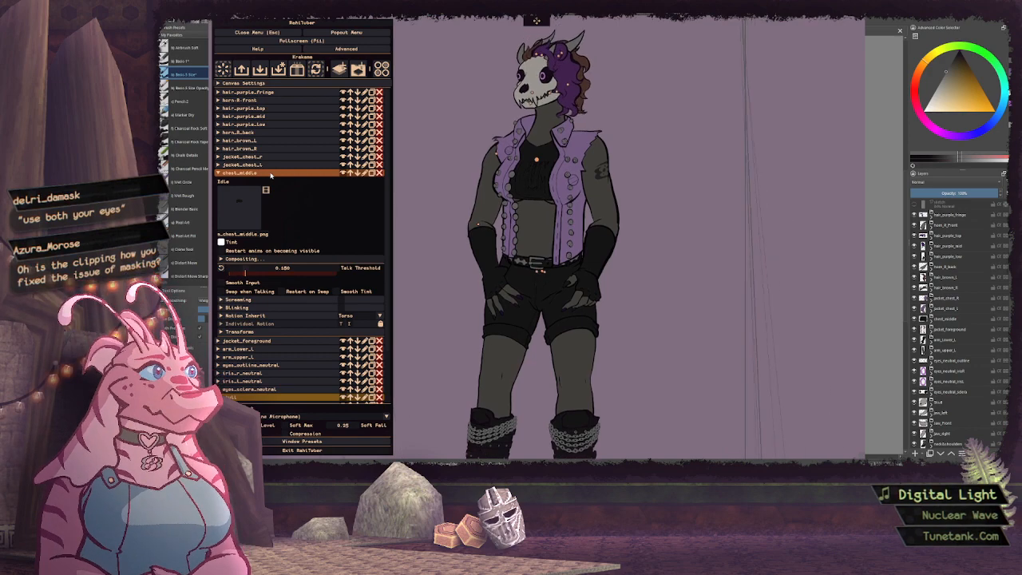
pyautogui.click(272, 174)
# Set the jacket_chest_L layer's pivot point to about 45.3% horizontally and 31.0% vertically
pyautogui.click(267, 166)
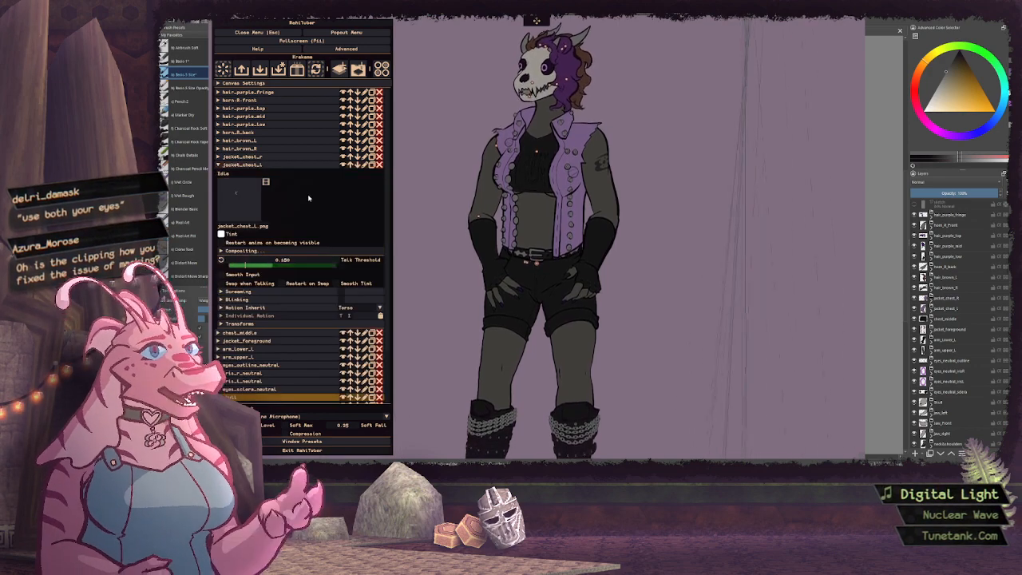
pyautogui.scroll(-5, 308, 198)
pyautogui.click(311, 271)
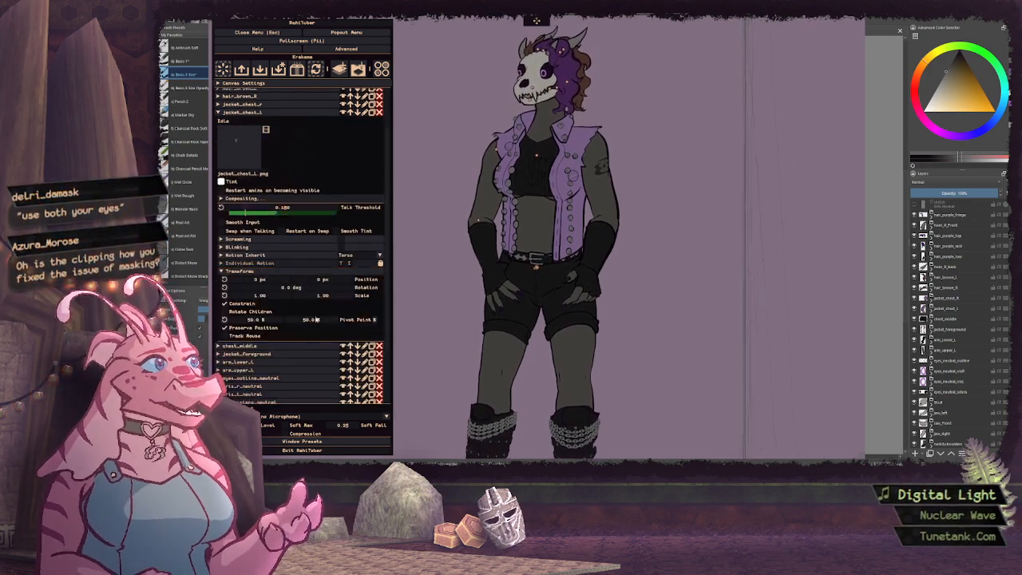
pyautogui.moveTo(316, 319); pyautogui.dragTo(301, 322)
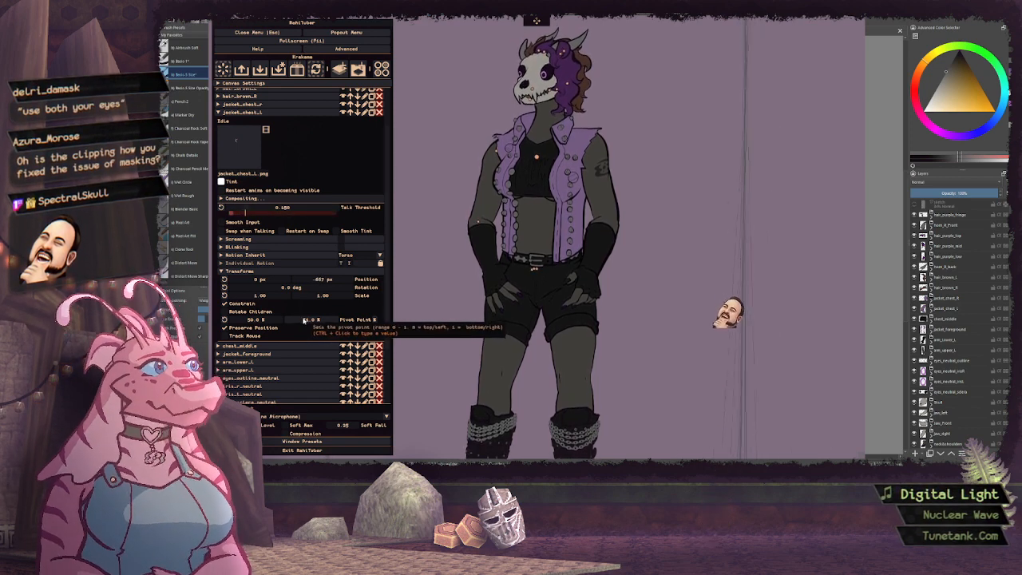
pyautogui.moveTo(256, 320)
pyautogui.mouseDown()
pyautogui.moveTo(269, 320)
pyautogui.moveTo(251, 320)
pyautogui.mouseUp()
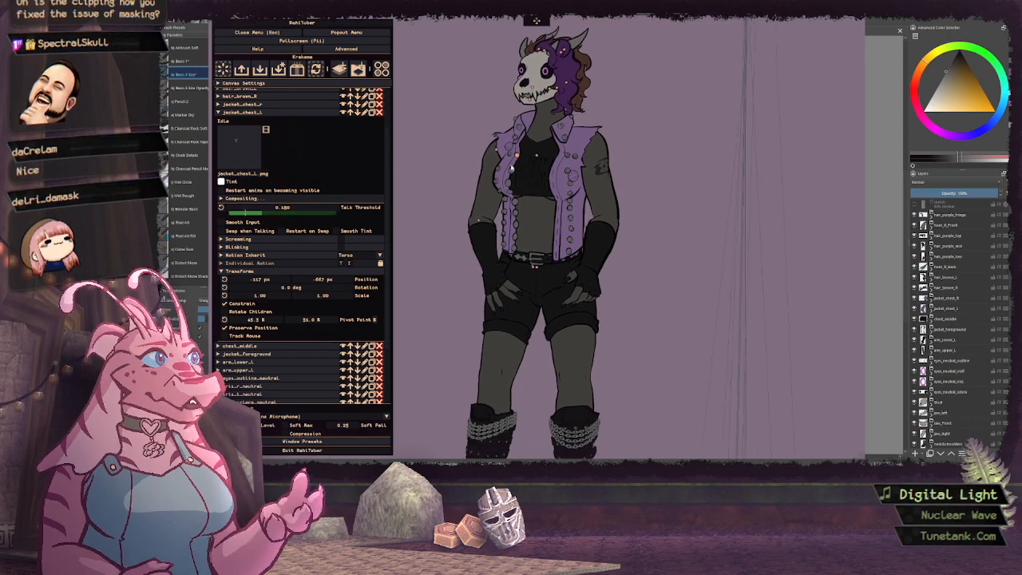
# Add equal drag and spring values to the inherited motion of jacket_chest_L
pyautogui.click(286, 254)
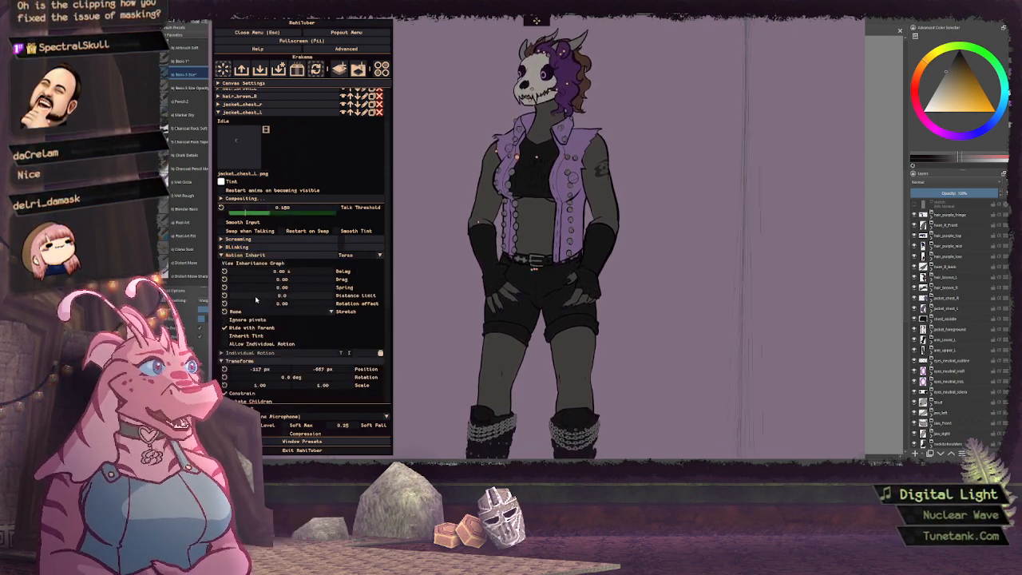
pyautogui.keyDown('ctrl'); pyautogui.click(312, 279); pyautogui.keyUp('ctrl')
pyautogui.write('0.')
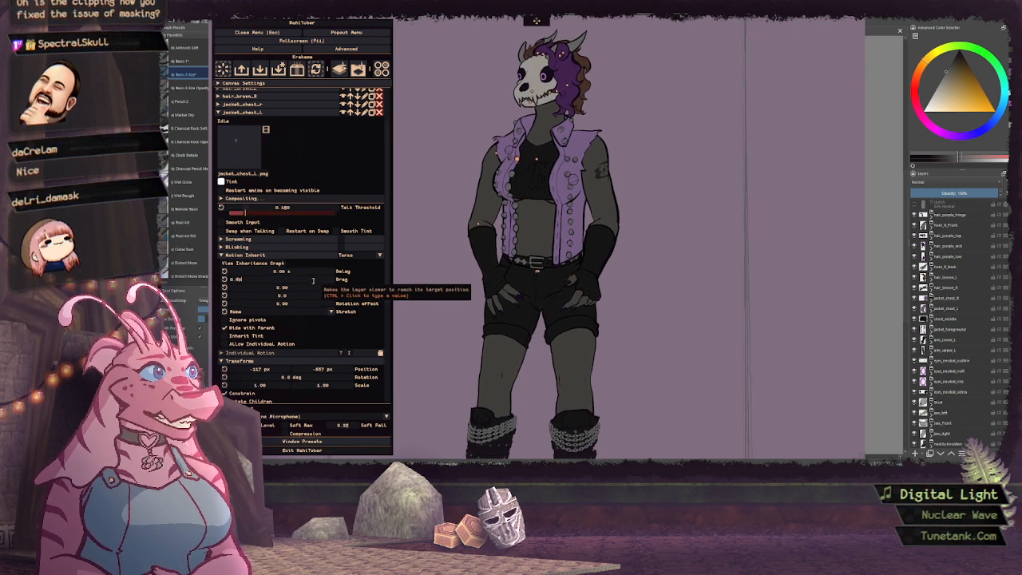
pyautogui.write('05')
pyautogui.press('Tab')
pyautogui.write('0.0')
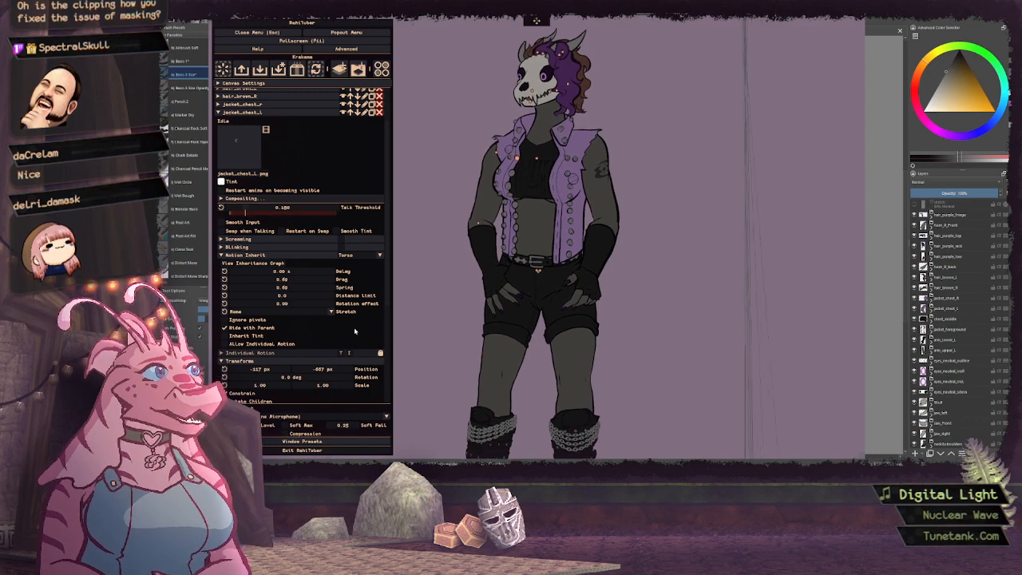
# Set jacket_chest_L's stretch mode to Preserve Volume with a vertical stretch strength of 10
pyautogui.click(288, 312)
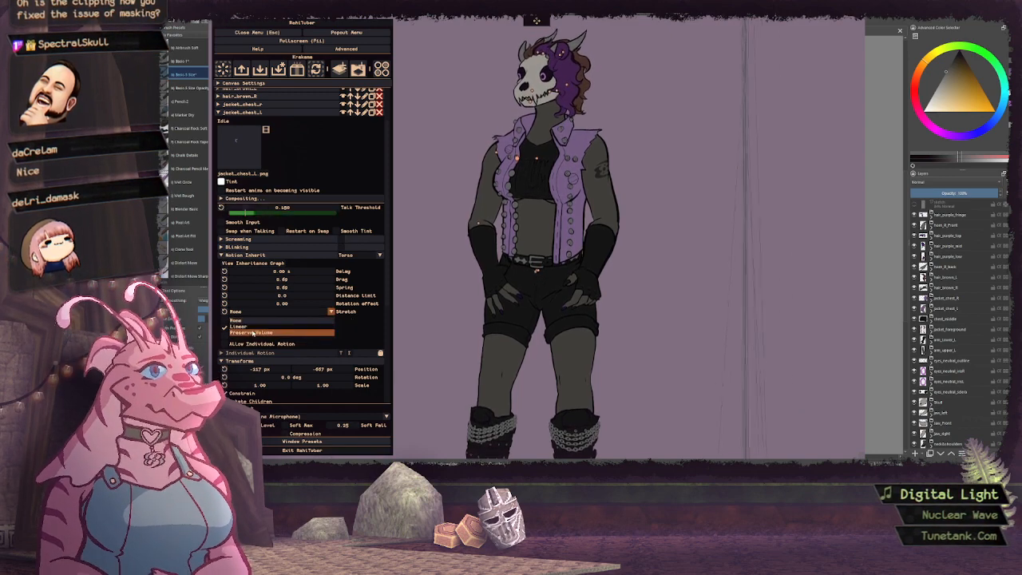
pyautogui.click(316, 331)
pyautogui.scroll(-1, 333, 325)
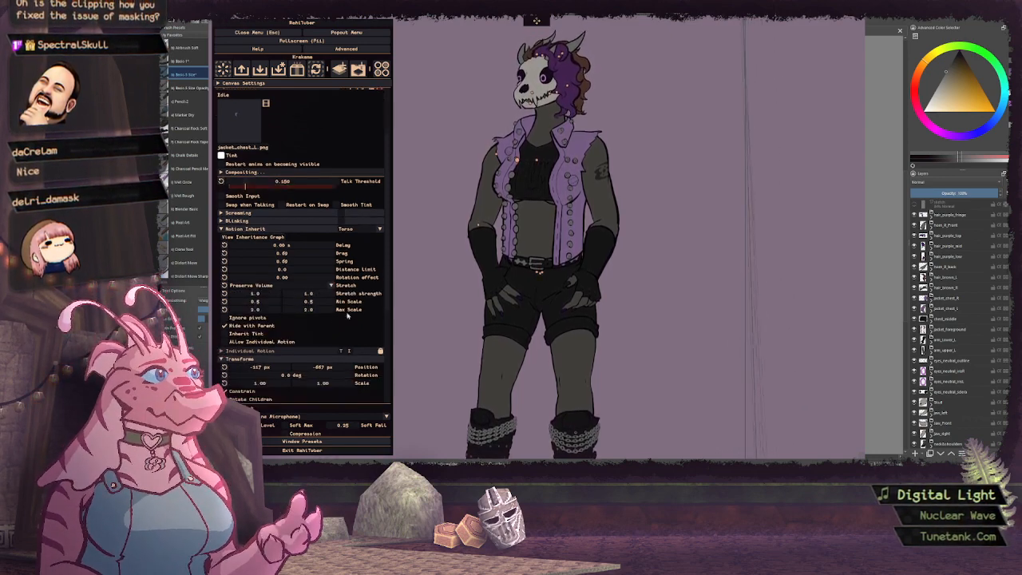
pyautogui.doubleClick(321, 295)
pyautogui.write('10')
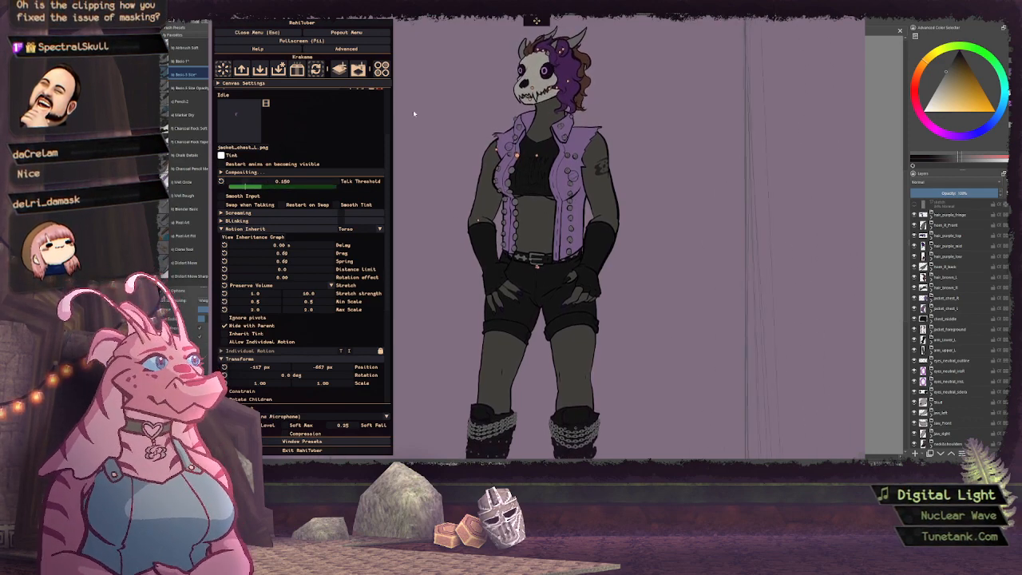
# Enlarge the canvas scale to about 1.20 and shift its vertical position to frame the avatar's chest
pyautogui.click(335, 84)
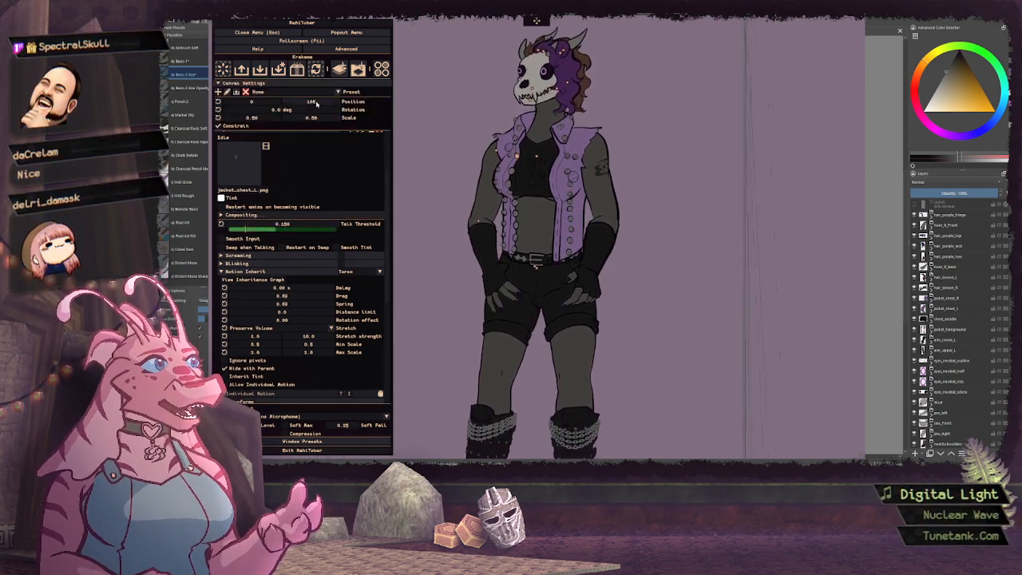
pyautogui.scroll(7, 317, 118)
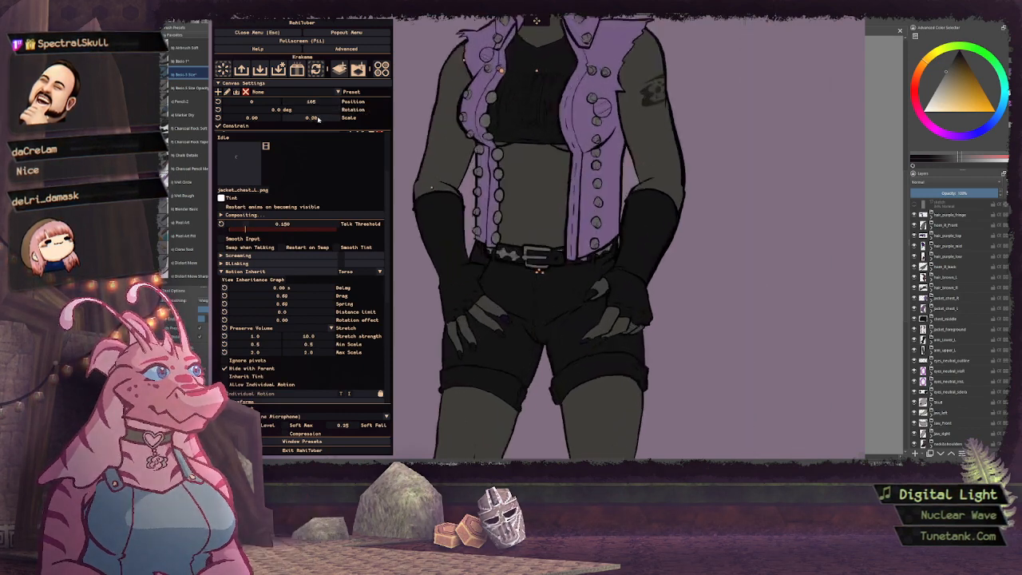
pyautogui.scroll(4, 321, 105)
pyautogui.scroll(10, 321, 106)
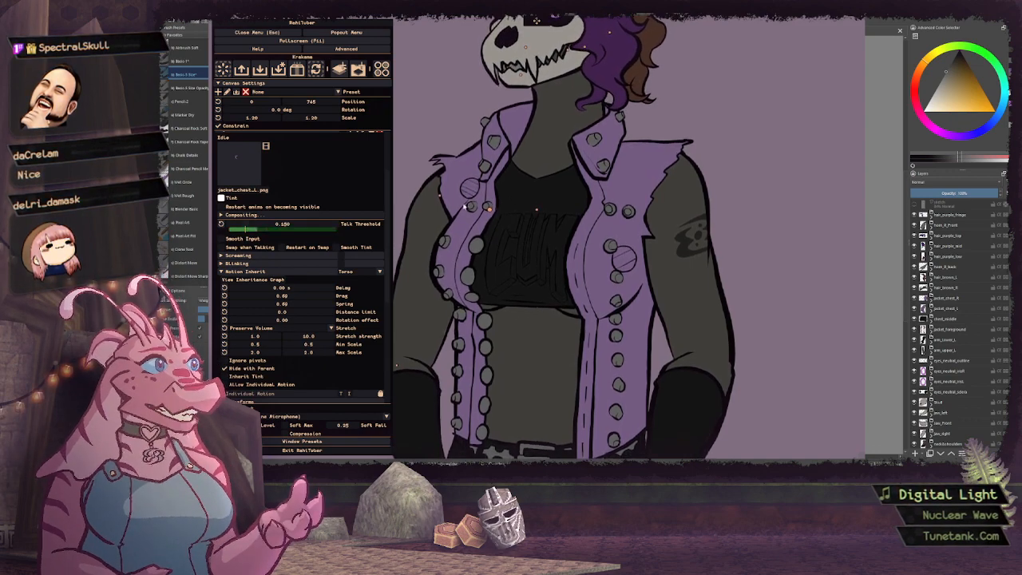
# Set the jacket_chest_r layer's pivot point to about 55.7% horizontally and 31.0% vertically
pyautogui.scroll(2, 275, 192)
pyautogui.click(254, 181)
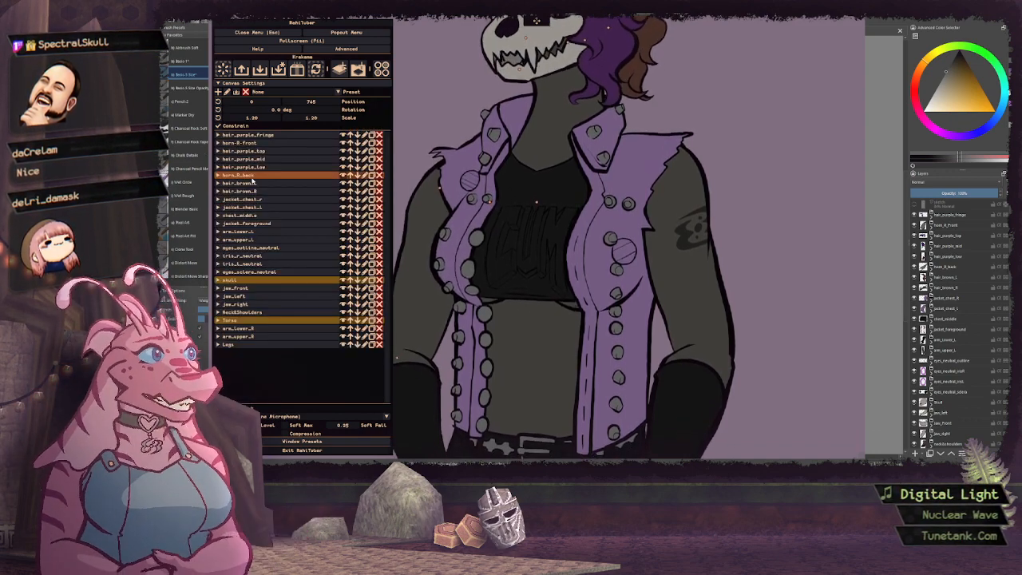
pyautogui.click(254, 200)
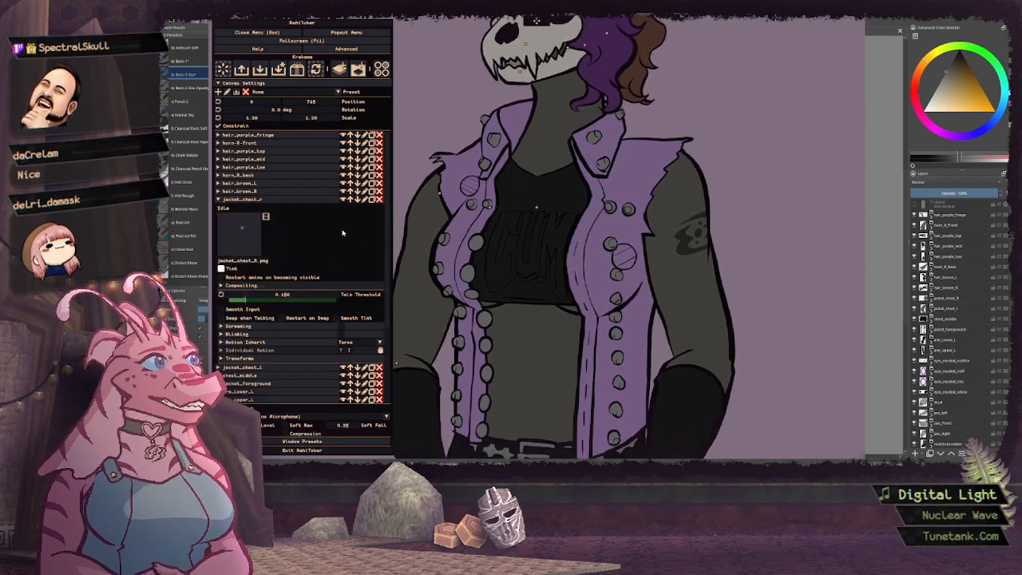
pyautogui.scroll(-2, 319, 256)
pyautogui.click(270, 306)
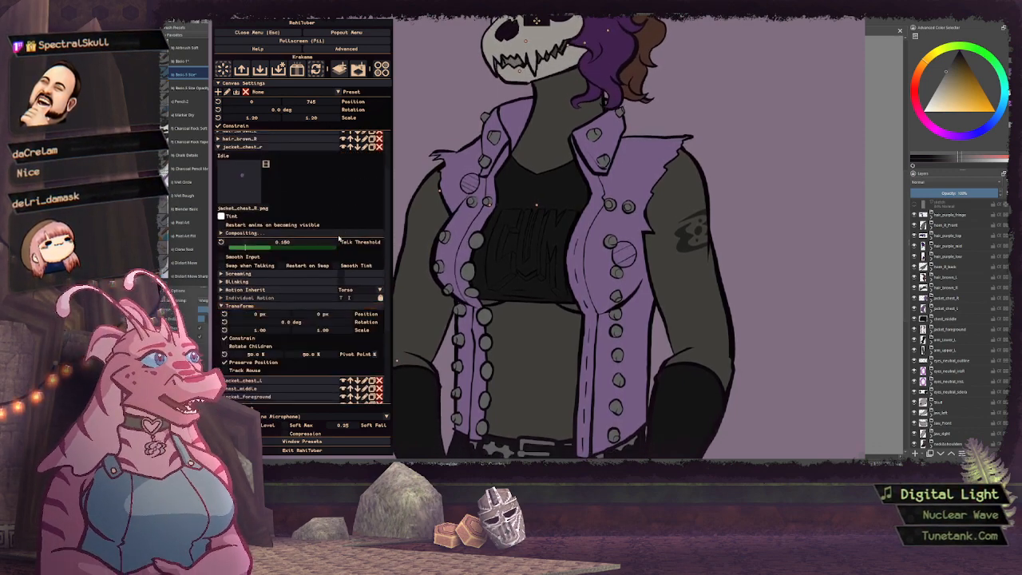
pyautogui.scroll(-2, 311, 297)
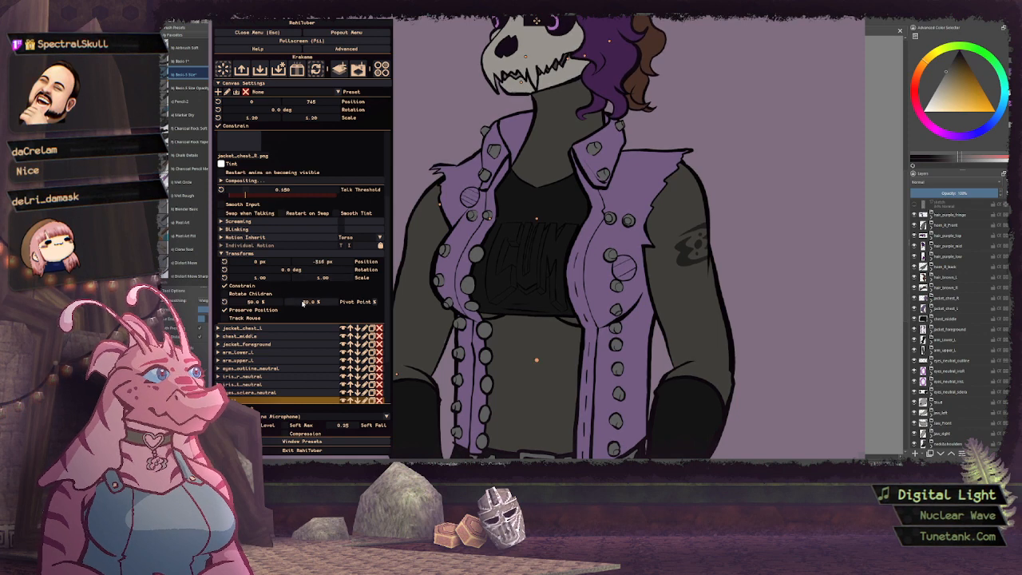
pyautogui.moveTo(303, 303); pyautogui.dragTo(460, 303)
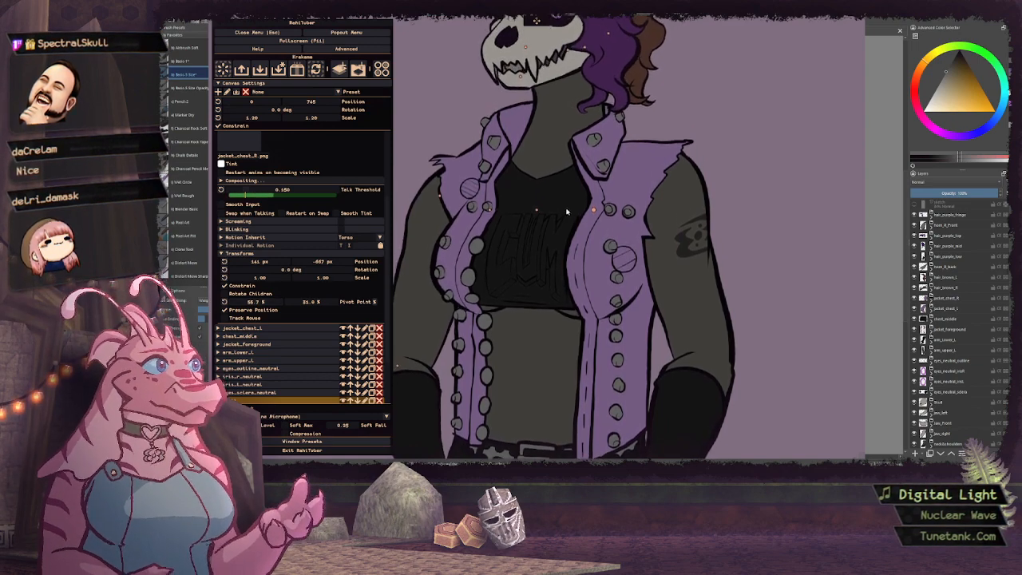
# Give jacket_chest_r's inherited motion matching drag and spring values and a distance limit of 0
pyautogui.click(276, 237)
pyautogui.doubleClick(305, 261)
pyautogui.write('0.4')
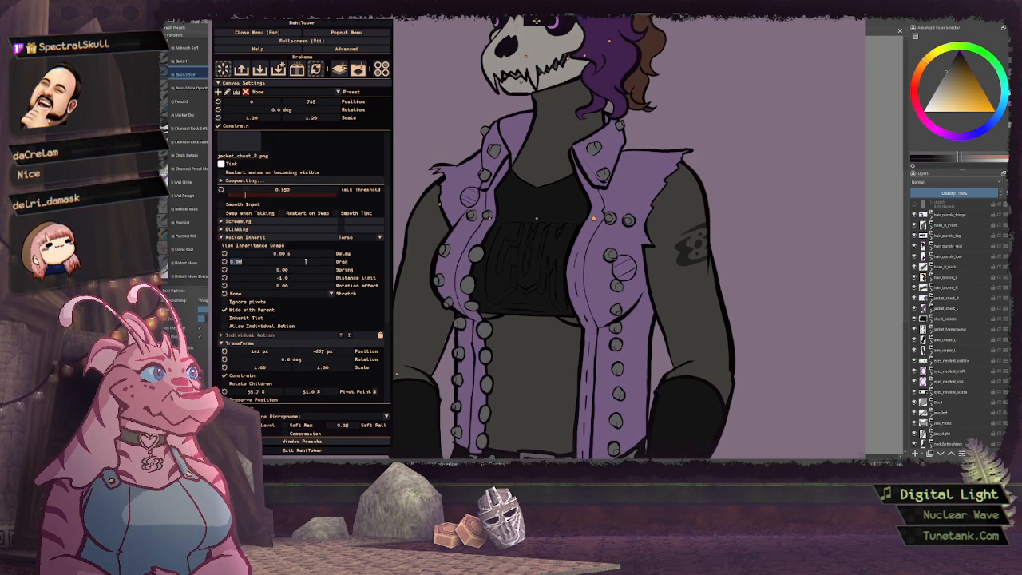
pyautogui.keyDown('ctrl'); pyautogui.click(298, 270); pyautogui.keyUp('ctrl')
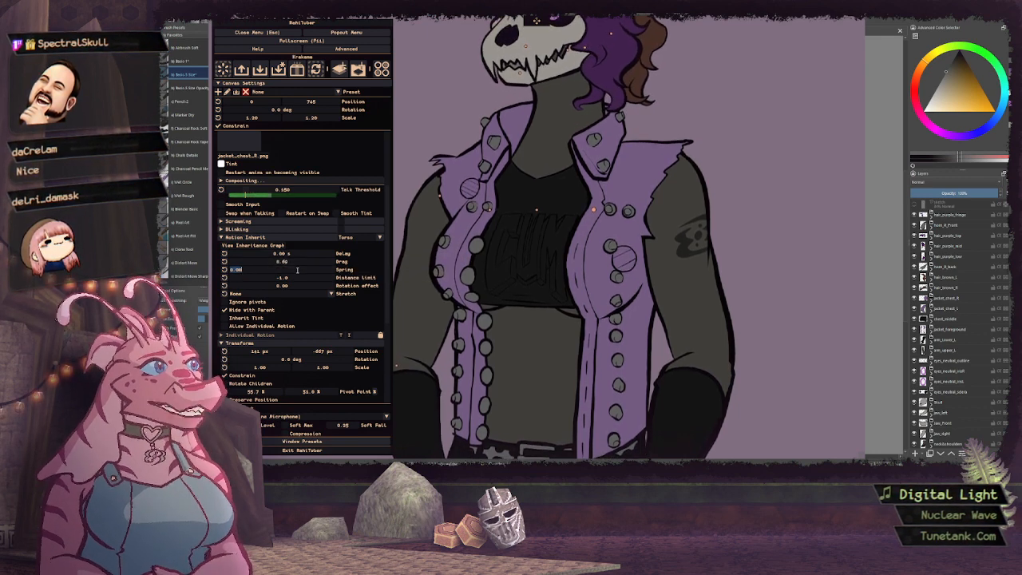
pyautogui.write('0.69')
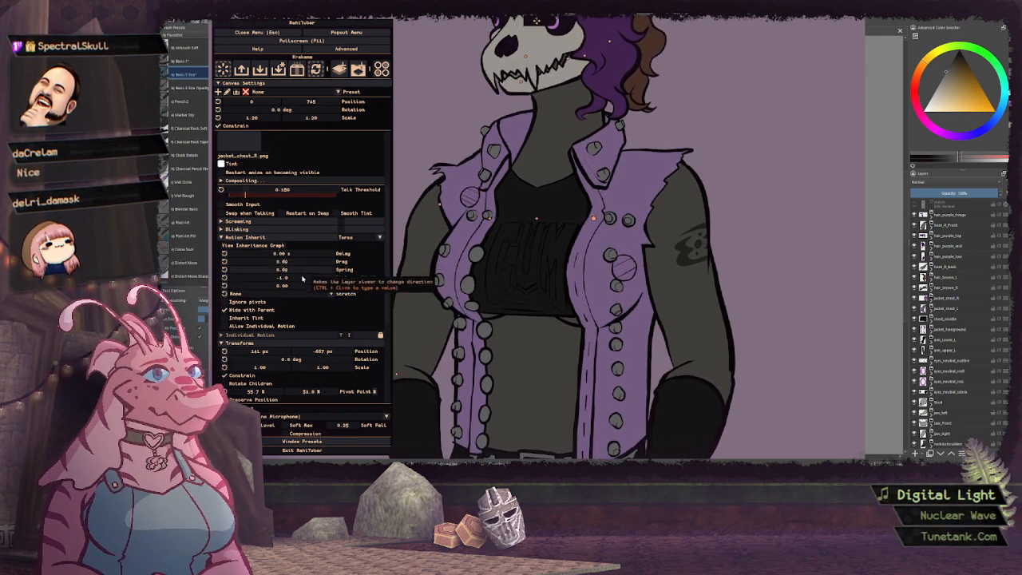
pyautogui.moveTo(305, 279); pyautogui.dragTo(313, 280)
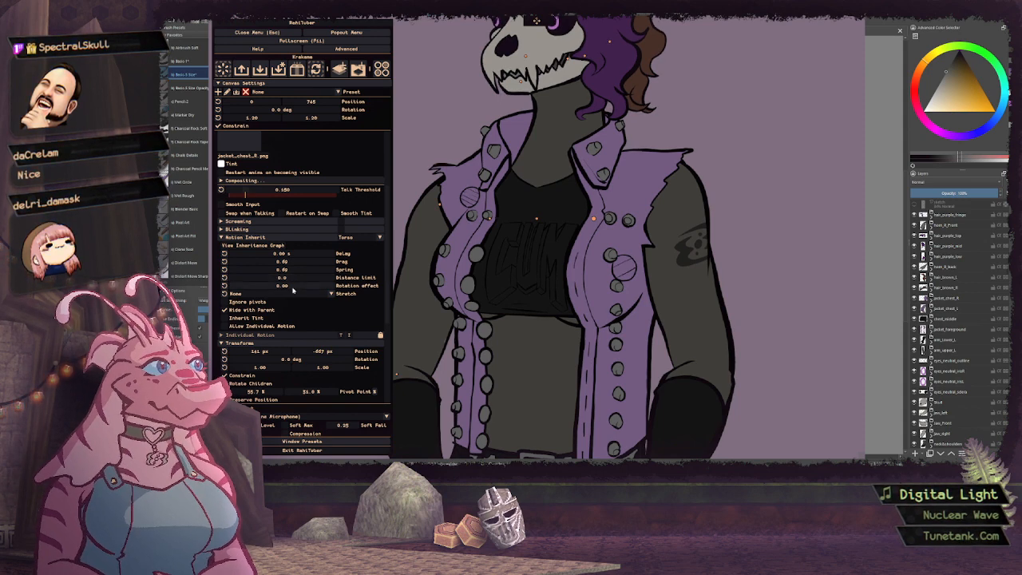
# Set jacket_chest_r's stretch mode to Preserve Volume with a vertical stretch strength of 10
pyautogui.click(293, 292)
pyautogui.click(276, 310)
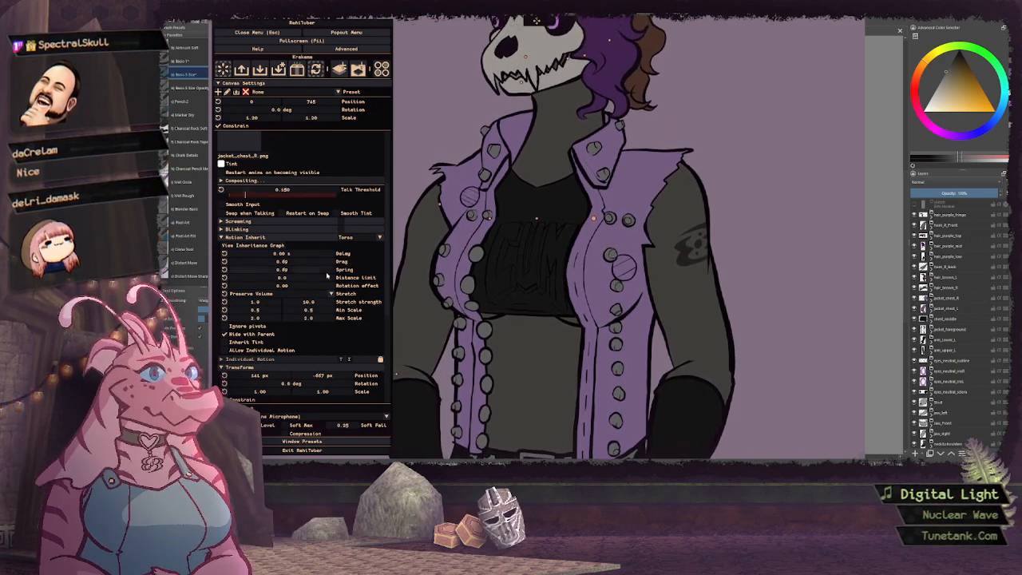
pyautogui.click(278, 244)
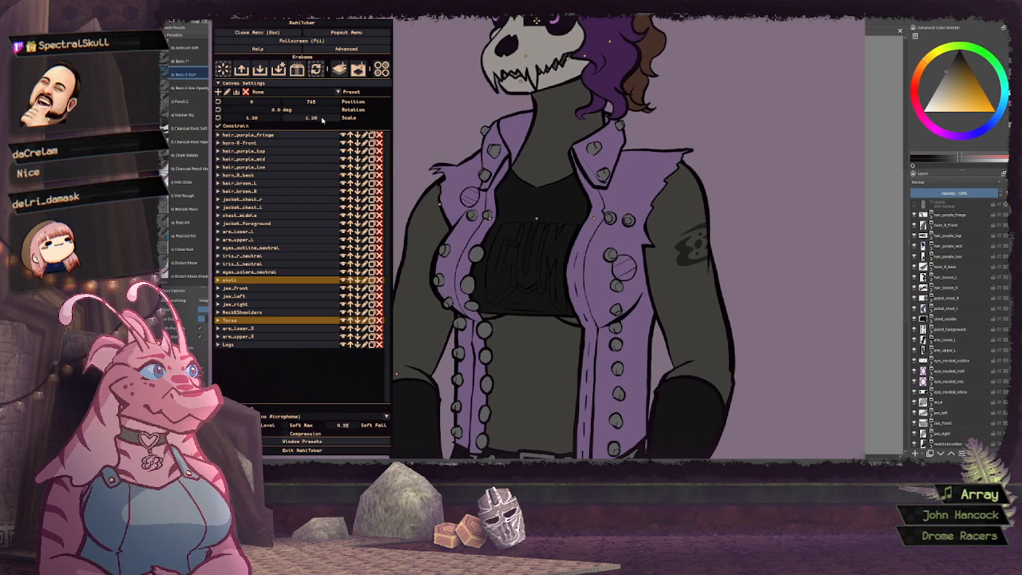
# Reduce the canvas scale to about 0.48 and its vertical position to about 65 to frame the whole avatar
pyautogui.moveTo(321, 118); pyautogui.dragTo(304, 108)
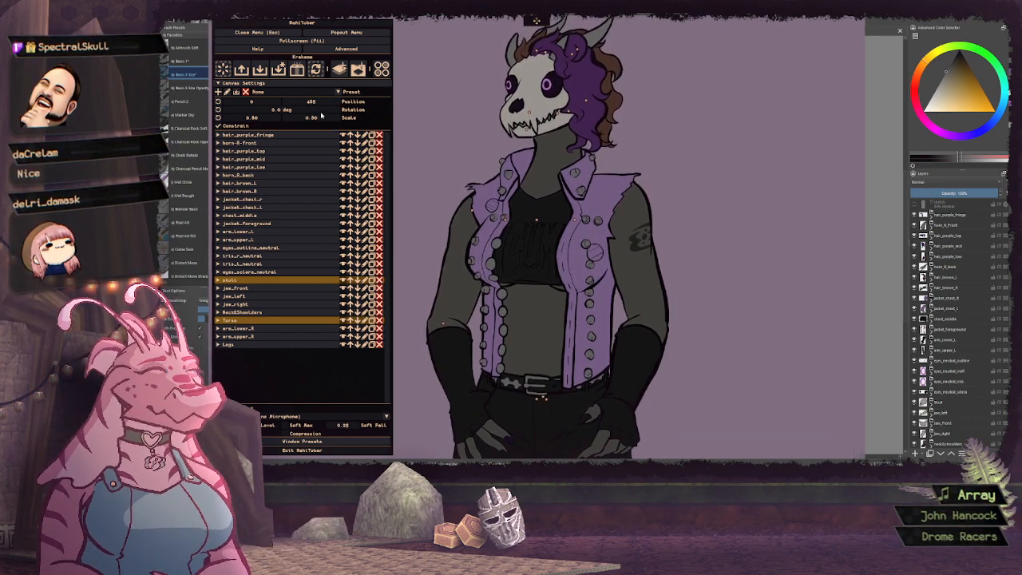
pyautogui.scroll(-4, 322, 120)
pyautogui.scroll(3, 320, 120)
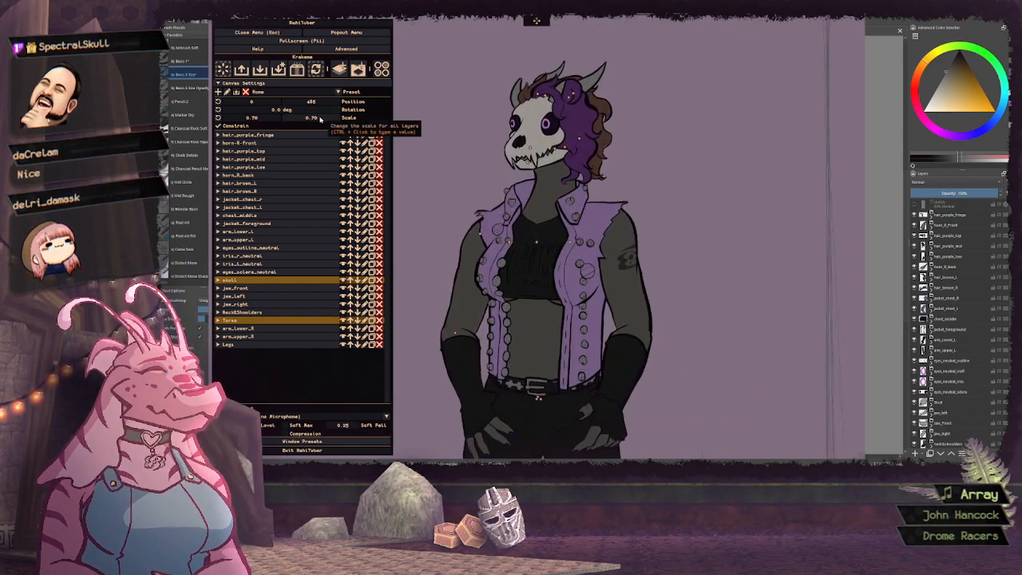
pyautogui.scroll(-1, 321, 118)
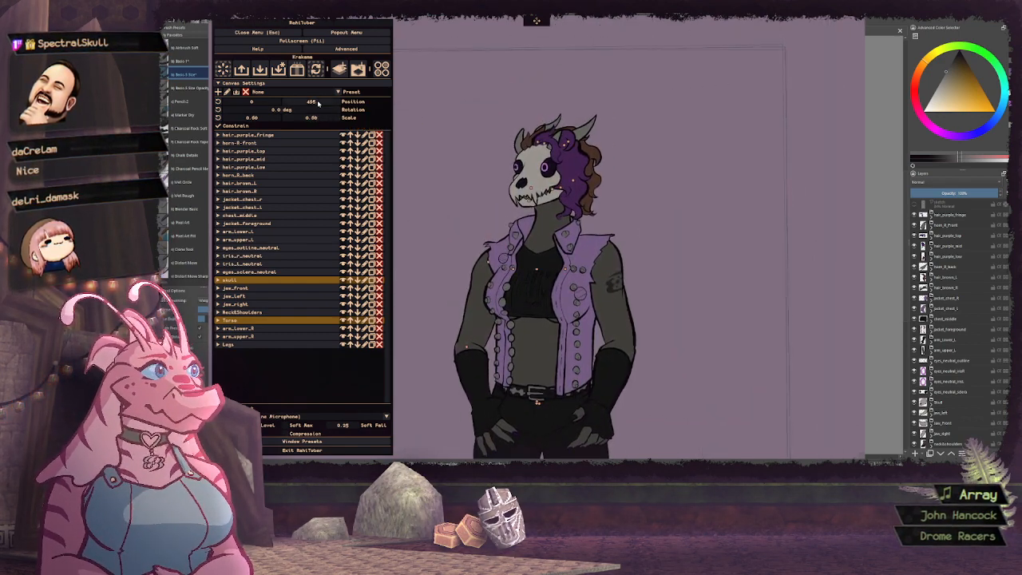
pyautogui.moveTo(315, 103); pyautogui.dragTo(229, 119)
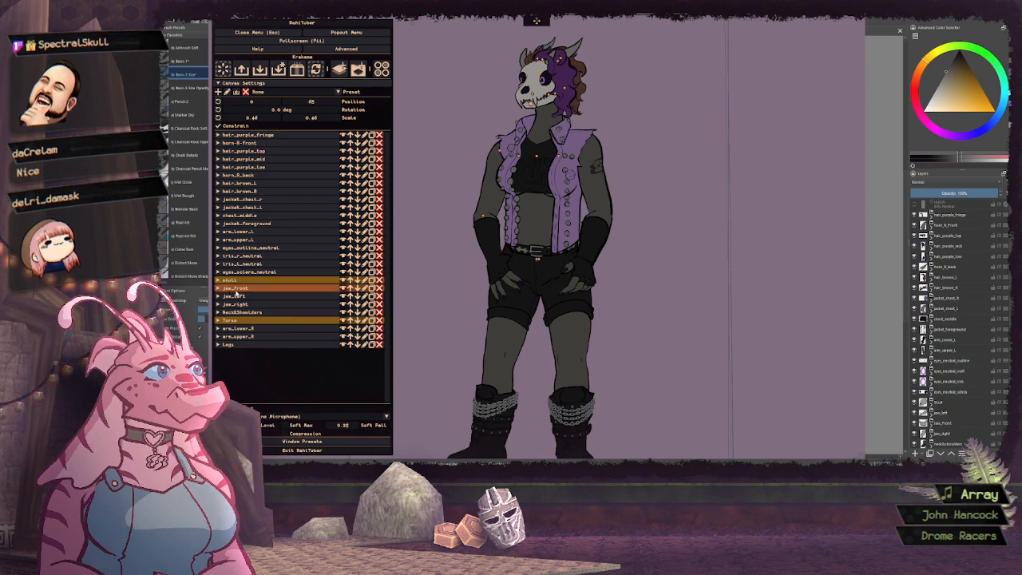
# Move the Torso layer's pivot point slightly up to about 49% vertically, keeping it centred horizontally
pyautogui.click(241, 320)
pyautogui.scroll(-4, 319, 281)
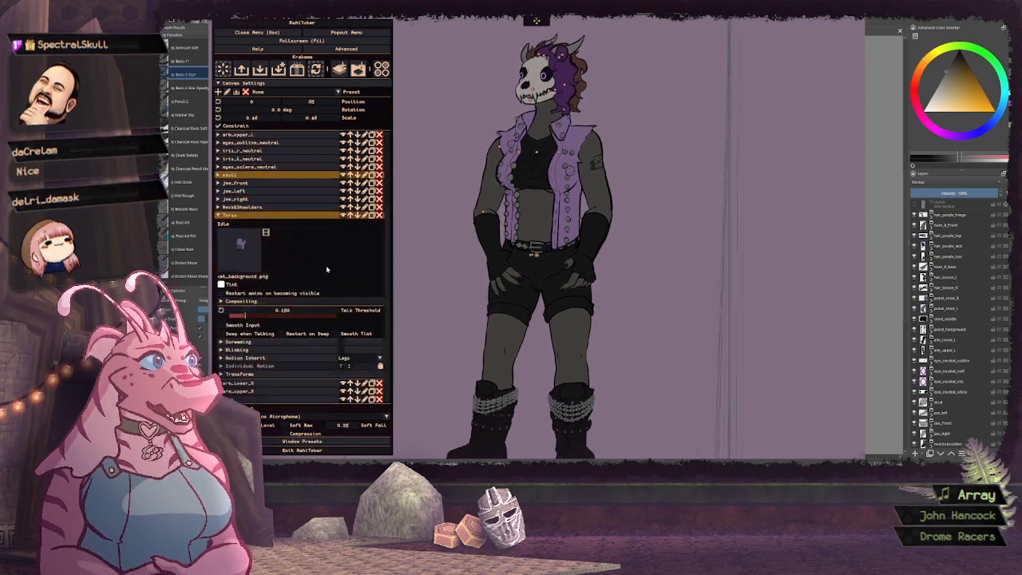
pyautogui.click(359, 374)
pyautogui.scroll(-2, 365, 293)
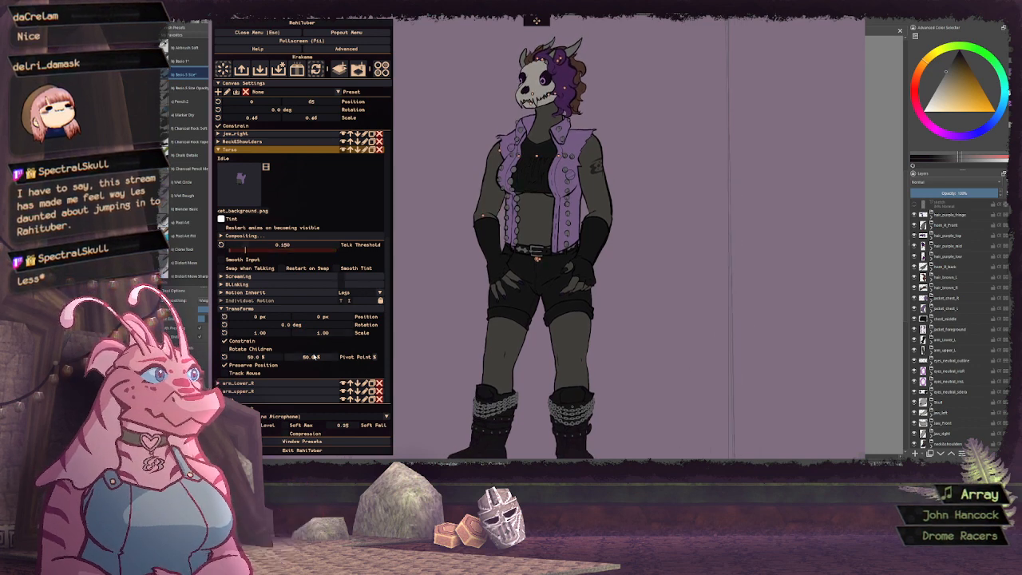
pyautogui.moveTo(314, 359); pyautogui.dragTo(314, 358)
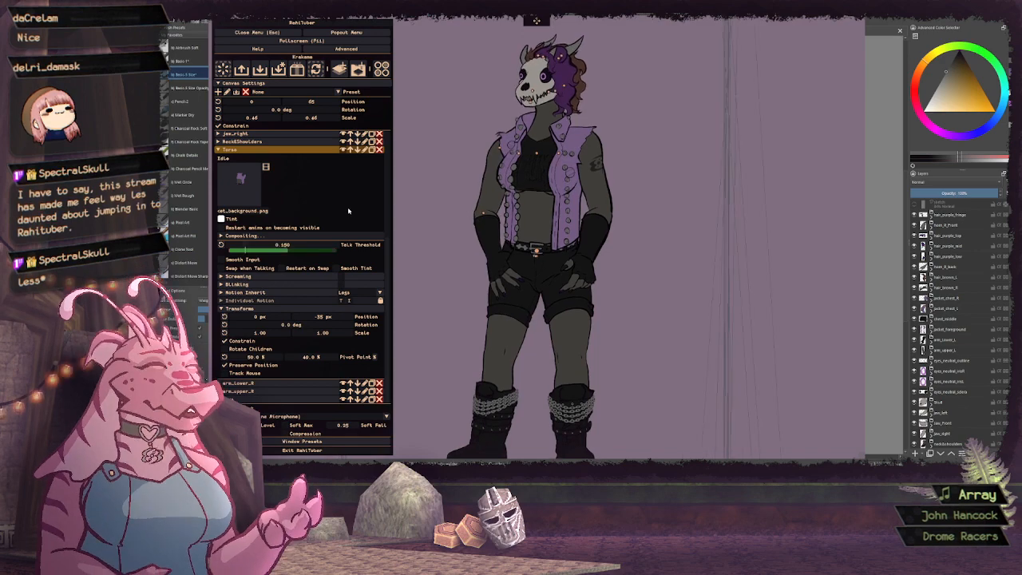
# Set the Torso layer's inherited-motion distance limit to 0 and its stretch mode to Linear
pyautogui.click(248, 293)
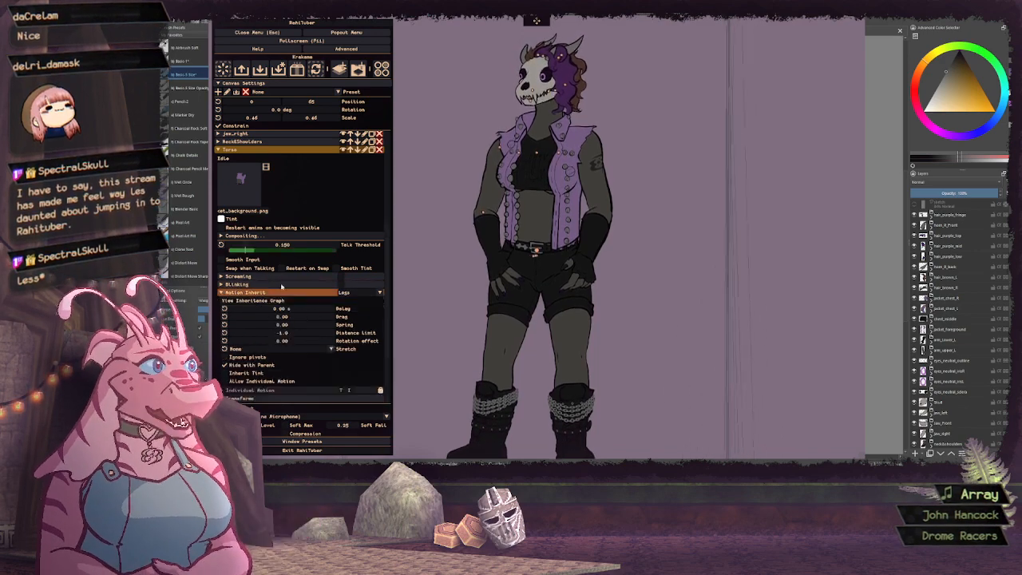
pyautogui.scroll(-3, 287, 261)
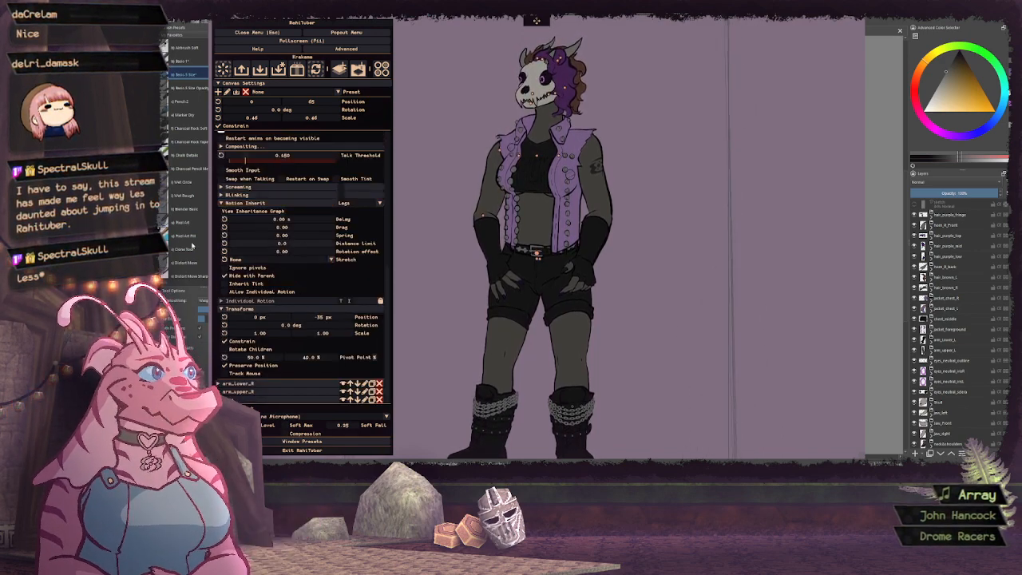
pyautogui.click(323, 260)
pyautogui.click(271, 279)
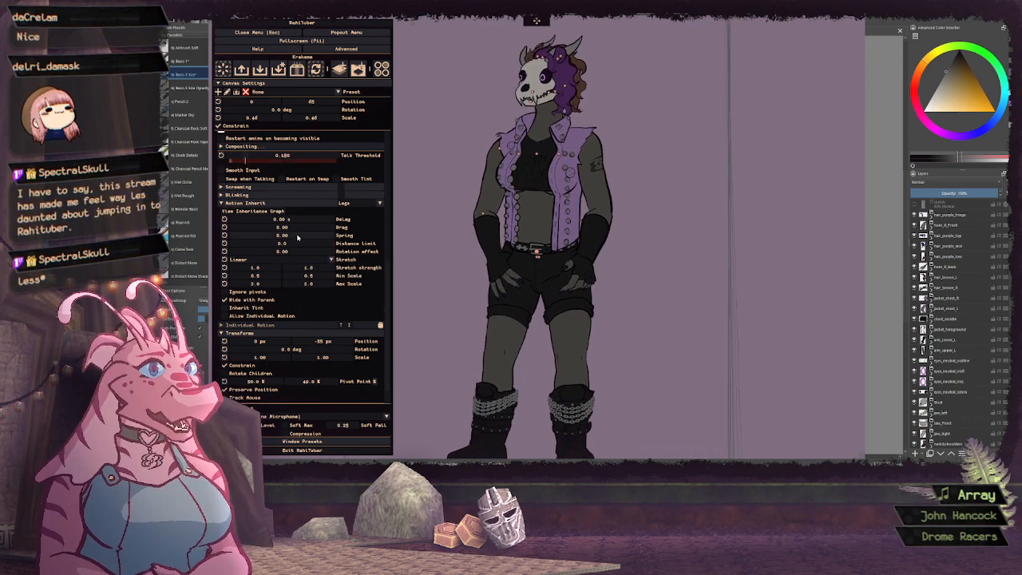
# Set the Torso layer's inherited drag to 1.00 and enable Ignore pivots
pyautogui.moveTo(320, 230); pyautogui.dragTo(336, 230)
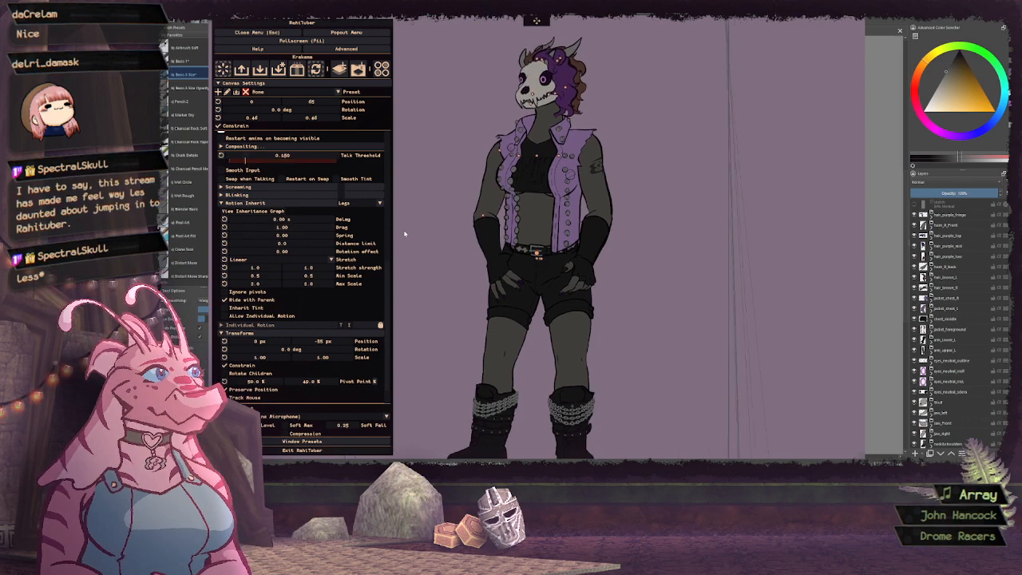
pyautogui.click(236, 293)
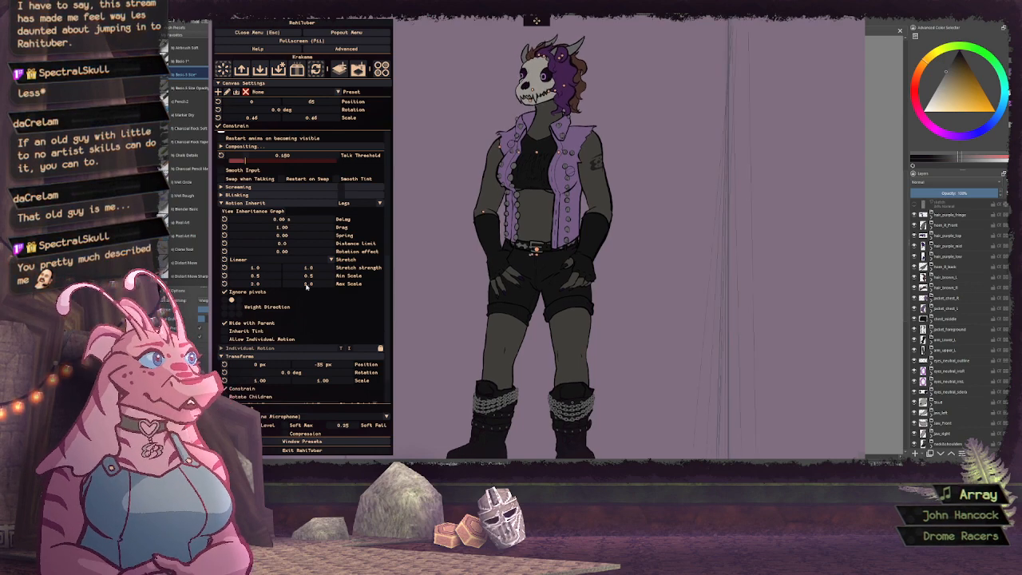
pyautogui.scroll(2, 287, 250)
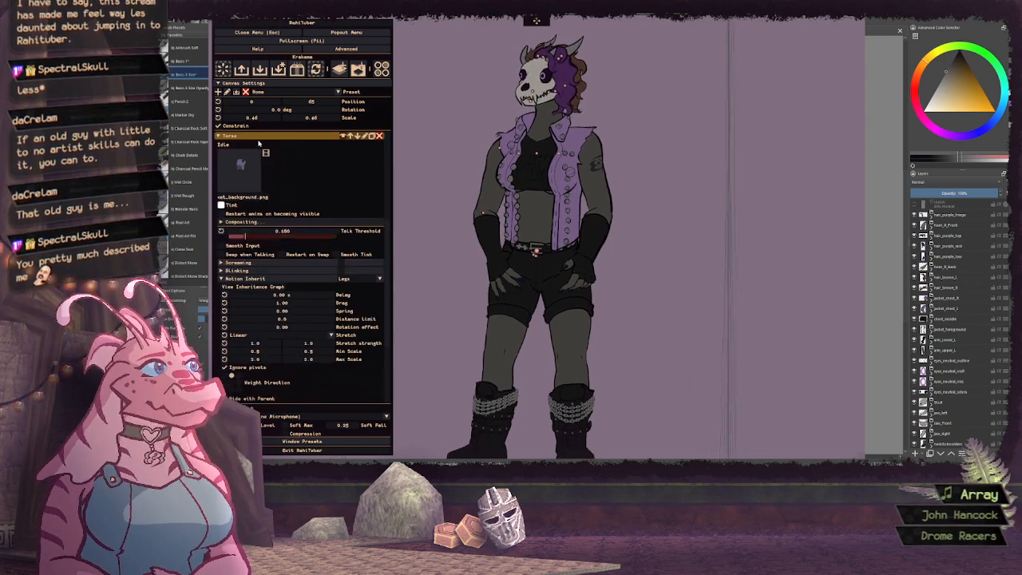
pyautogui.click(257, 137)
# Enable mouse tracking in the Legs layer's transforms
pyautogui.click(246, 345)
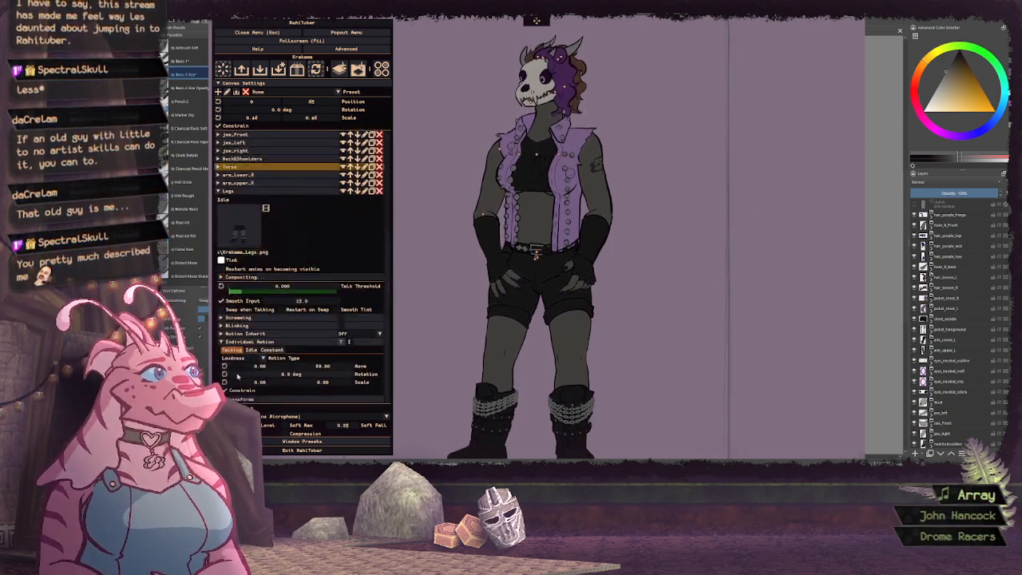
pyautogui.scroll(-3, 255, 375)
pyautogui.click(254, 396)
pyautogui.scroll(-2, 317, 277)
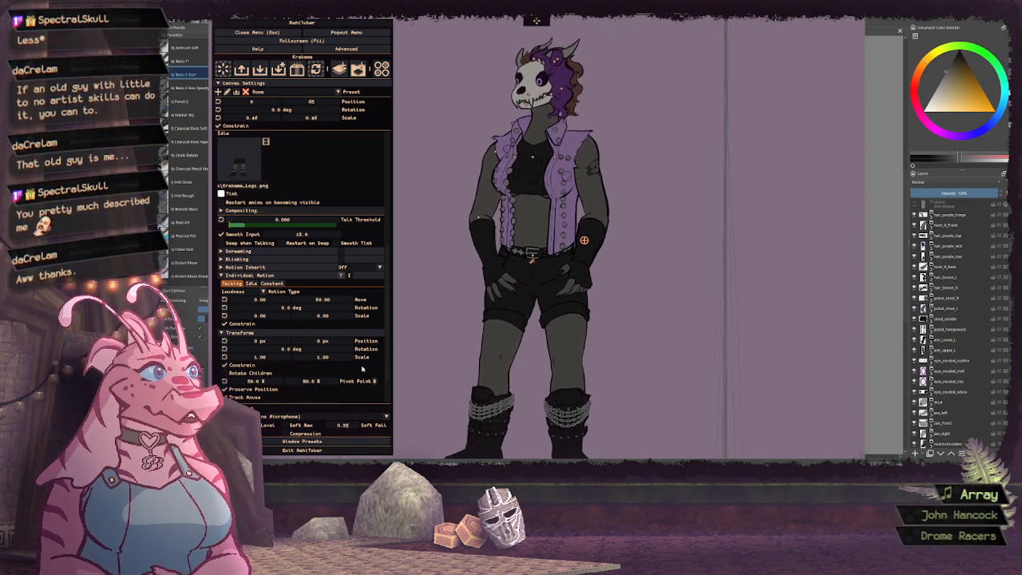
# Set the Legs layer's mouse-tracking movement limits to 30 px in both directions and collapse the layer
pyautogui.scroll(-1, 325, 387)
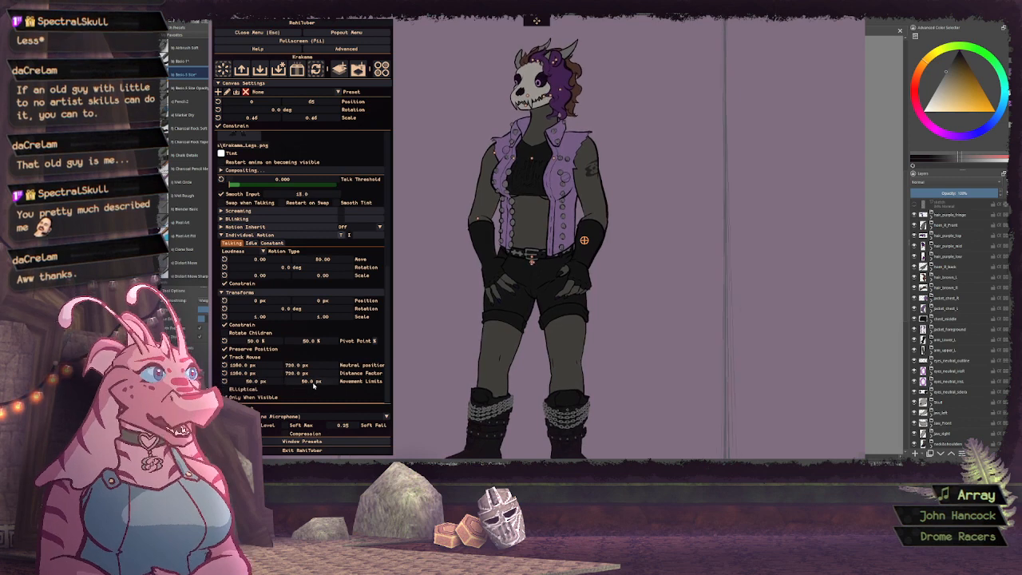
pyautogui.doubleClick(318, 382)
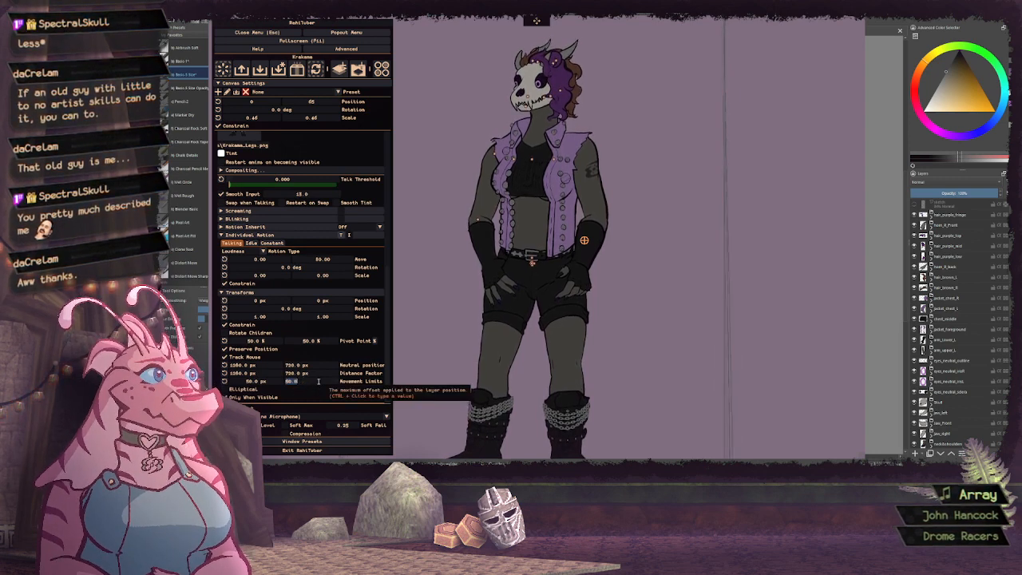
pyautogui.doubleClick(258, 382)
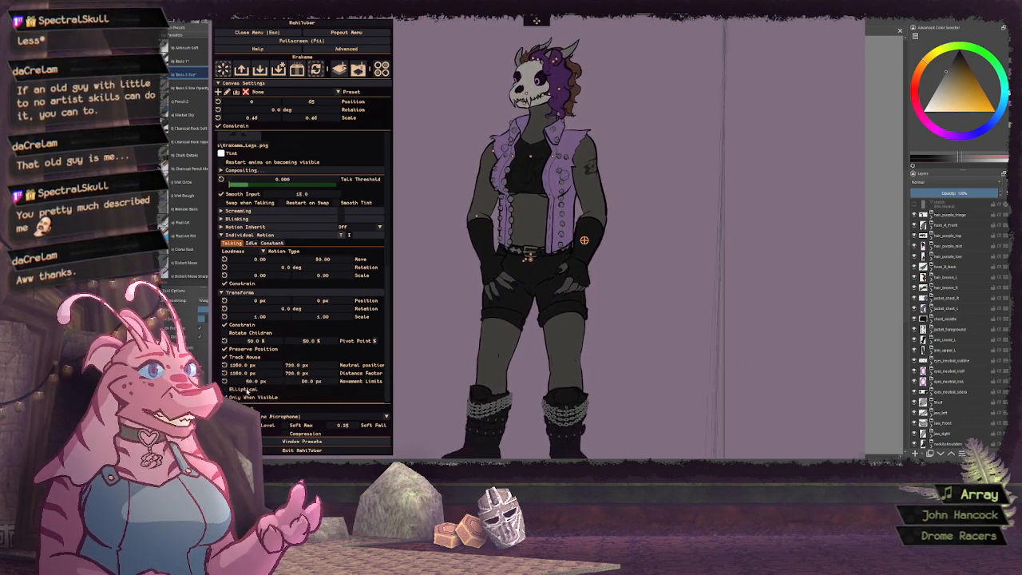
pyautogui.write('30')
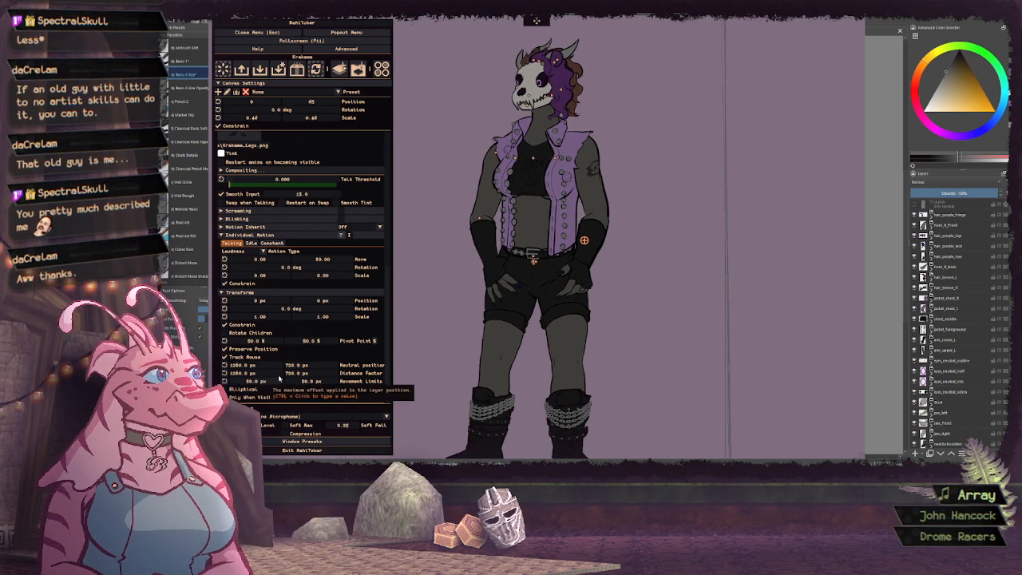
pyautogui.press('Return')
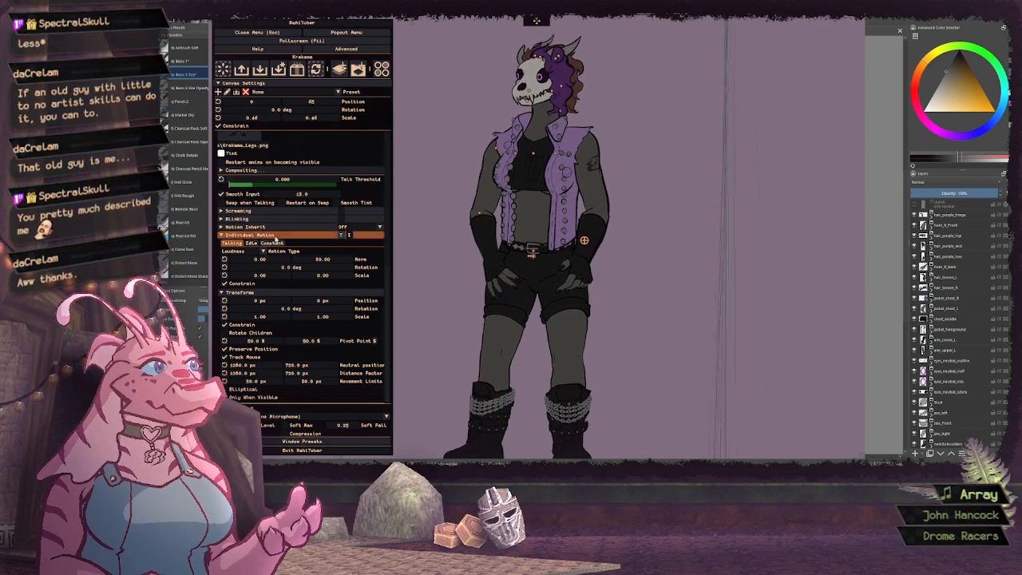
pyautogui.scroll(5, 279, 232)
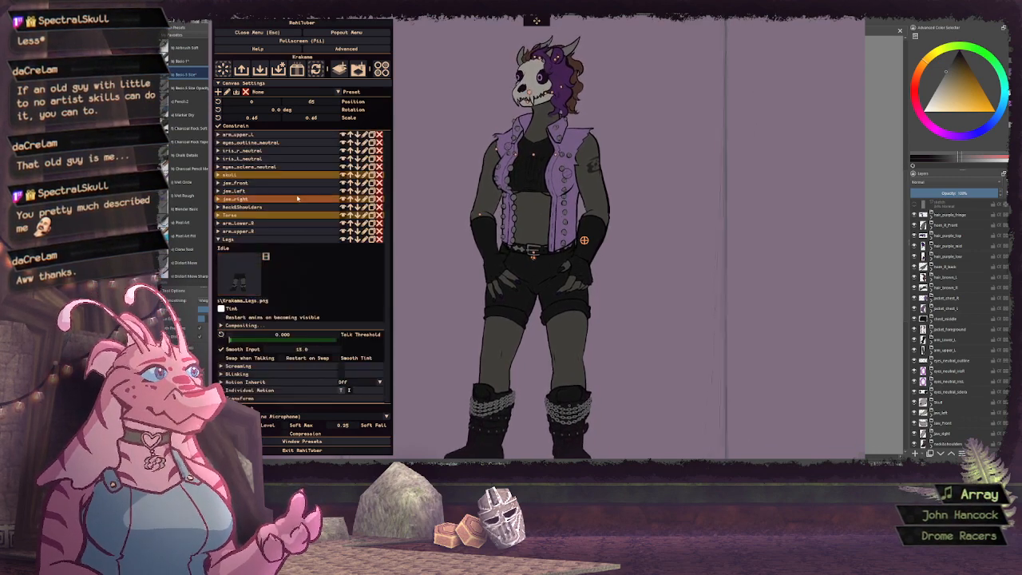
pyautogui.click(288, 239)
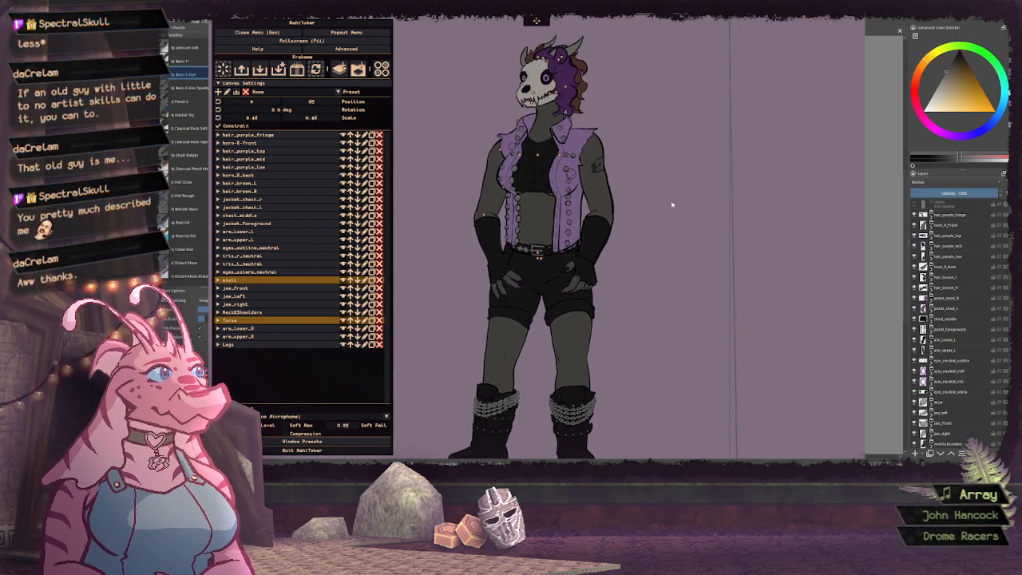
# Collapse the iris_l_blink layer and open the jacket_chest_r layer's settings
pyautogui.moveTo(479, 258)
pyautogui.mouseDown()
pyautogui.moveTo(511, 245)
pyautogui.moveTo(489, 250)
pyautogui.mouseUp()
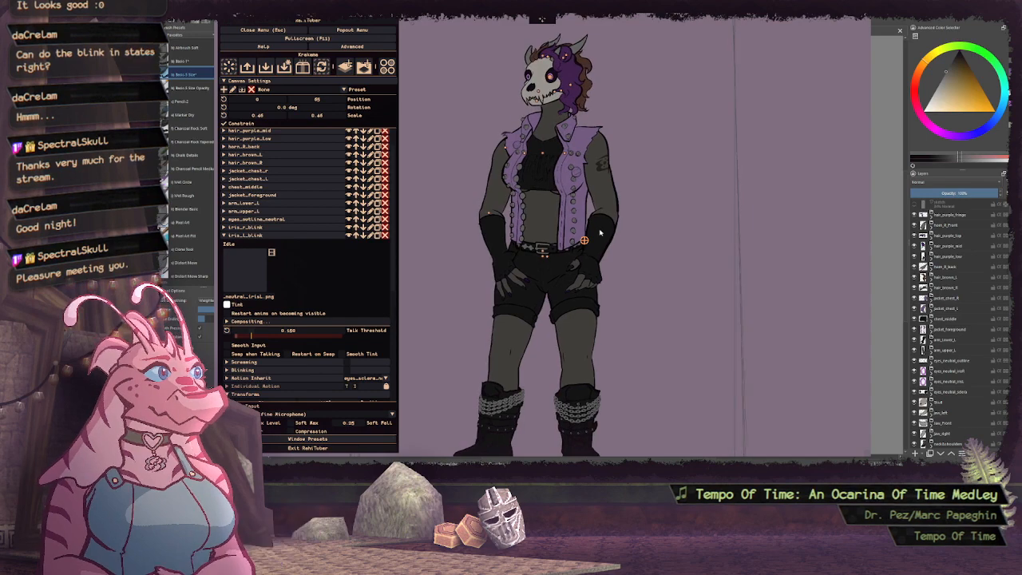
pyautogui.click(288, 236)
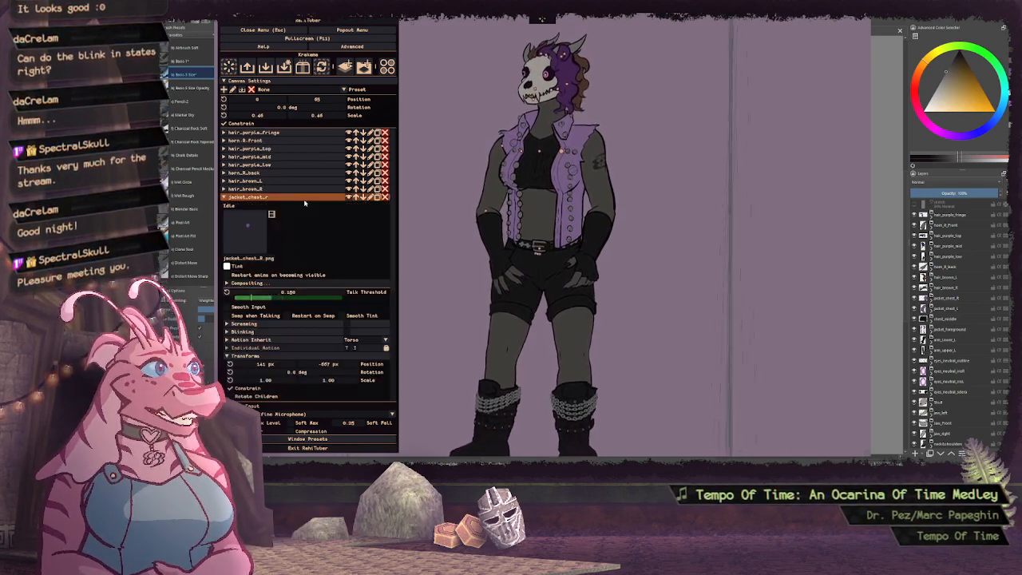